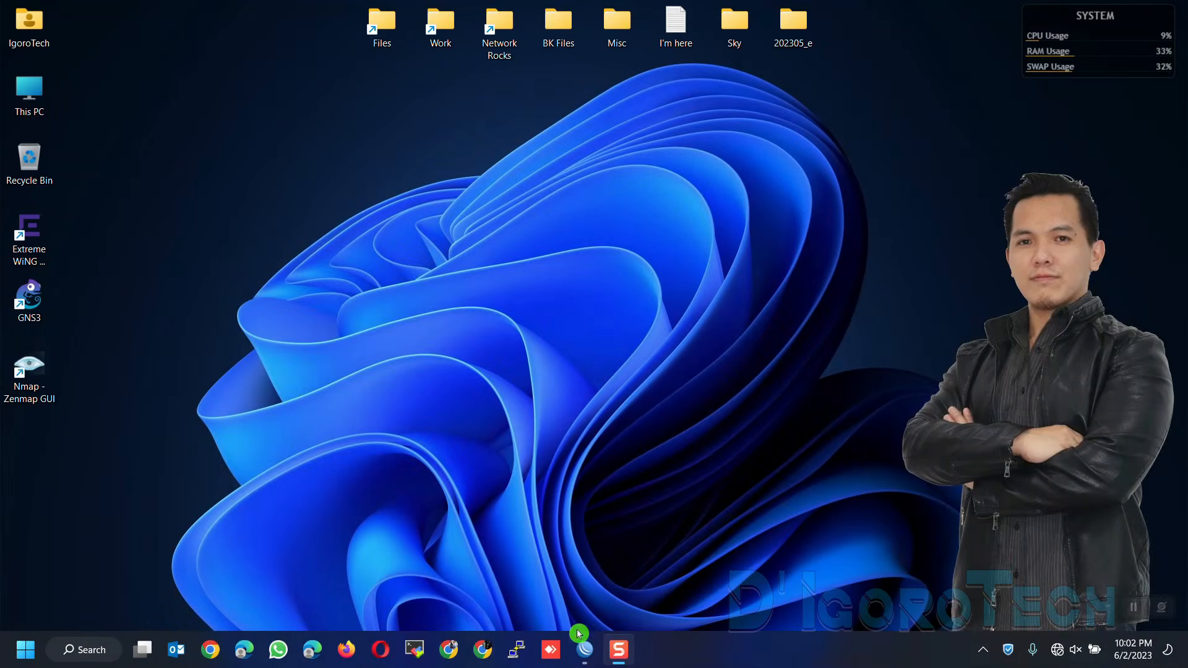
Restore the WinBox v3.38 connection window from the taskbar
{"action": "left_click", "coordinate": [583, 649]}
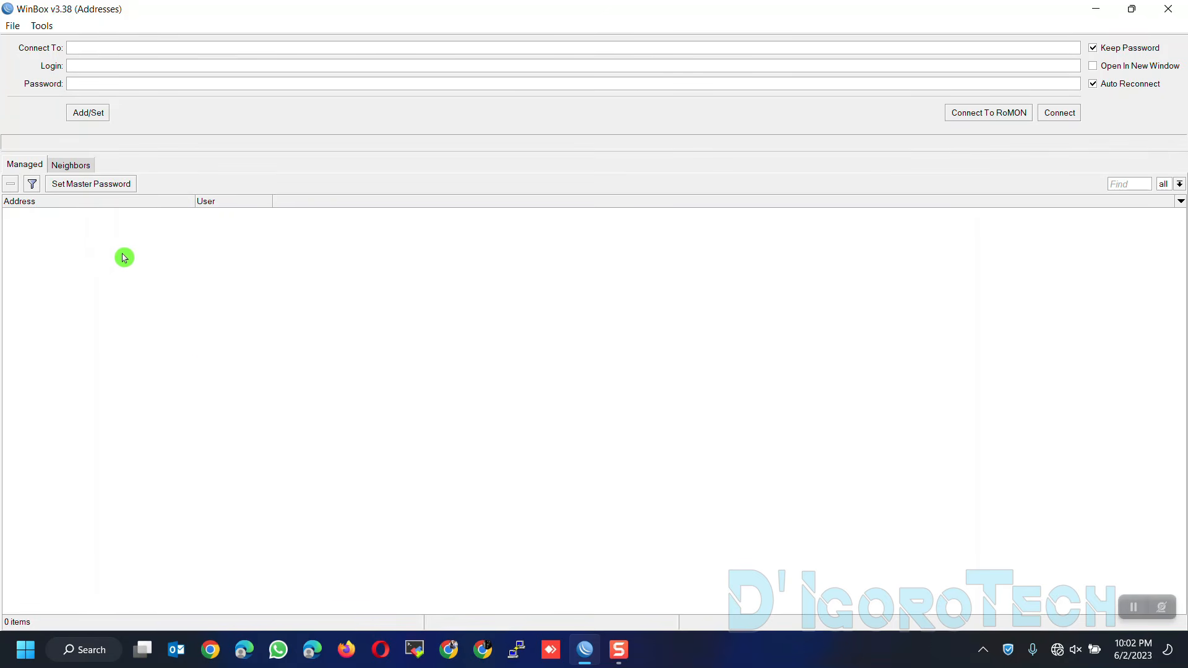
Refresh the Neighbors list until the MikroTik CCR2004-16G-2S+ running 7.6 appears
{"action": "left_click", "coordinate": [1054, 654]}
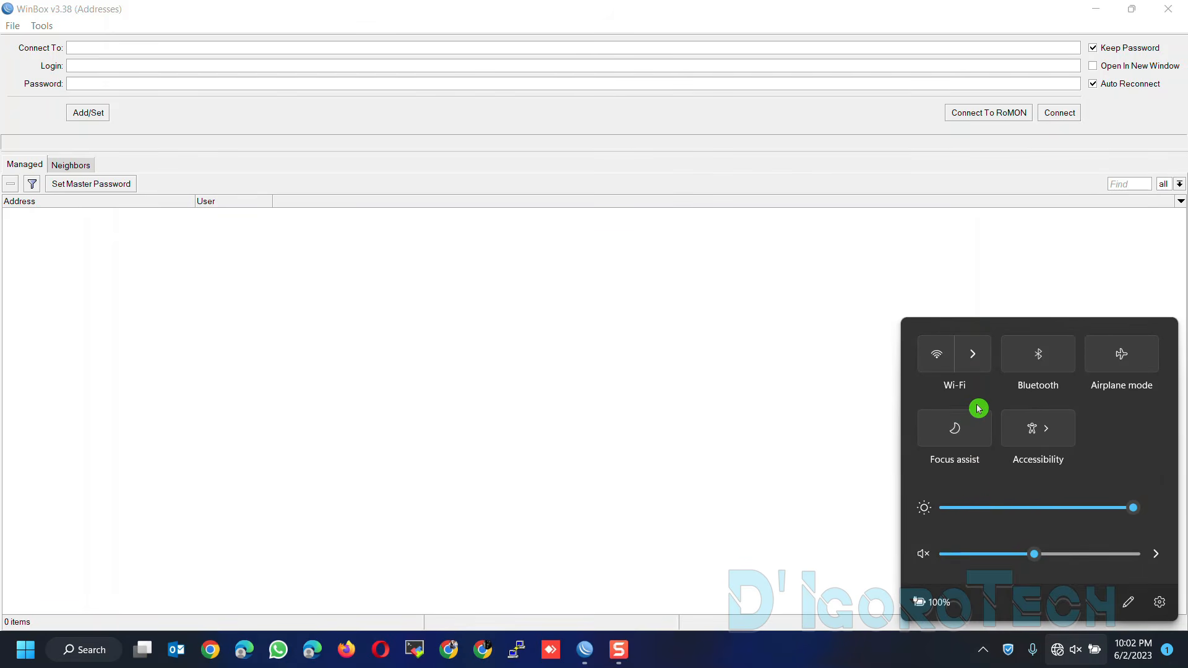
{"action": "left_click", "coordinate": [1058, 654]}
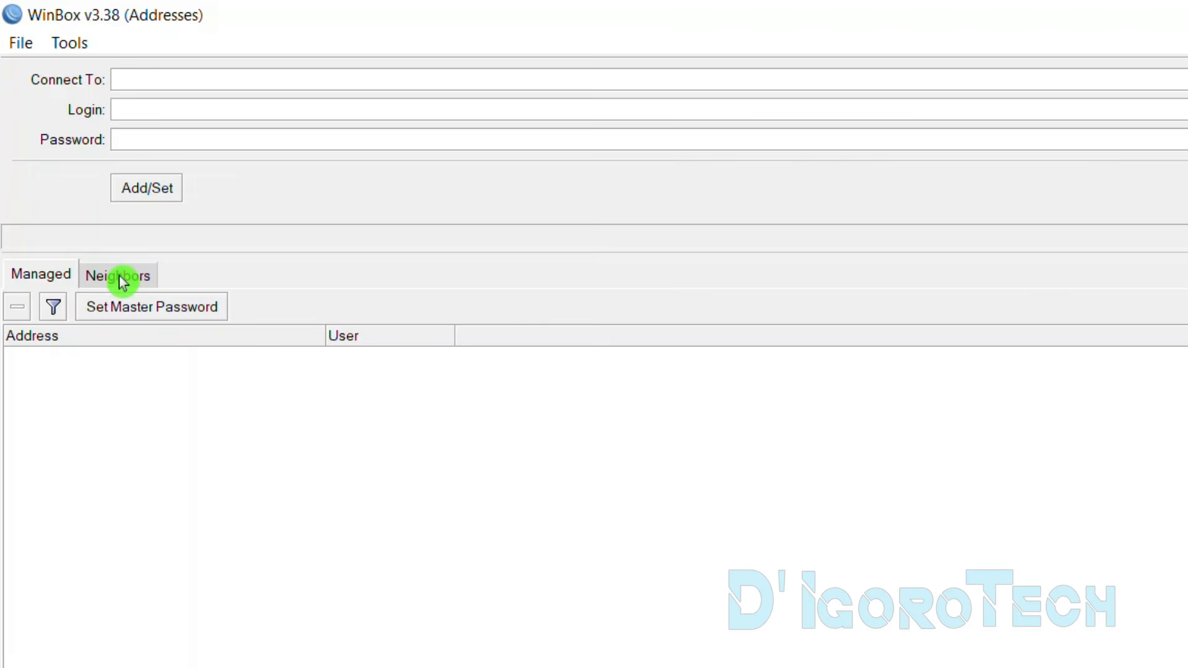
{"action": "left_click", "coordinate": [122, 282]}
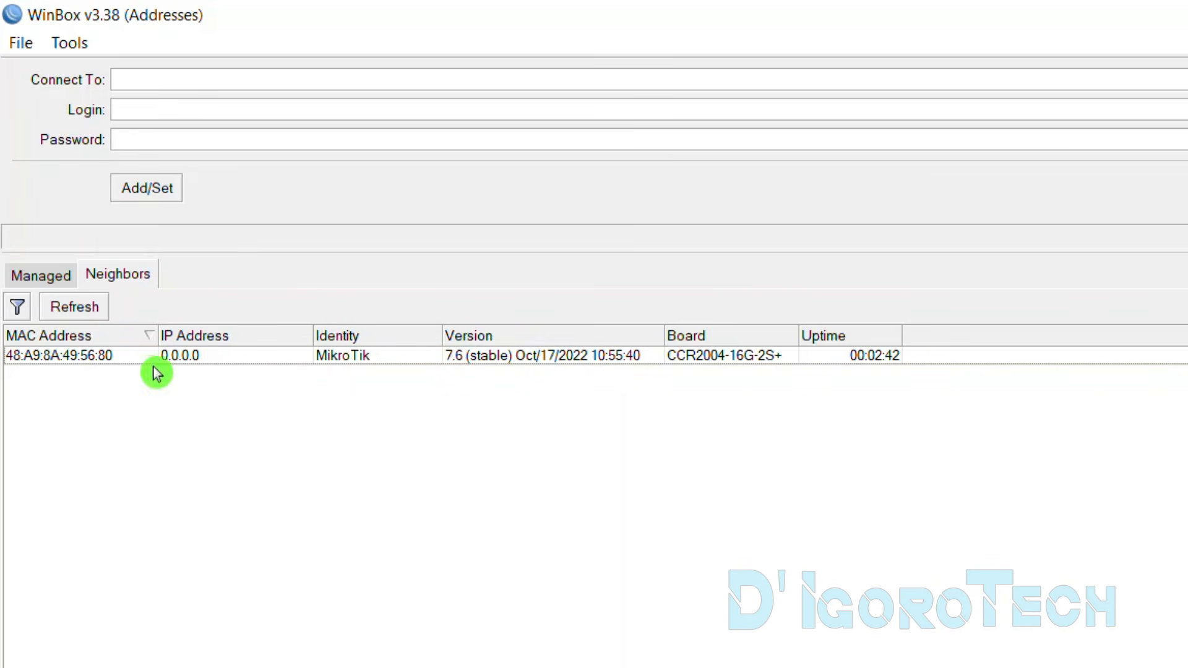
{"action": "left_click", "coordinate": [74, 311]}
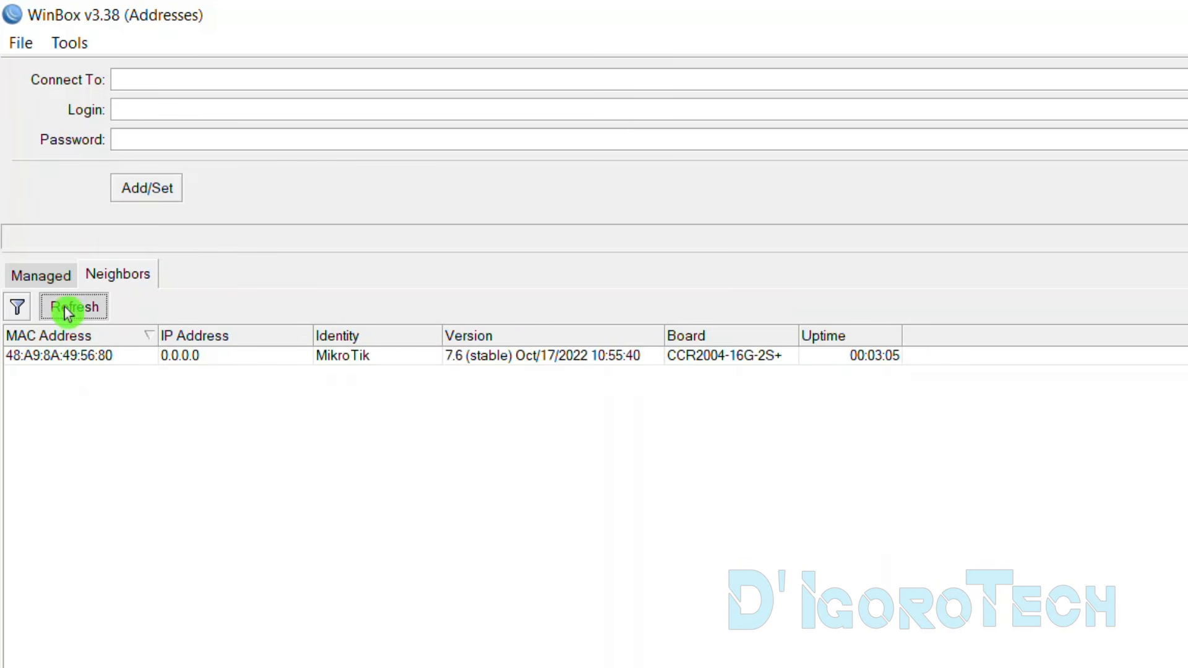
{"action": "left_click", "coordinate": [68, 313]}
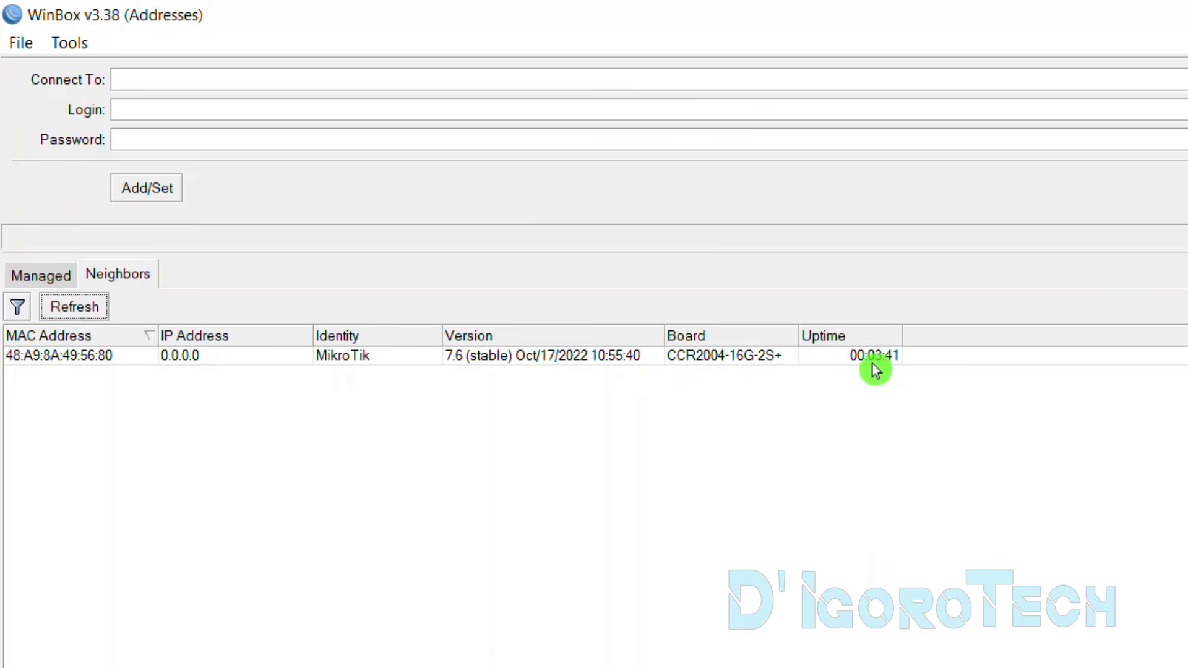
Target the router by MAC 48:A9:8A:49:56:80 with login admin and an empty password
{"action": "left_click", "coordinate": [125, 86]}
{"action": "left_click", "coordinate": [85, 358]}
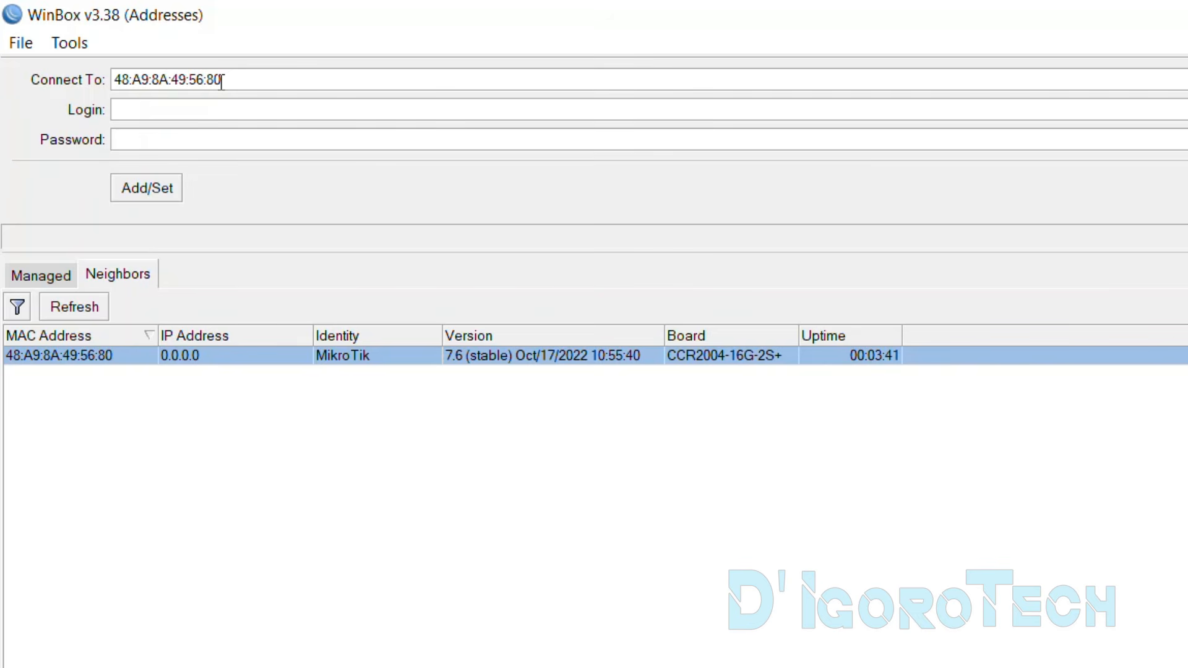
{"action": "left_click", "coordinate": [204, 115]}
{"action": "type", "text": "admin"}
{"action": "left_click", "coordinate": [206, 136]}
{"action": "left_click", "coordinate": [52, 276]}
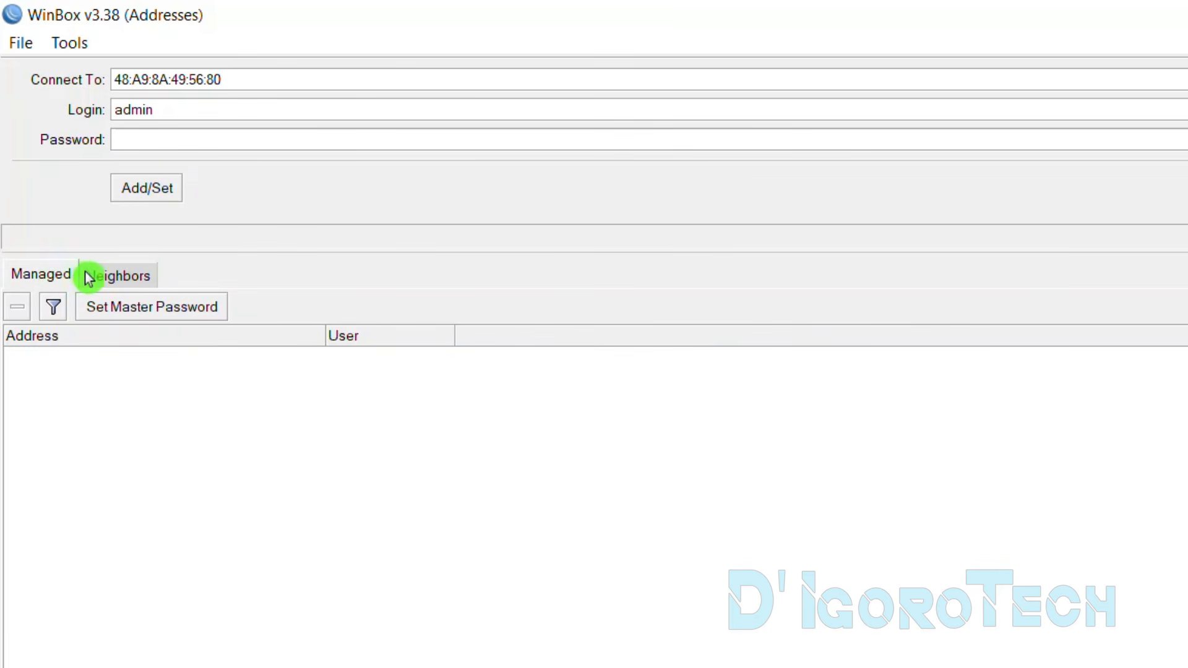
{"action": "left_click", "coordinate": [99, 280]}
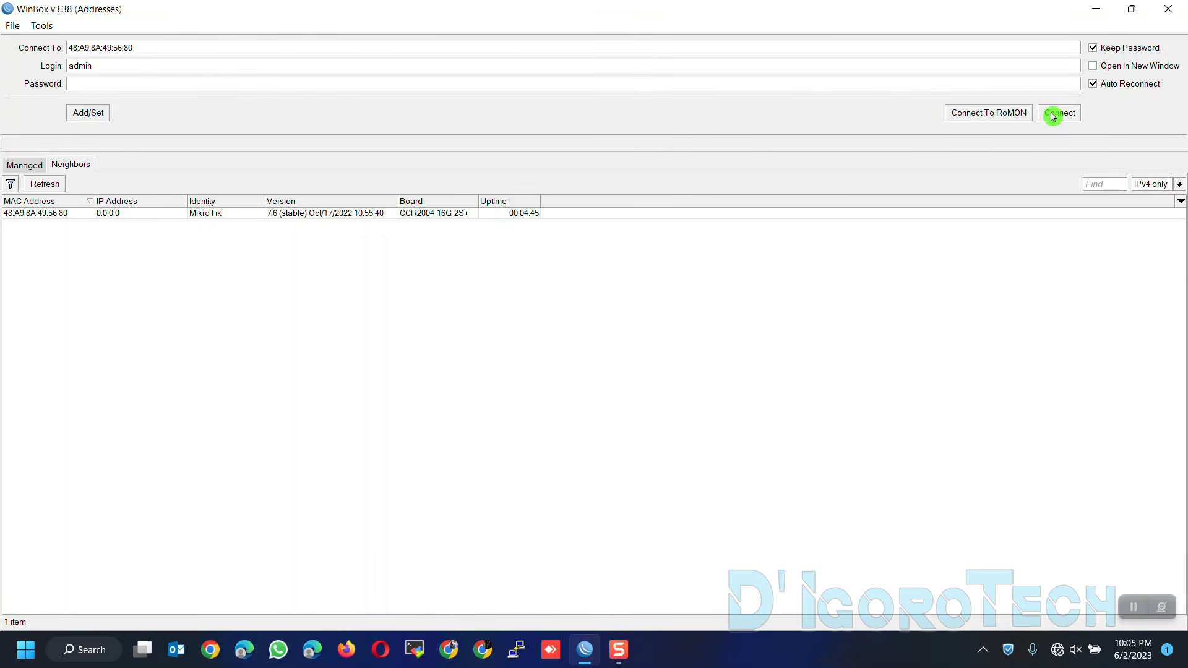
Connect as admin, keep the default configuration, and set a new admin password
{"action": "left_click", "coordinate": [1056, 114]}
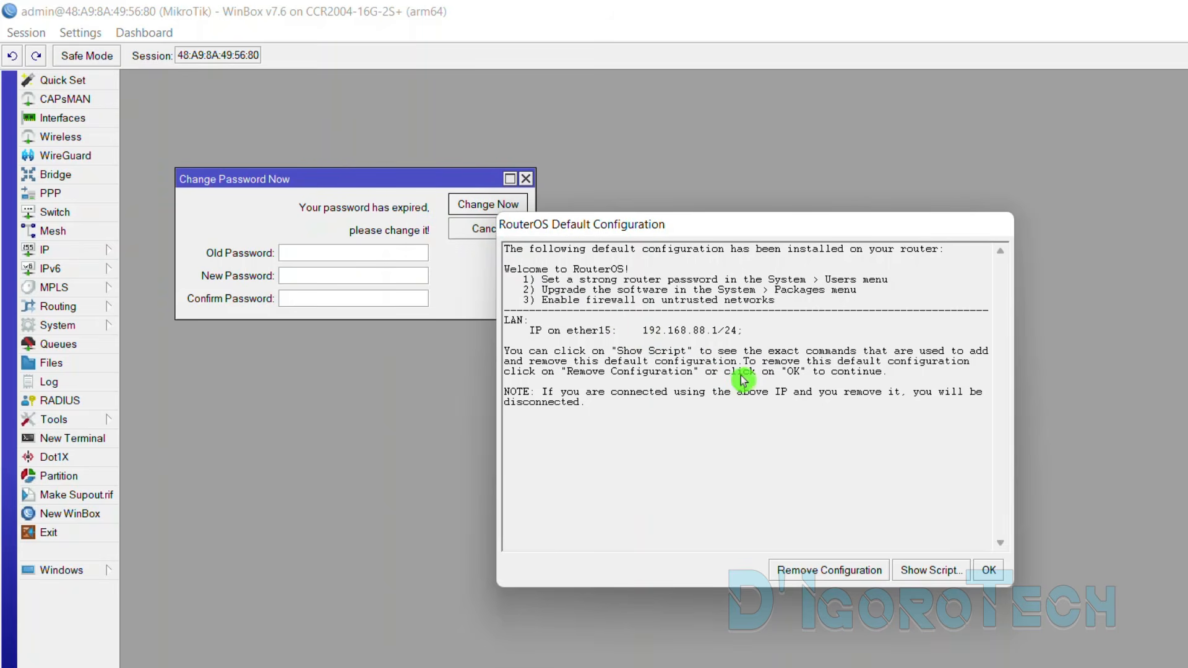
{"action": "left_click", "coordinate": [992, 572]}
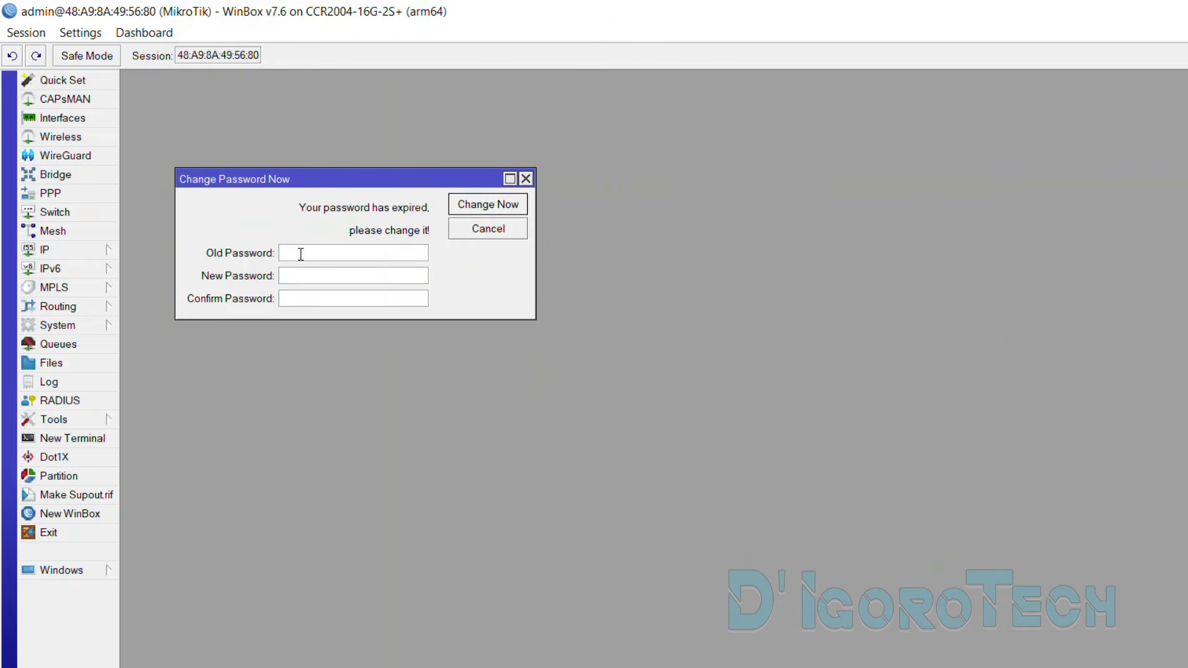
{"action": "left_click", "coordinate": [306, 275]}
{"action": "left_click", "coordinate": [485, 214]}
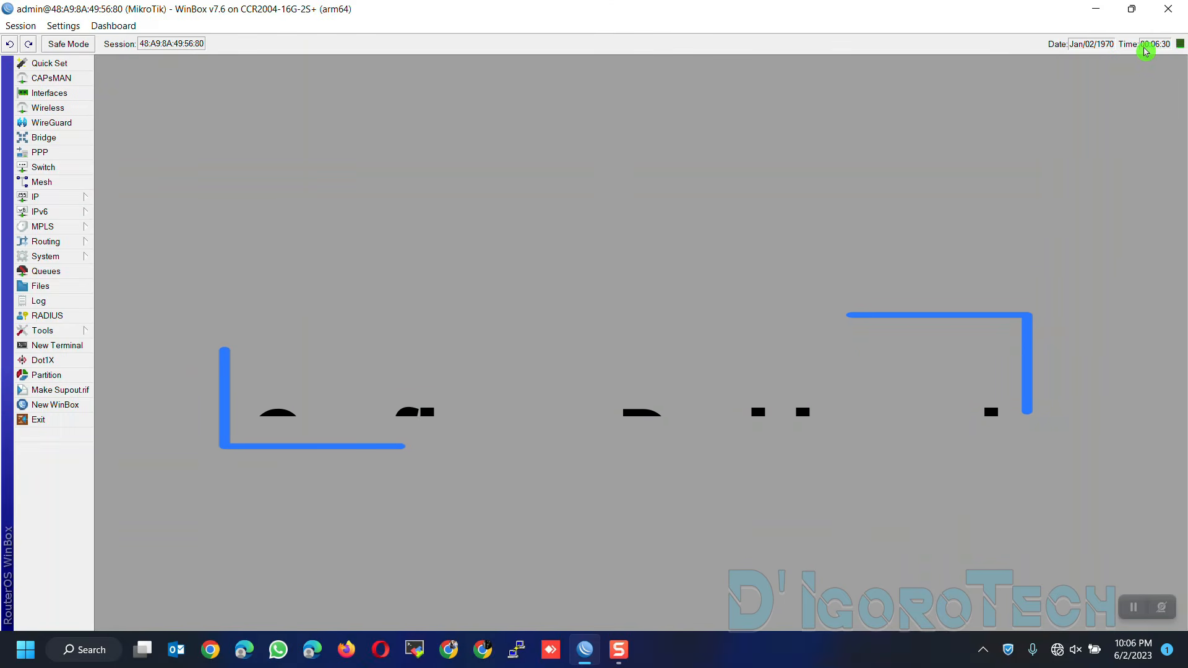
Add CPU and Memory readouts to the dashboard, adding then removing an Uptime readout
{"action": "left_click", "coordinate": [113, 26]}
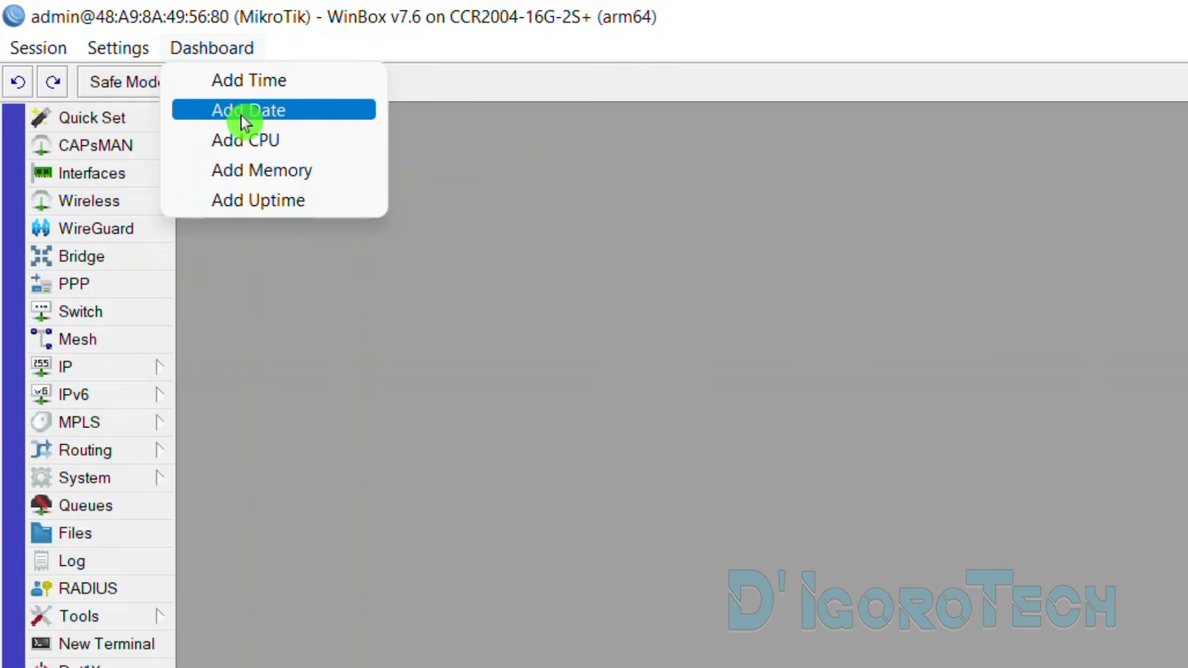
{"action": "left_click", "coordinate": [247, 138]}
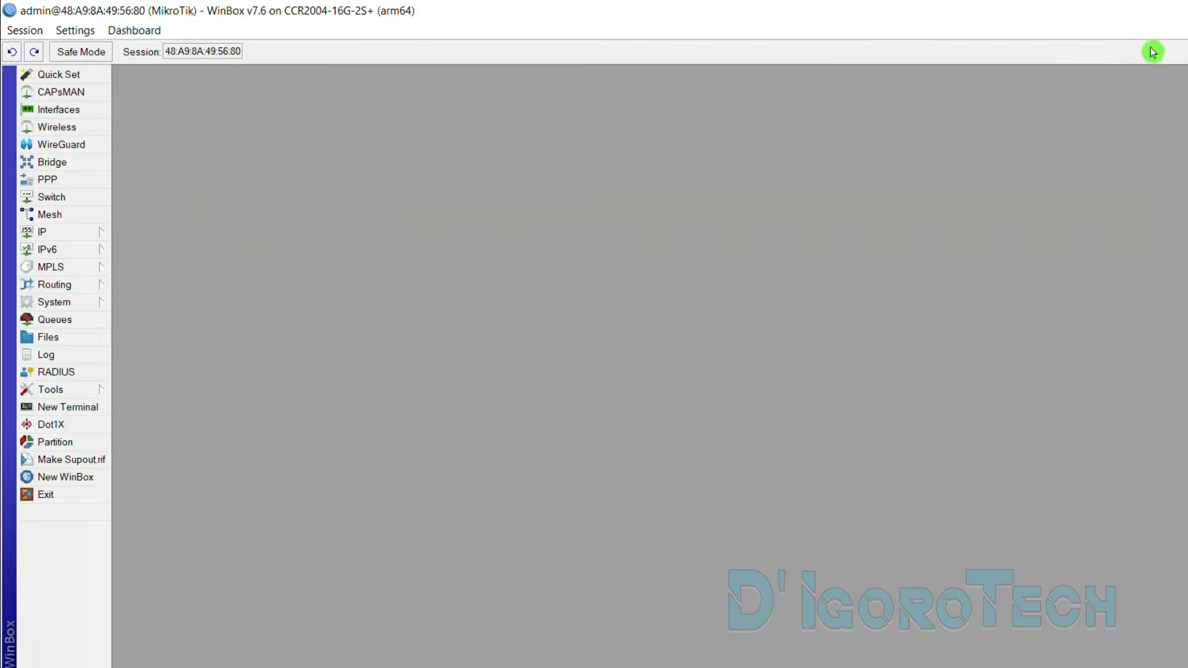
{"action": "left_click", "coordinate": [115, 25]}
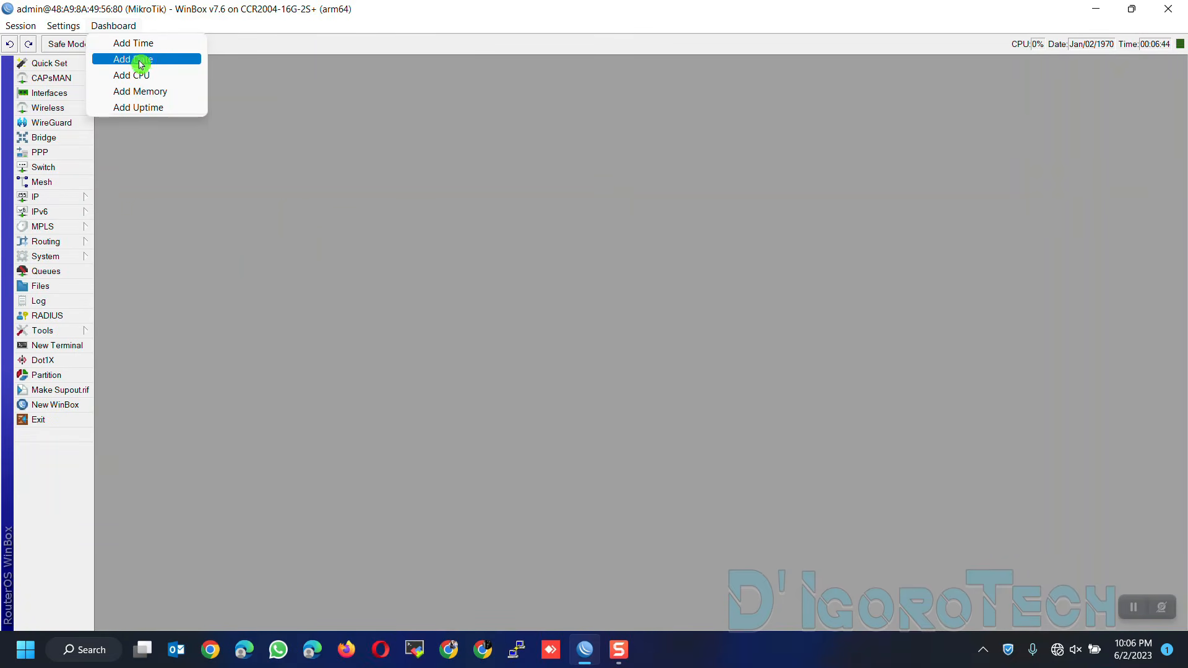
{"action": "left_click", "coordinate": [144, 91]}
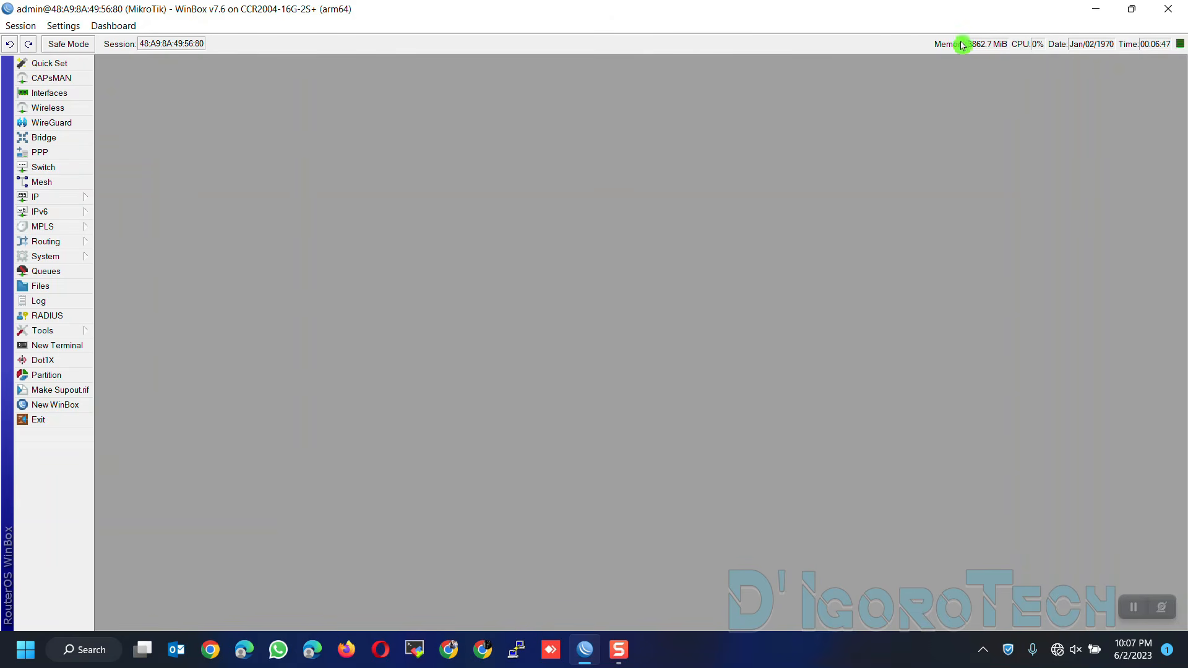
{"action": "left_click", "coordinate": [117, 25]}
{"action": "left_click", "coordinate": [146, 106]}
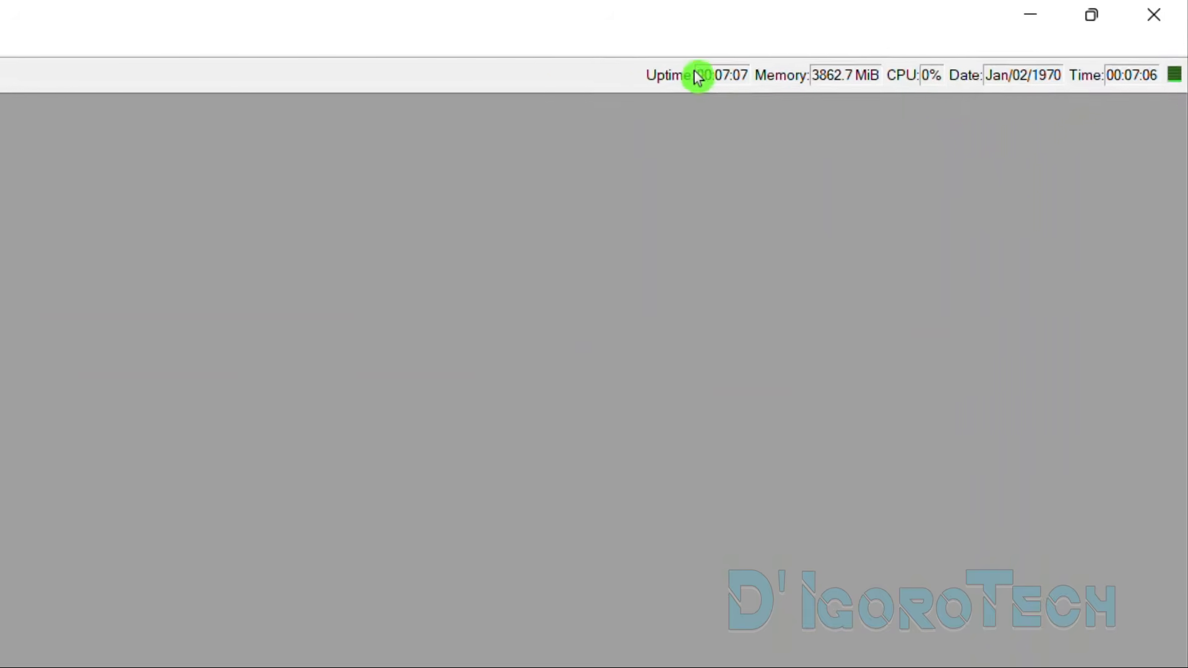
{"action": "right_click", "coordinate": [703, 73]}
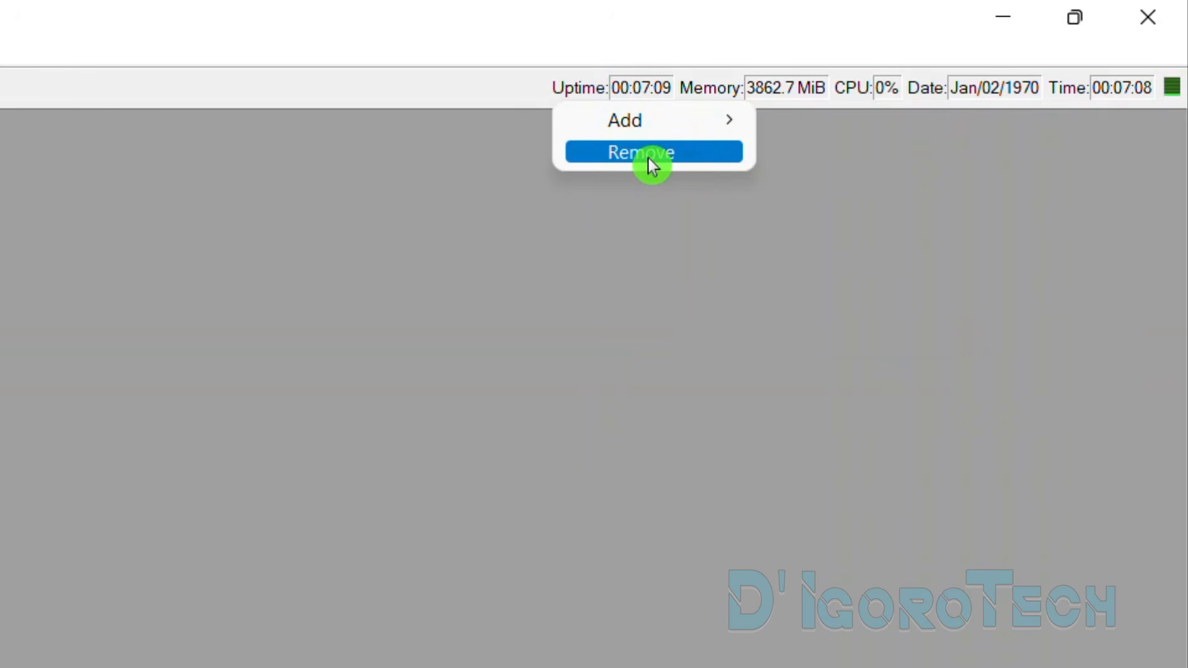
{"action": "left_click", "coordinate": [641, 152]}
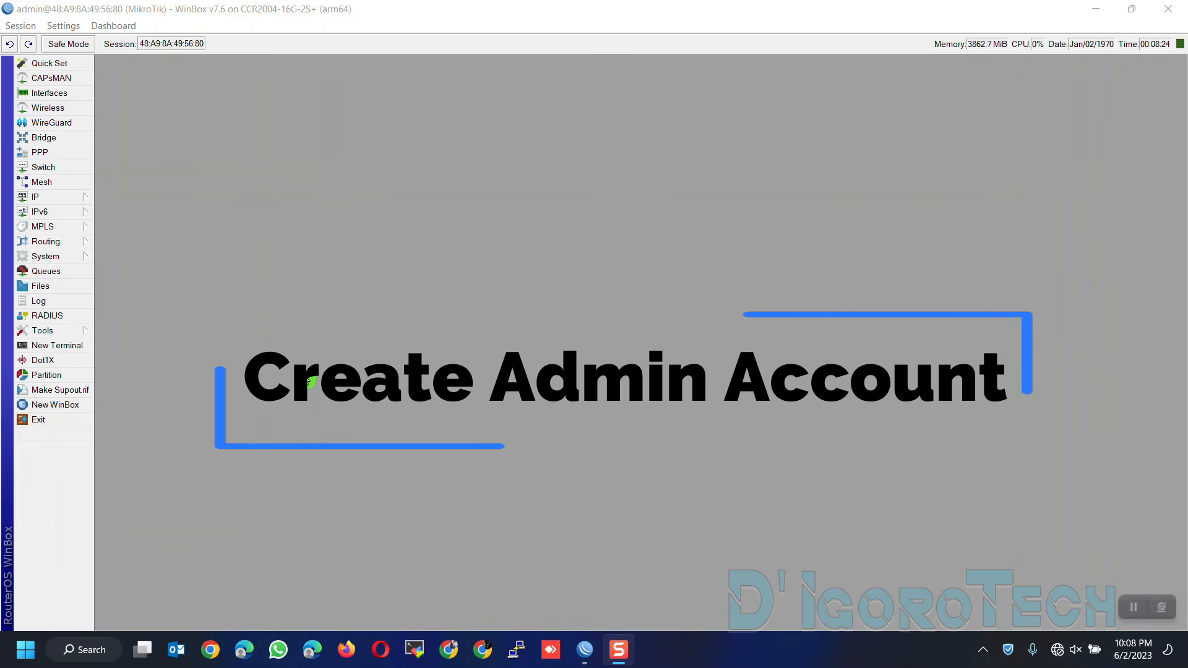
Create a new user in the full group with a password under System > Users
{"action": "left_click", "coordinate": [63, 261]}
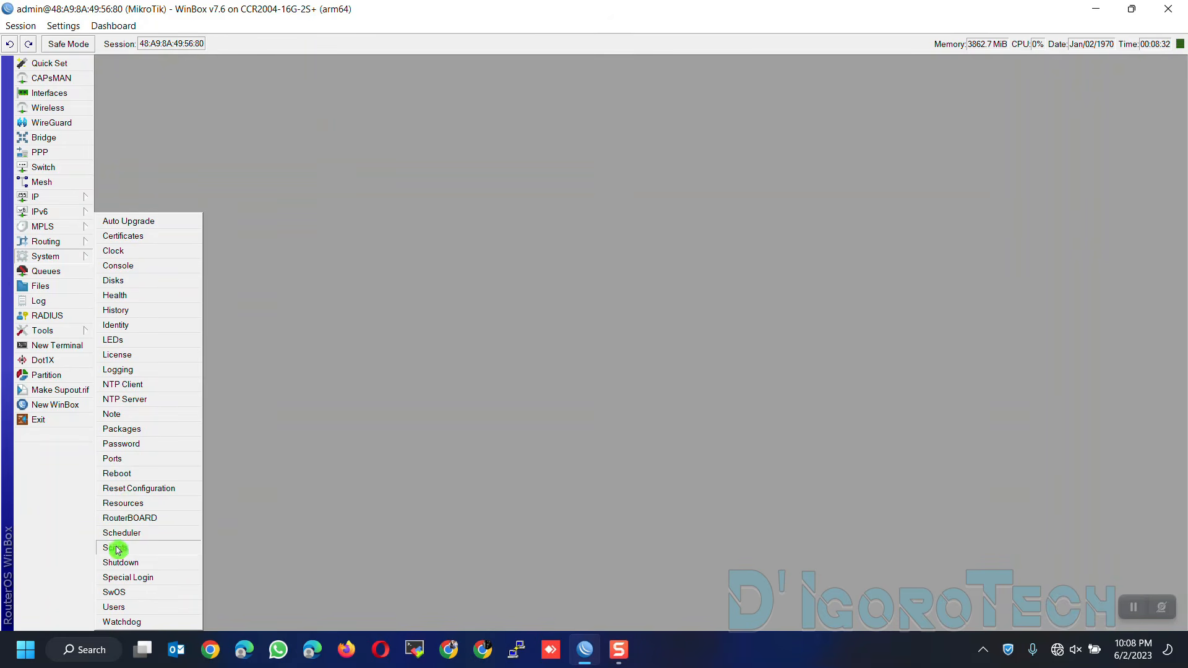
{"action": "left_click", "coordinate": [132, 611]}
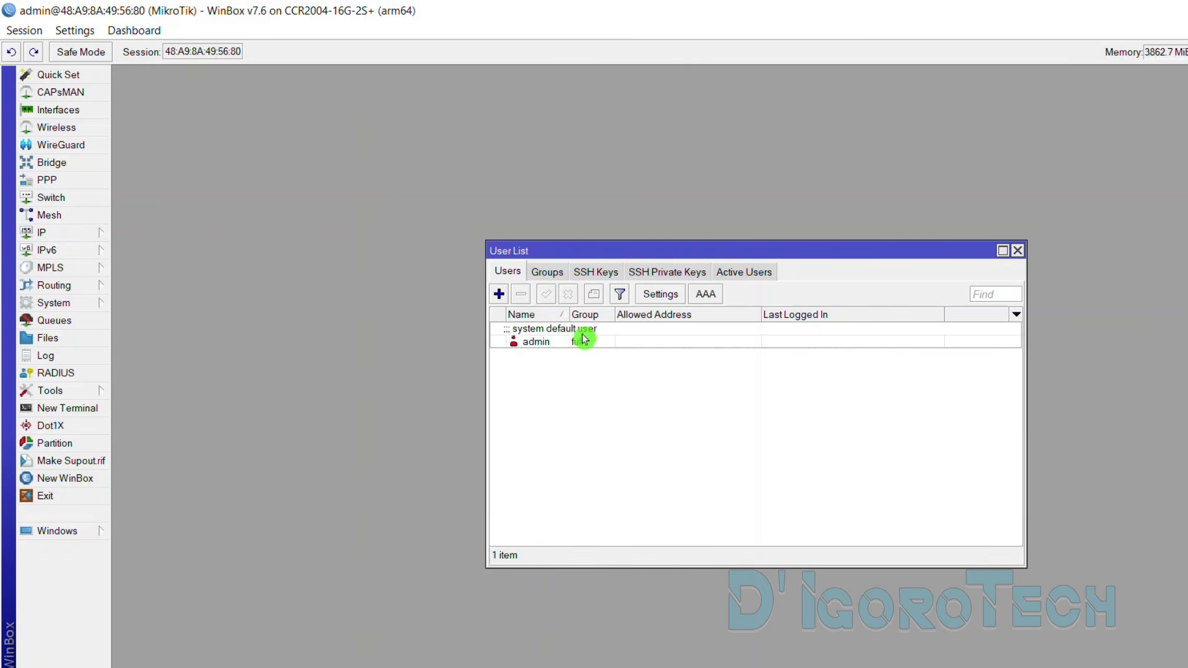
{"action": "left_click", "coordinate": [558, 345]}
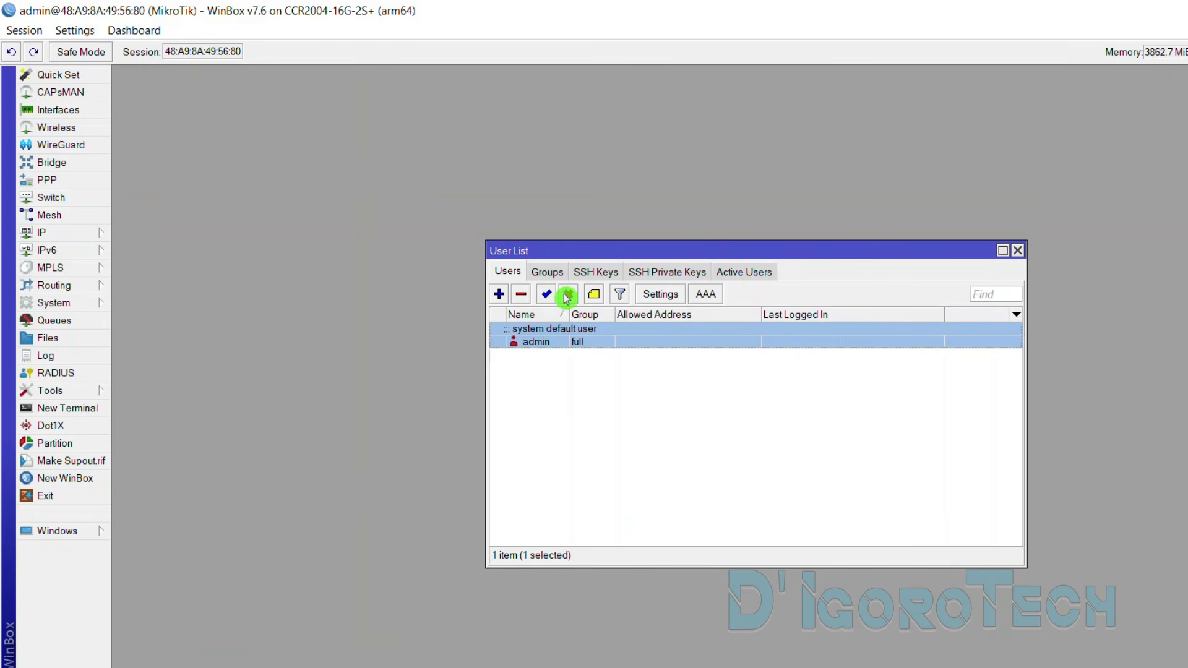
{"action": "left_click", "coordinate": [500, 295]}
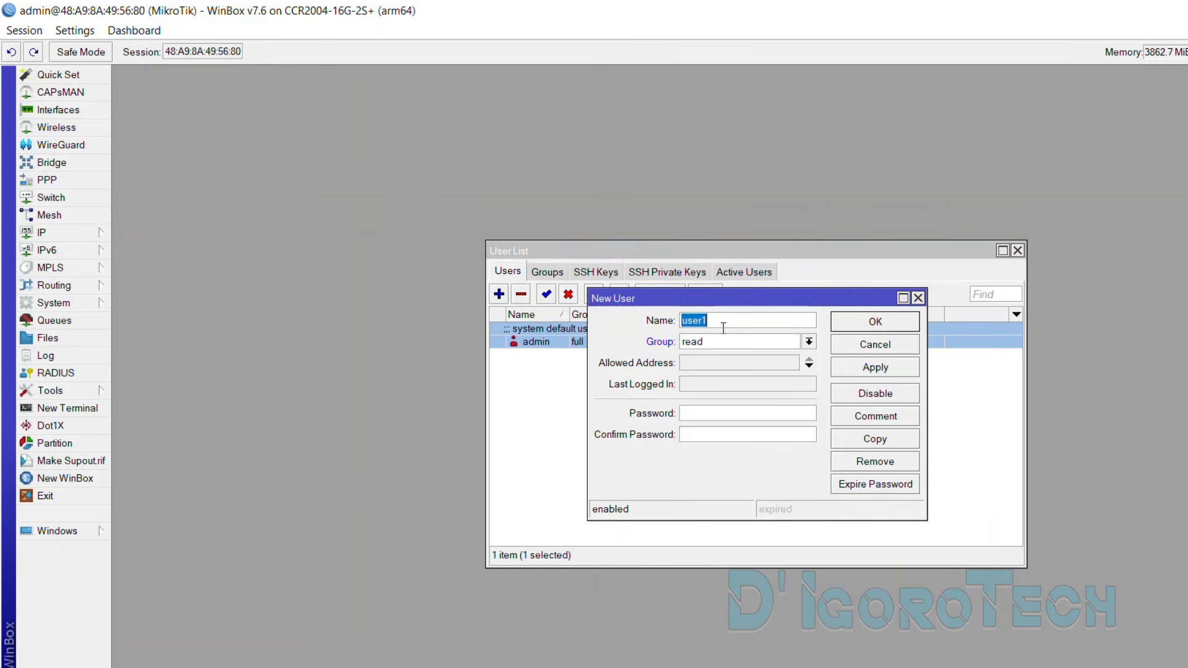
{"action": "left_click", "coordinate": [678, 320]}
{"action": "type", "text": "Jack"}
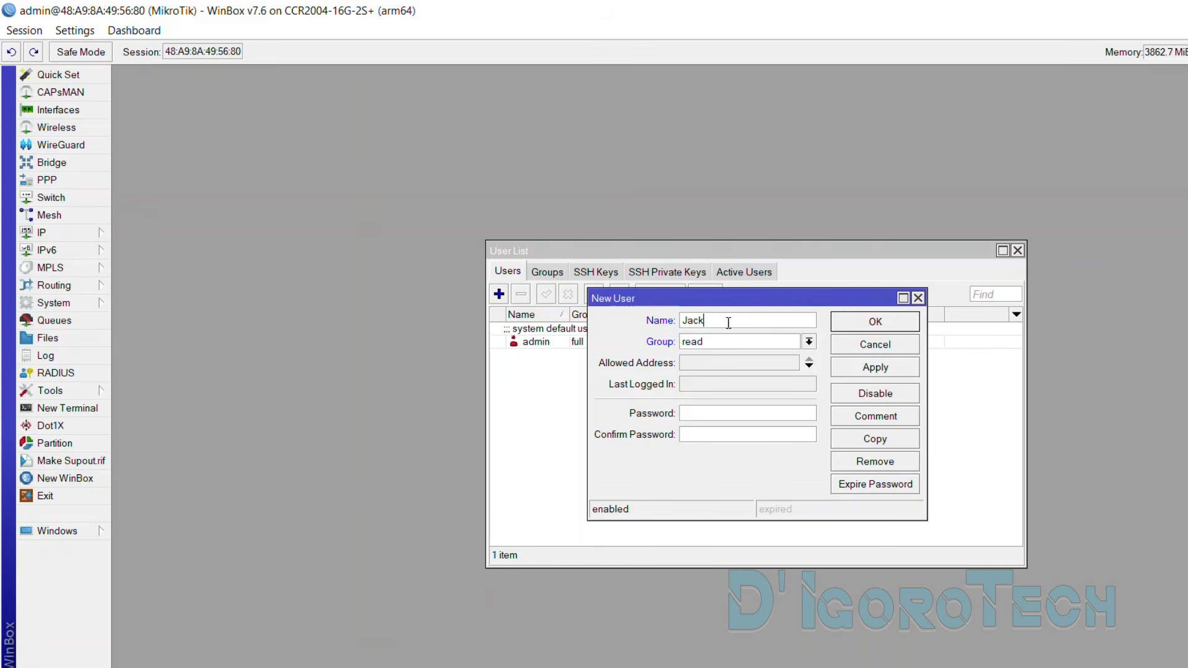
{"action": "left_click", "coordinate": [810, 346]}
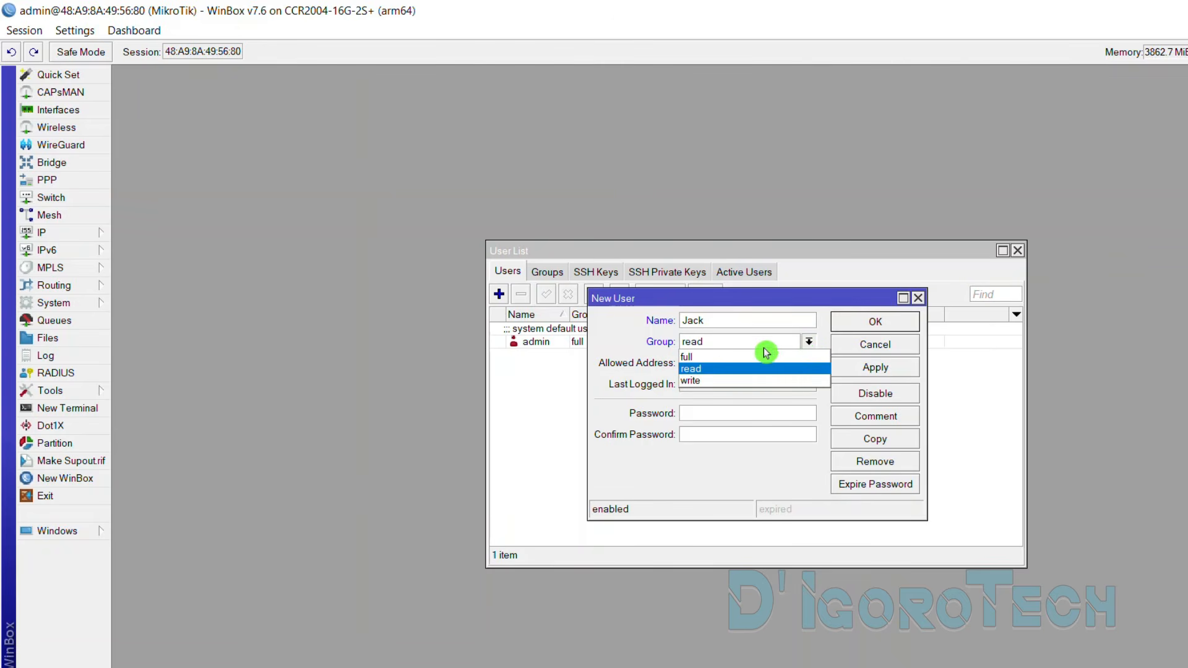
{"action": "left_click", "coordinate": [709, 359]}
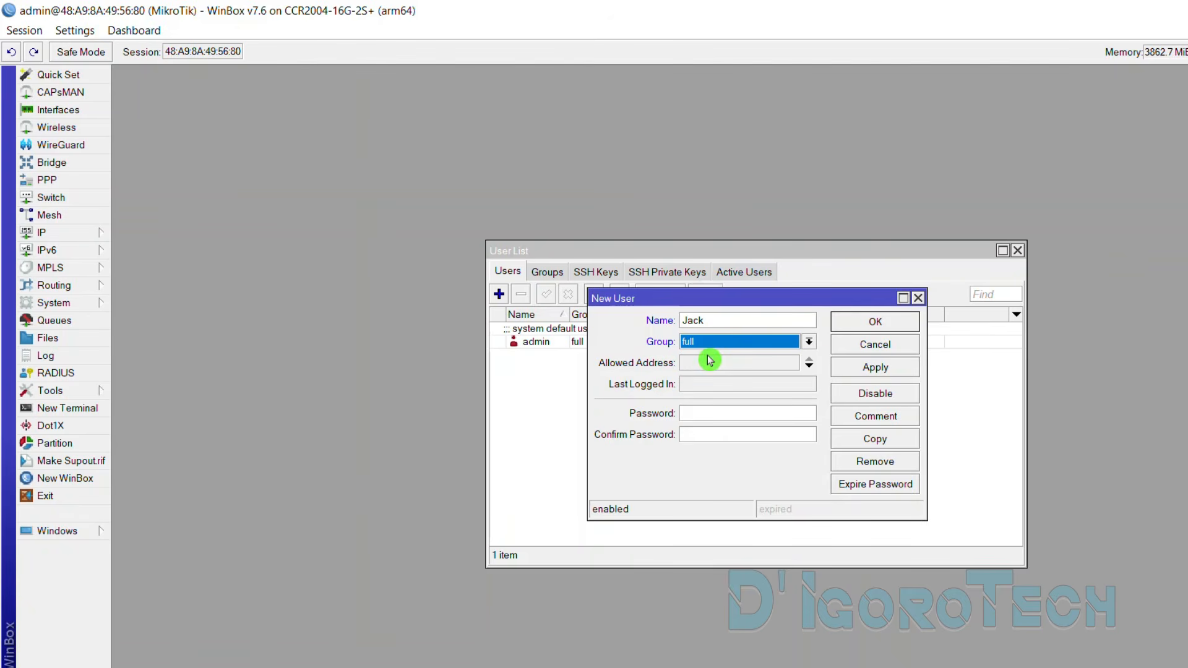
{"action": "left_click", "coordinate": [712, 413]}
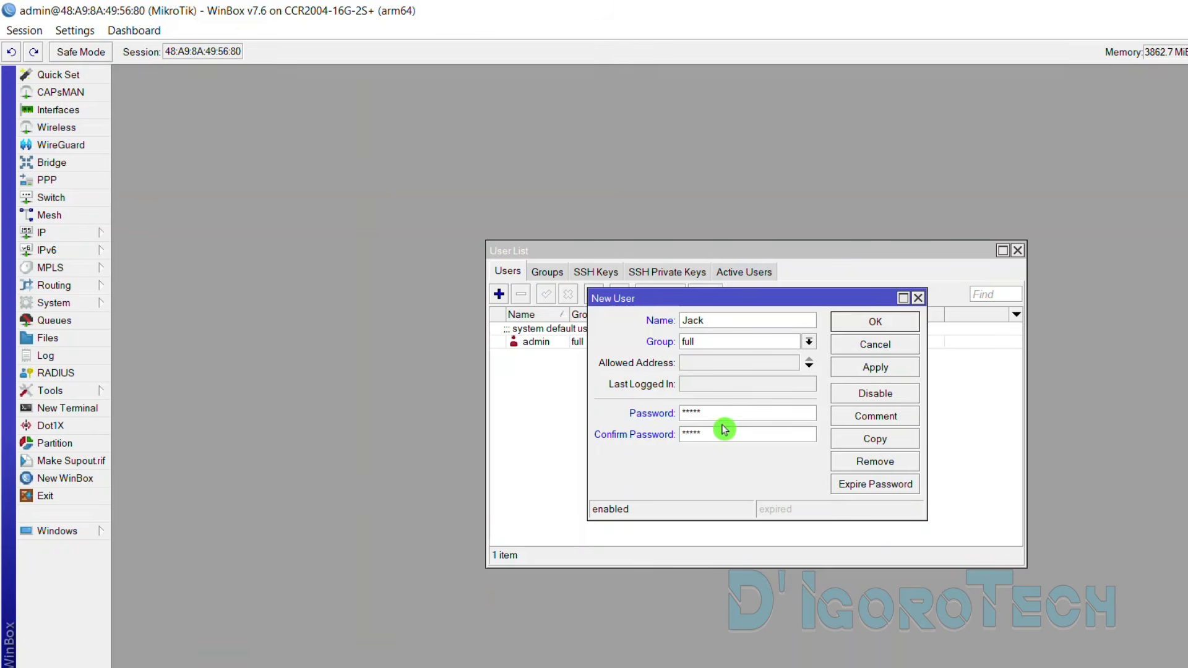
{"action": "left_click", "coordinate": [872, 372]}
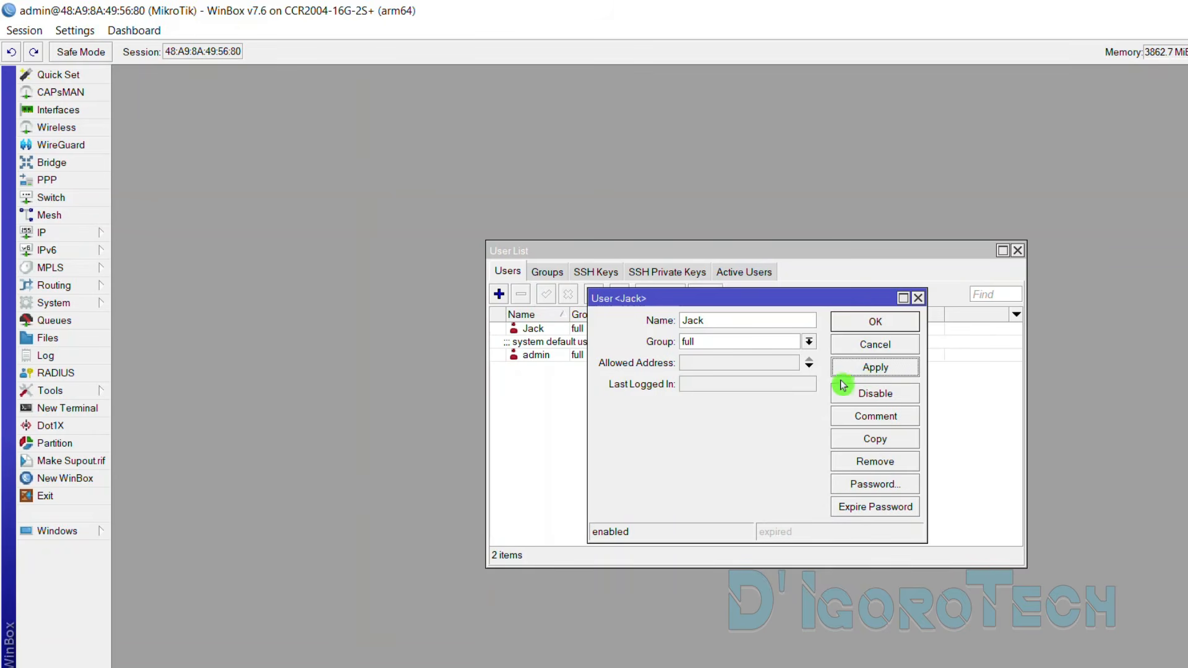
{"action": "left_click", "coordinate": [865, 326]}
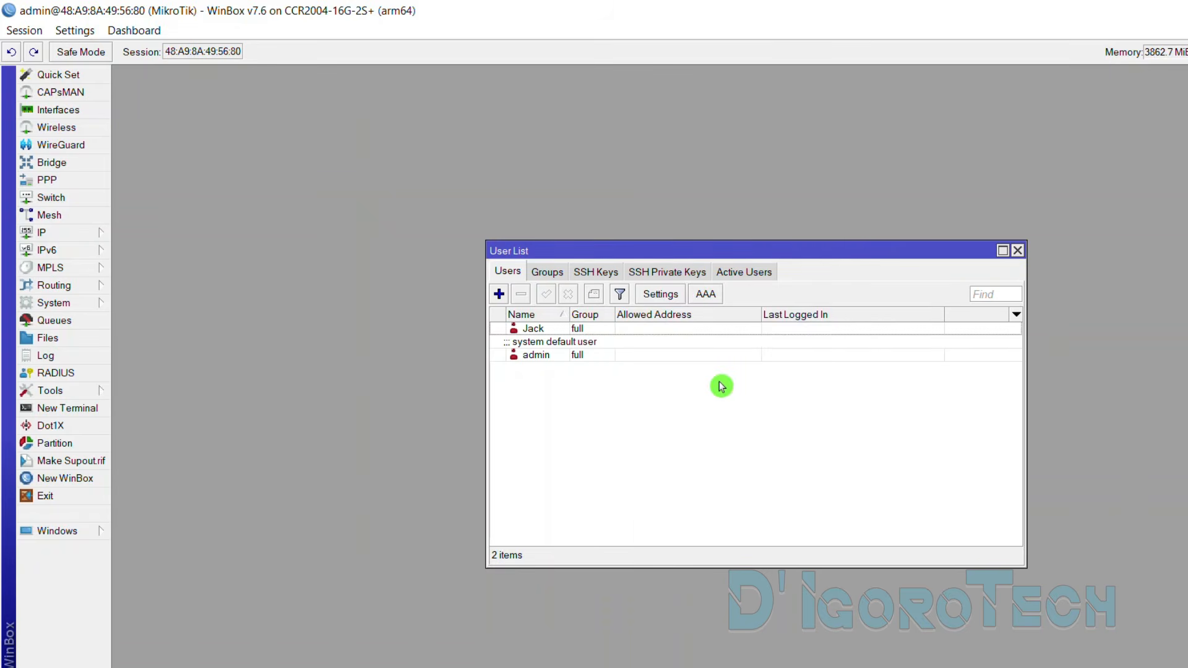
{"action": "left_click", "coordinate": [531, 328]}
Remove the admin account so only the new user remains, then close User List
{"action": "left_click", "coordinate": [552, 355]}
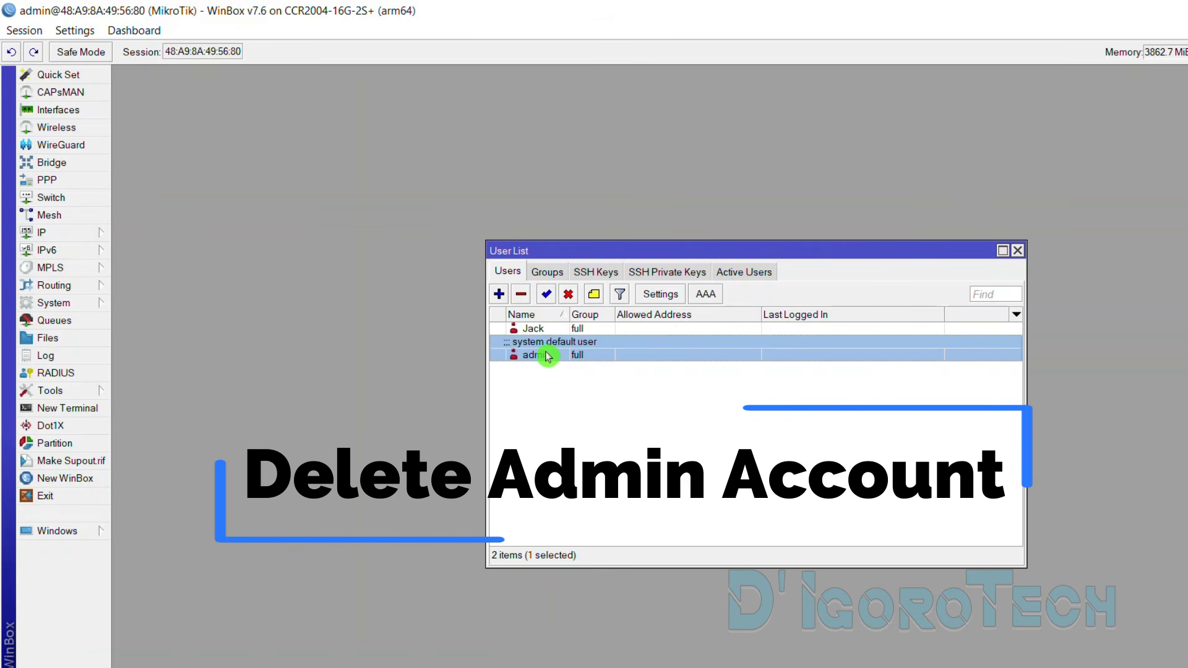
{"action": "left_click", "coordinate": [523, 300]}
{"action": "left_click", "coordinate": [536, 332]}
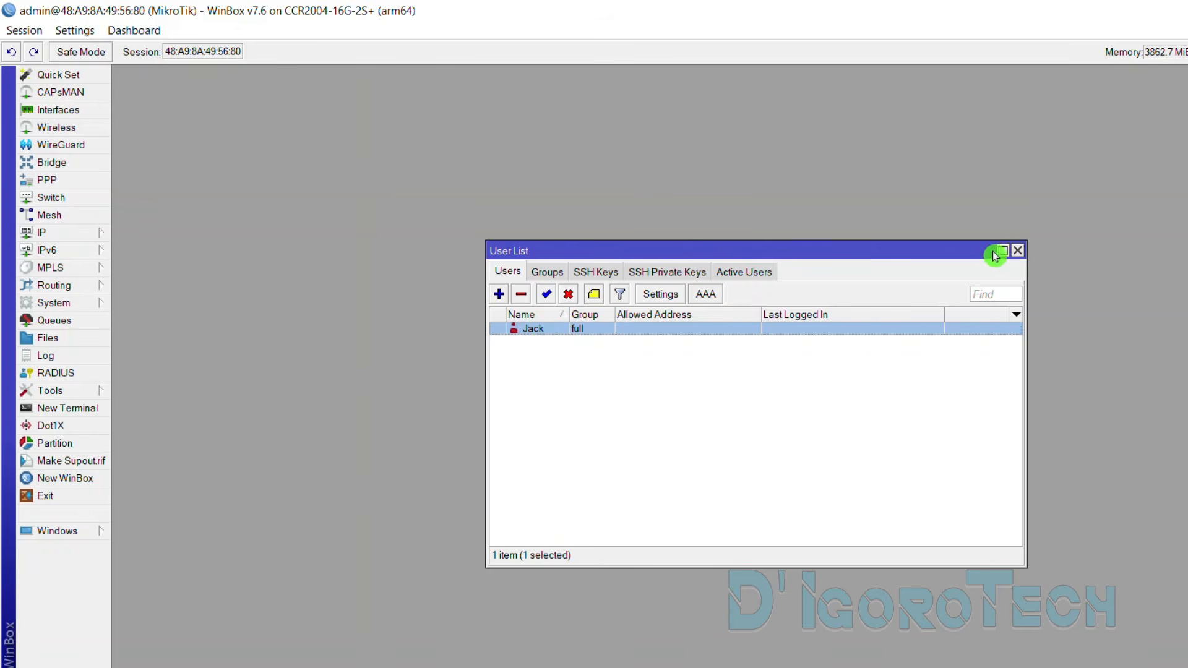
{"action": "left_click", "coordinate": [1019, 254]}
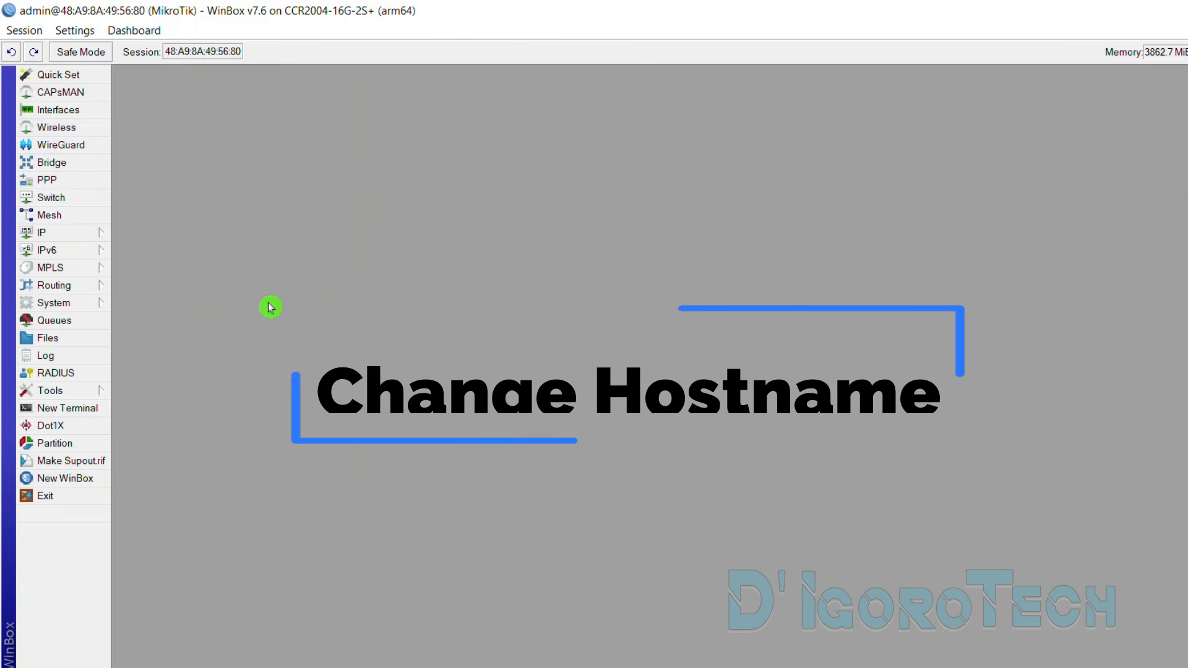
Change the router identity from MikroTik to IgoroTech in System > Identity
{"action": "left_click", "coordinate": [72, 307]}
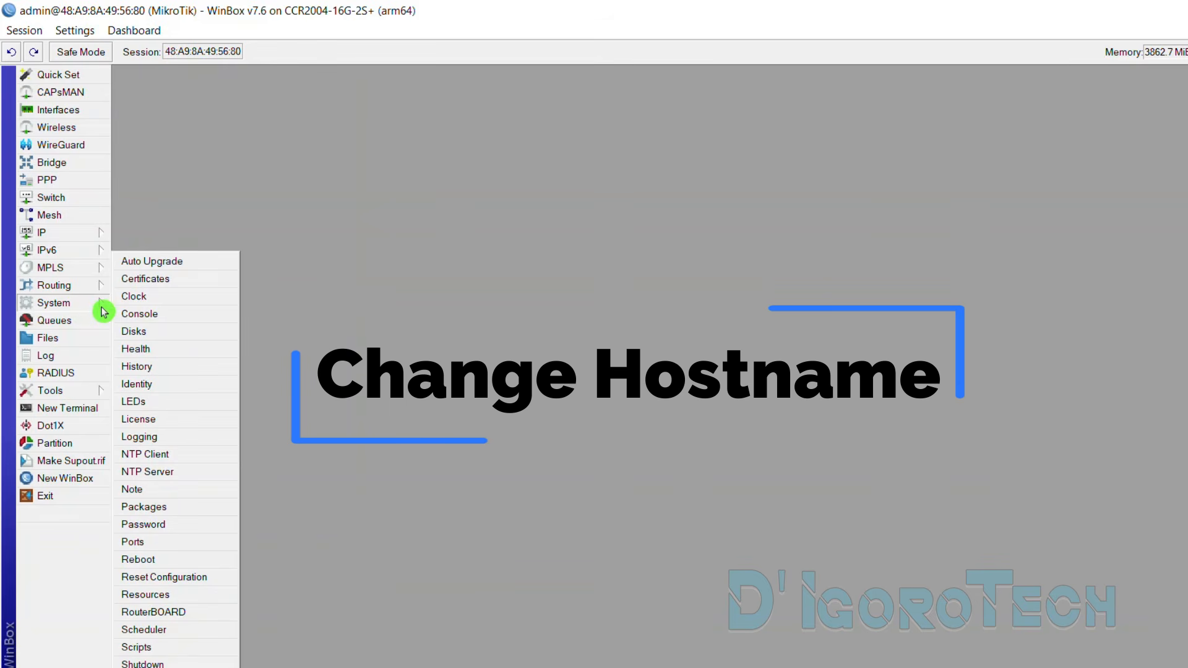
{"action": "left_click", "coordinate": [138, 384]}
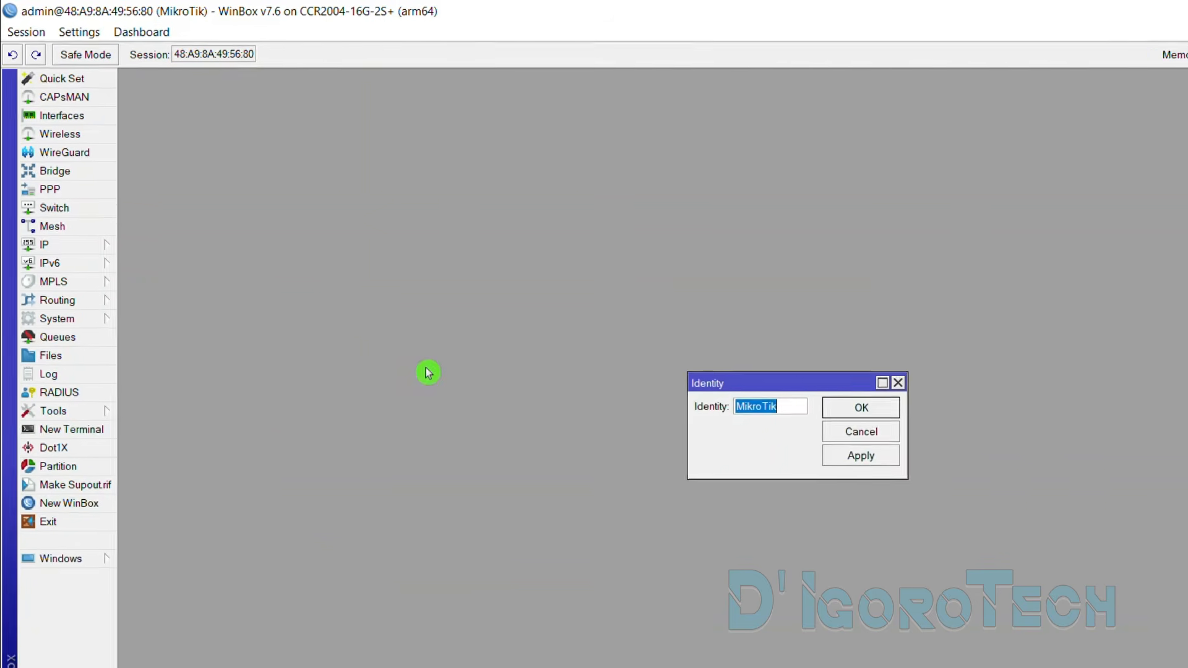
{"action": "key", "text": "BackSpace"}
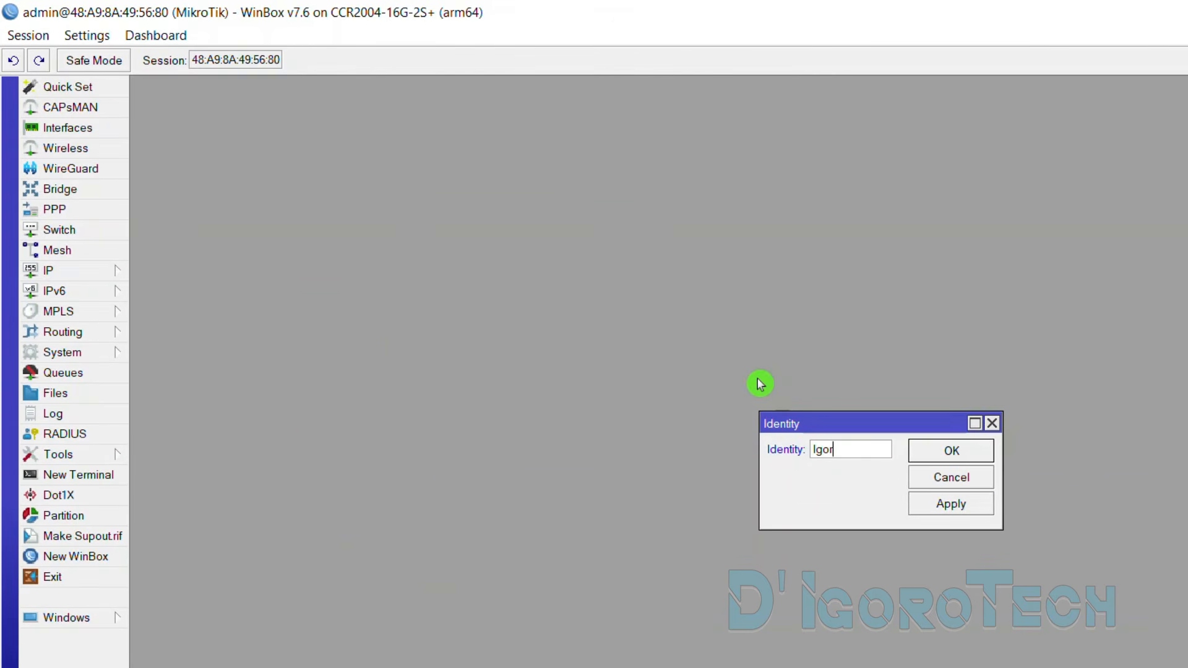
{"action": "type", "text": "IgoroTech"}
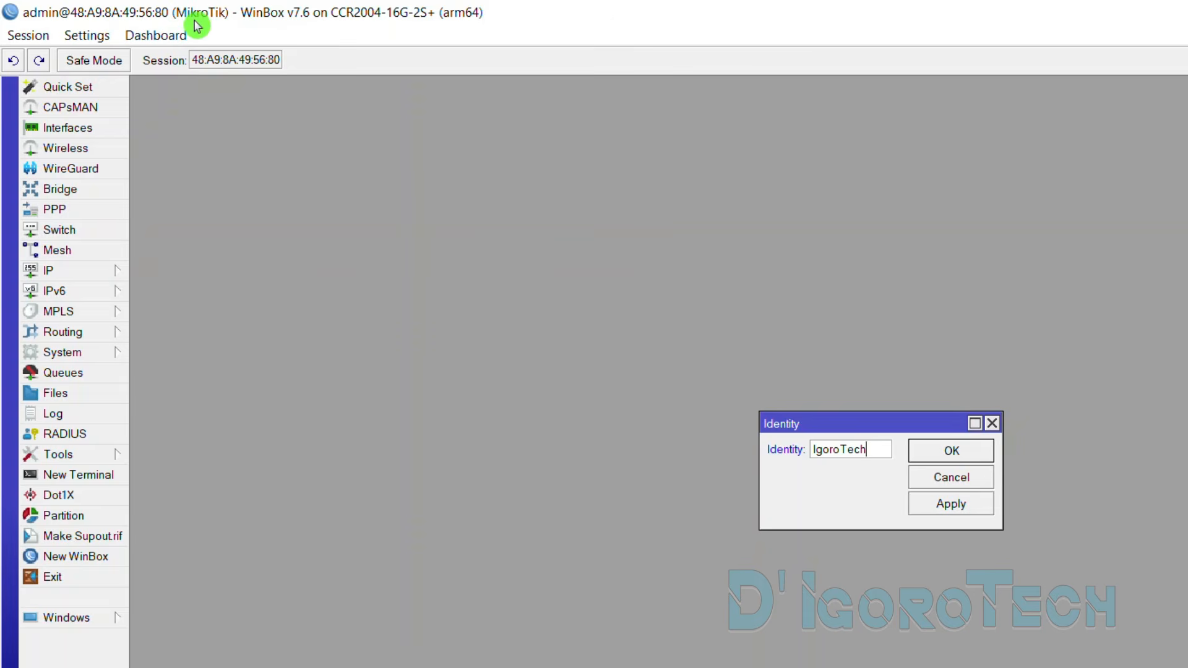
{"action": "left_click", "coordinate": [951, 453]}
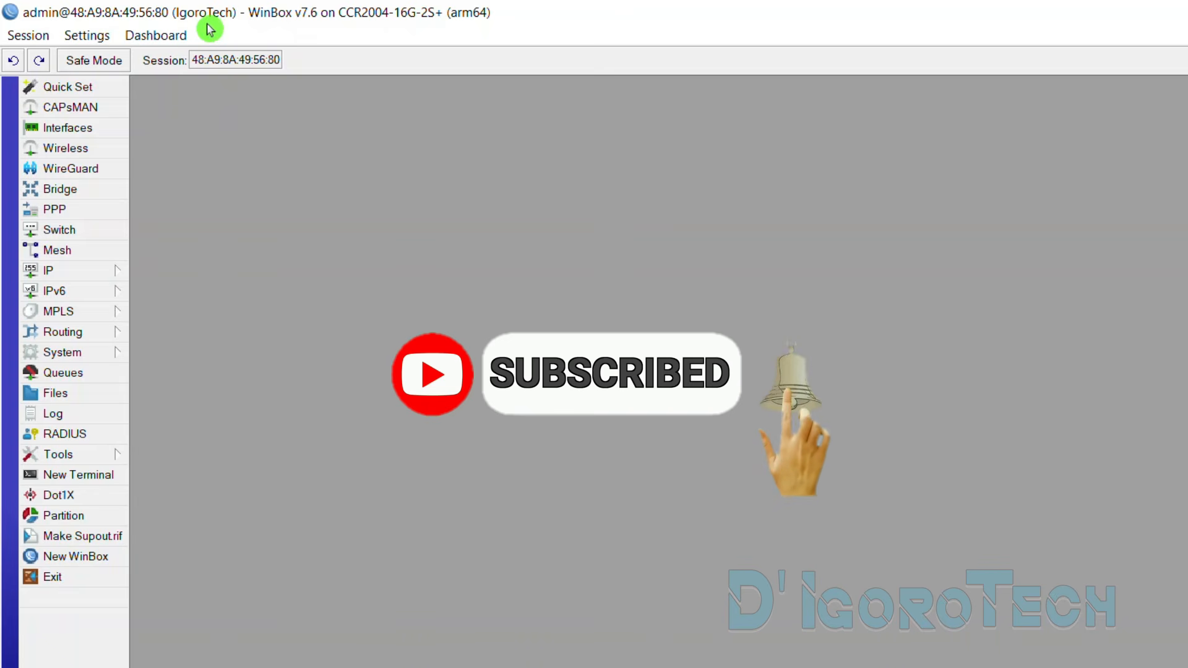
Disconnect the session via Session > Disconnect to return to the login screen
{"action": "left_click", "coordinate": [33, 37]}
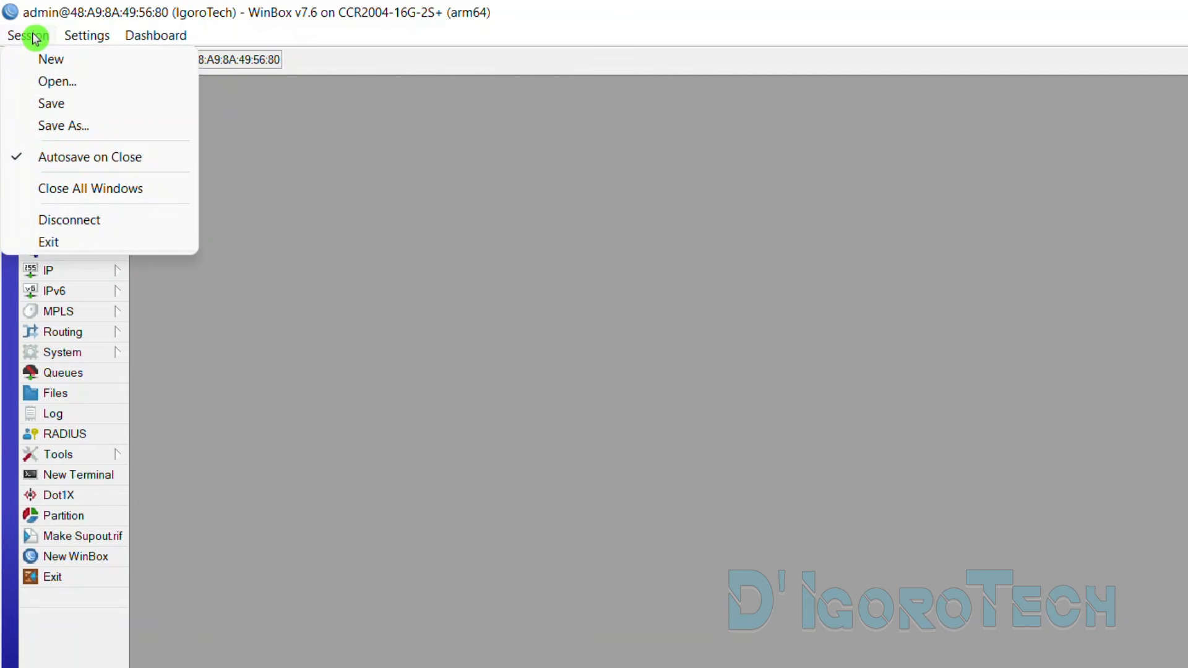
{"action": "left_click", "coordinate": [66, 221]}
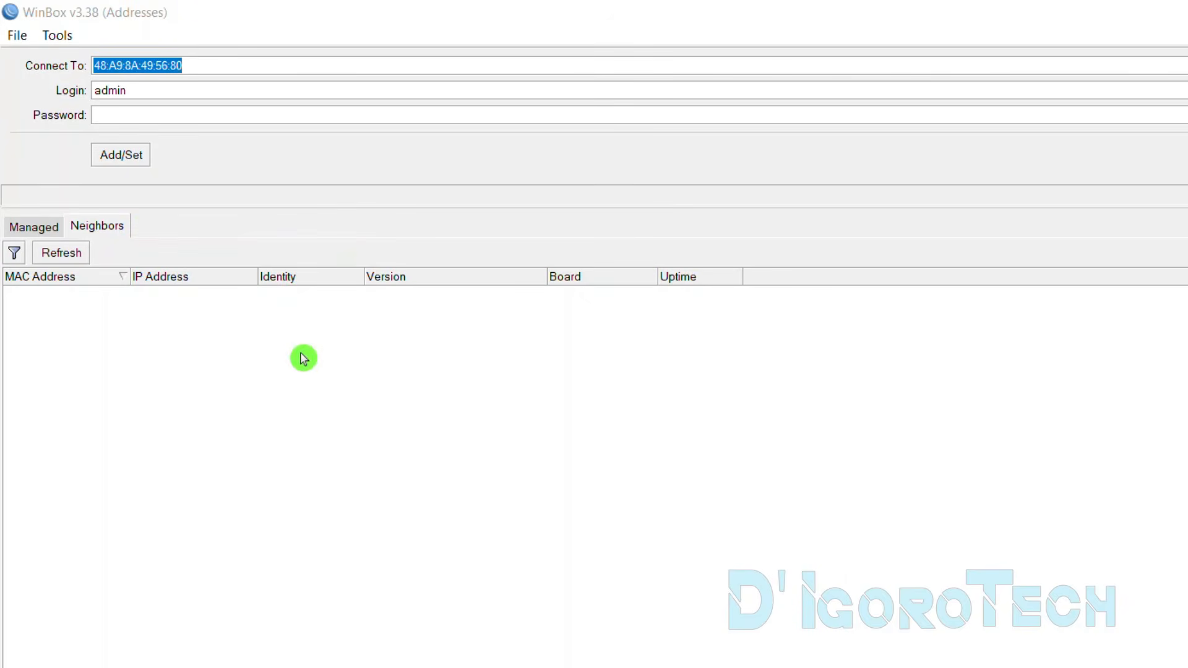
{"action": "left_click", "coordinate": [292, 372]}
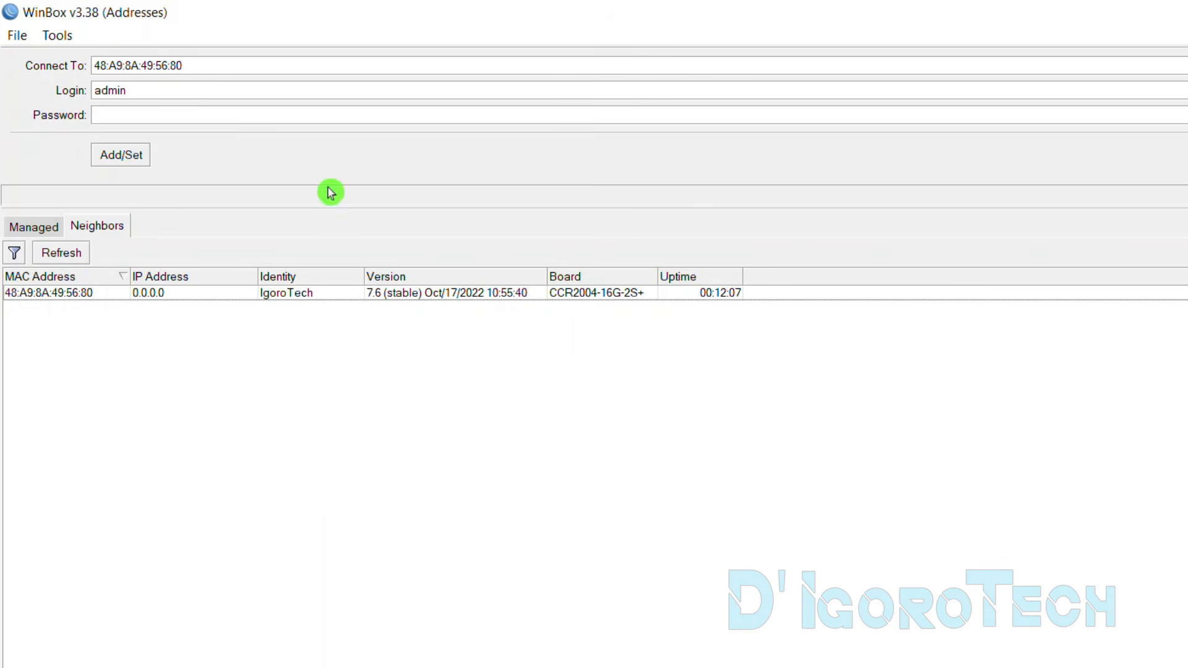
Save the router as a managed entry with the new user's login and password
{"action": "left_click", "coordinate": [211, 92]}
{"action": "left_click_drag", "start_coordinate": [181, 90], "coordinate": [47, 94]}
{"action": "type", "text": "Jack"}
{"action": "key", "text": "Tab"}
{"action": "type", "text": "*"}
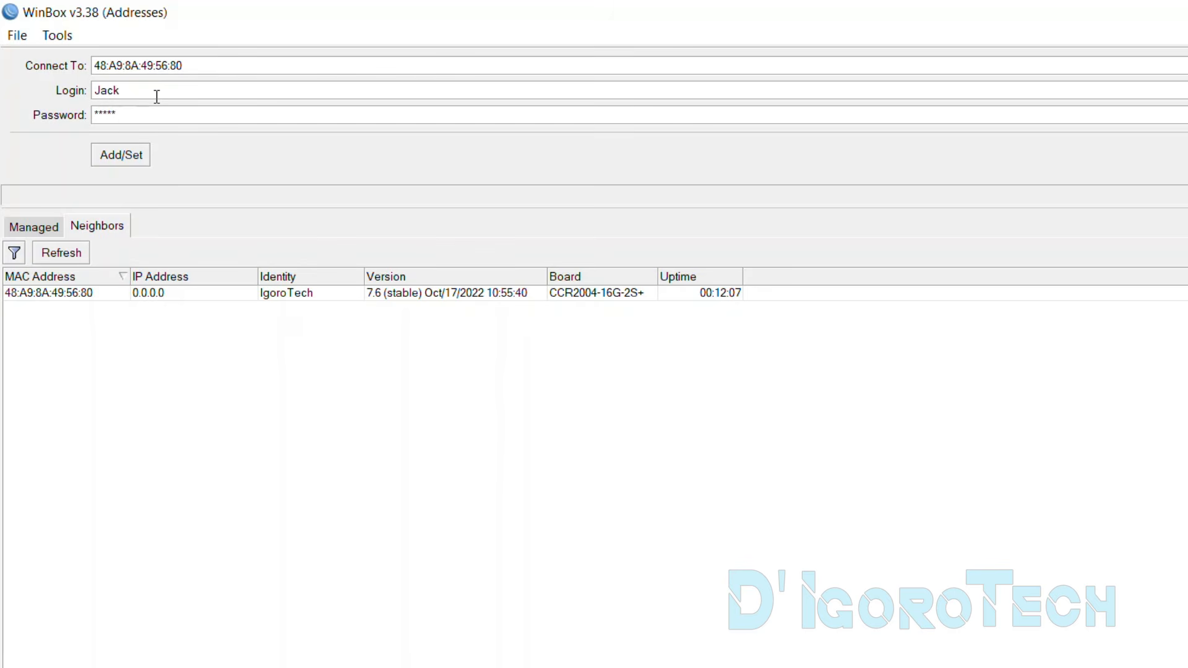
{"action": "left_click", "coordinate": [116, 154]}
{"action": "left_click", "coordinate": [50, 227]}
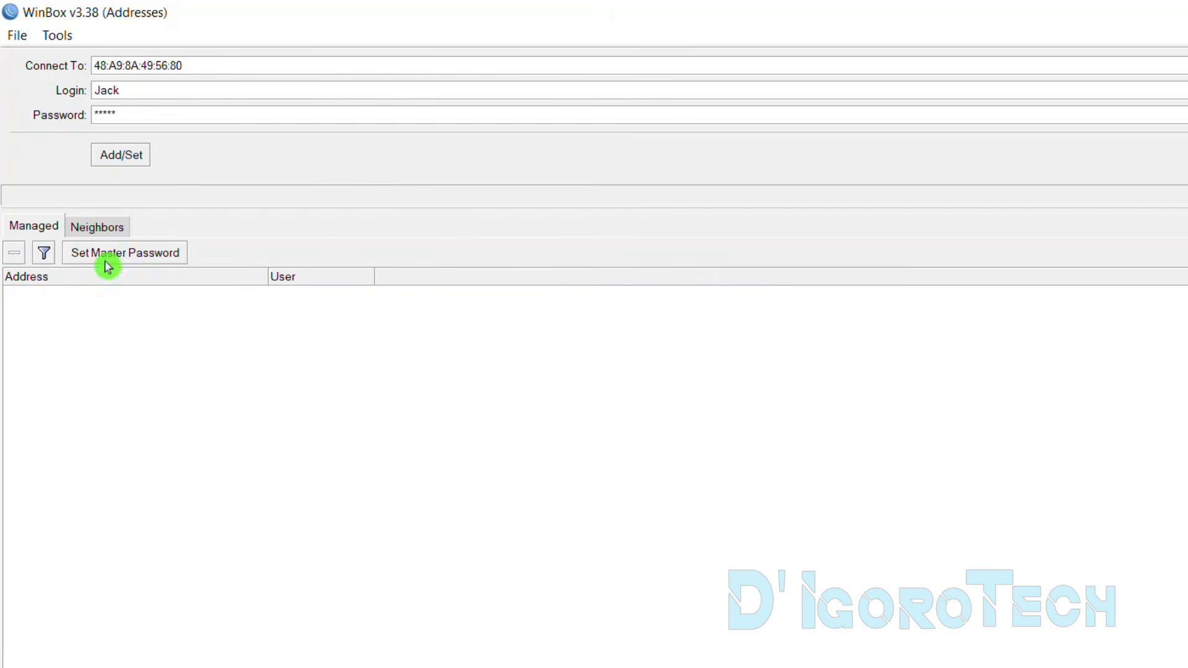
{"action": "left_click", "coordinate": [120, 160]}
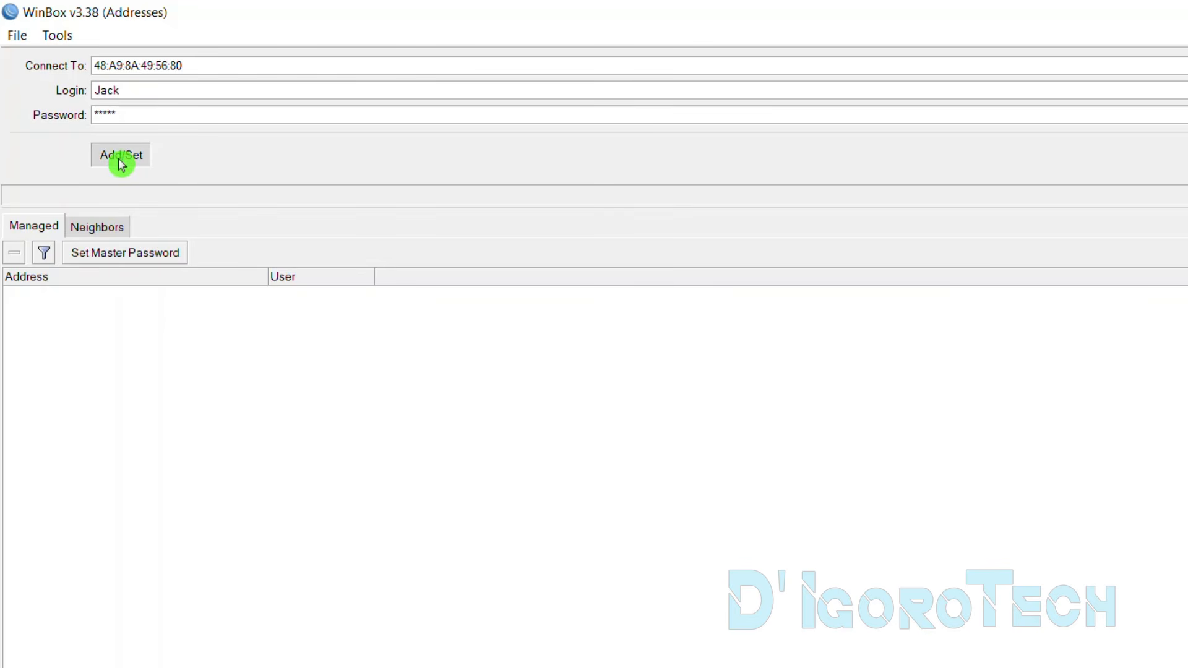
Connect to the saved router entry as the new full-rights user
{"action": "left_click", "coordinate": [96, 294]}
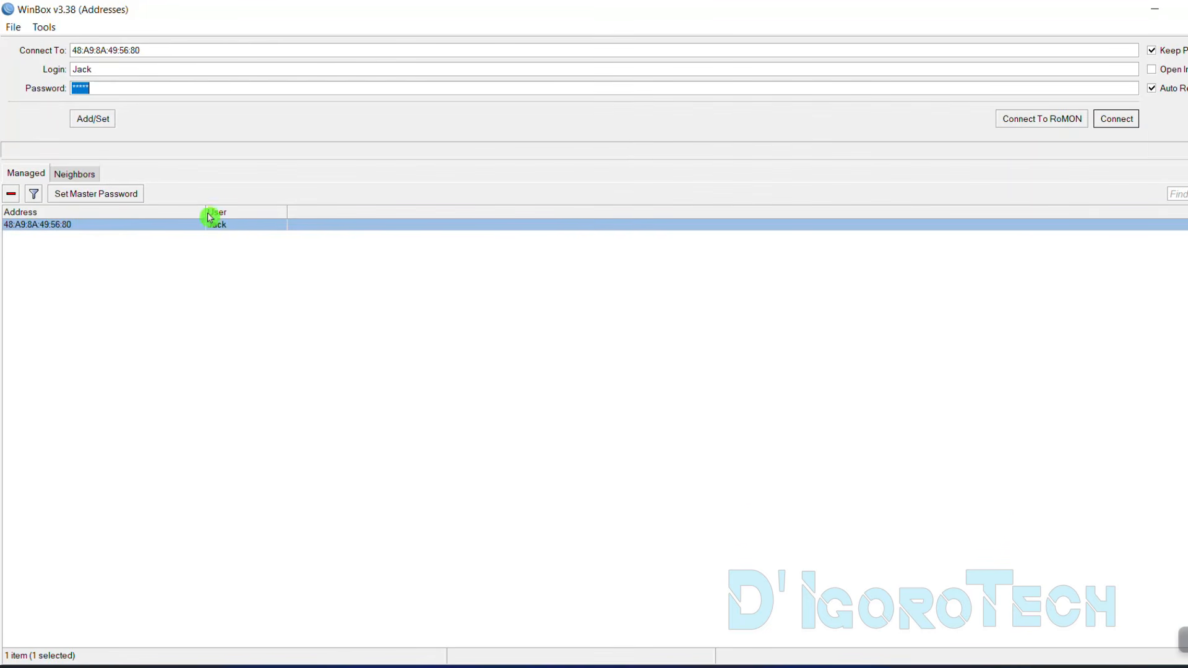
{"action": "left_click", "coordinate": [164, 228], "text": "ctrl"}
{"action": "left_click", "coordinate": [146, 228]}
{"action": "left_click", "coordinate": [1116, 119]}
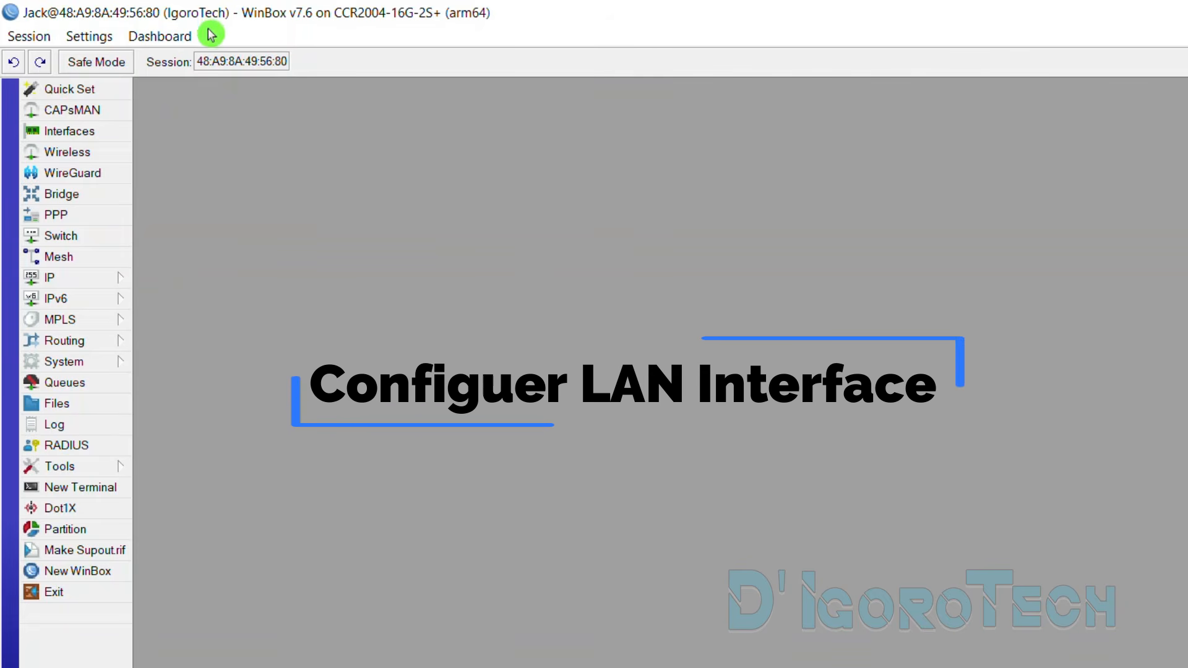
Rename interface ether2 to 'ether2 - LAN' and select it in the interface list
{"action": "left_click", "coordinate": [75, 136]}
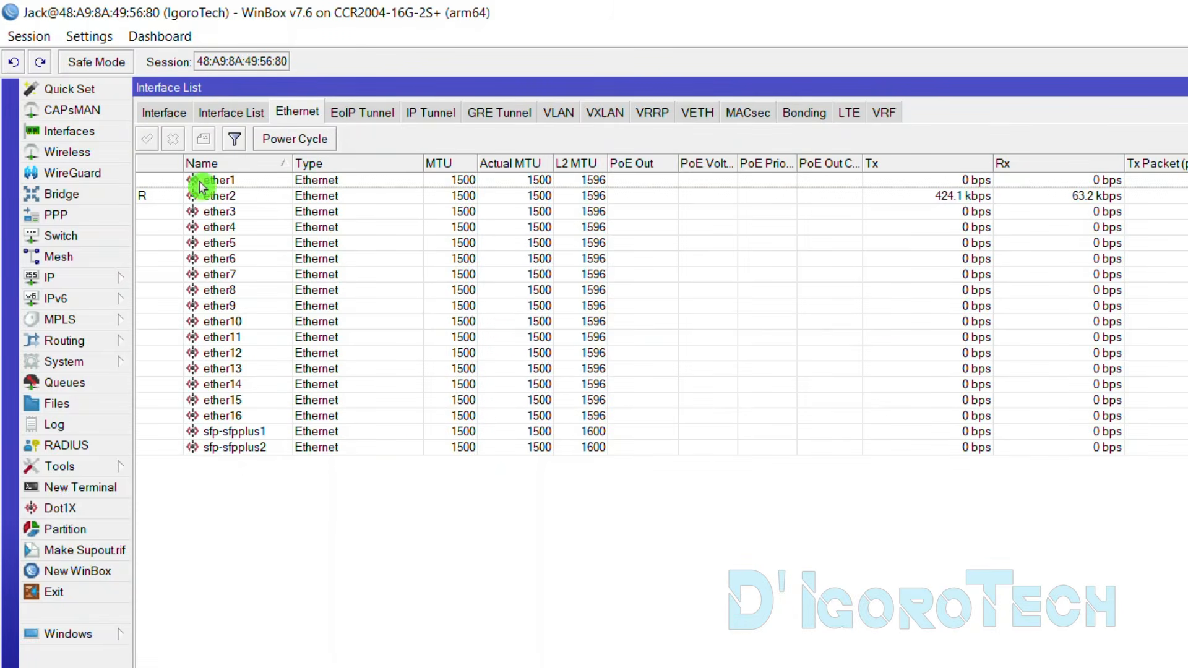
{"action": "left_click", "coordinate": [232, 196]}
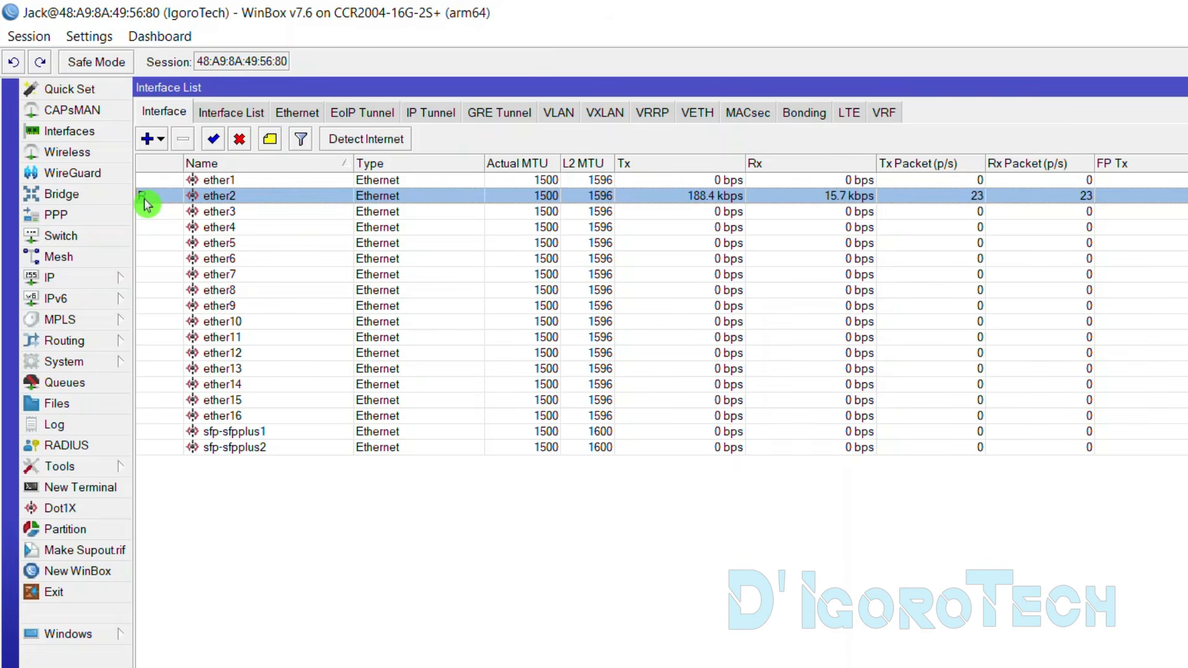
{"action": "mouse_move", "coordinate": [147, 205]}
{"action": "double_click", "coordinate": [293, 198]}
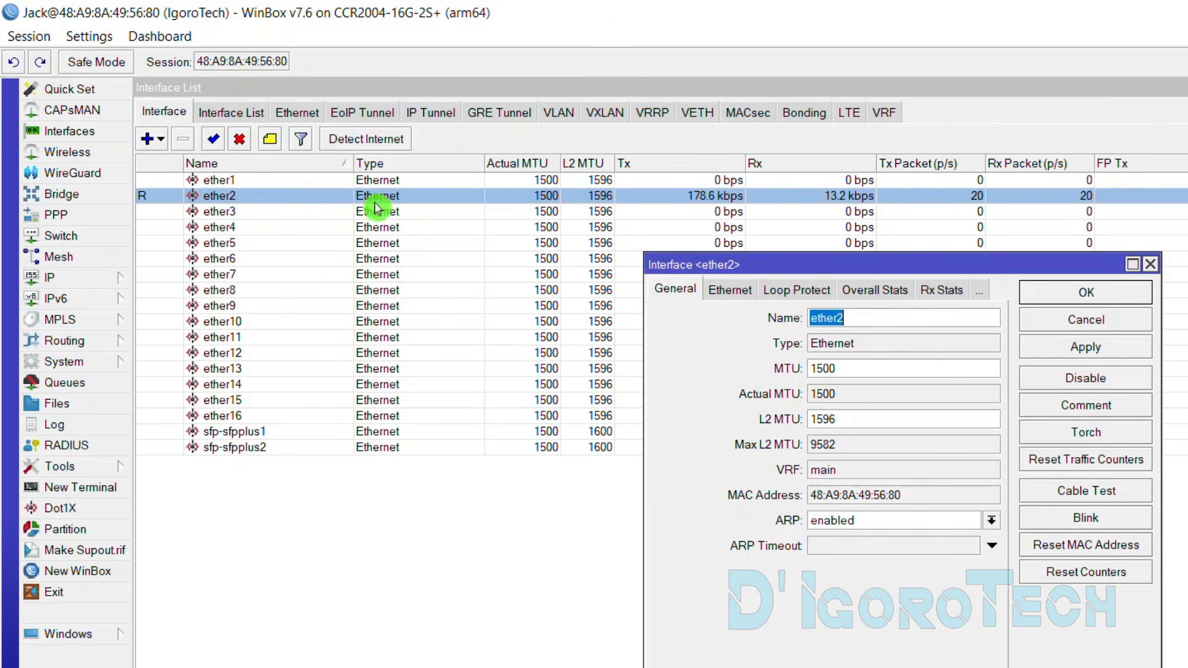
{"action": "left_click", "coordinate": [870, 316]}
{"action": "type", "text": "- LAN"}
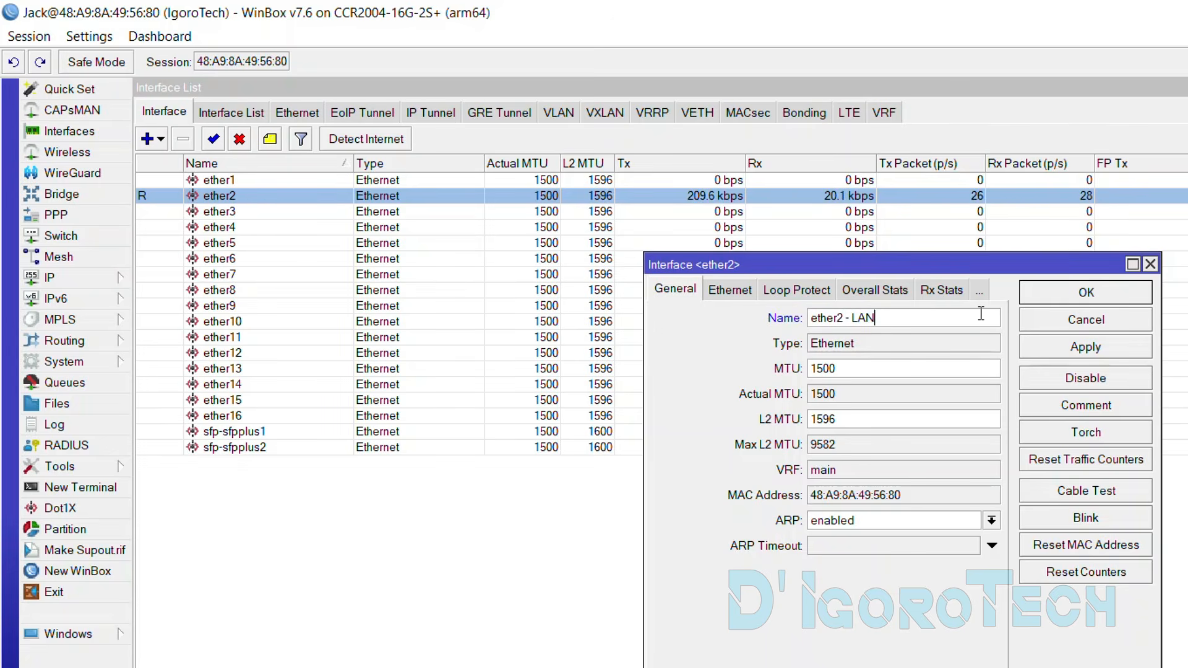
{"action": "left_click", "coordinate": [1084, 299]}
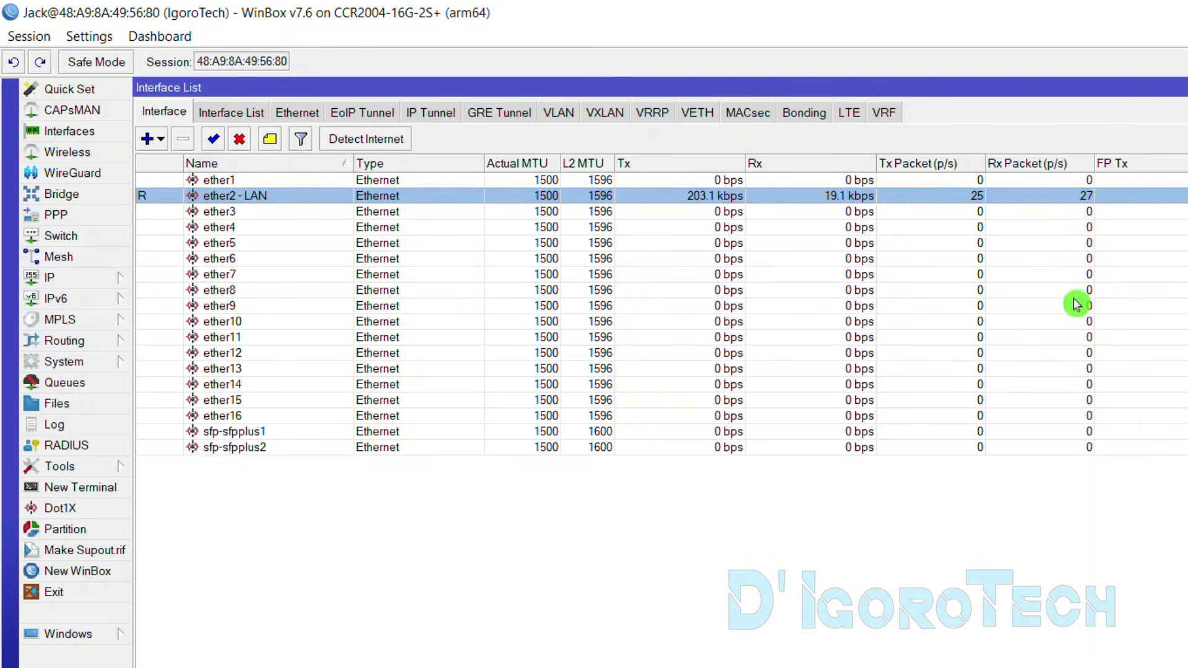
{"action": "left_click", "coordinate": [437, 475]}
{"action": "left_click", "coordinate": [258, 199]}
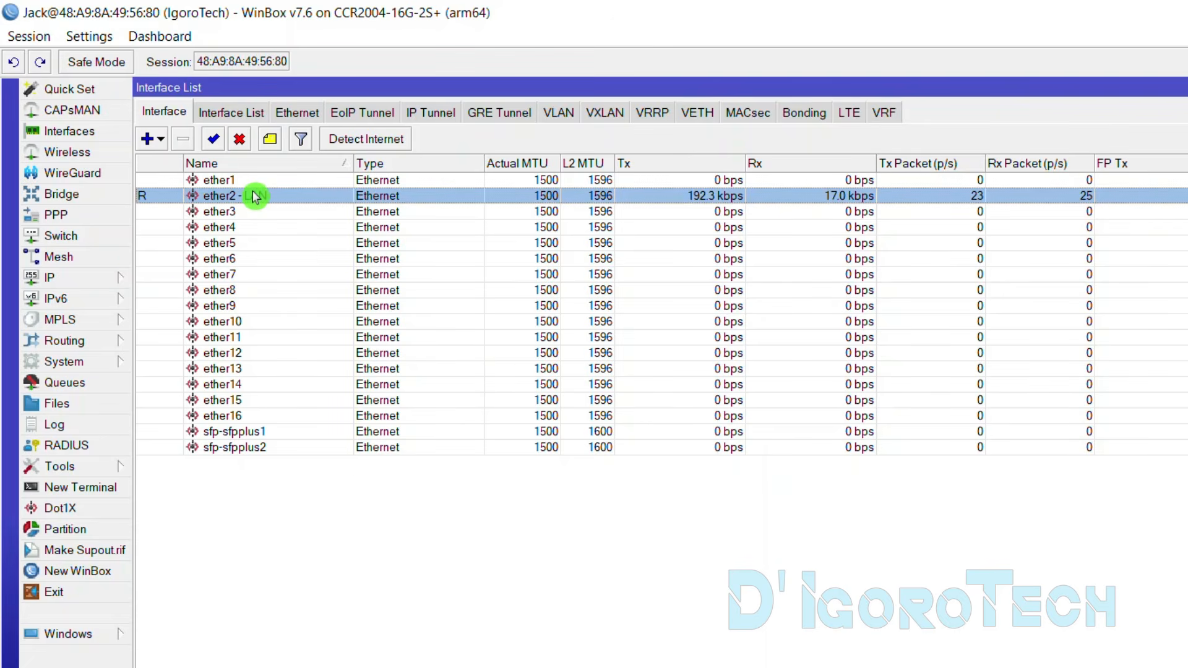
Add the address 10.1.1.254/24 on ether2 - LAN under IP > Addresses
{"action": "left_click", "coordinate": [78, 282]}
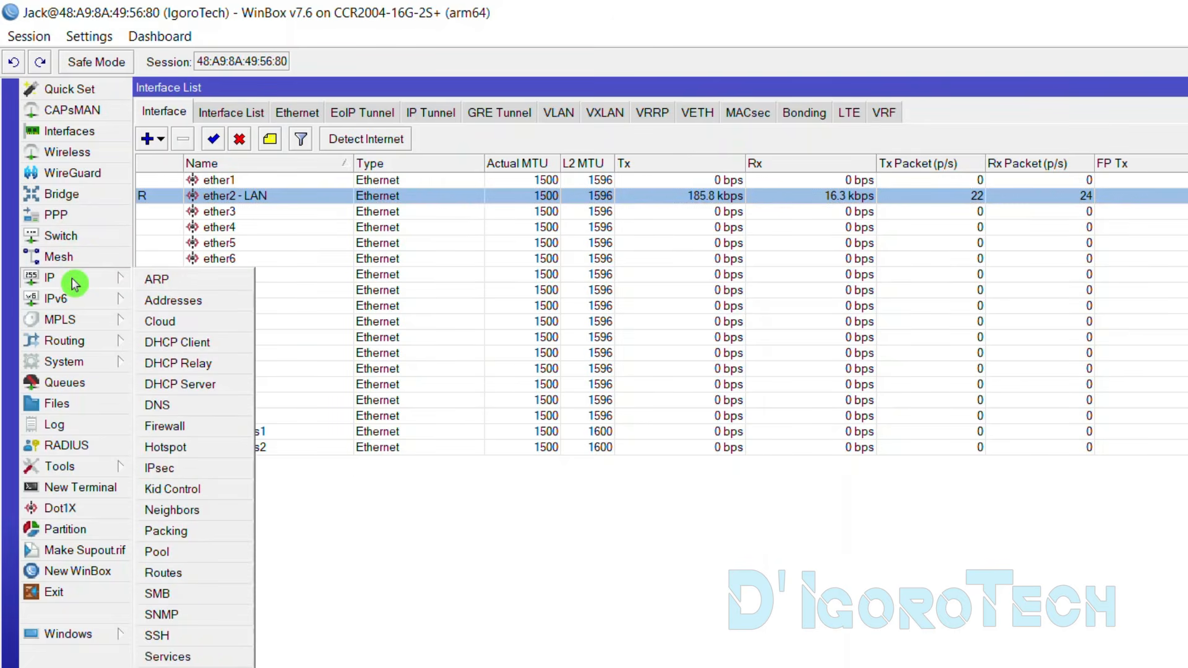
{"action": "left_click", "coordinate": [175, 304]}
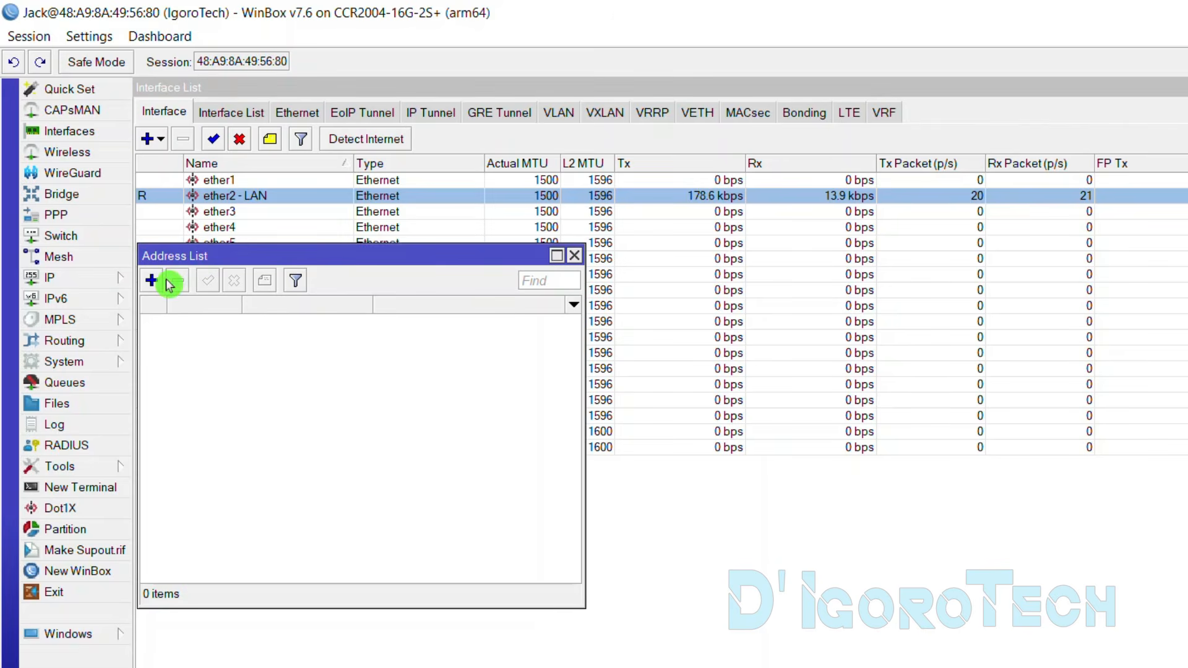
{"action": "left_click", "coordinate": [153, 284]}
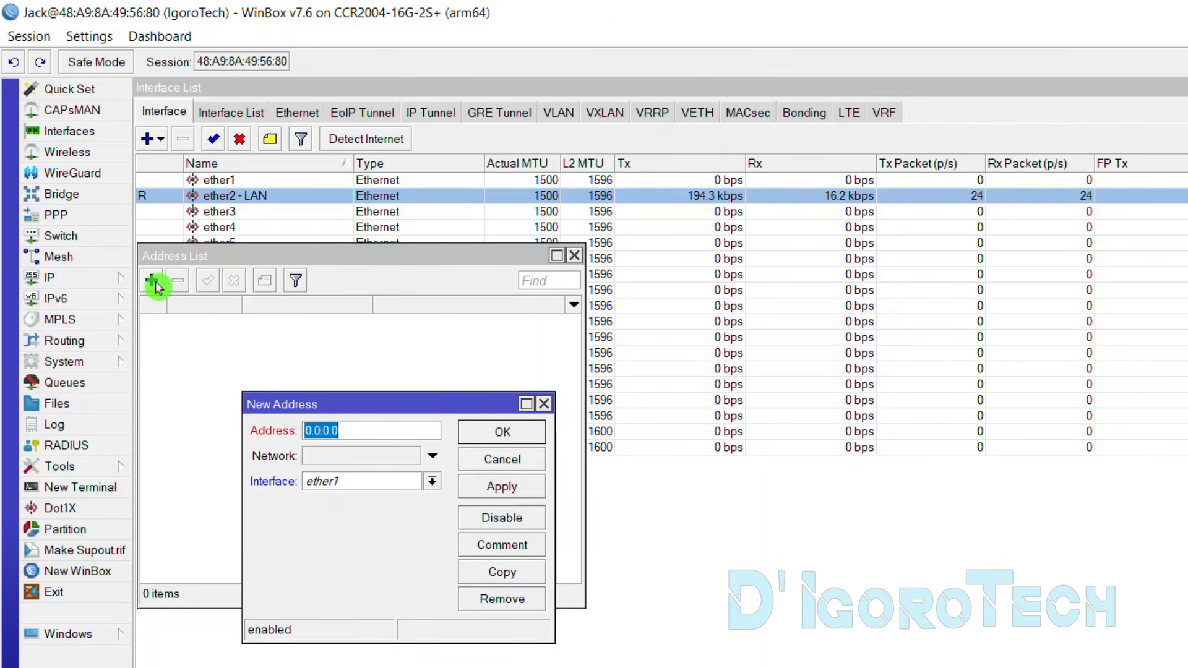
{"action": "type", "text": "10.1.1."}
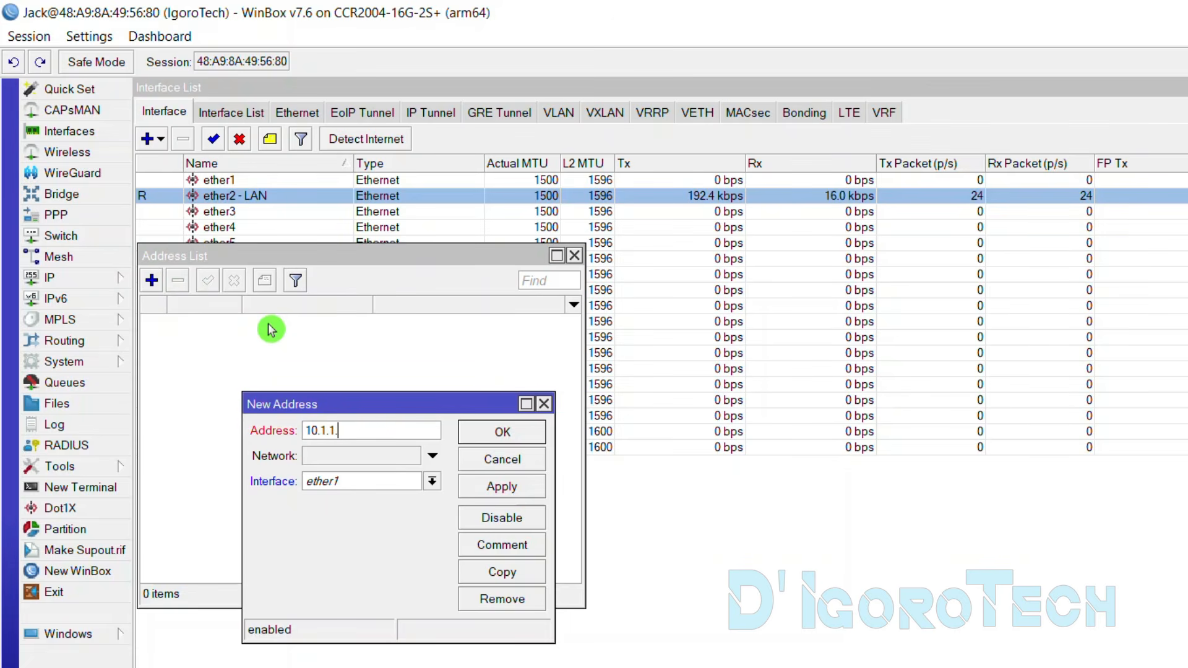
{"action": "type", "text": "254/24"}
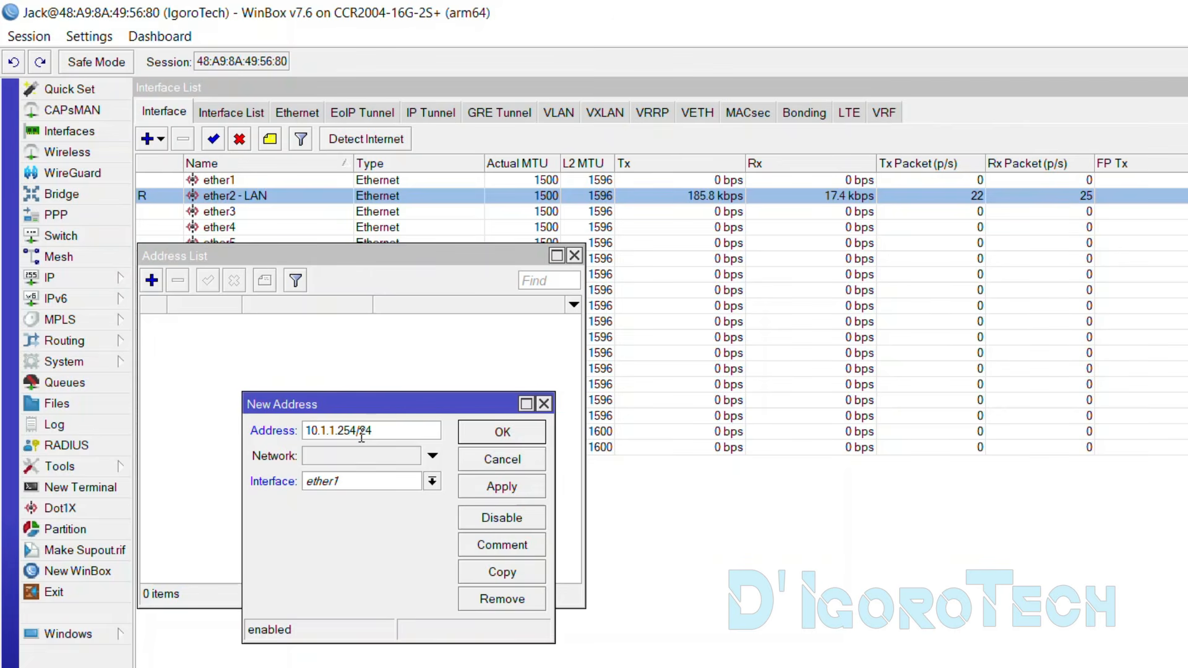
{"action": "left_click", "coordinate": [432, 482]}
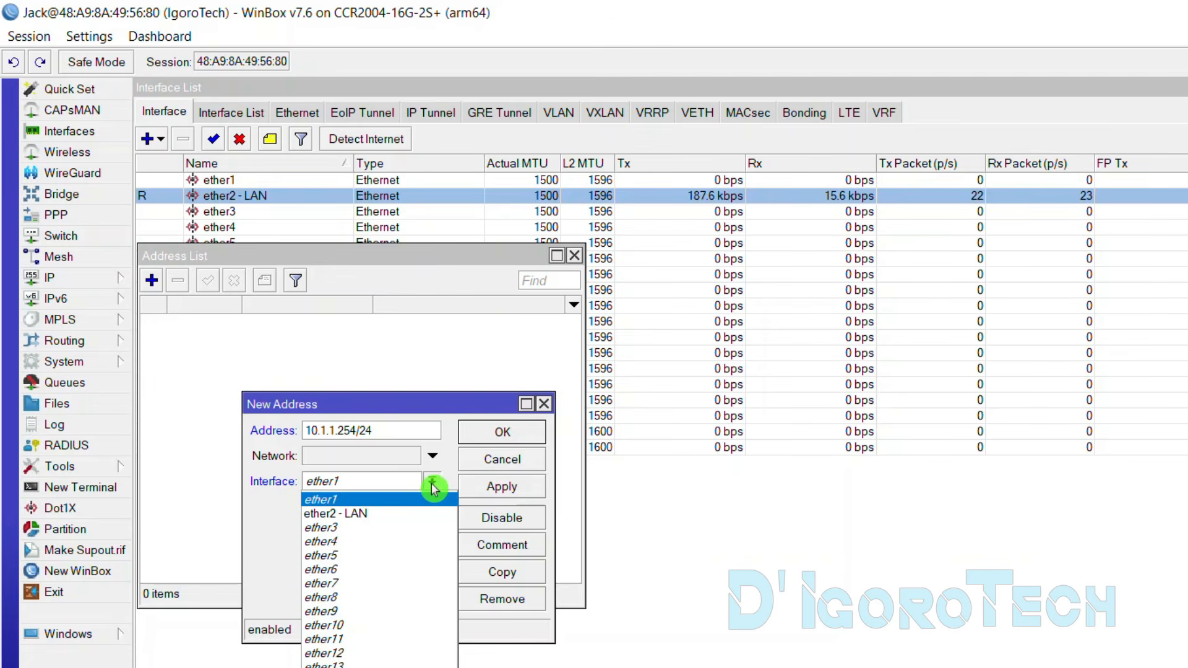
{"action": "left_click", "coordinate": [374, 520]}
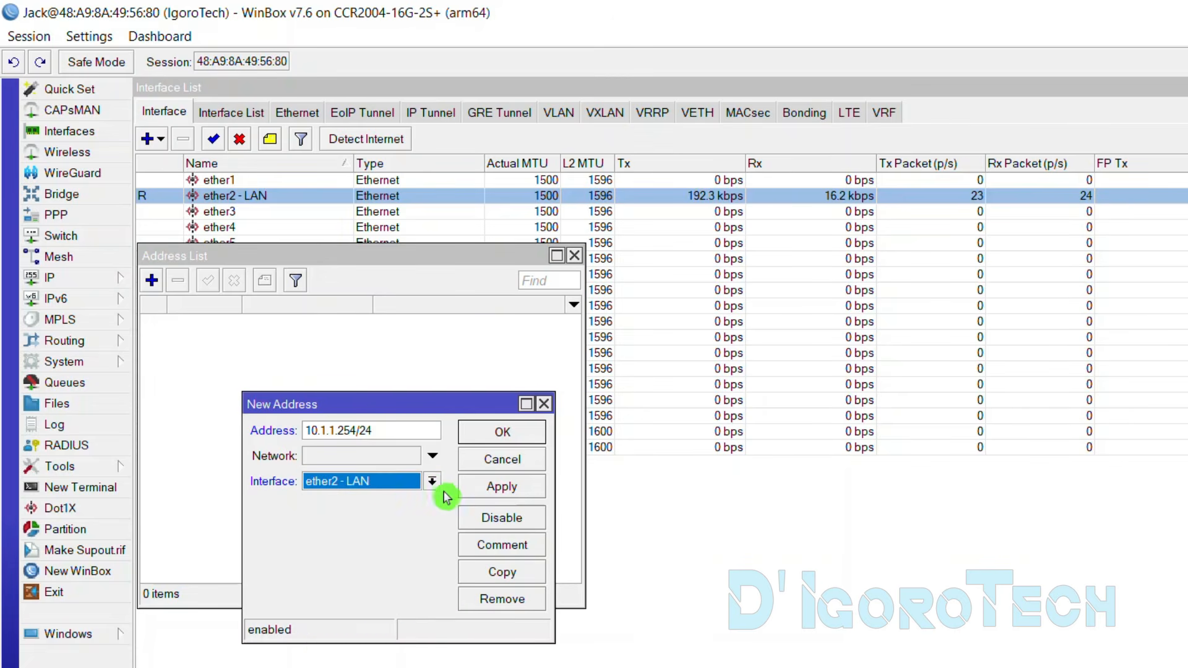
{"action": "left_click", "coordinate": [494, 443]}
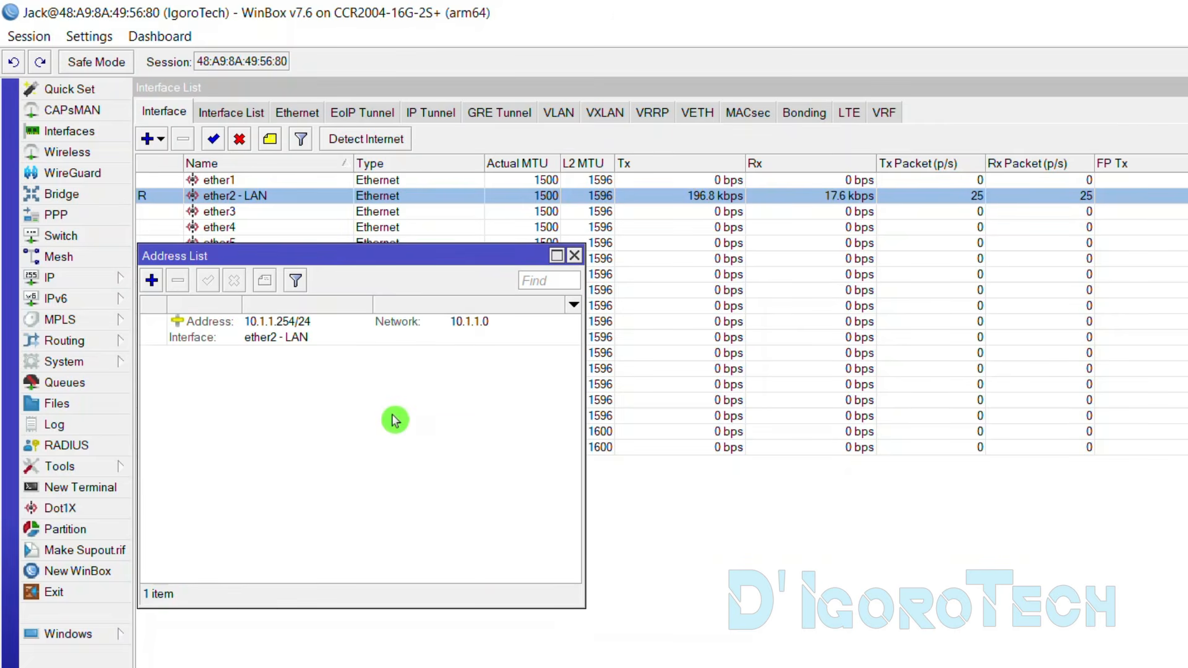
{"action": "left_click", "coordinate": [271, 347]}
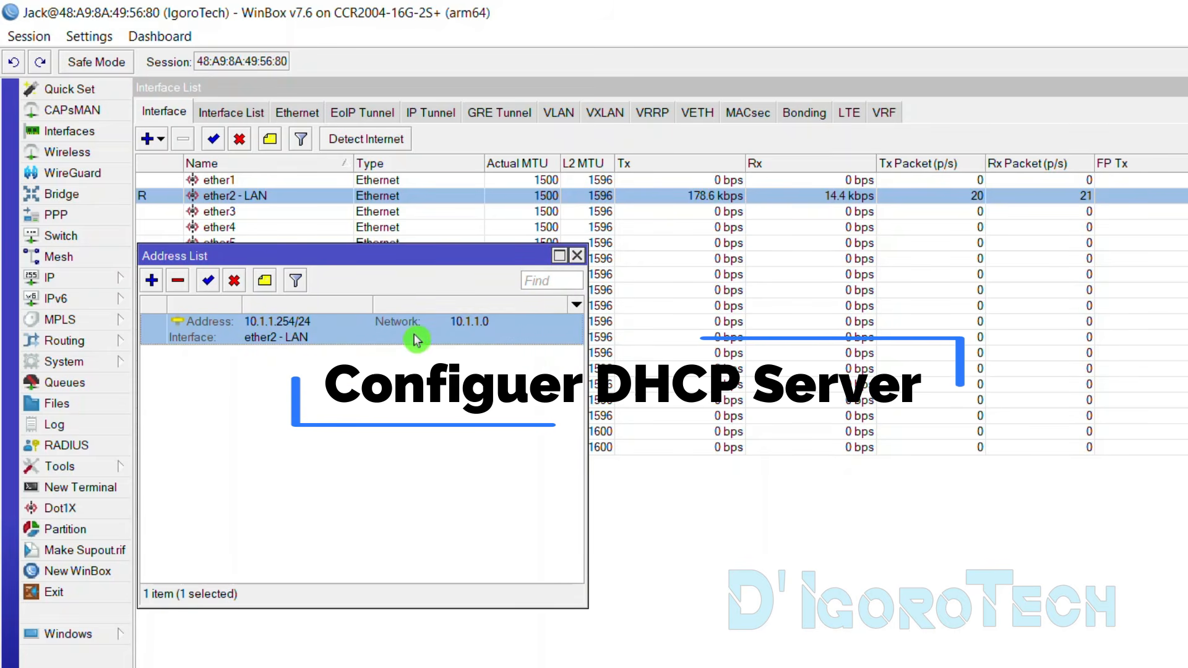
Open IP > DHCP Server and start the DHCP Setup wizard
{"action": "left_click", "coordinate": [74, 283]}
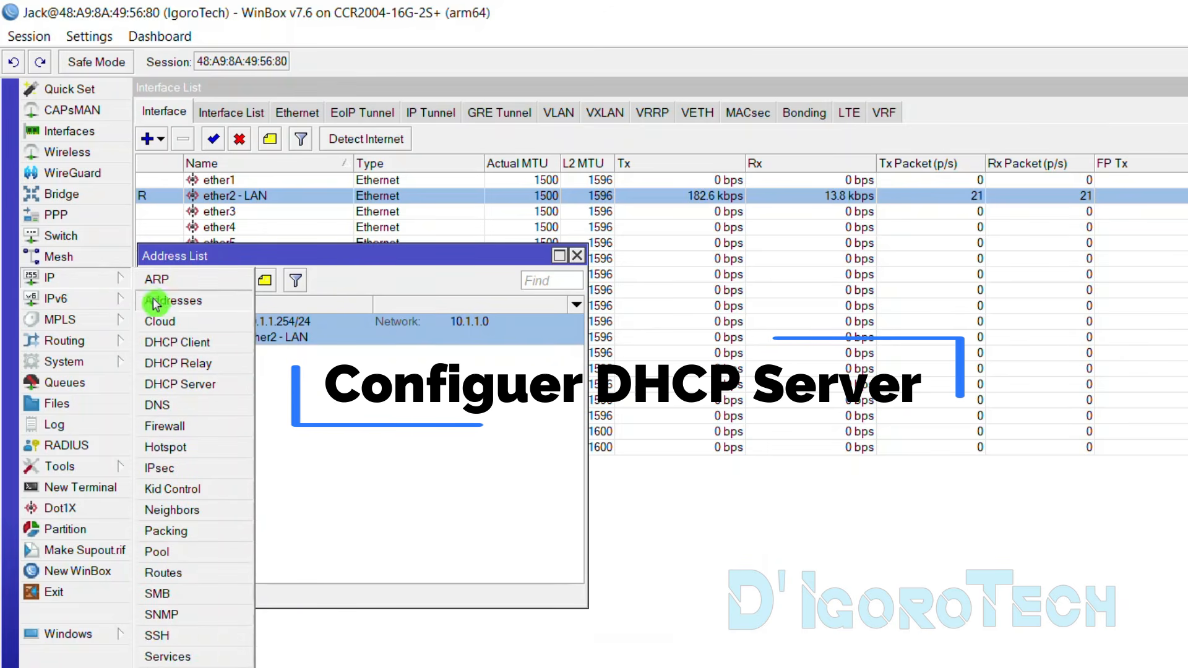
{"action": "left_click", "coordinate": [341, 388]}
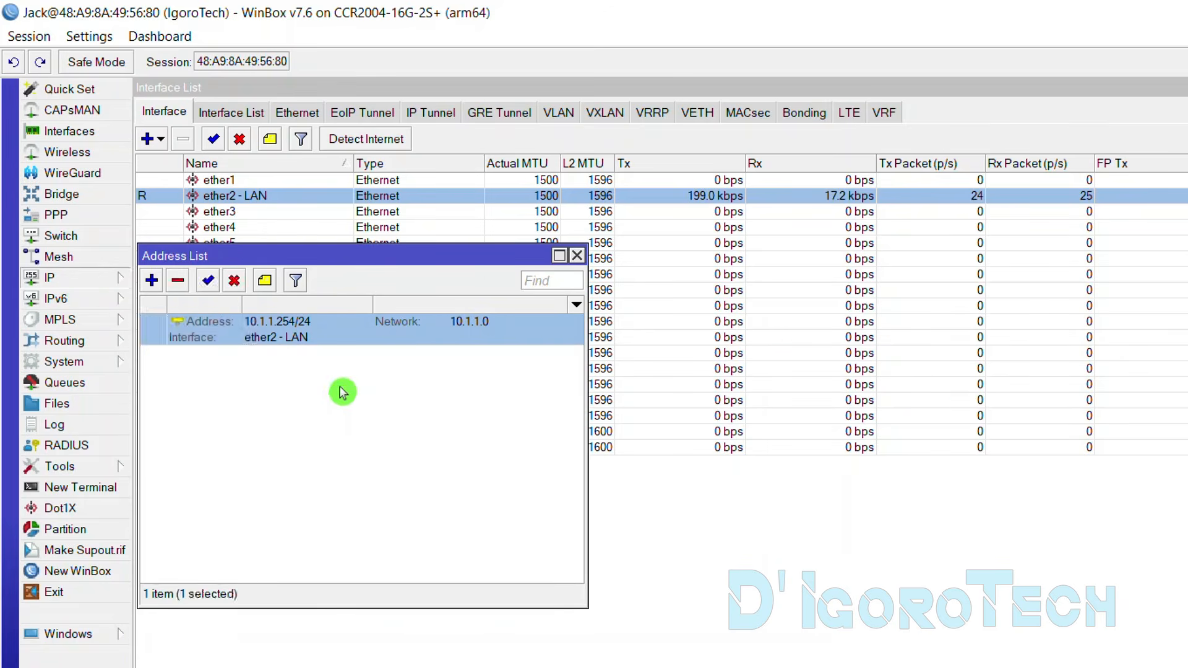
{"action": "left_click", "coordinate": [285, 341]}
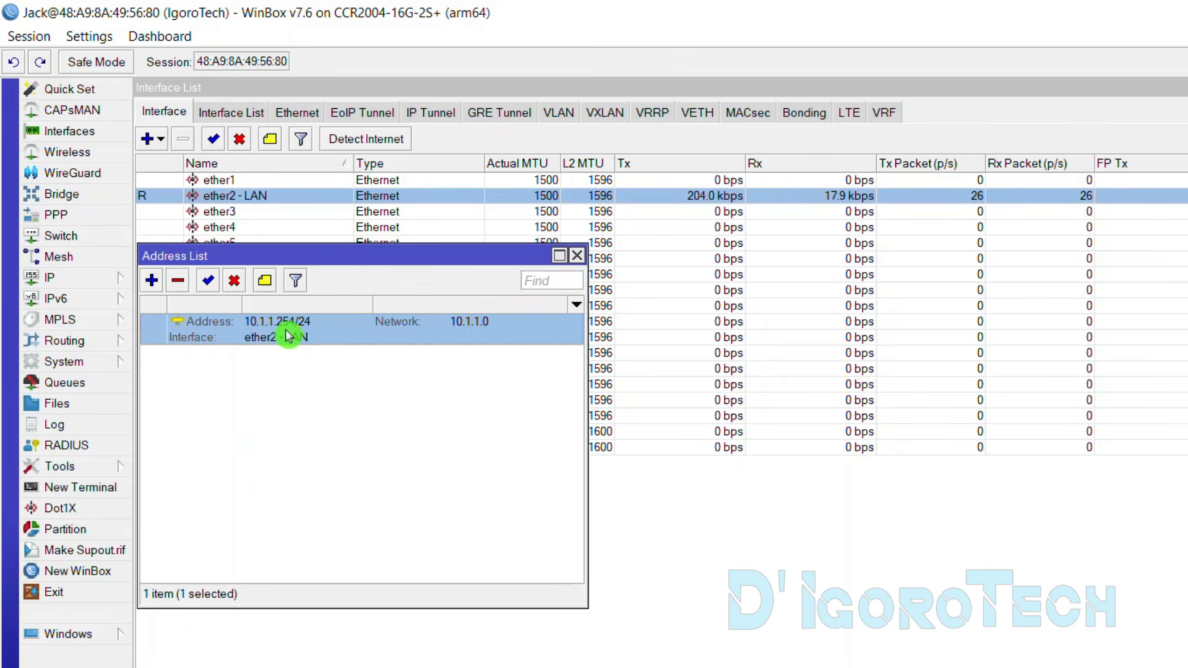
{"action": "left_click", "coordinate": [87, 277]}
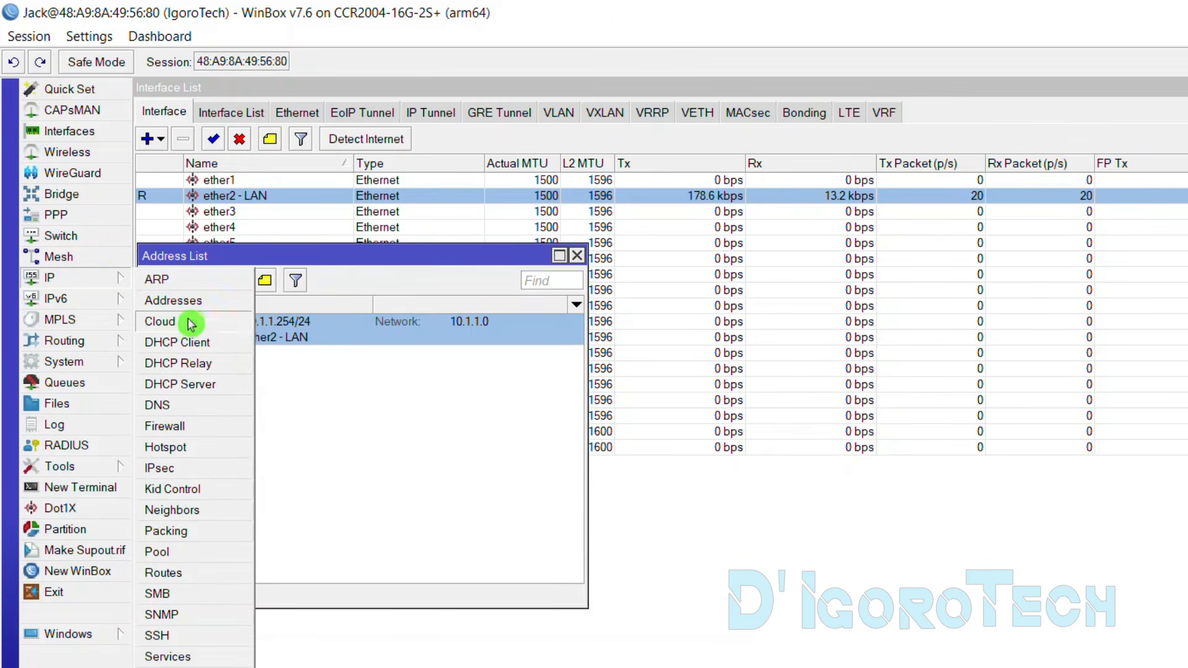
{"action": "left_click", "coordinate": [218, 385]}
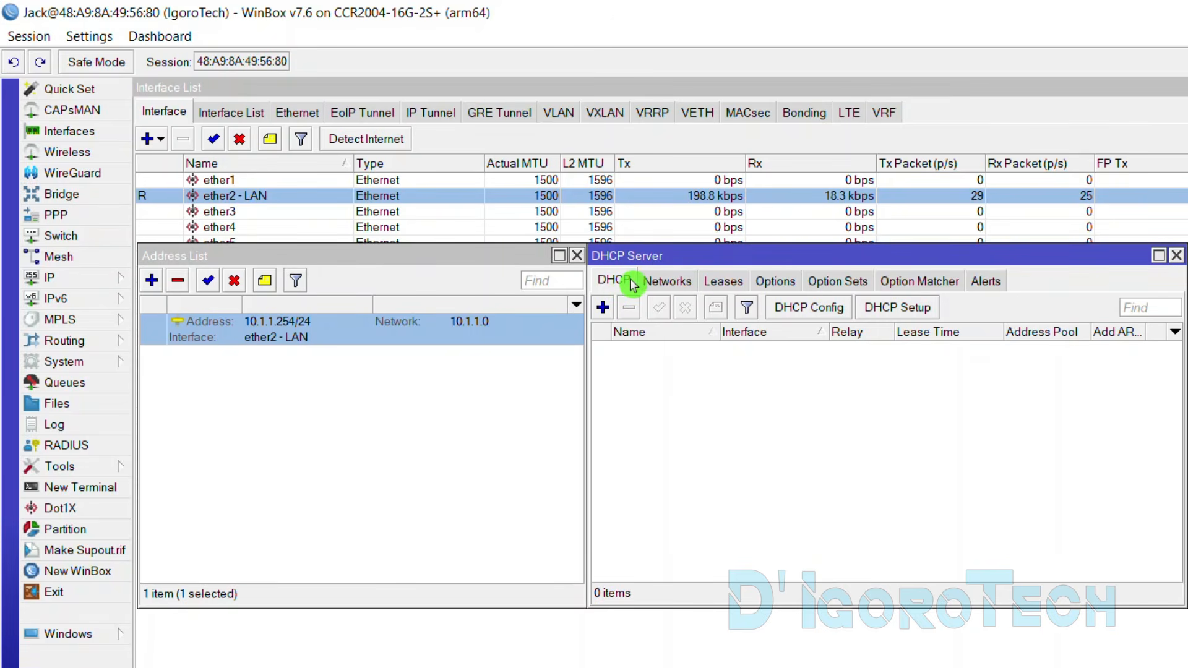
{"action": "left_click", "coordinate": [891, 307]}
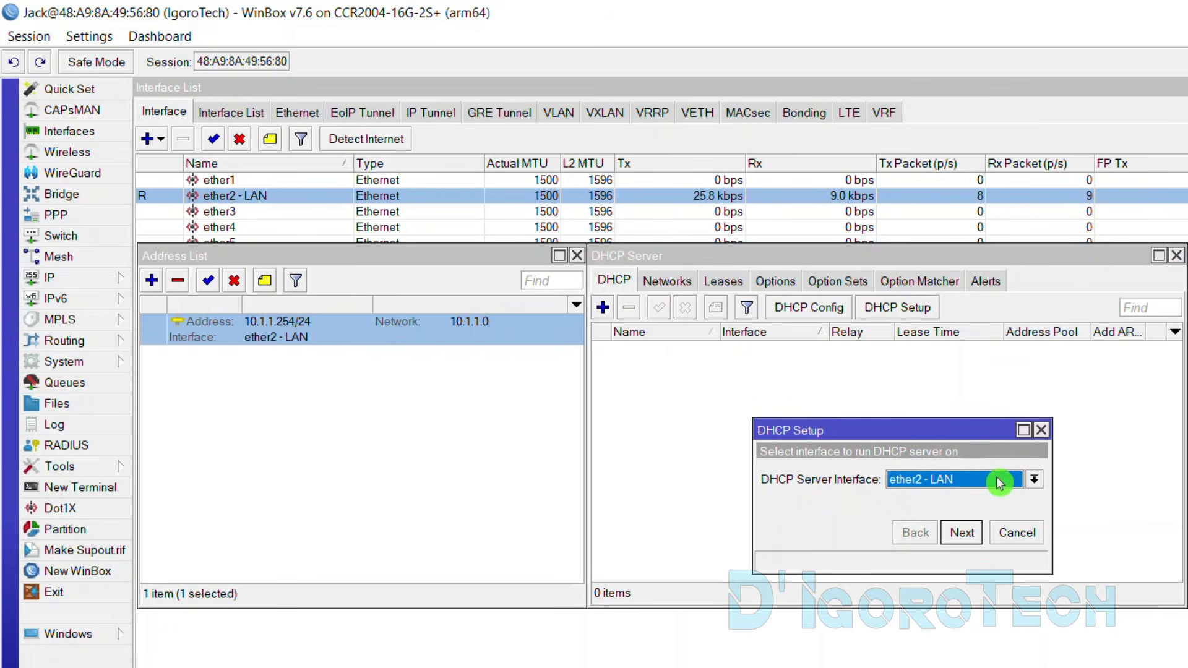
Choose ether2 - LAN, then accept address space 10.1.1.0/24 and gateway 10.1.1.254
{"action": "left_click", "coordinate": [1036, 481]}
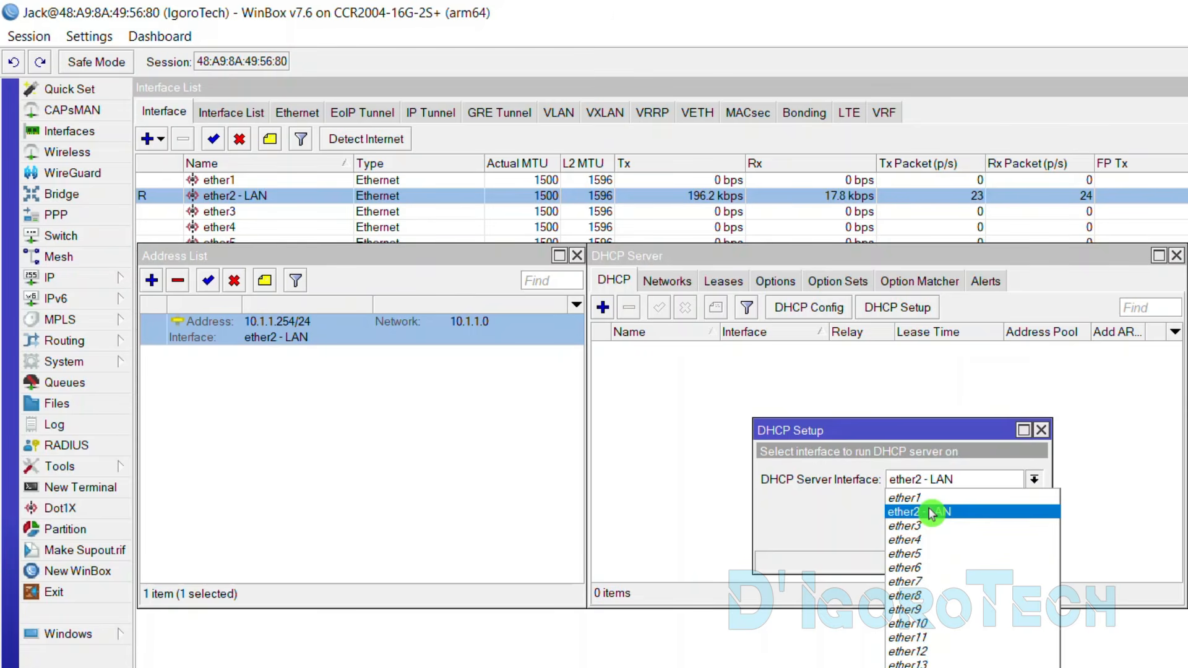
{"action": "left_click", "coordinate": [931, 512]}
{"action": "left_click", "coordinate": [961, 534]}
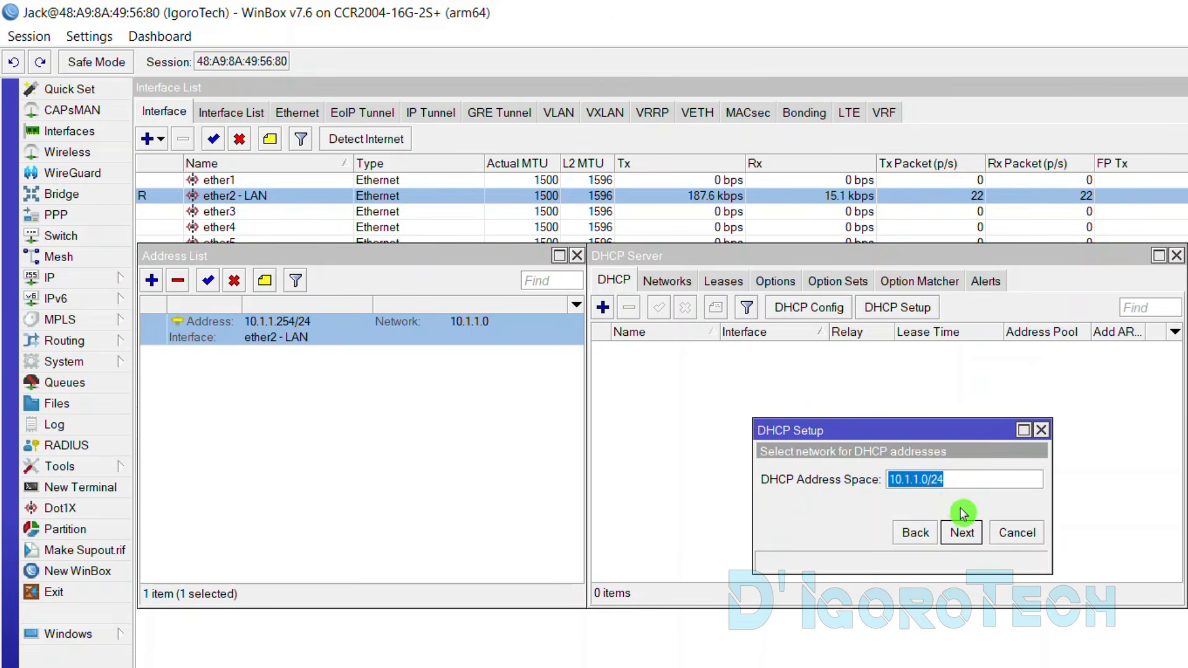
{"action": "left_click", "coordinate": [962, 533]}
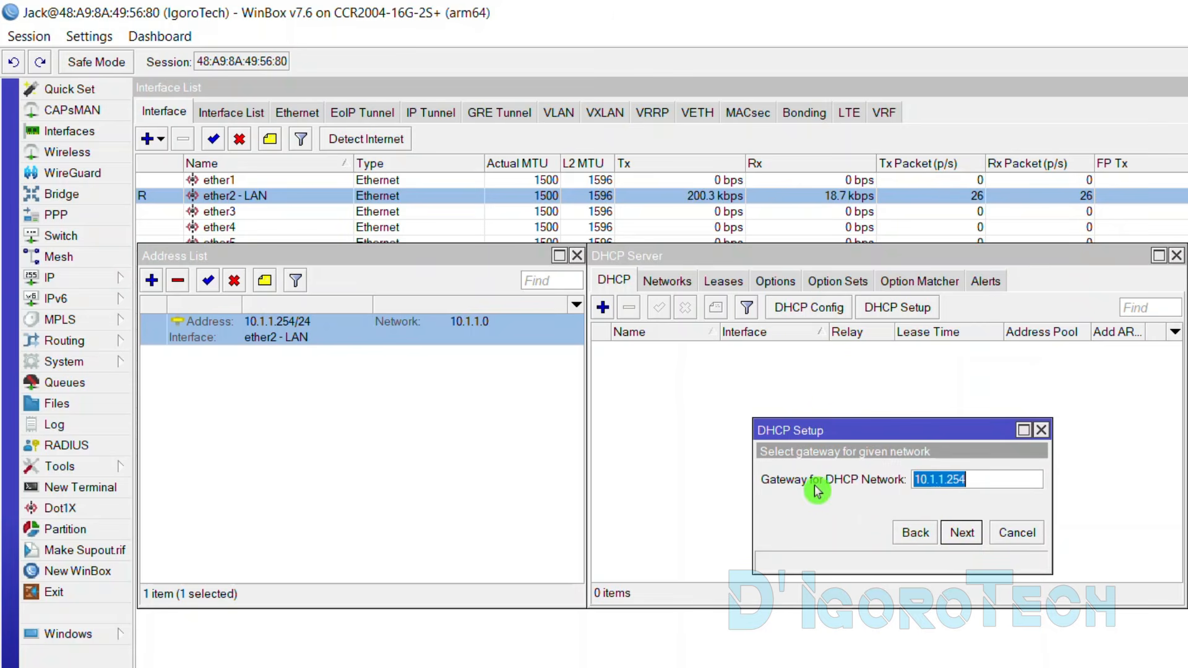
{"action": "left_click", "coordinate": [971, 483]}
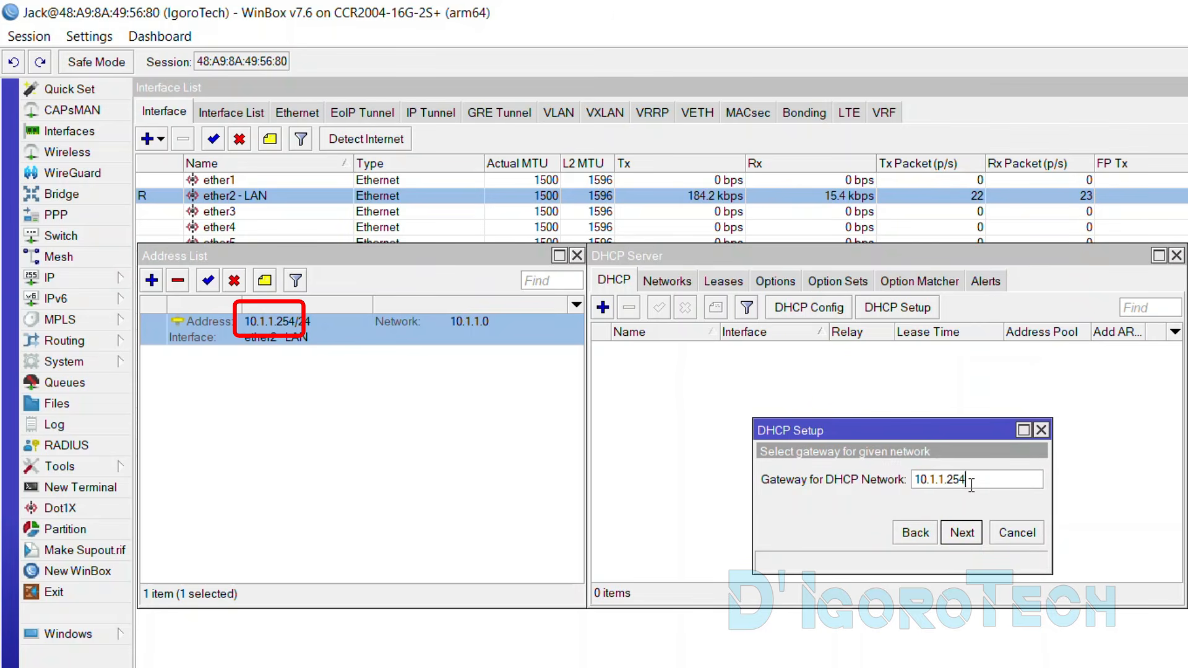
{"action": "left_click_drag", "start_coordinate": [967, 482], "coordinate": [915, 481]}
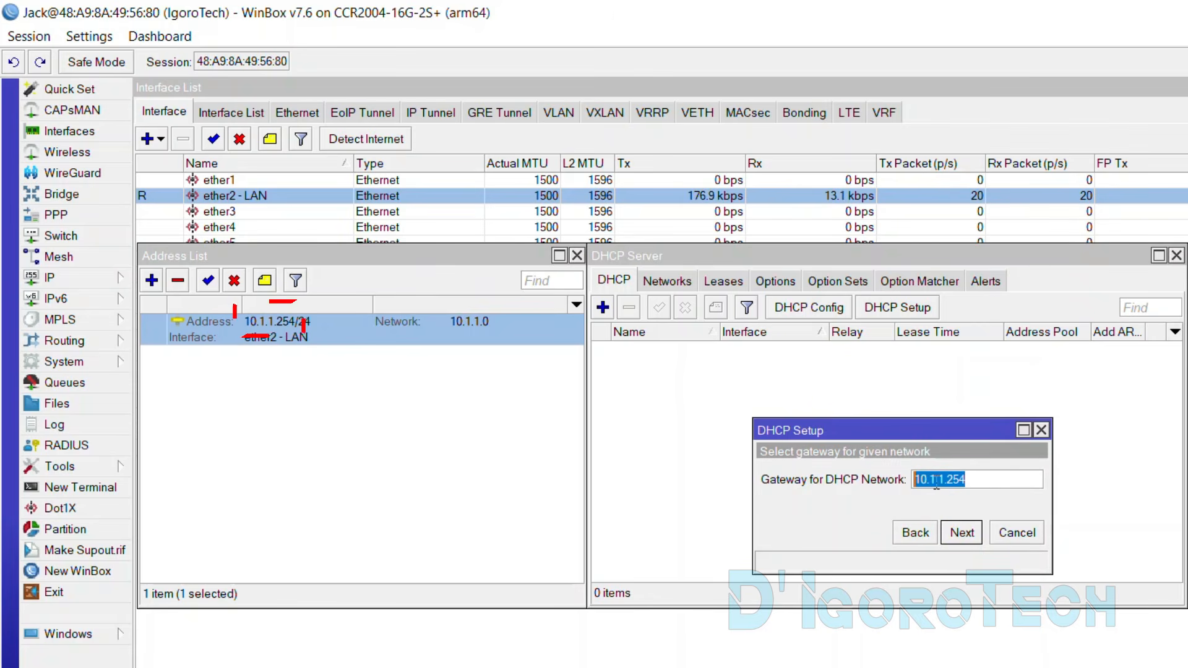
{"action": "left_click", "coordinate": [968, 533]}
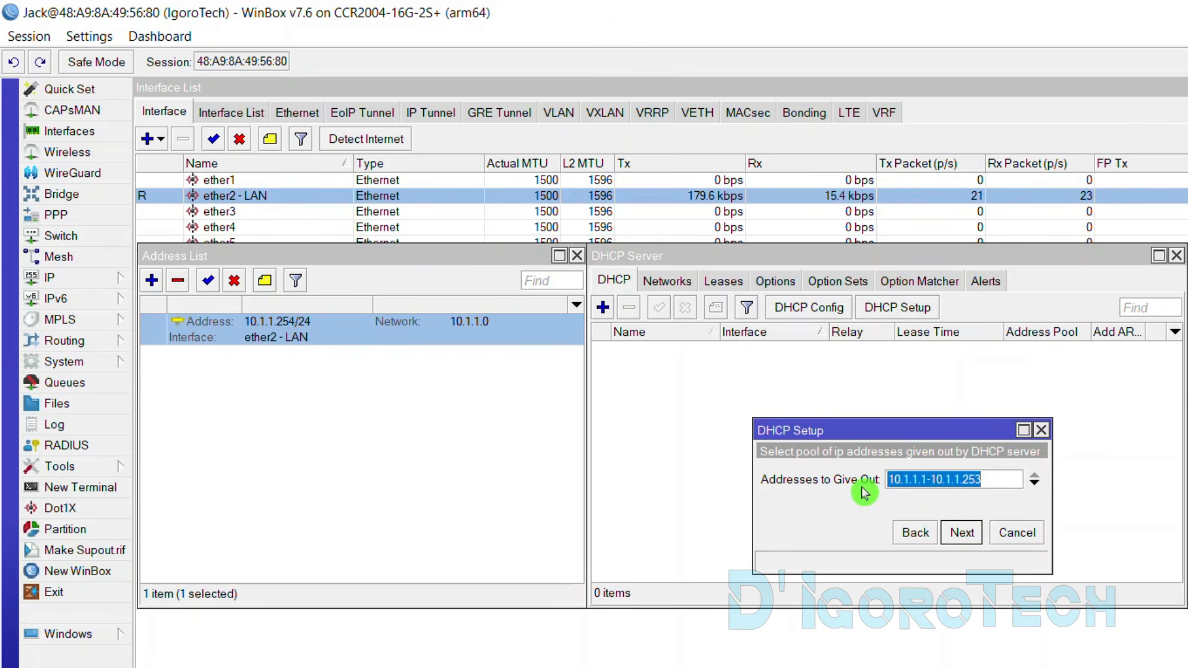
Change the pool start to 10.1.1.100, keeping the range end at 10.1.1.200
{"action": "left_click", "coordinate": [929, 482]}
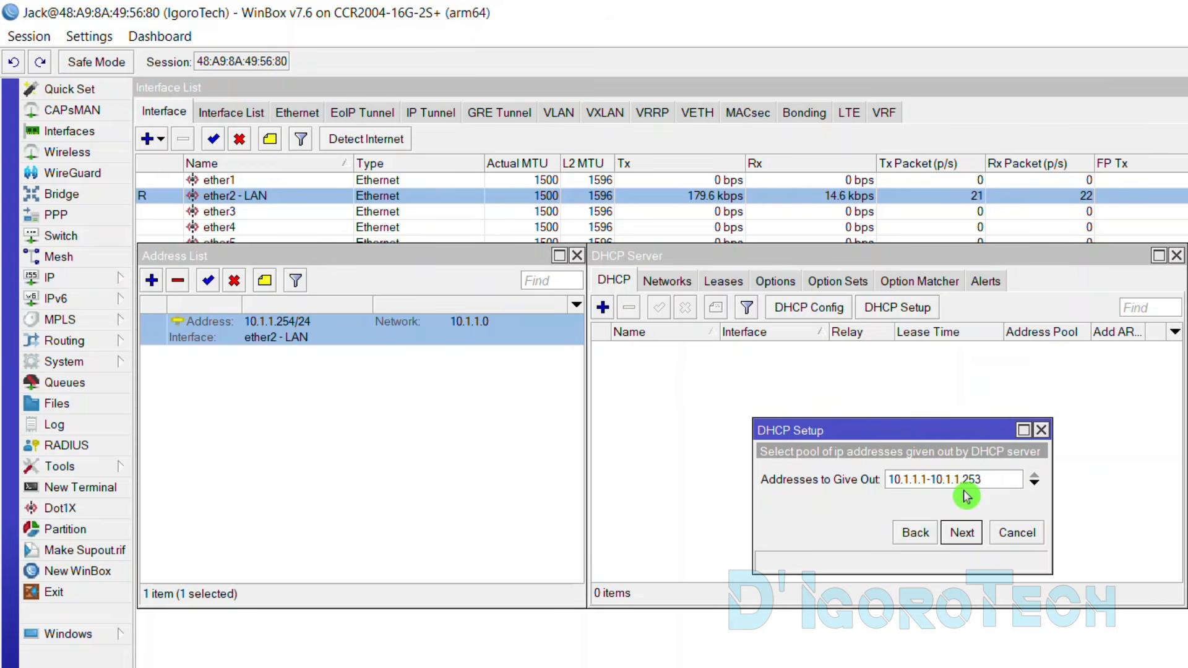
{"action": "type", "text": "00"}
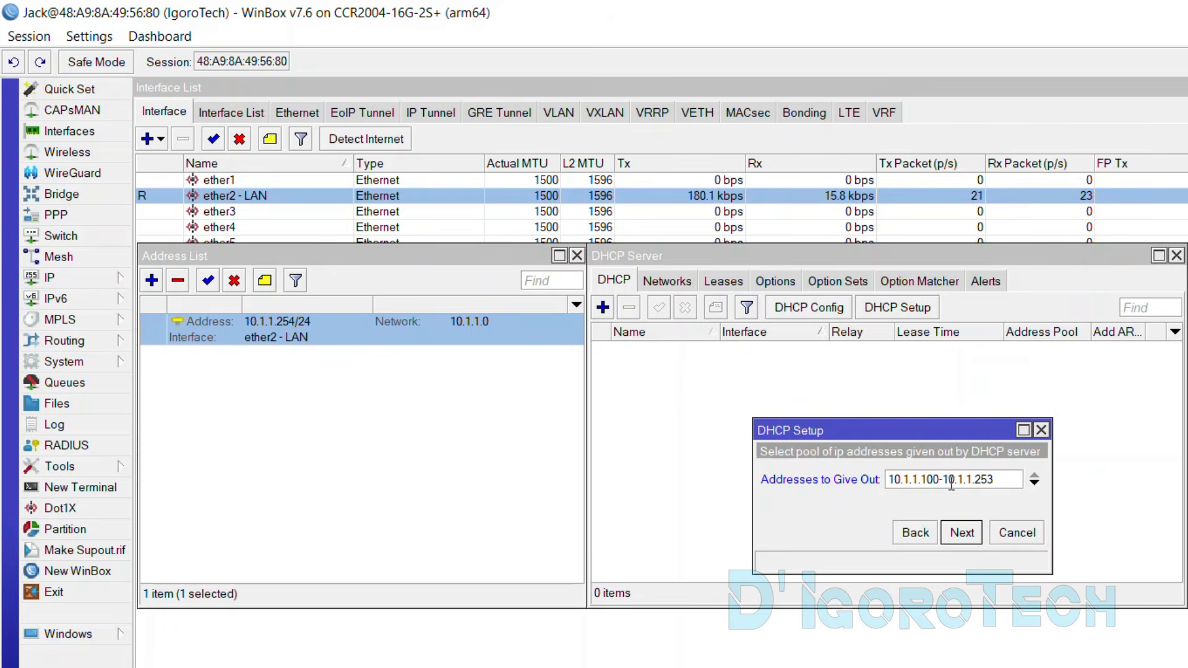
{"action": "left_click_drag", "start_coordinate": [980, 485], "coordinate": [992, 484]}
{"action": "left_click_drag", "start_coordinate": [921, 480], "coordinate": [988, 479]}
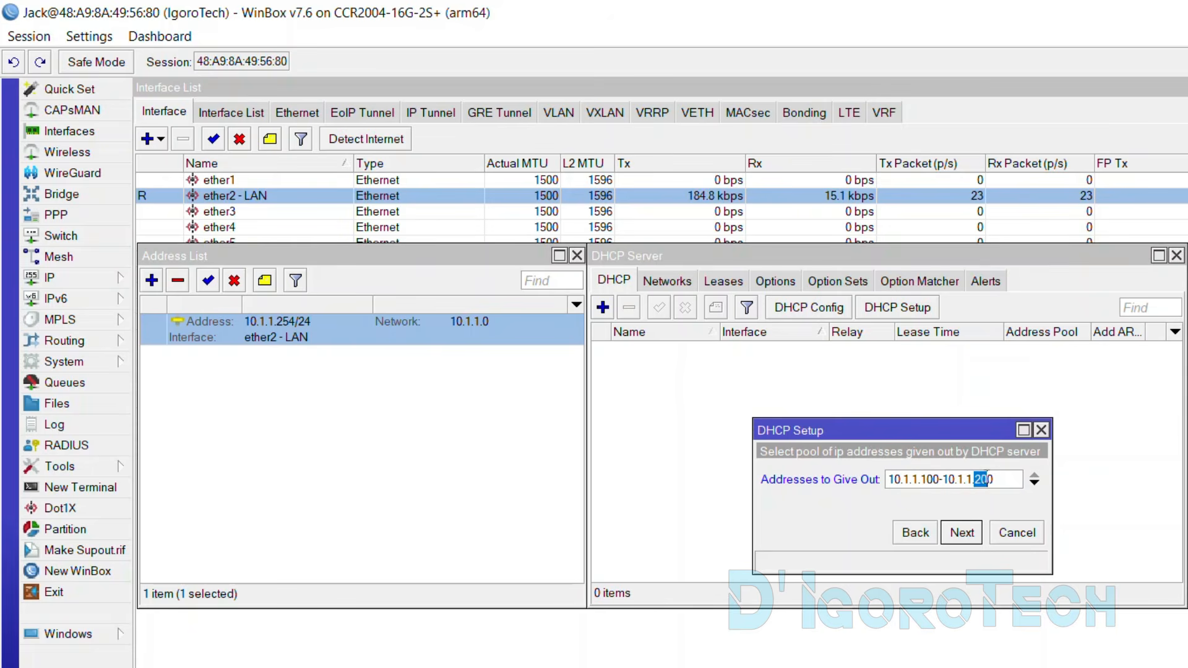
Add a trial range 10.1.1.220-10.1.1.230, remove it, and continue with 10.1.1.100-10.1.1.200
{"action": "left_click", "coordinate": [1036, 489]}
{"action": "left_click_drag", "start_coordinate": [920, 504], "coordinate": [925, 505]}
{"action": "key", "text": "BackSpace"}
{"action": "key", "text": "BackSpace"}
{"action": "key", "text": "BackSpace"}
{"action": "type", "text": "22"}
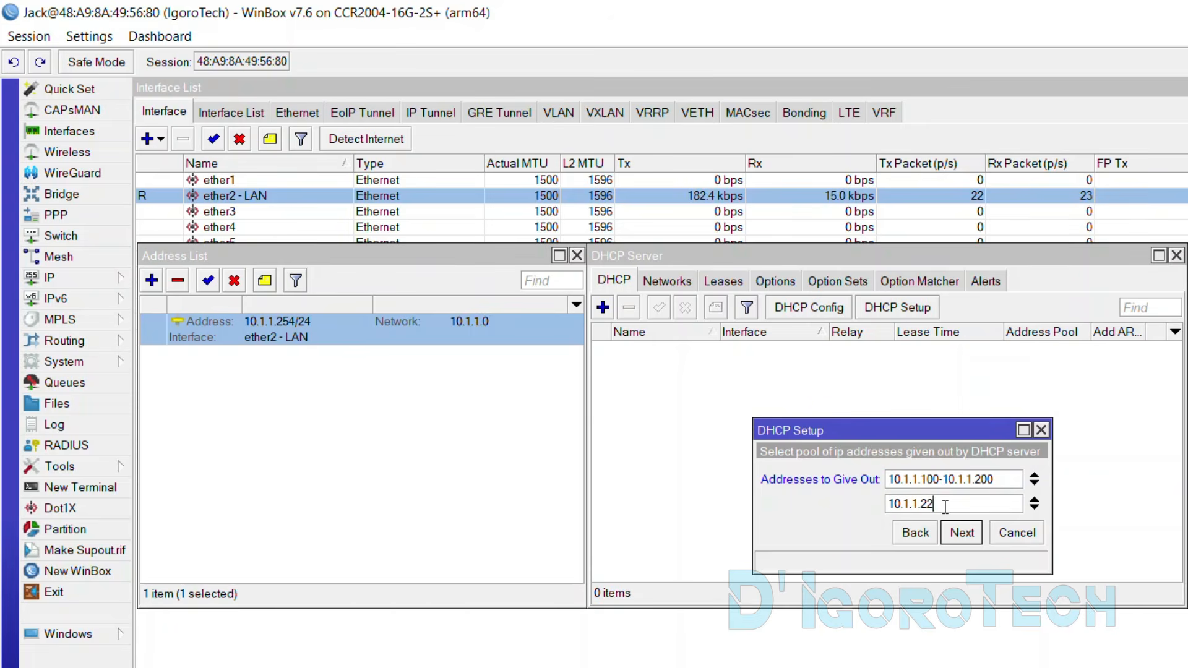
{"action": "type", "text": "0-10.1.1.230"}
{"action": "left_click", "coordinate": [1035, 505]}
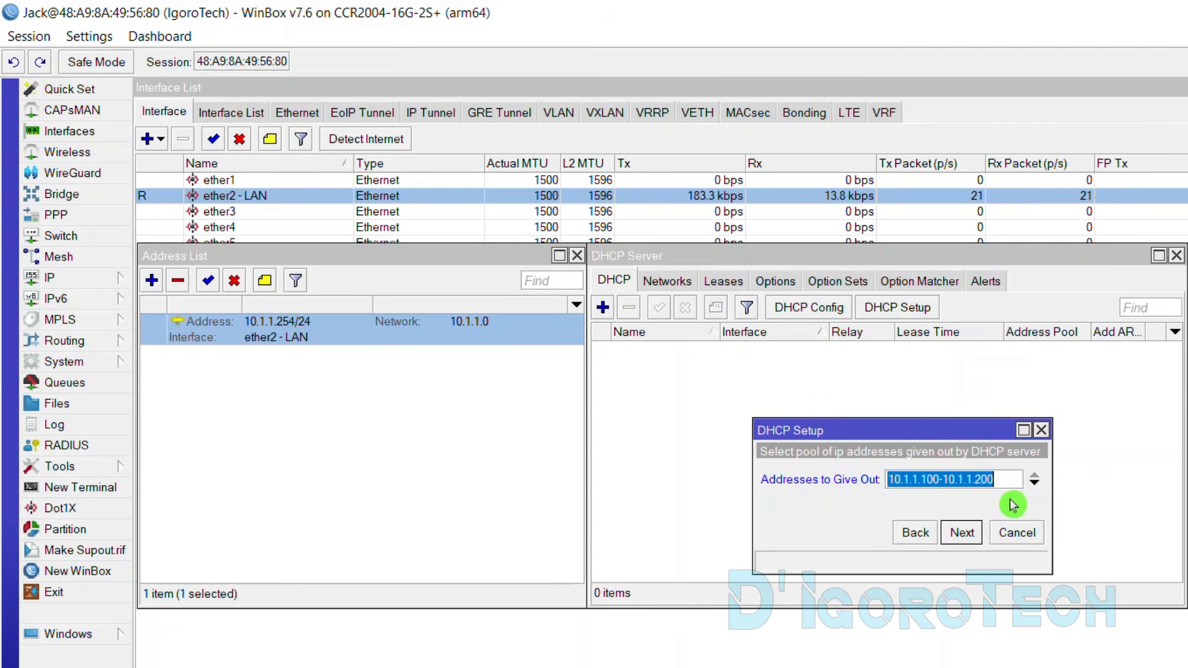
{"action": "left_click", "coordinate": [962, 533]}
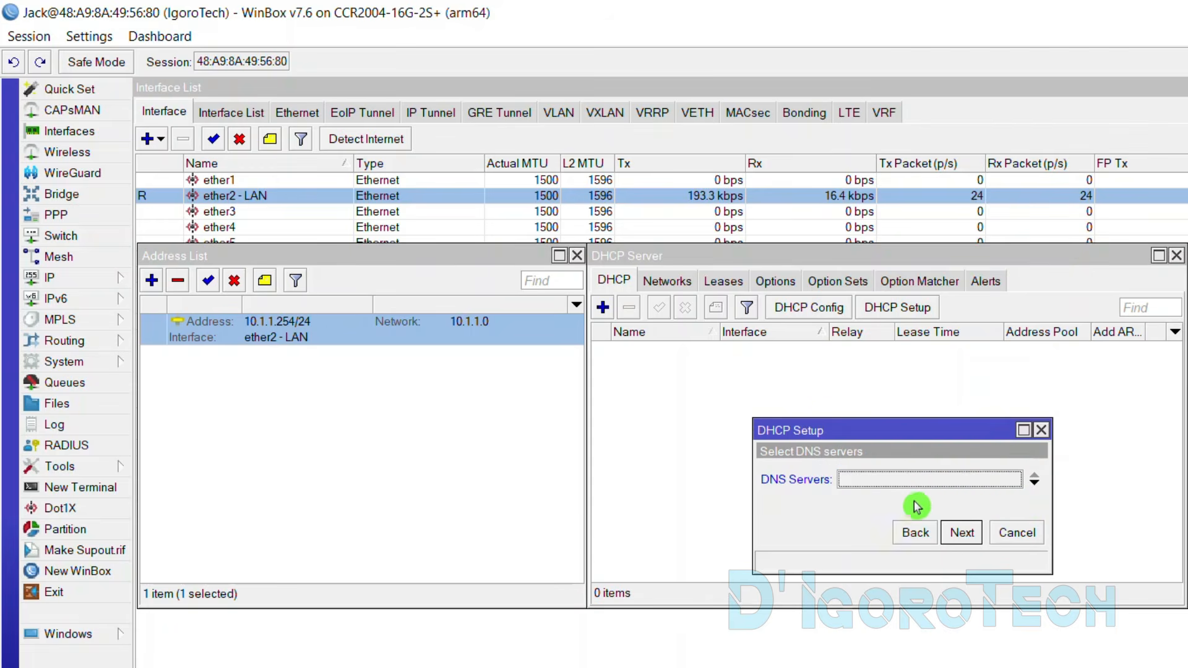
Enter DNS servers 8.8.8.8 and 1.1.1.1, correcting a mistyped first entry, and continue
{"action": "left_click", "coordinate": [862, 486]}
{"action": "type", "text": "10.1.1."}
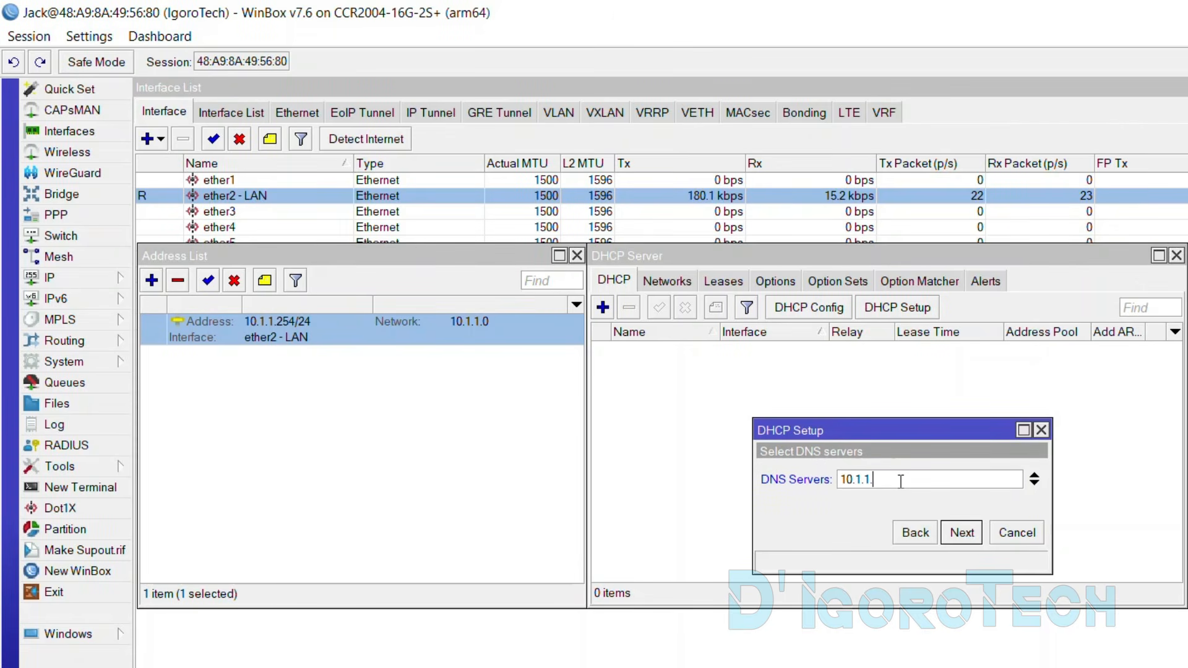
{"action": "type", "text": "10"}
{"action": "key", "text": "BackSpace"}
{"action": "key", "text": "BackSpace"}
{"action": "key", "text": "BackSpace"}
{"action": "type", "text": "8.8.8.8"}
{"action": "left_click", "coordinate": [1034, 484]}
{"action": "type", "text": "1.1"}
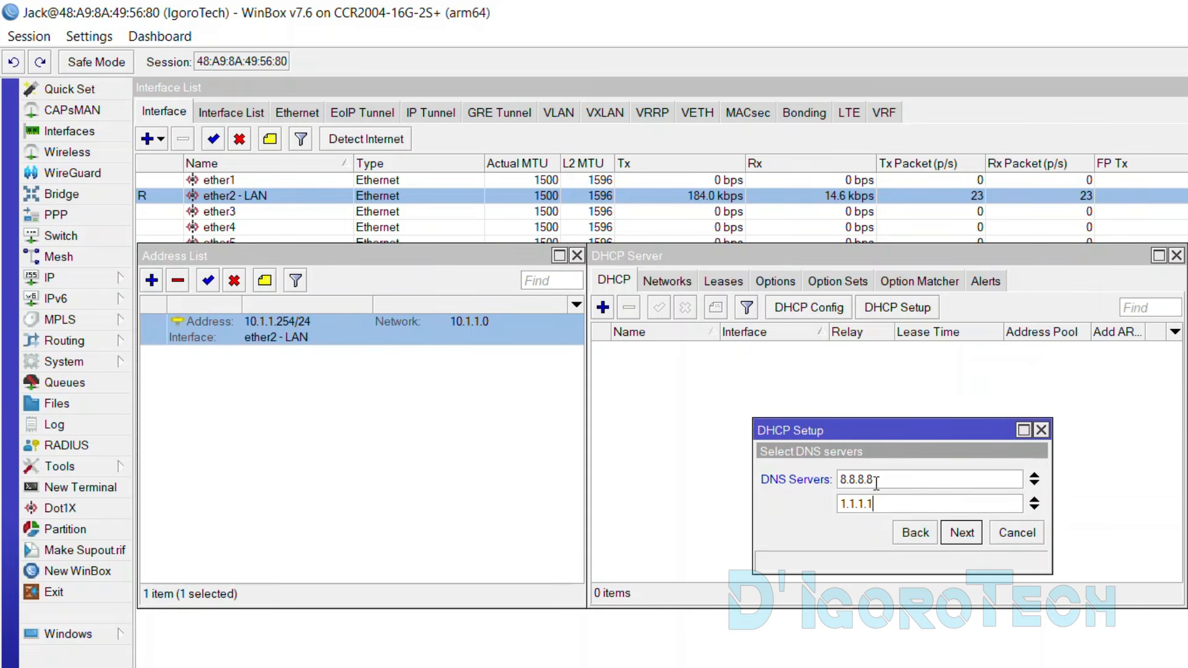
{"action": "left_click", "coordinate": [965, 534]}
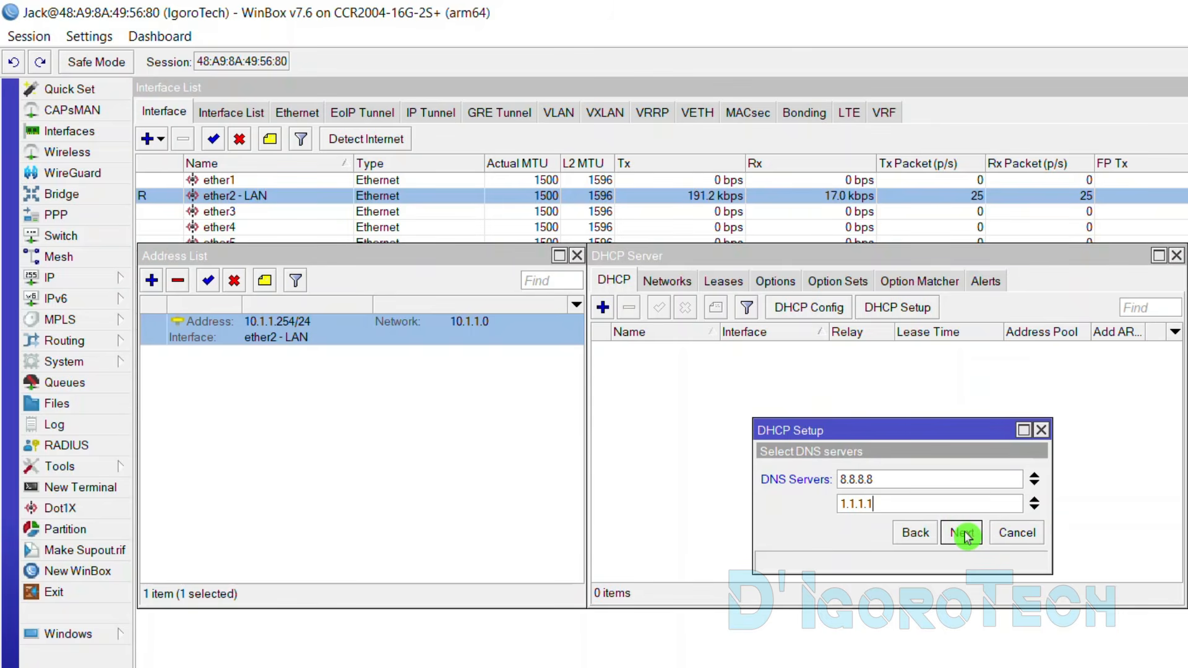
{"action": "left_click", "coordinate": [966, 533]}
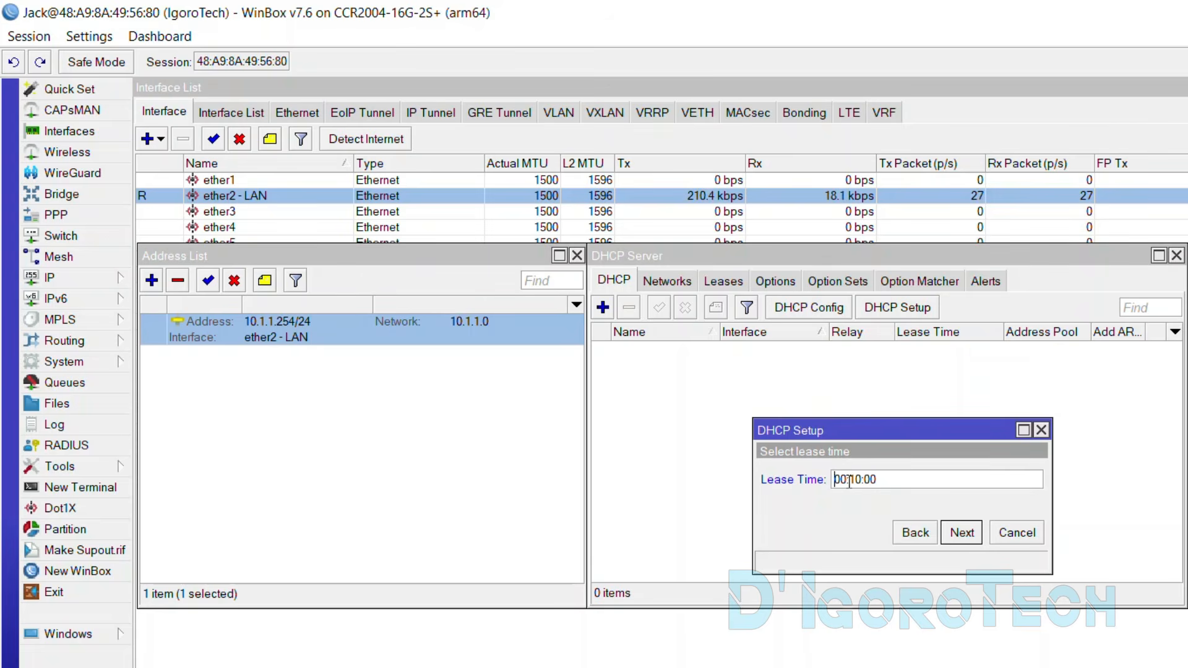
Set the lease time to 1d, finish the wizard, and select the new dhcp1 server
{"action": "type", "text": "1d"}
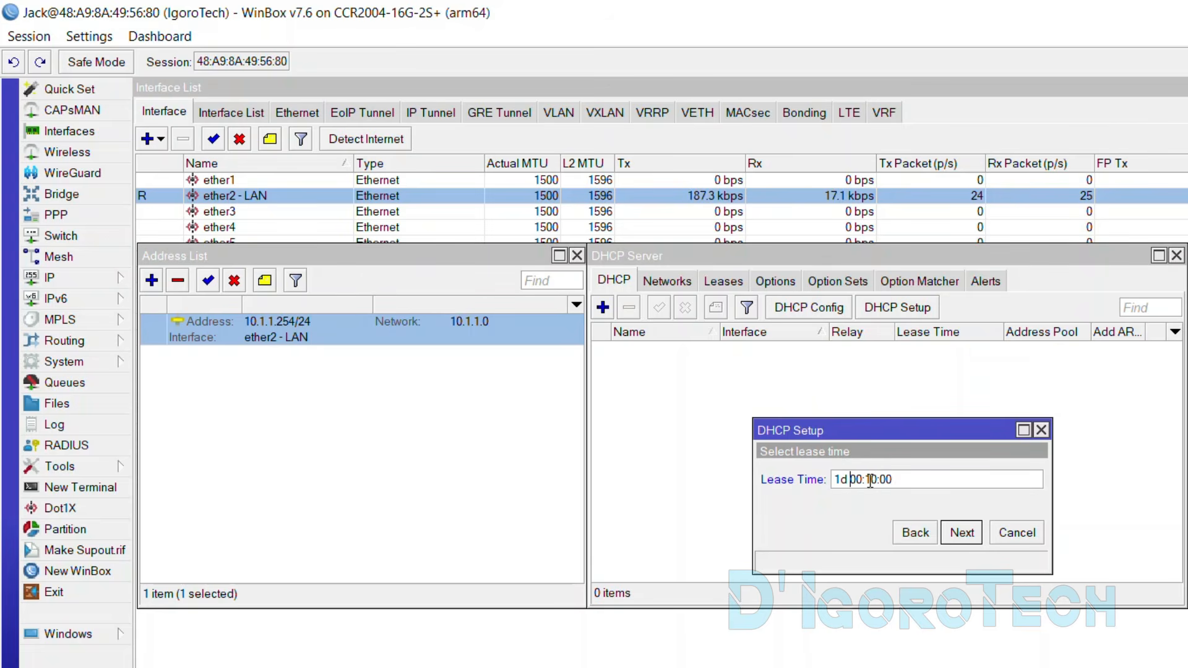
{"action": "left_click_drag", "start_coordinate": [866, 480], "coordinate": [871, 482]}
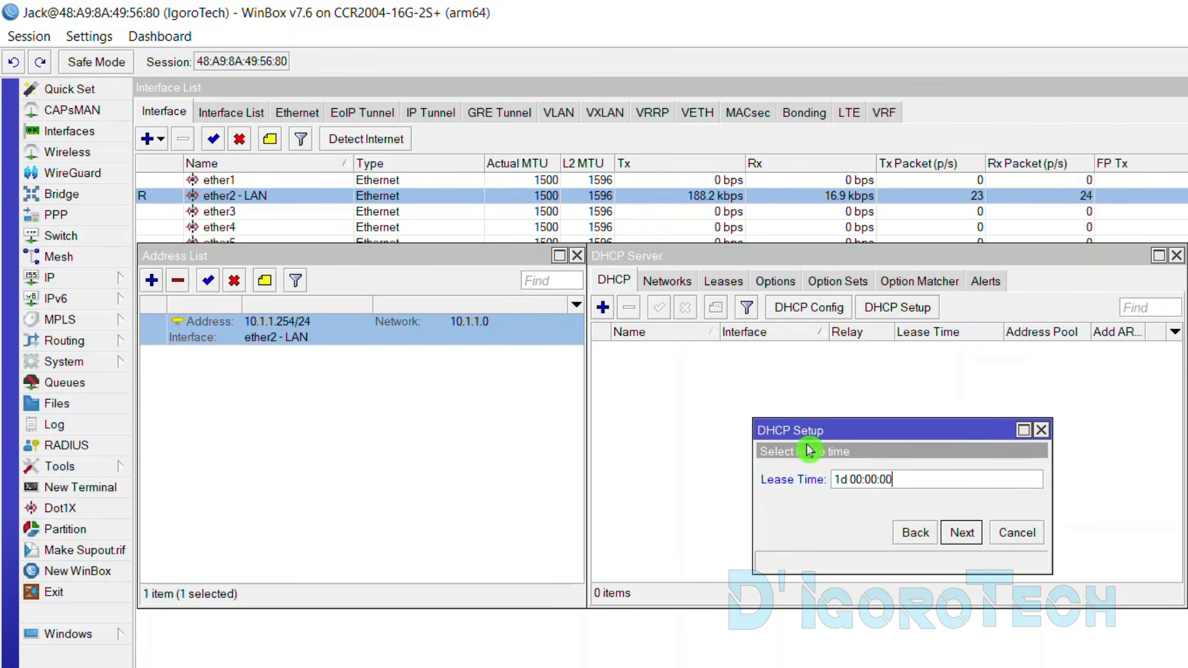
{"action": "left_click_drag", "start_coordinate": [850, 481], "coordinate": [835, 480]}
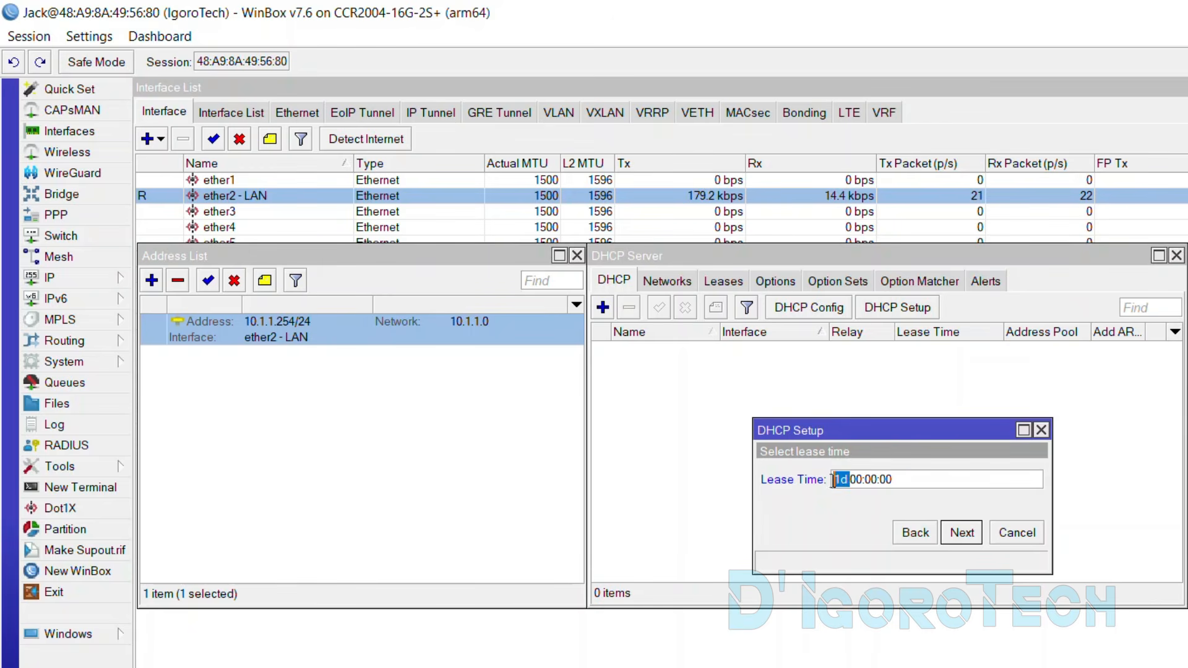
{"action": "left_click", "coordinate": [964, 536]}
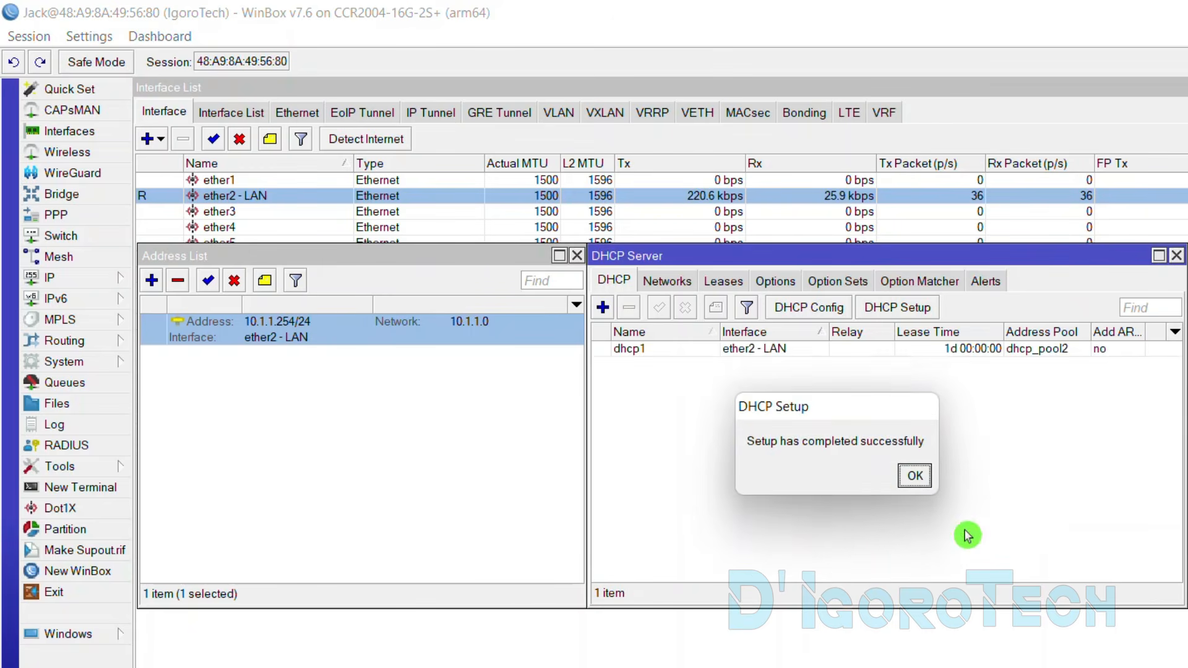
{"action": "left_click", "coordinate": [915, 475]}
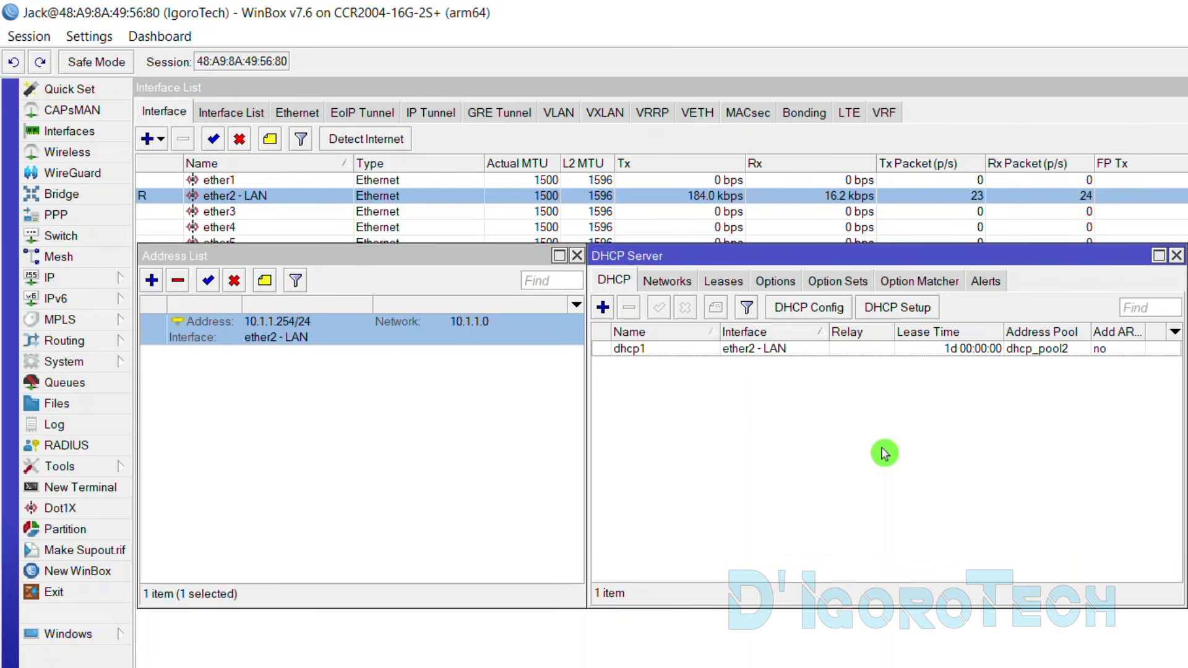
{"action": "left_click", "coordinate": [687, 352]}
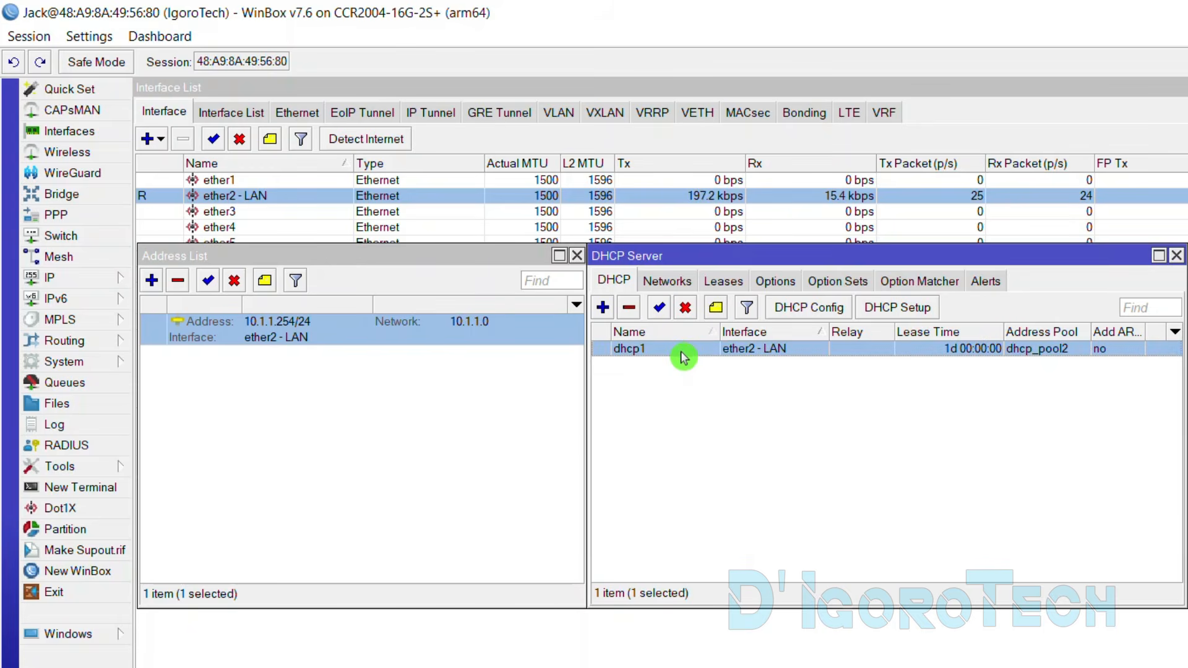
Rename dhcp1 to 'LAN - DHCP' and select its 10.1.1.0/24 network entry
{"action": "double_click", "coordinate": [684, 353]}
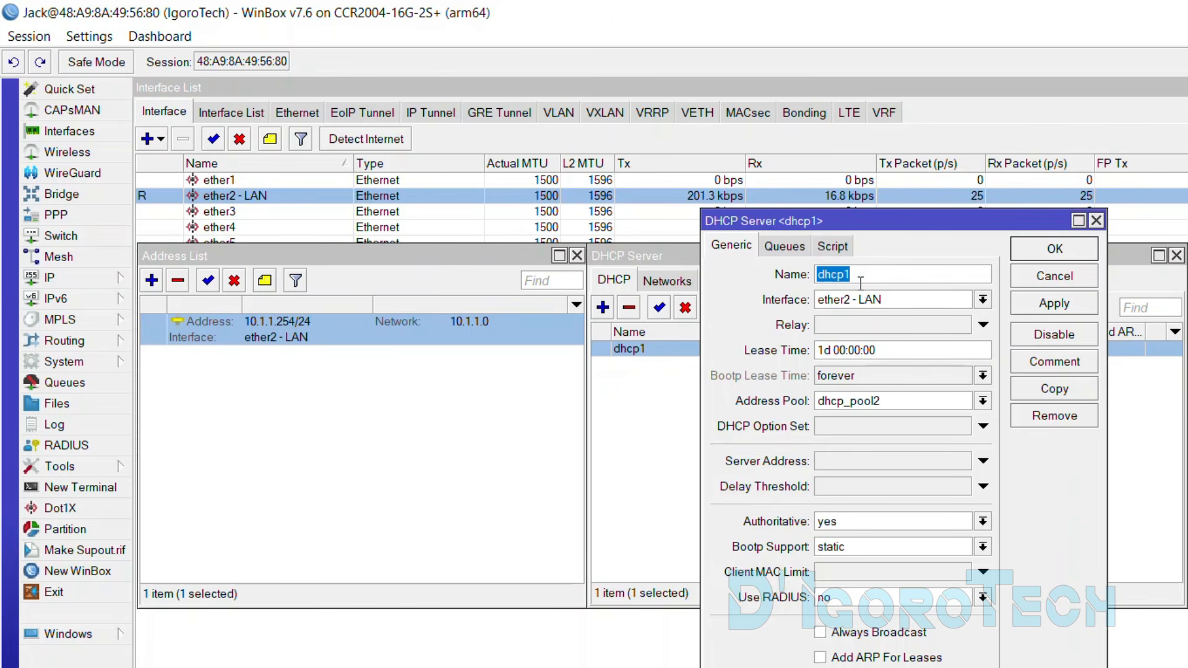
{"action": "type", "text": "LAN - DHCP"}
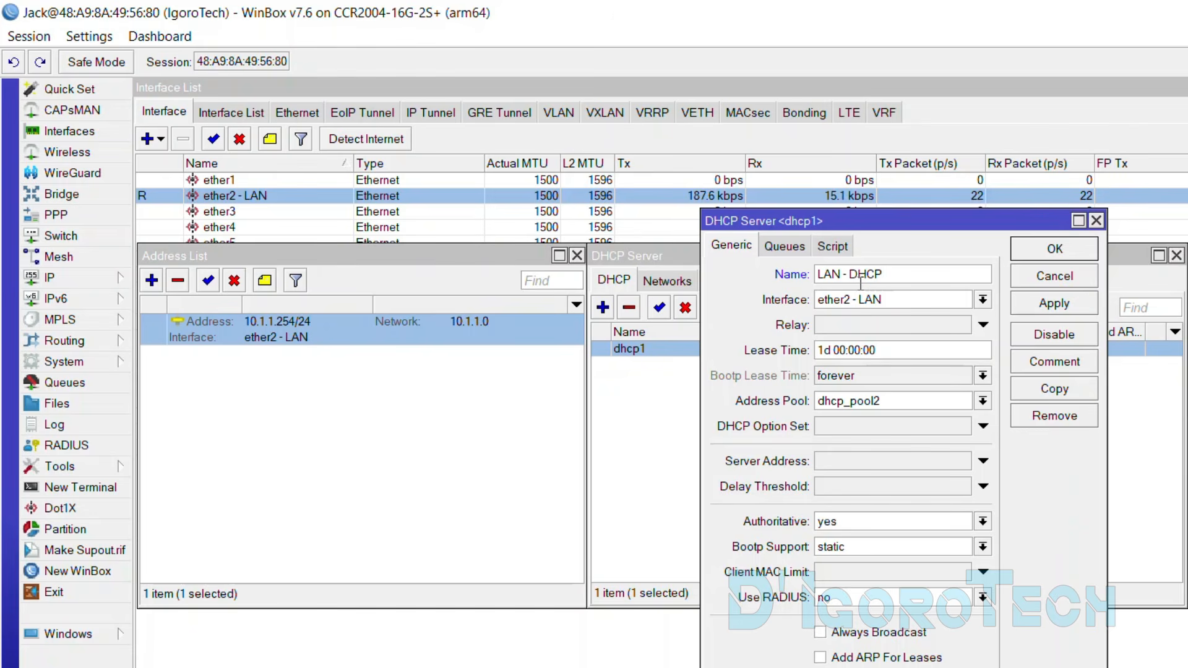
{"action": "left_click", "coordinate": [1056, 254]}
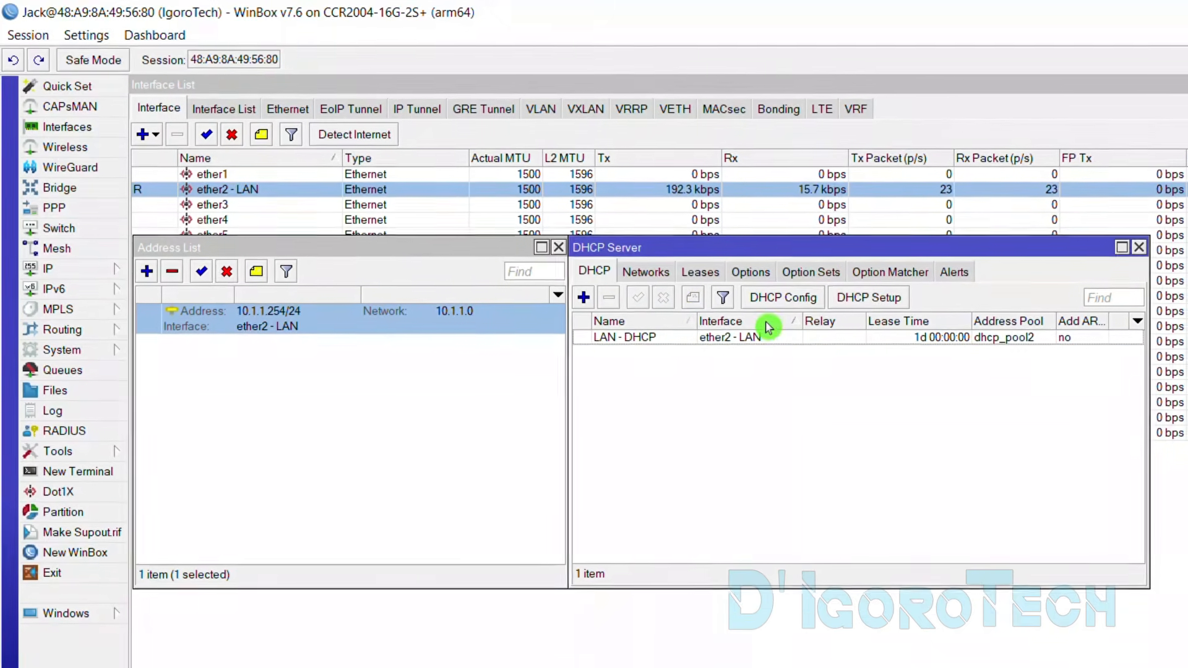
{"action": "left_click", "coordinate": [647, 272]}
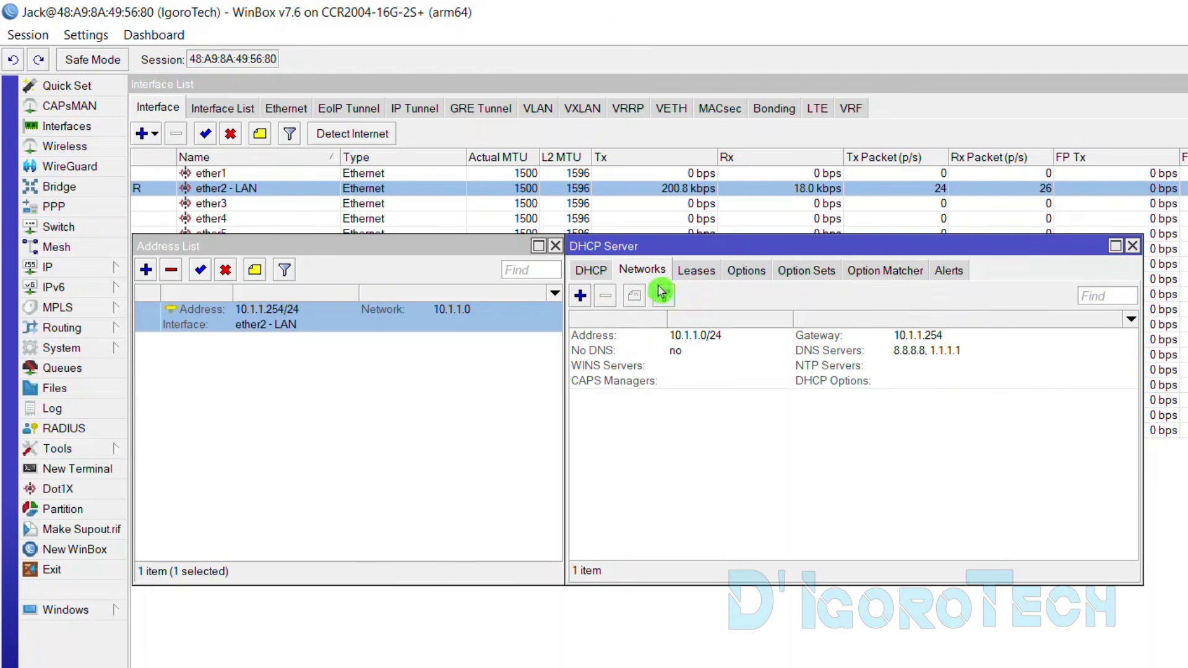
{"action": "left_click", "coordinate": [679, 339]}
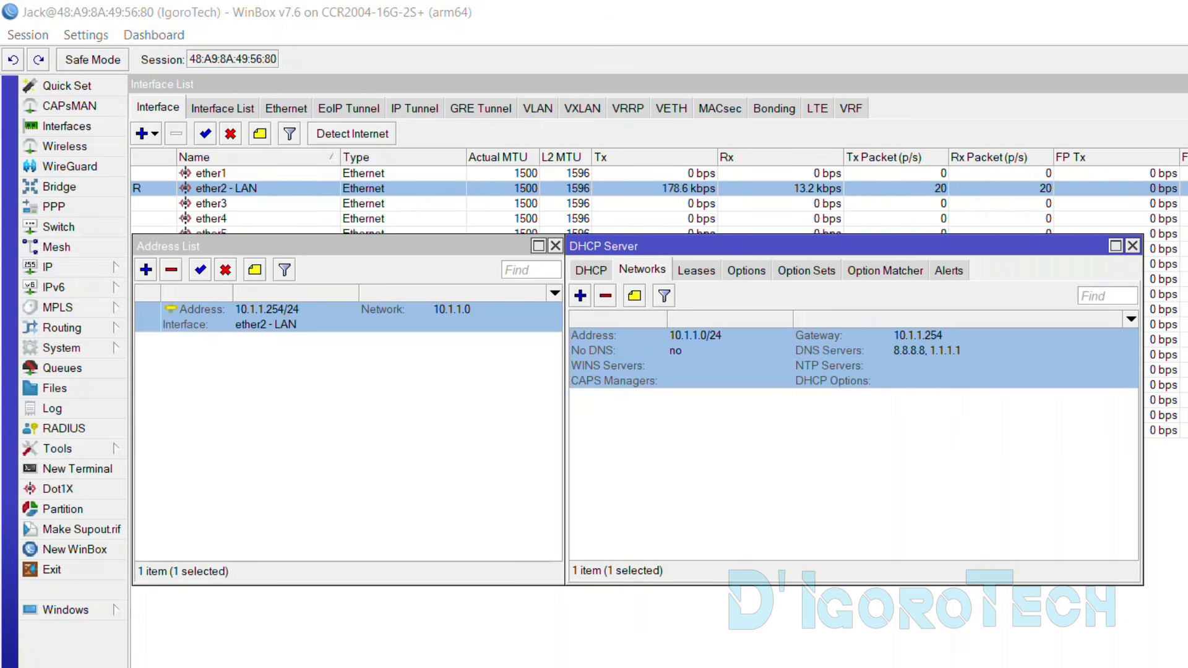
Open Command Prompt and run ipconfig /all
{"action": "key", "text": "super"}
{"action": "type", "text": "cmd"}
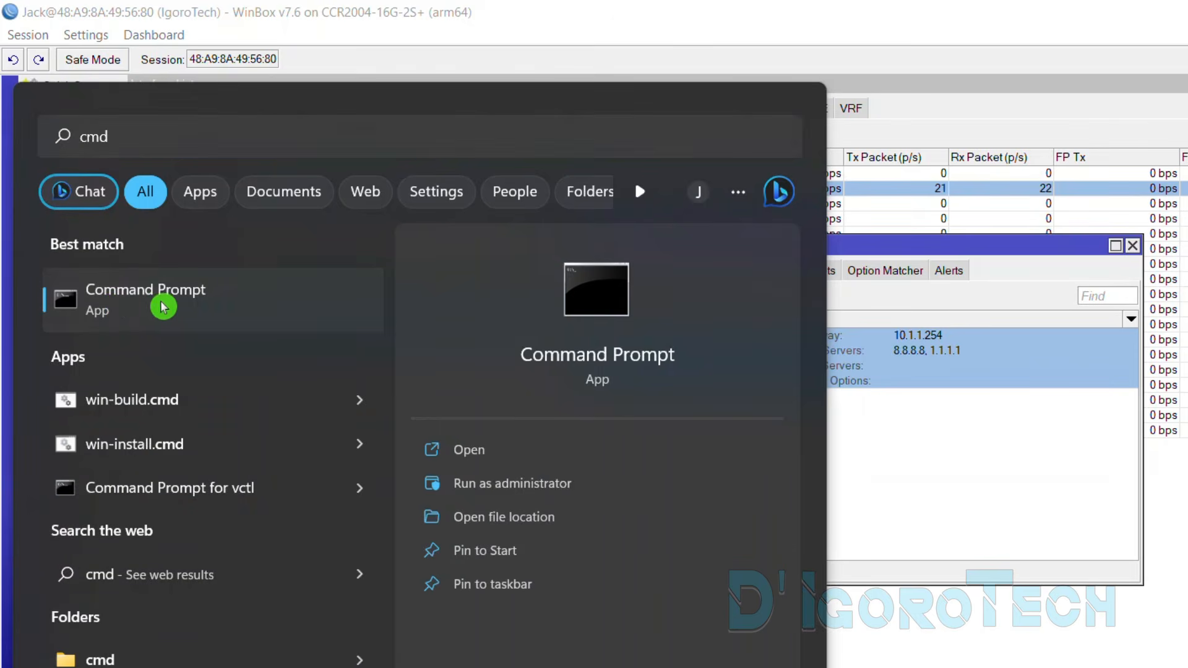
{"action": "left_click", "coordinate": [142, 306]}
{"action": "left_click", "coordinate": [313, 363]}
{"action": "type", "text": "ipc"}
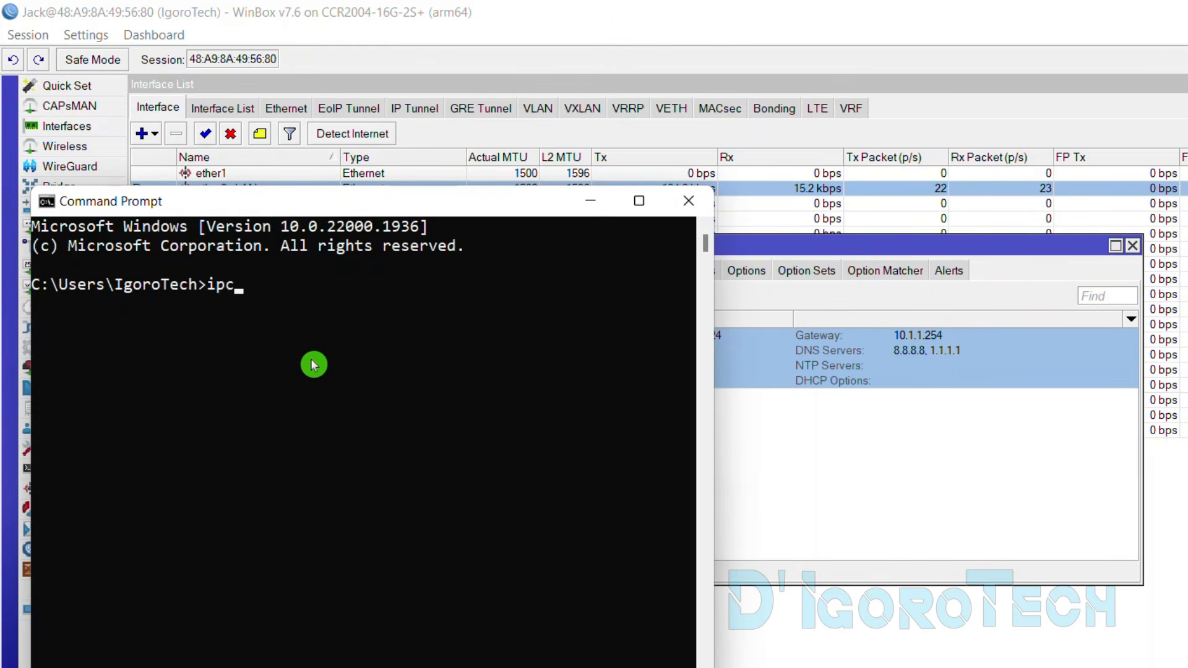
{"action": "type", "text": "onfig /all"}
{"action": "key", "text": "Return"}
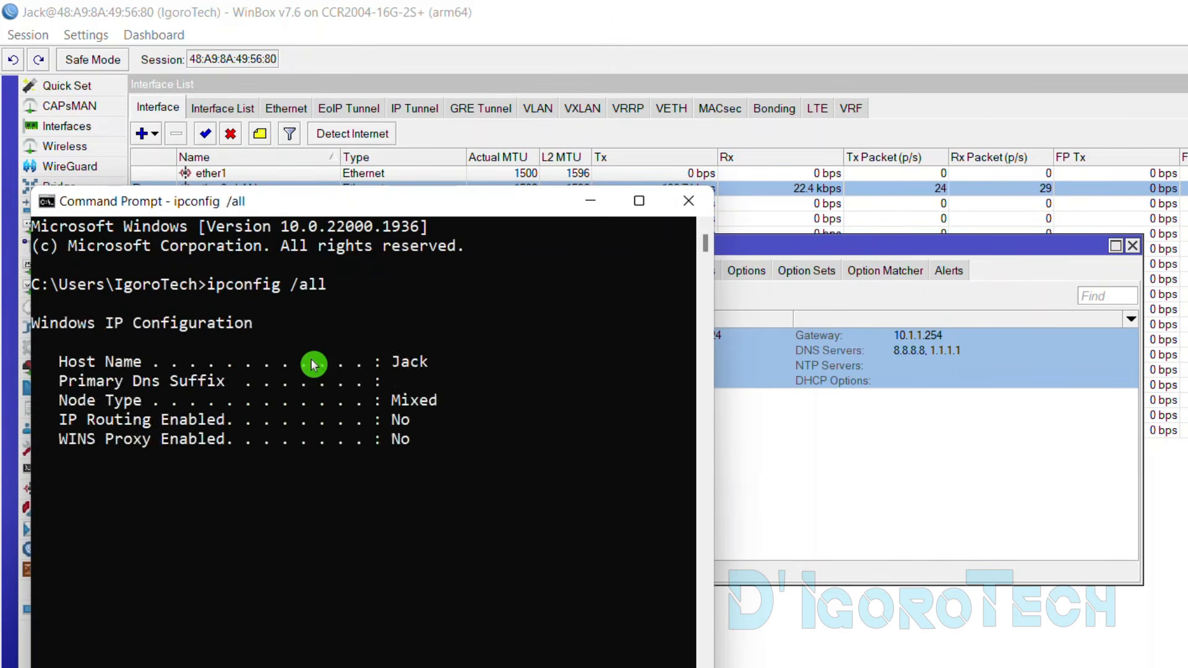
Highlight Ethernet 3's DHCP status, address 10.1.1.200, gateway 10.1.1.254, and DNS 8.8.8.8 and 1.1.1.1
{"action": "scroll", "coordinate": [453, 418], "scroll_direction": "up", "scroll_amount": 15}
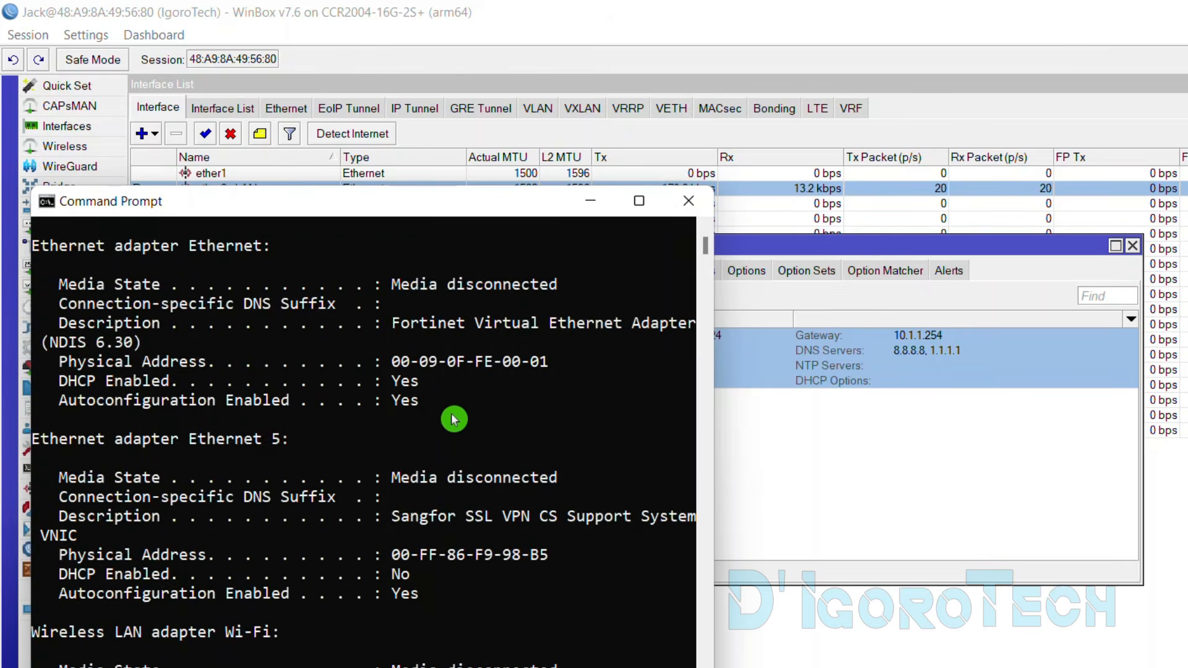
{"action": "left_click_drag", "start_coordinate": [69, 362], "coordinate": [414, 370]}
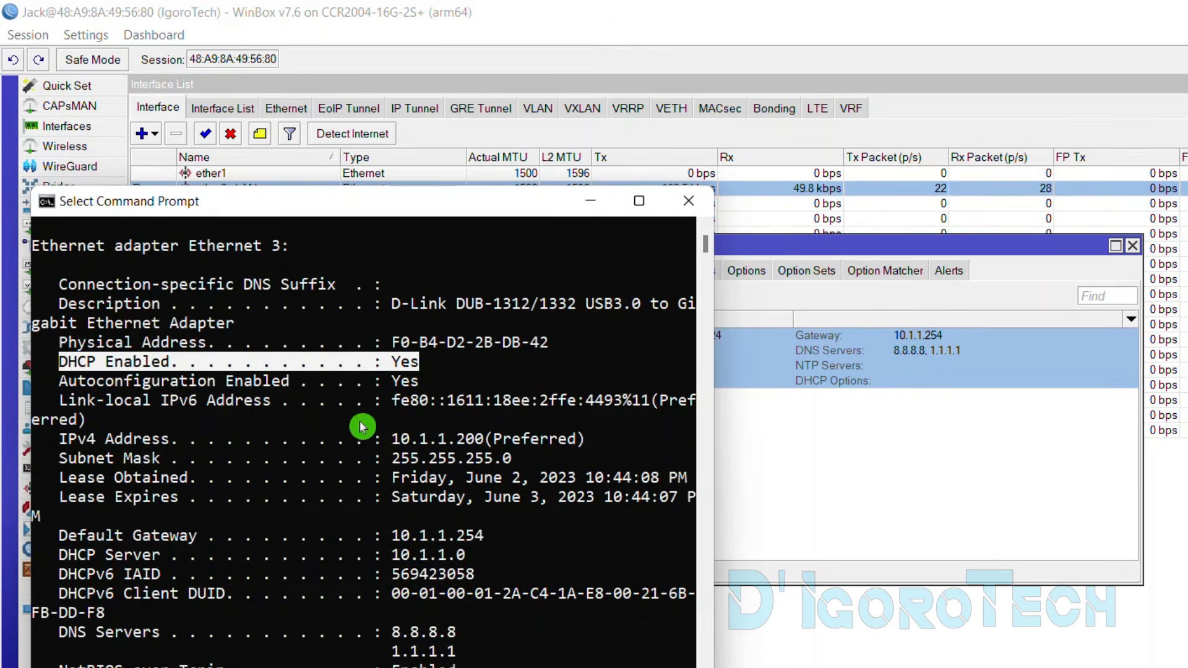
{"action": "left_click_drag", "start_coordinate": [66, 440], "coordinate": [487, 443]}
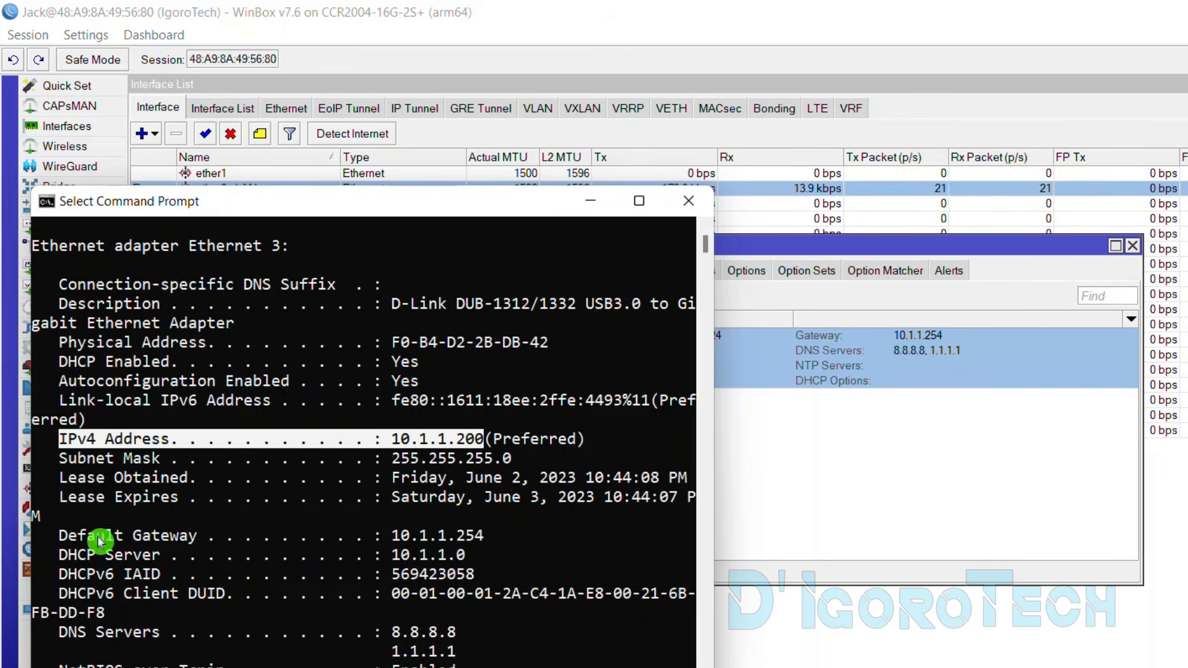
{"action": "left_click_drag", "start_coordinate": [62, 537], "coordinate": [480, 540]}
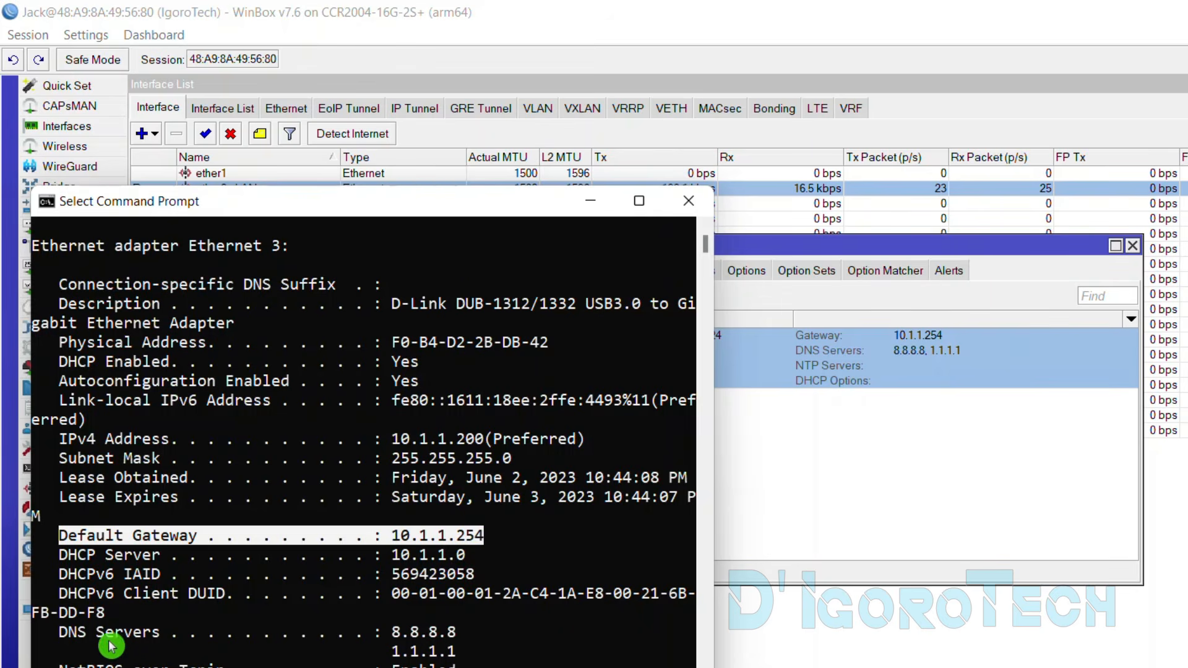
{"action": "left_click_drag", "start_coordinate": [62, 636], "coordinate": [458, 637]}
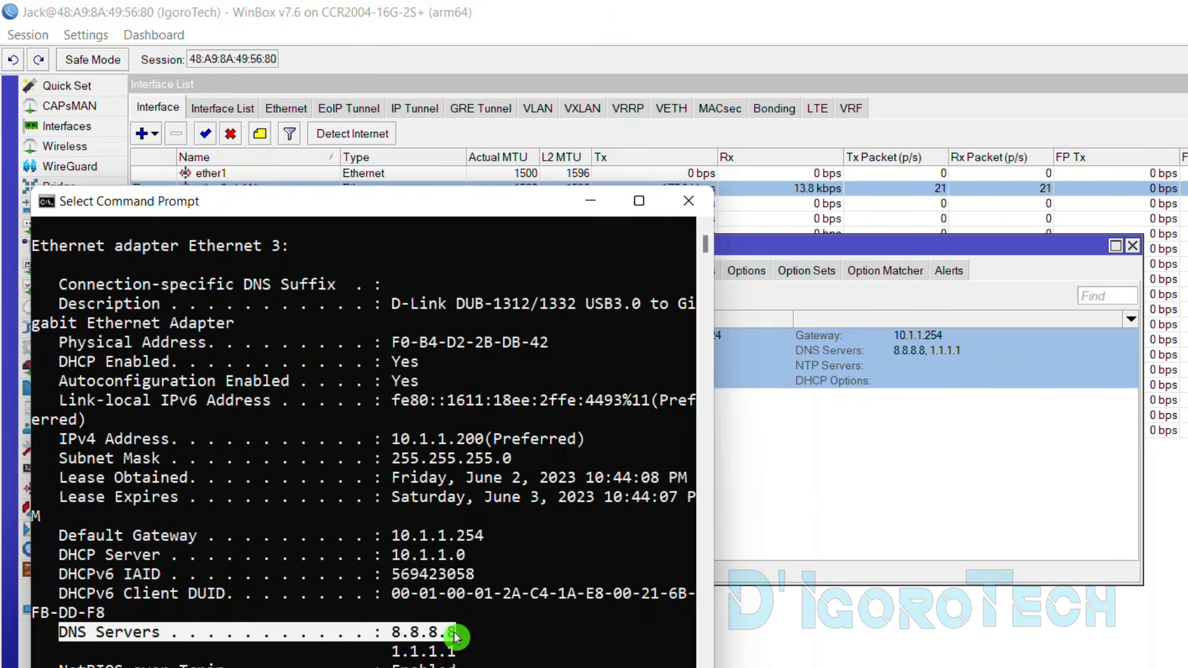
{"action": "left_click_drag", "start_coordinate": [391, 652], "coordinate": [458, 655]}
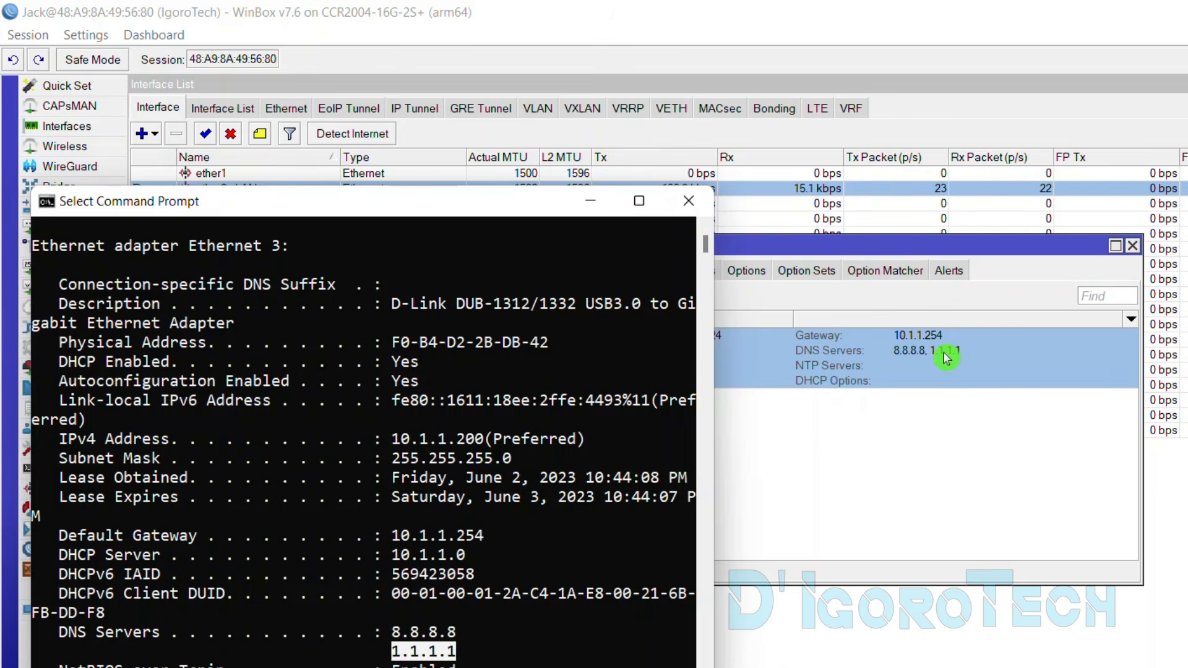
{"action": "left_click_drag", "start_coordinate": [391, 439], "coordinate": [482, 440]}
{"action": "left_click", "coordinate": [591, 202]}
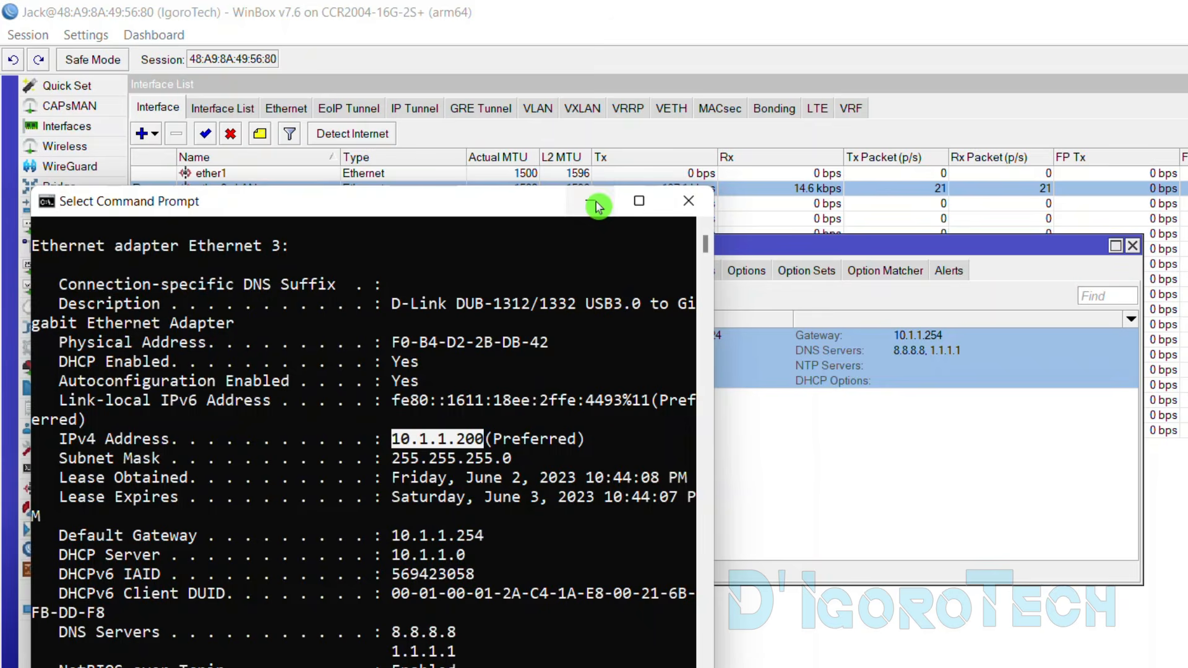
Open dhcp_pool2 under IP > Pool and highlight its 10.1.1.100-10.1.1.200 range
{"action": "left_click", "coordinate": [74, 268]}
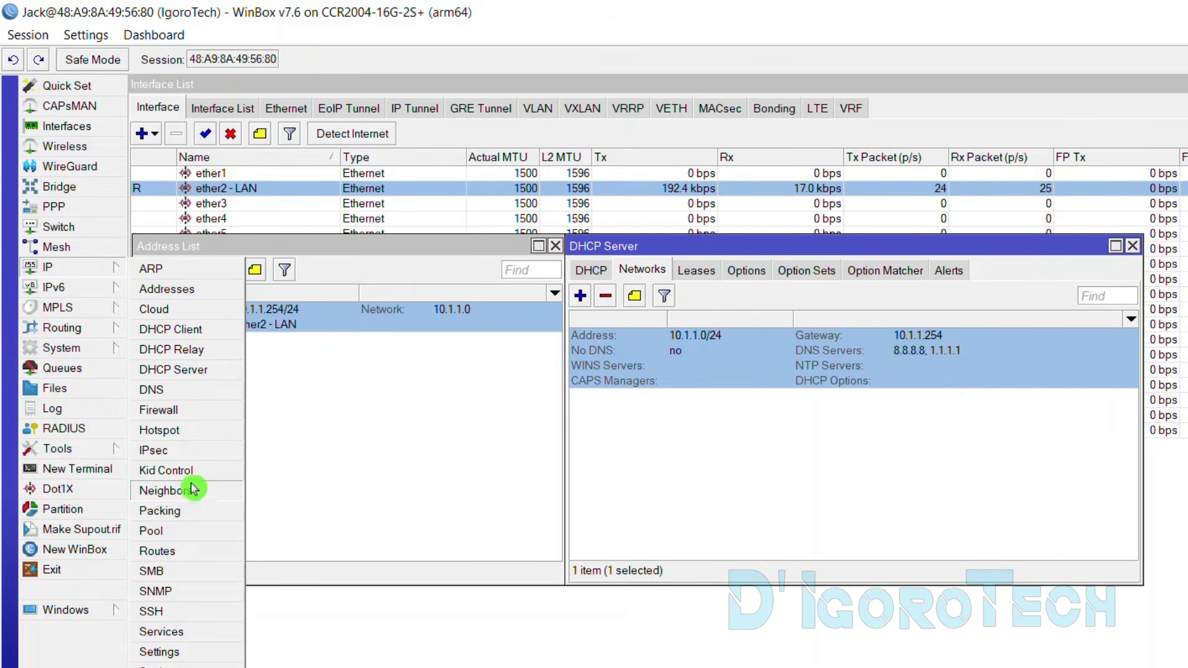
{"action": "left_click", "coordinate": [184, 531]}
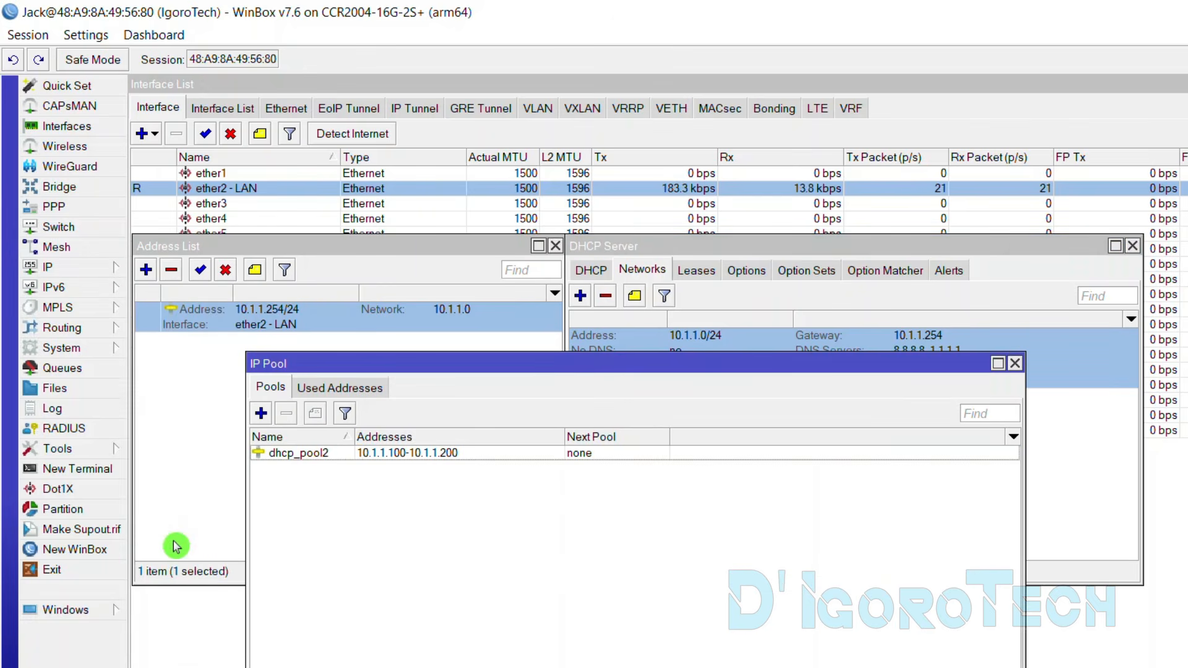
{"action": "double_click", "coordinate": [456, 457]}
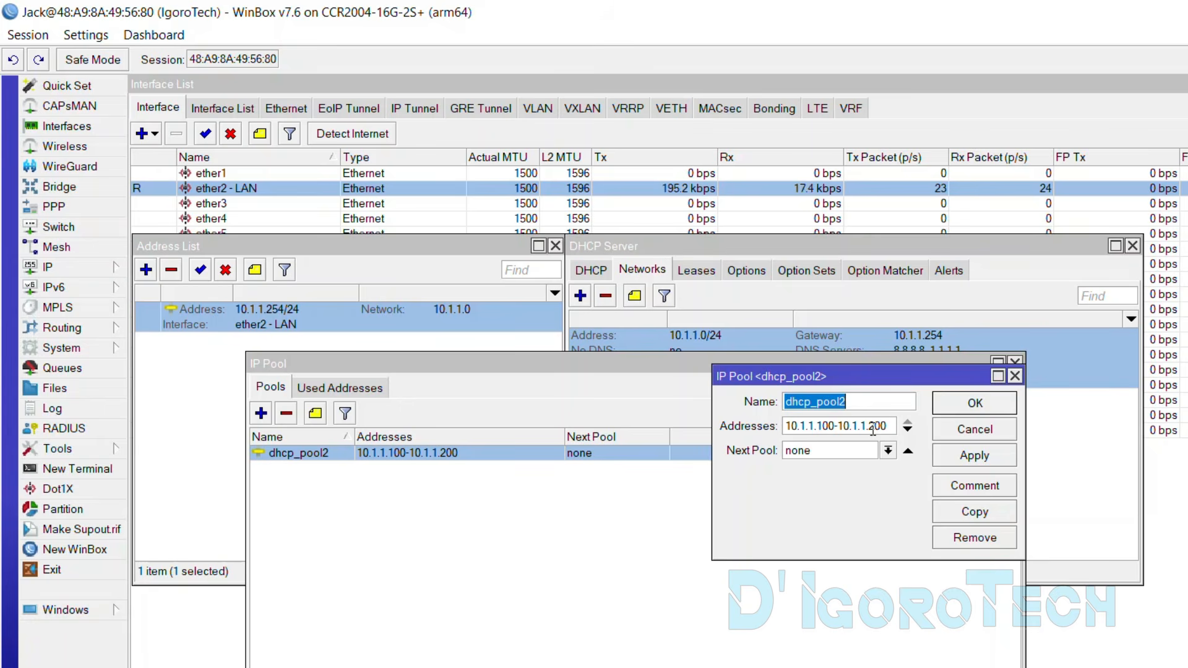
{"action": "left_click_drag", "start_coordinate": [868, 426], "coordinate": [890, 426]}
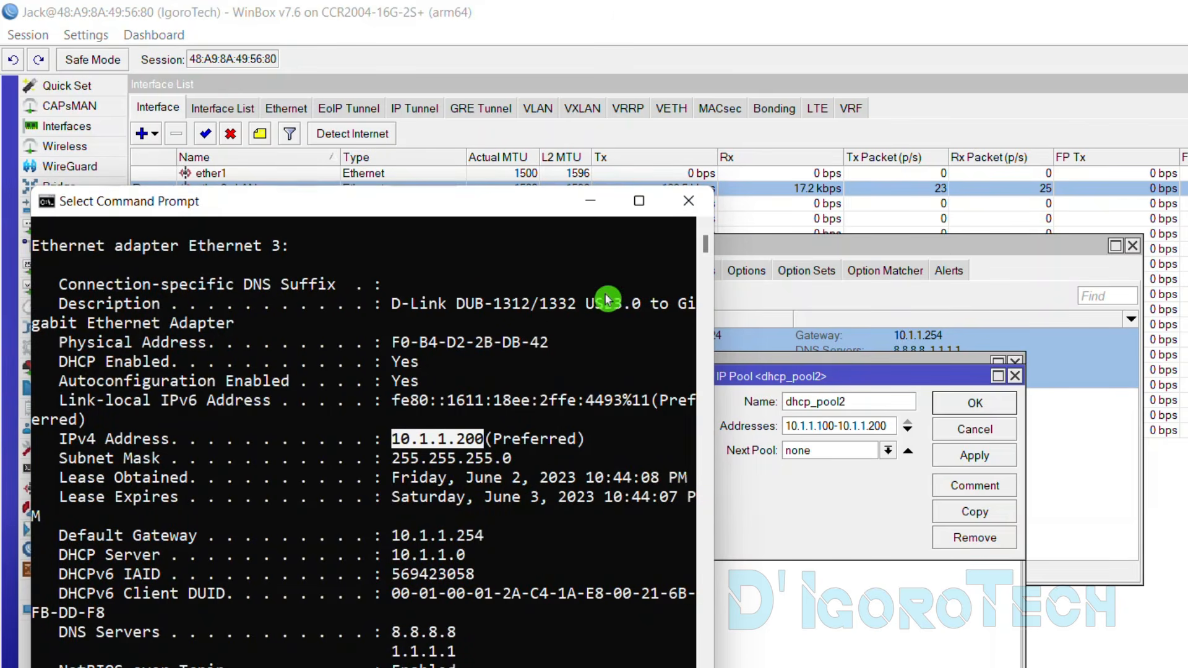
{"action": "double_click", "coordinate": [803, 396]}
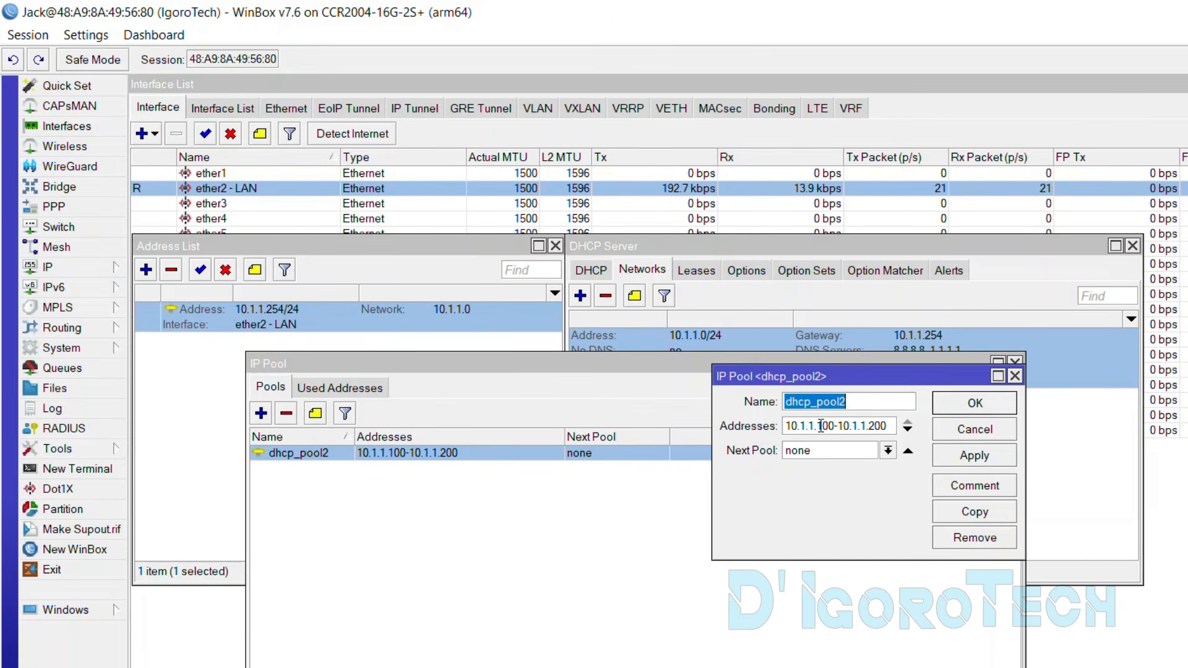
{"action": "left_click_drag", "start_coordinate": [819, 426], "coordinate": [835, 426]}
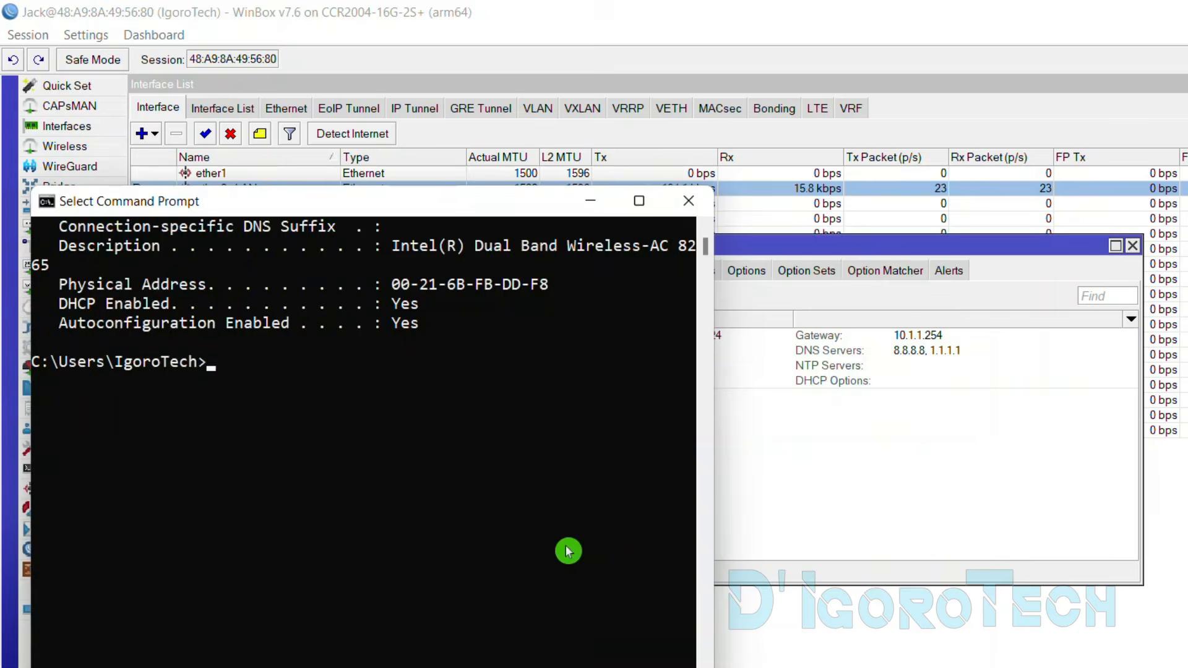
Ping the router at 10.1.1.254 from Command Prompt, then minimize the console
{"action": "left_click", "coordinate": [475, 426]}
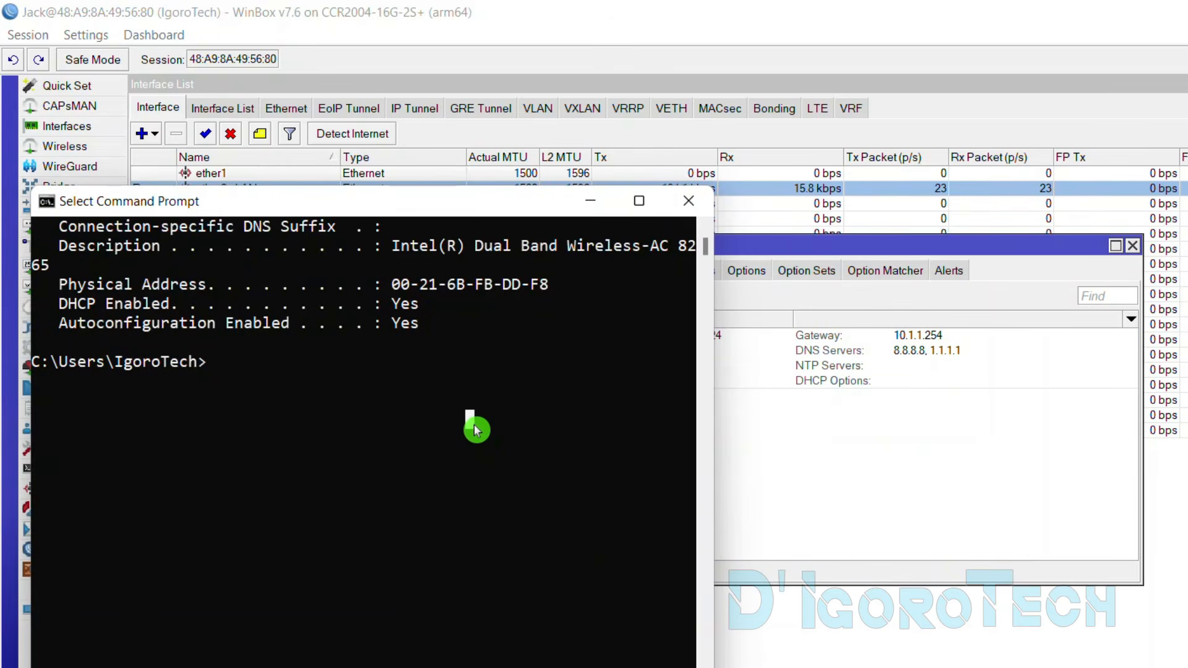
{"action": "key", "text": "Escape"}
{"action": "type", "text": "ping 10.1"}
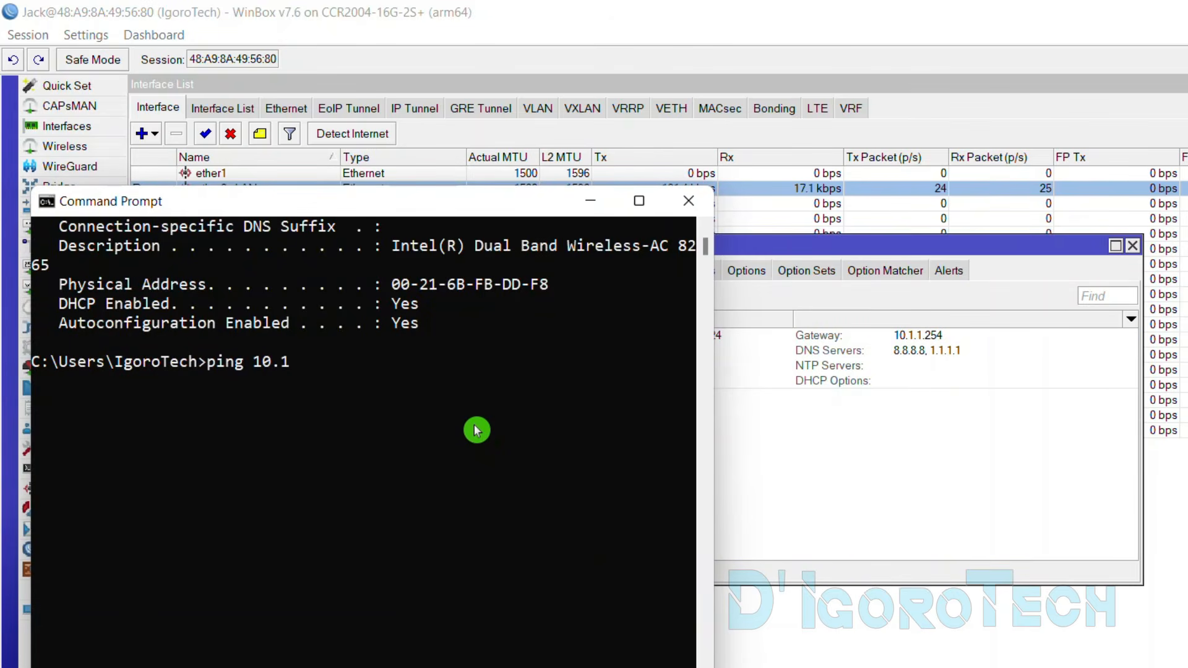
{"action": "type", "text": ".1.254"}
{"action": "key", "text": "Return"}
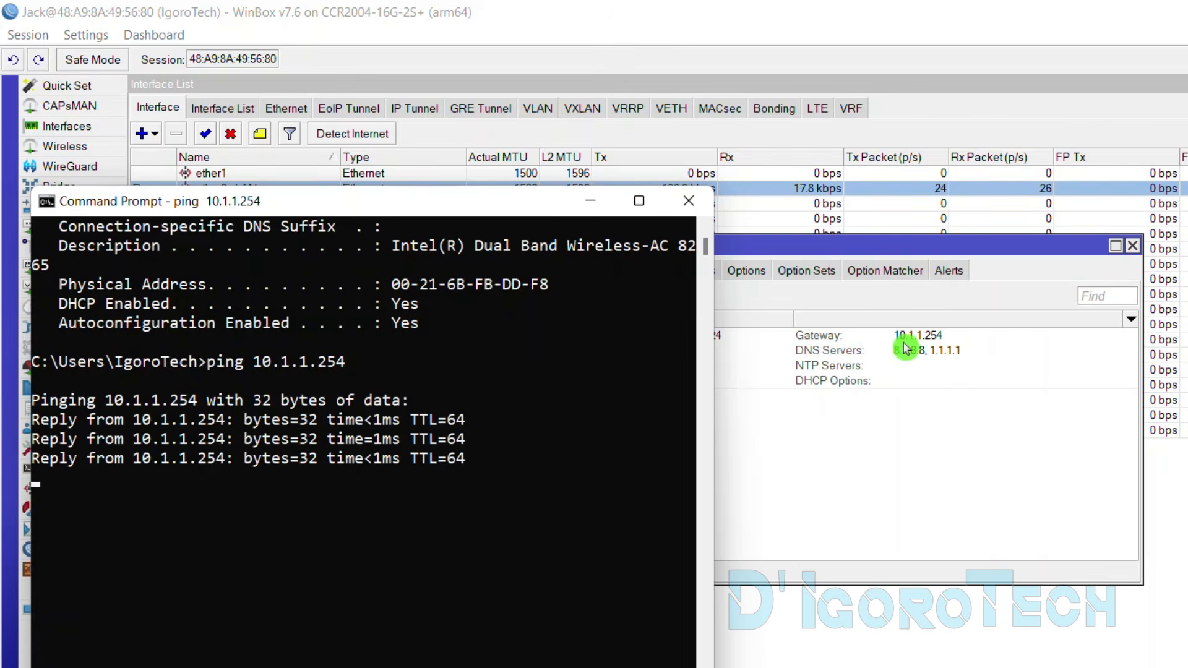
{"action": "left_click", "coordinate": [593, 202]}
Close the DHCP server and address list windows, then look over ports ether3 to ether9
{"action": "left_click", "coordinate": [1131, 245]}
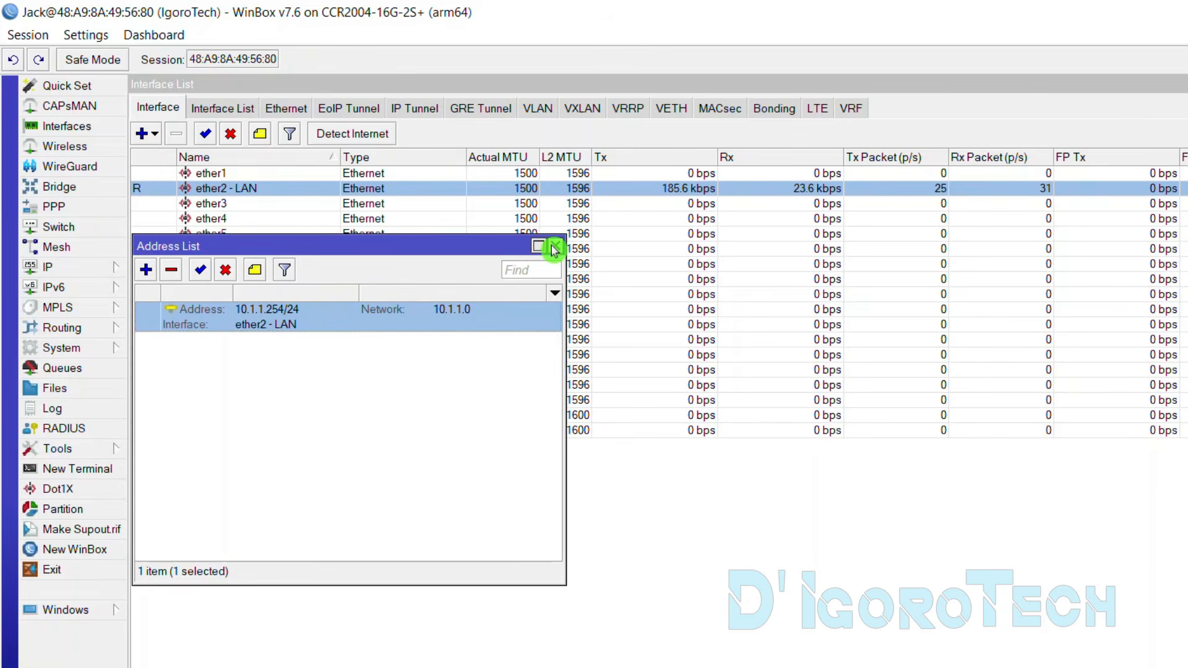
{"action": "left_click", "coordinate": [554, 248]}
{"action": "left_click", "coordinate": [236, 203]}
{"action": "left_click", "coordinate": [237, 218]}
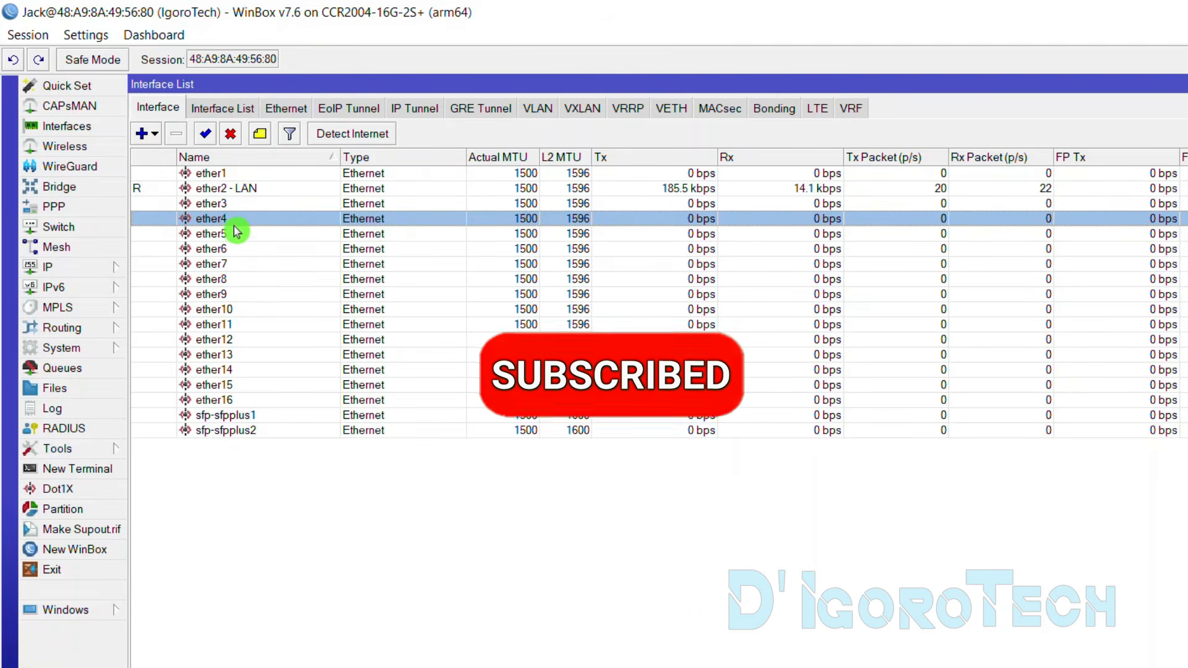
{"action": "left_click", "coordinate": [237, 233]}
{"action": "left_click", "coordinate": [243, 264]}
{"action": "left_click", "coordinate": [245, 294]}
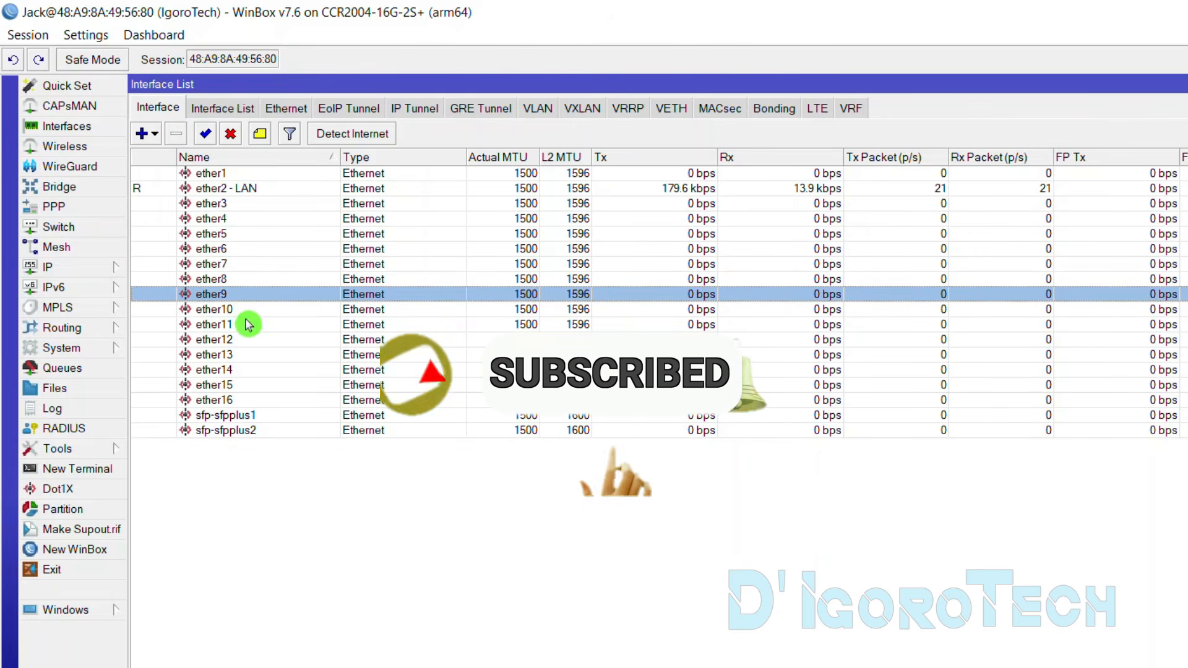
Browse back through the ethernet ports and point out the ether2 - LAN port
{"action": "left_click", "coordinate": [237, 279]}
{"action": "left_click", "coordinate": [237, 263]}
{"action": "left_click", "coordinate": [237, 249]}
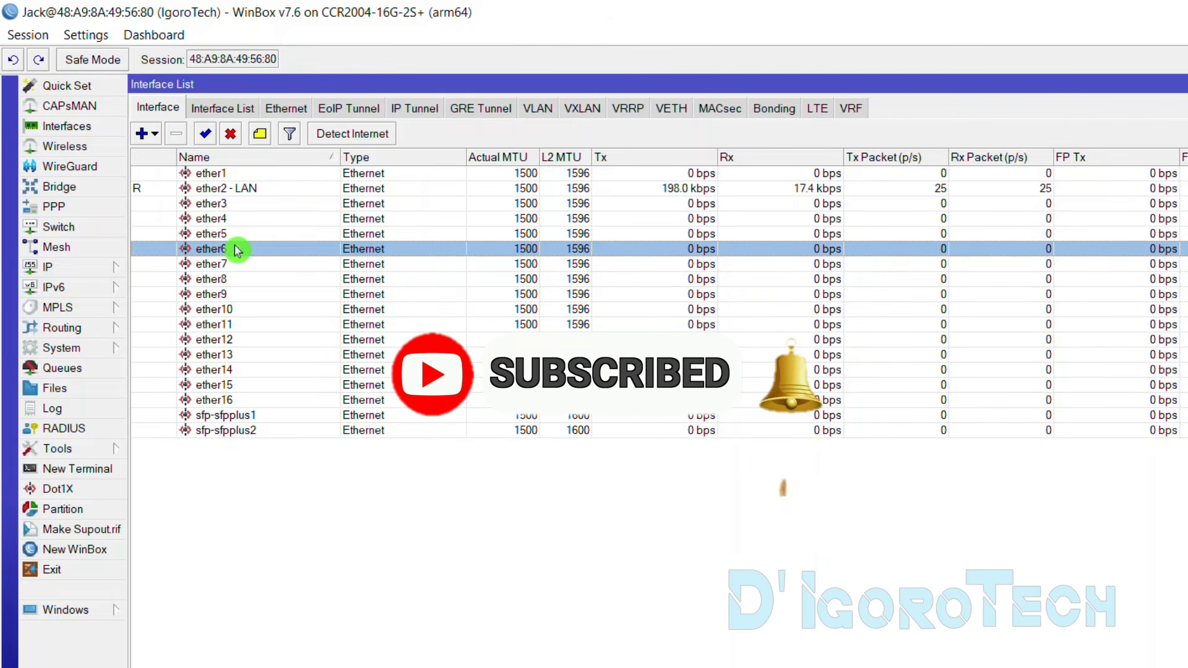
{"action": "left_click", "coordinate": [239, 204]}
{"action": "left_click", "coordinate": [239, 218]}
{"action": "left_click", "coordinate": [241, 234]}
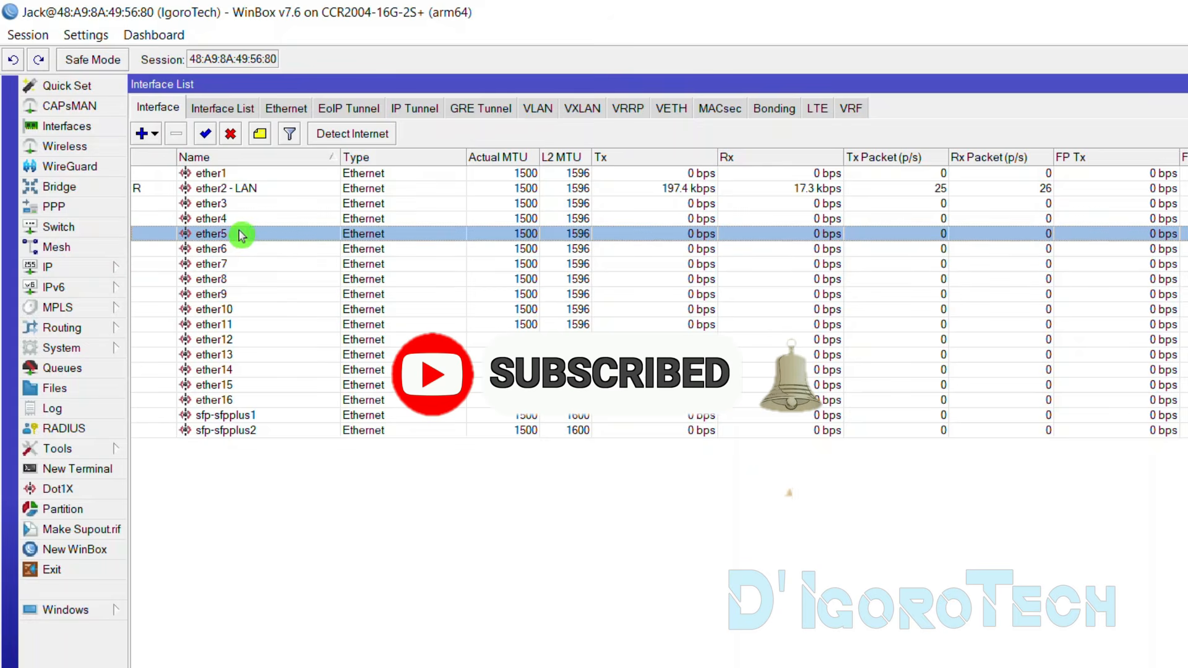
{"action": "left_click", "coordinate": [243, 249]}
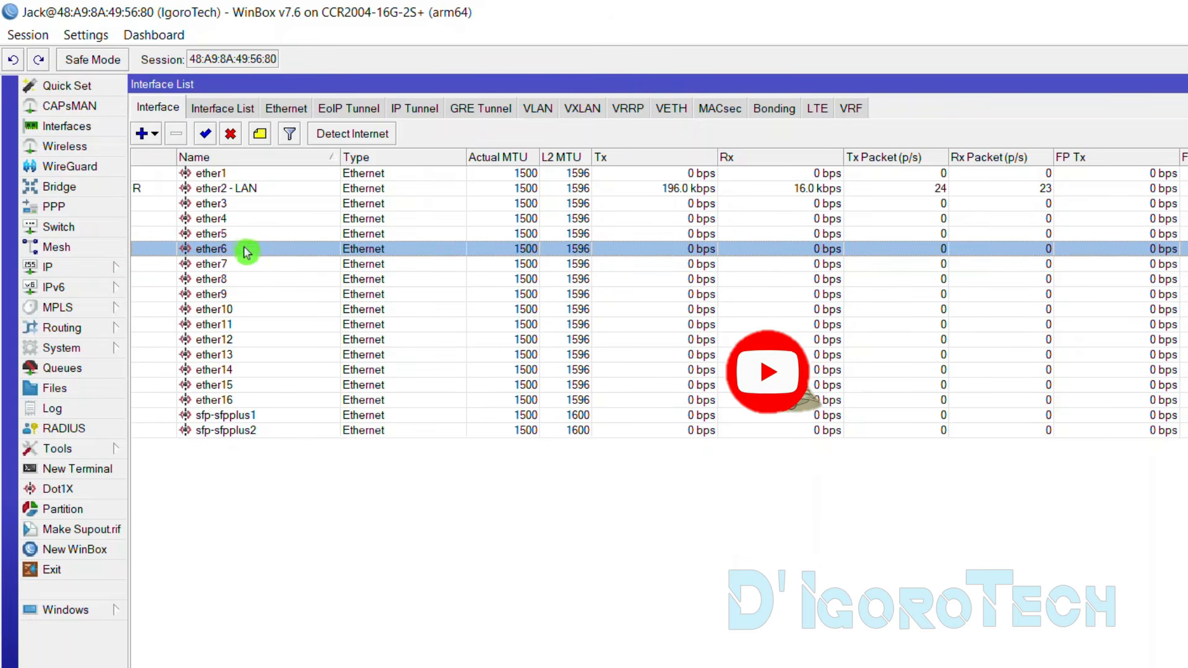
{"action": "left_click", "coordinate": [239, 204]}
{"action": "left_click", "coordinate": [238, 189]}
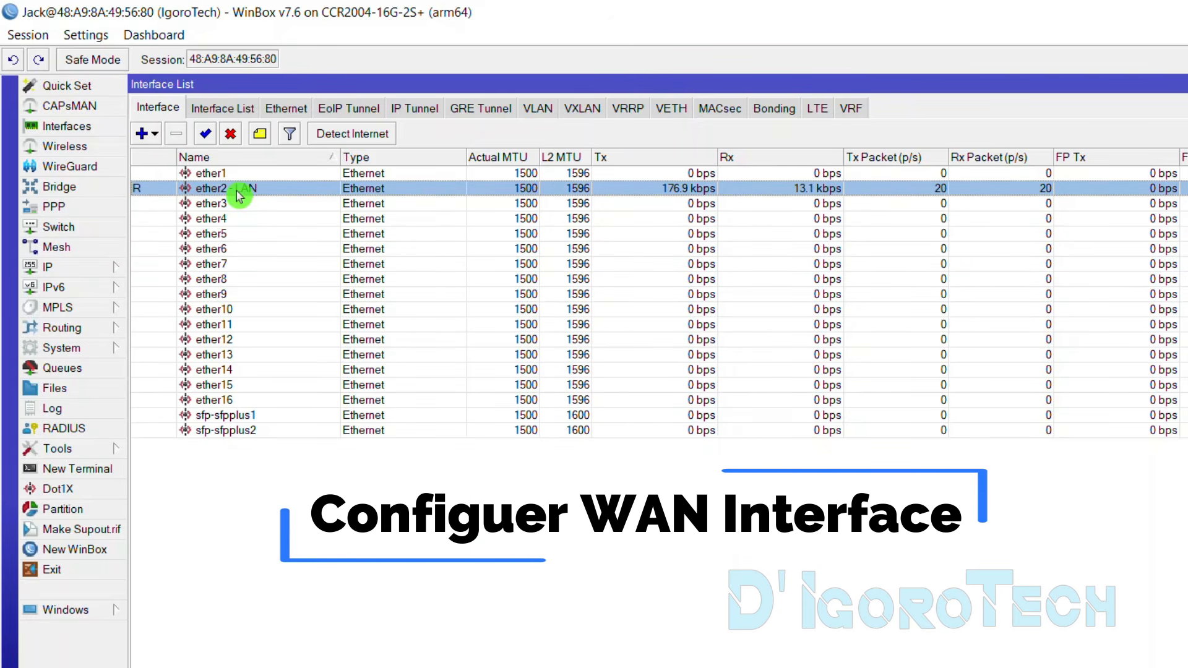
Rename ether1 to 'ether1 - WAN'
{"action": "left_click", "coordinate": [232, 174]}
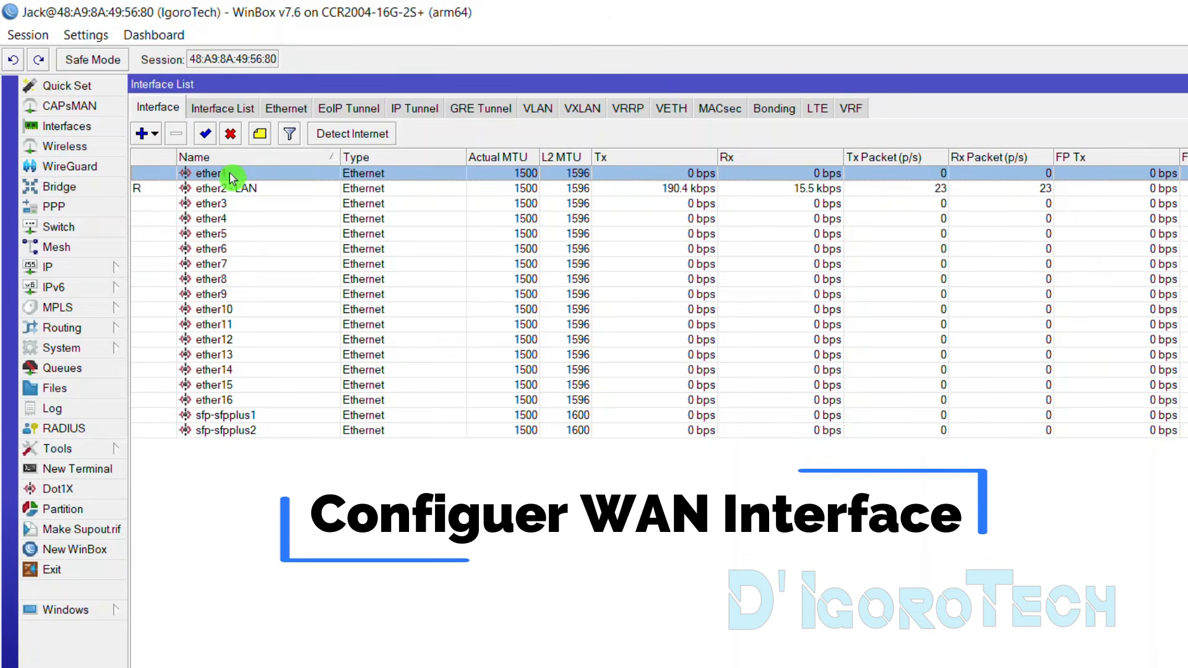
{"action": "double_click", "coordinate": [232, 176]}
{"action": "left_click", "coordinate": [824, 302]}
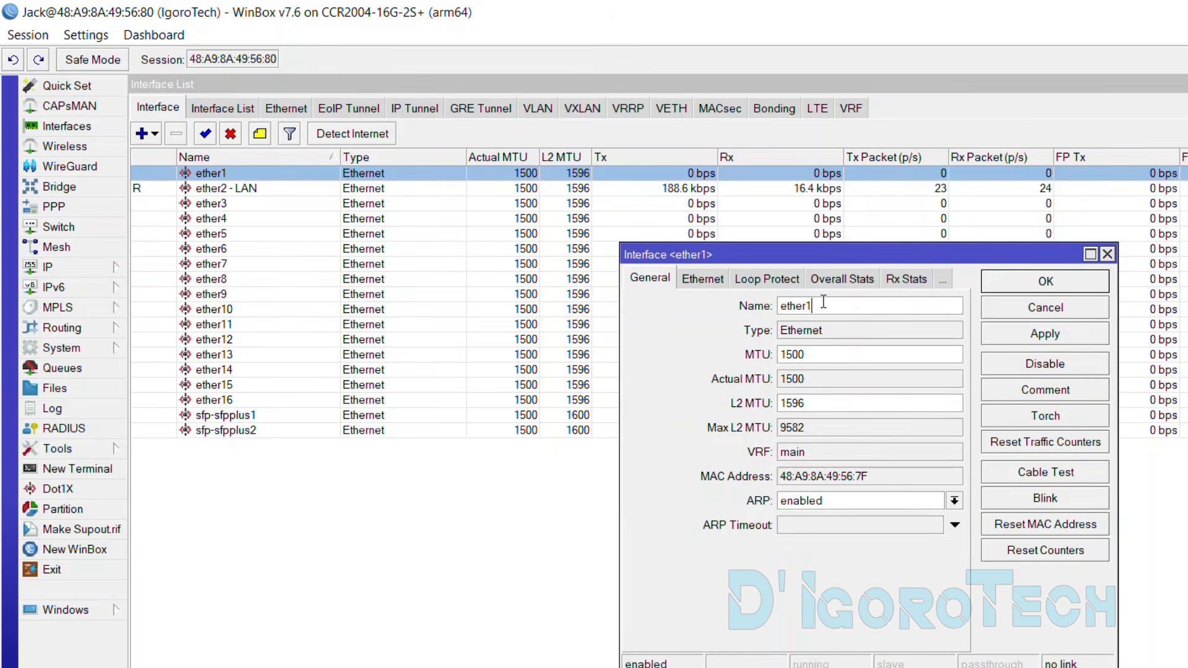
{"action": "type", "text": "- WAN"}
{"action": "left_click", "coordinate": [1039, 284]}
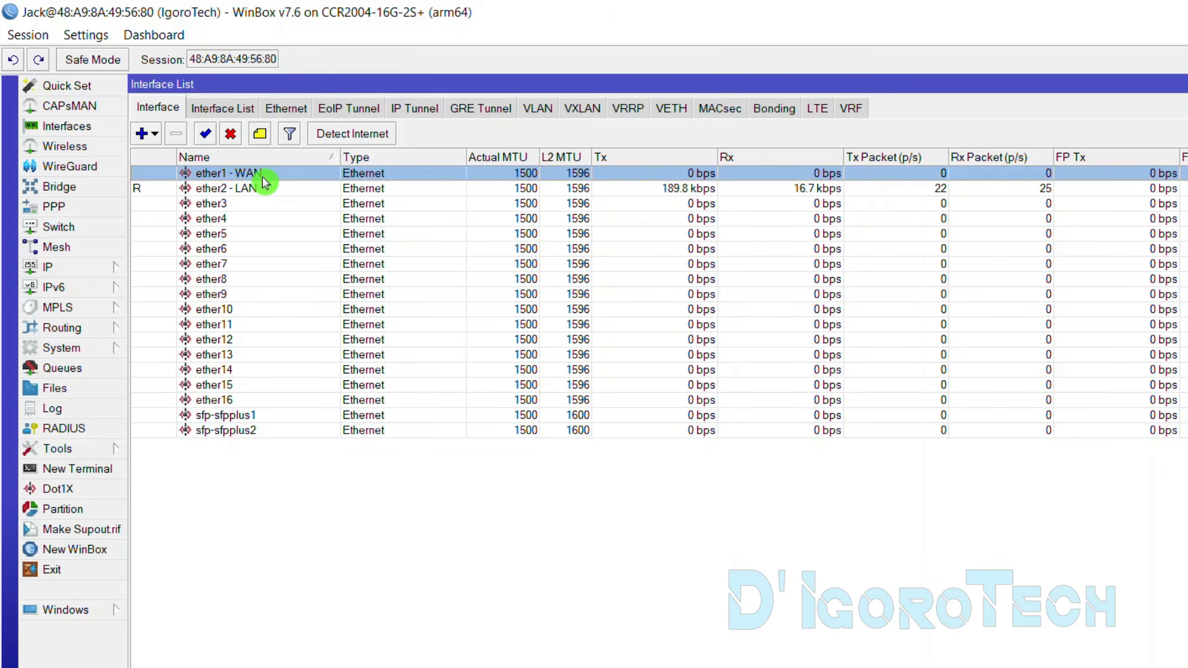
Add a DHCP client on ether1 - WAN with Add Default Route set to yes
{"action": "left_click", "coordinate": [89, 269]}
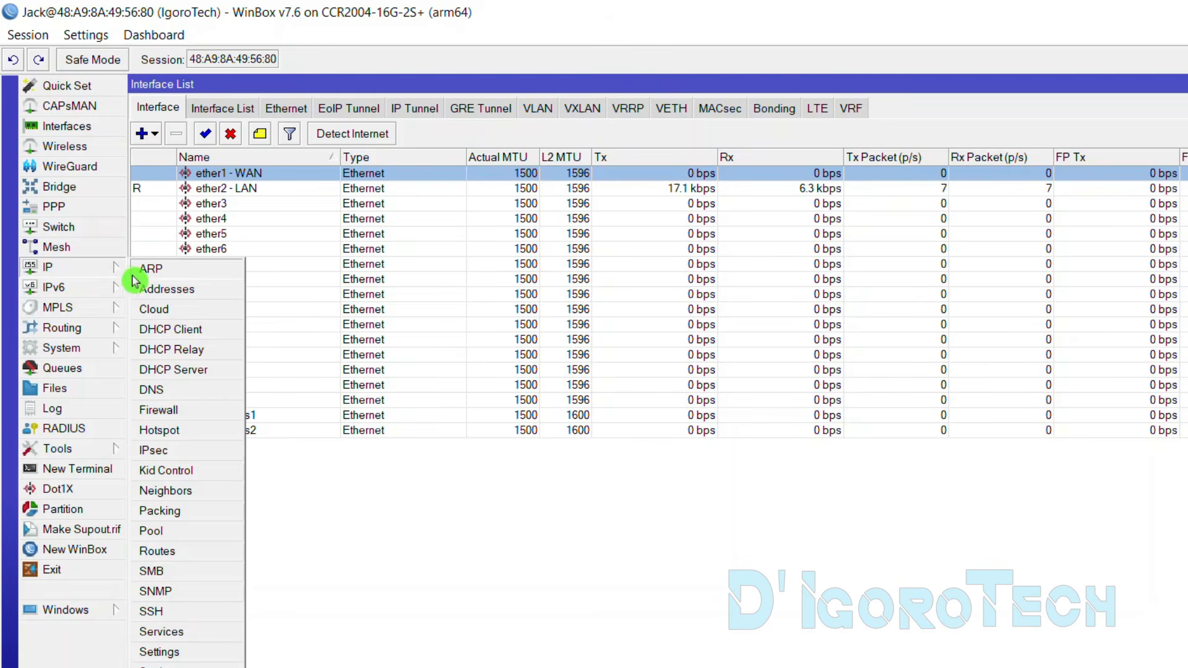
{"action": "left_click", "coordinate": [192, 333]}
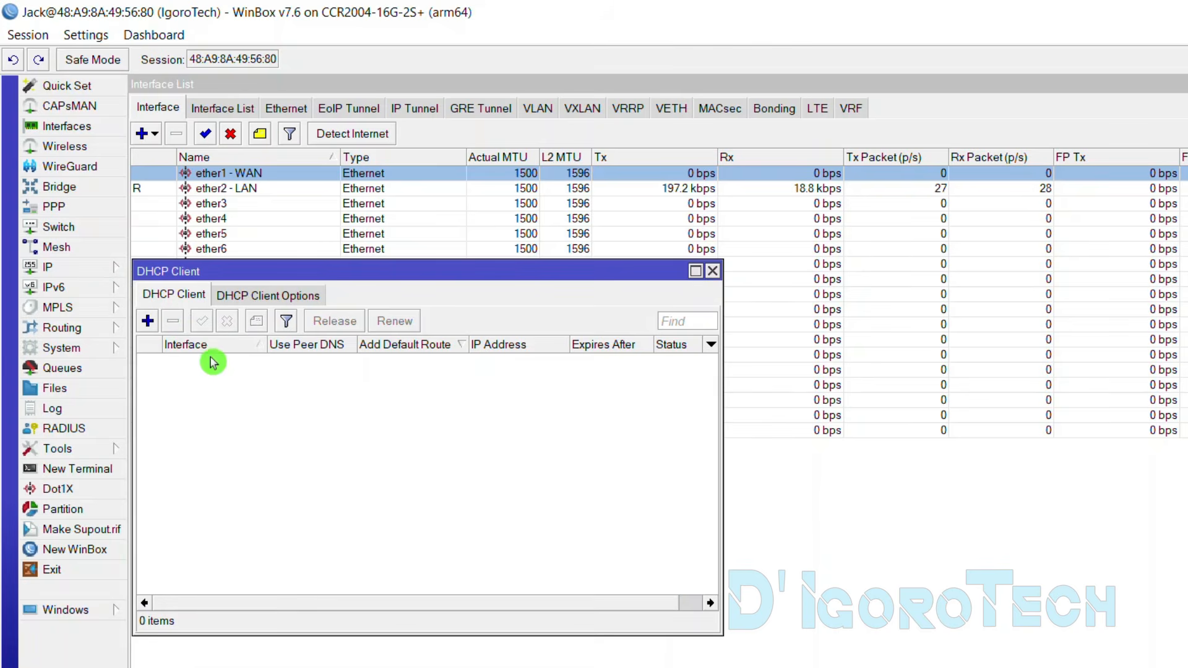
{"action": "left_click", "coordinate": [148, 321]}
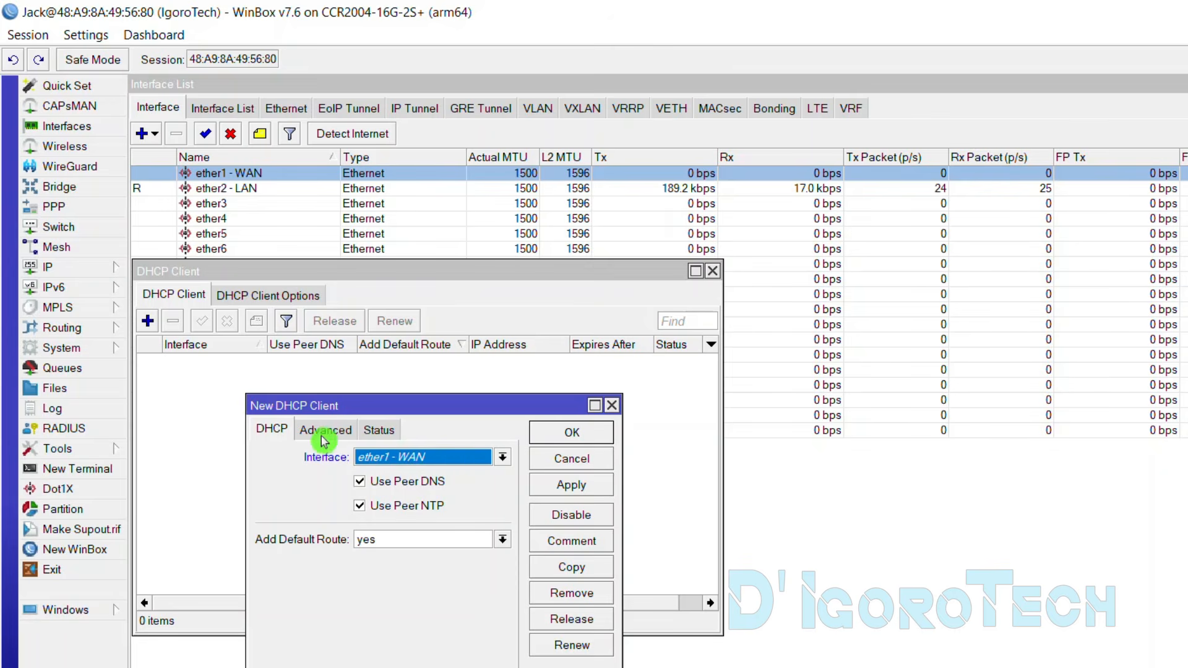
{"action": "left_click", "coordinate": [500, 461]}
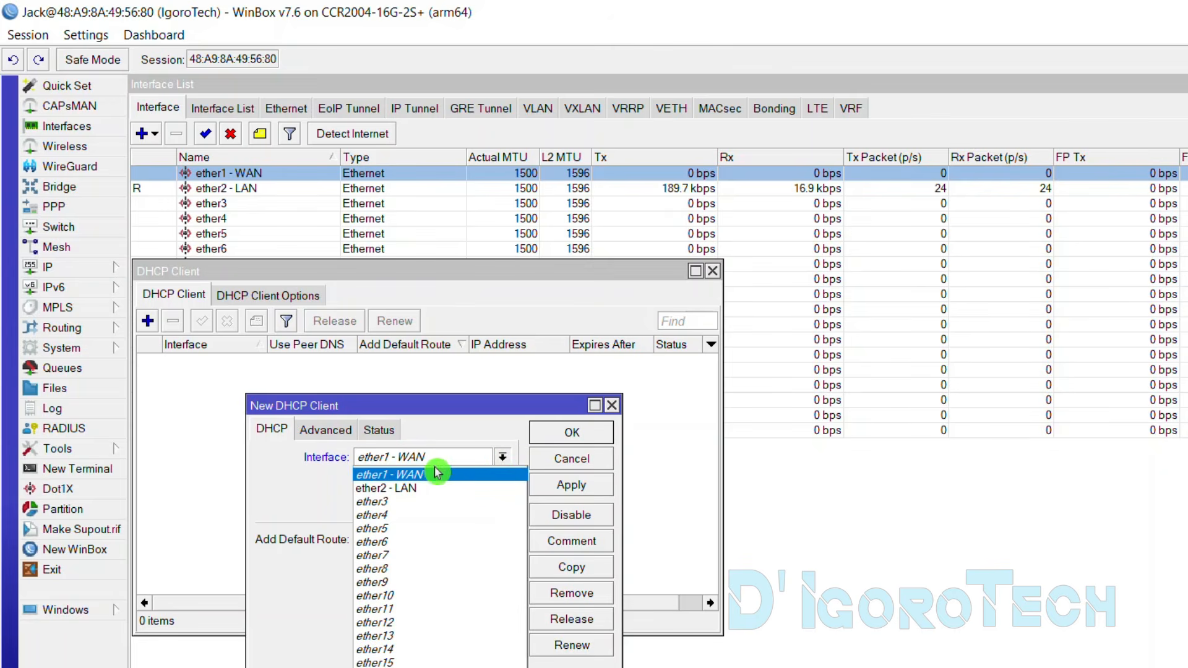
{"action": "left_click", "coordinate": [412, 476]}
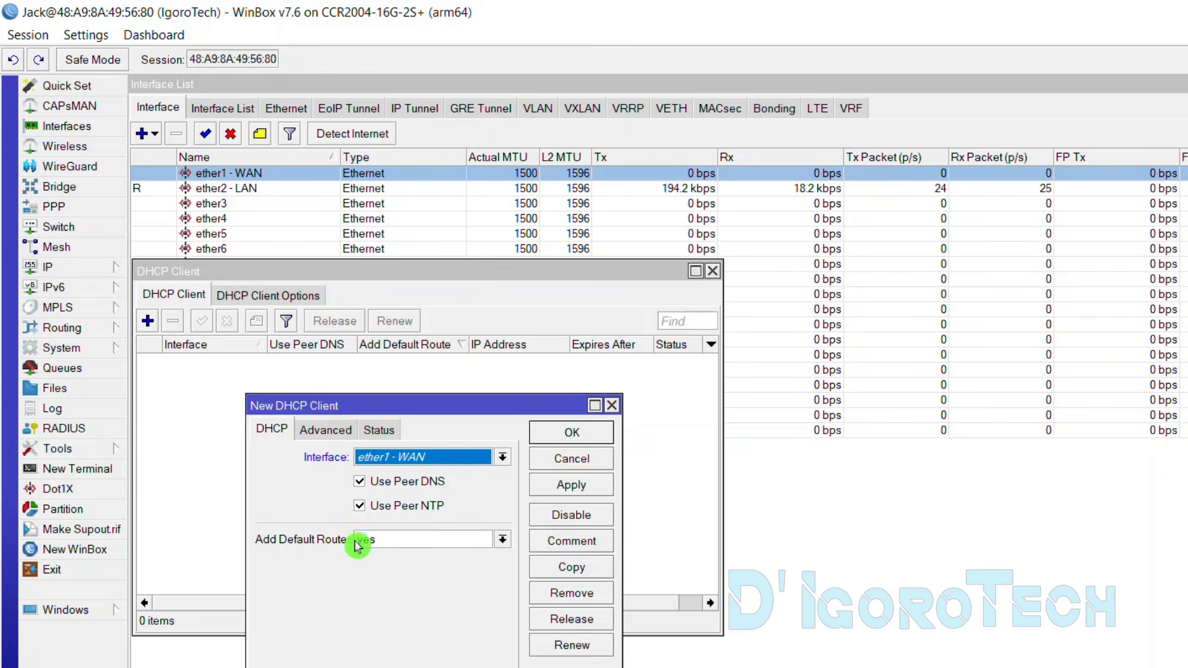
{"action": "left_click", "coordinate": [501, 539]}
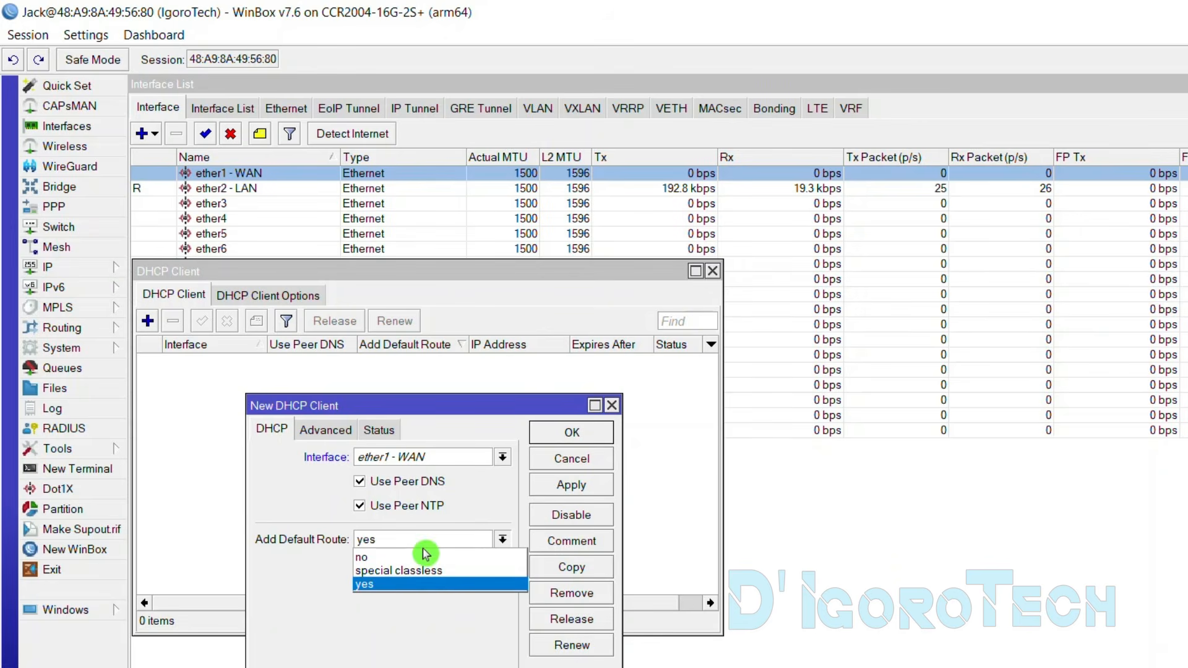
{"action": "left_click", "coordinate": [369, 585]}
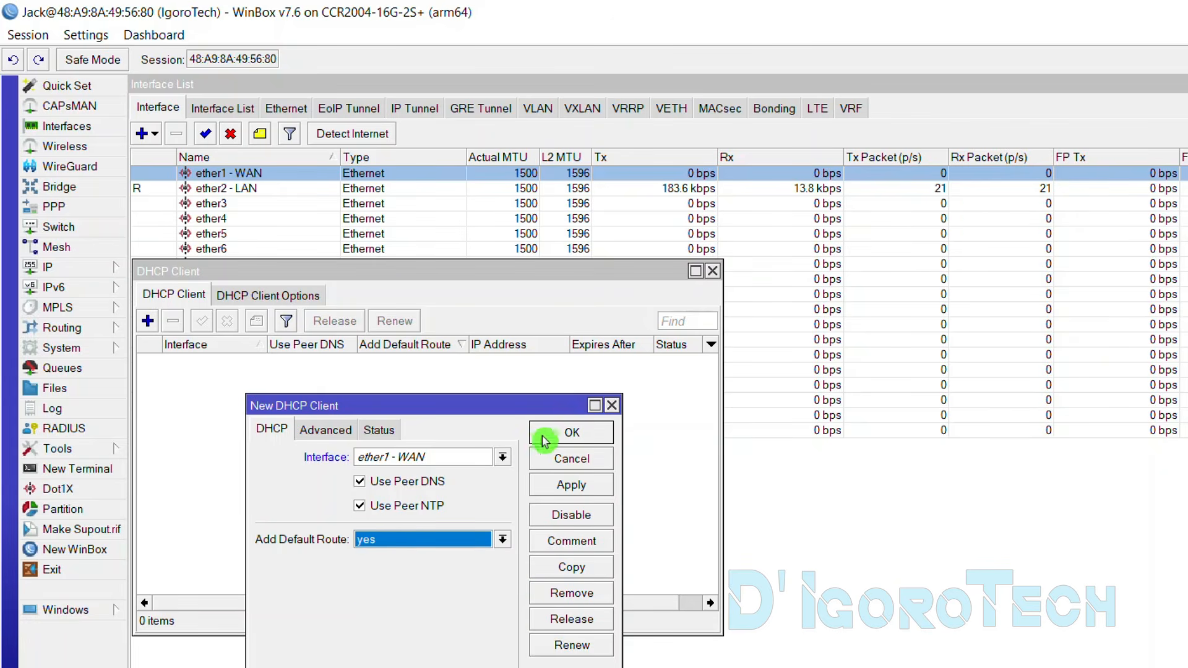
{"action": "left_click", "coordinate": [568, 433]}
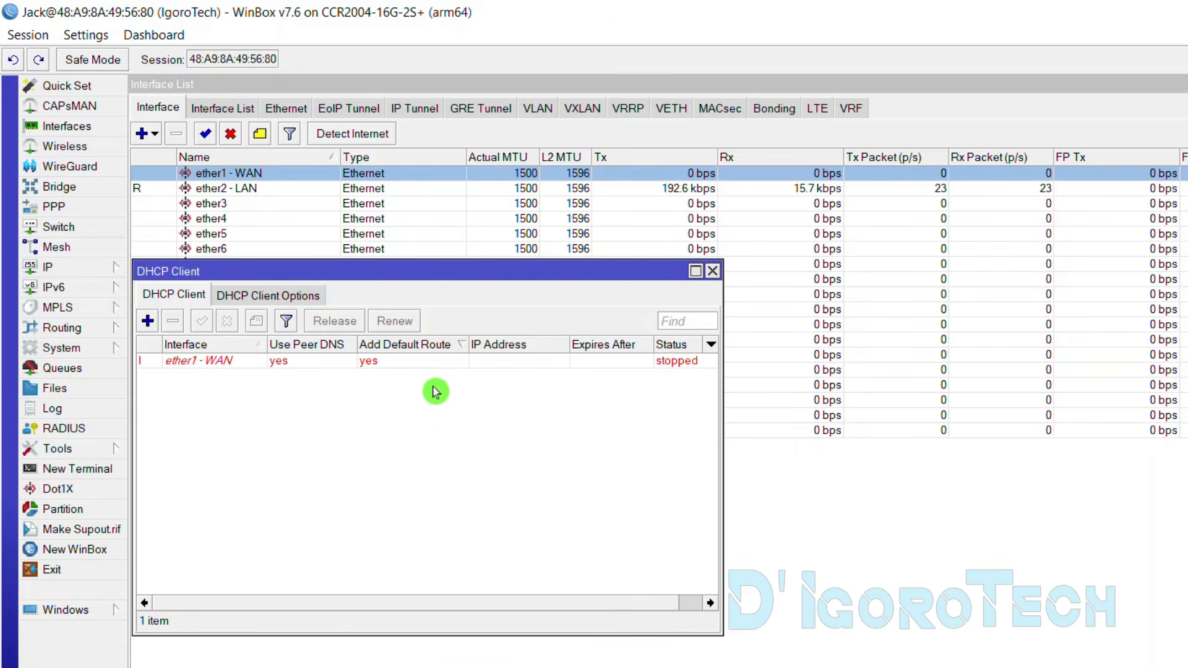
Check the new ether1 - WAN DHCP client entry bound to 10.254.254.118/24
{"action": "left_click", "coordinate": [388, 365]}
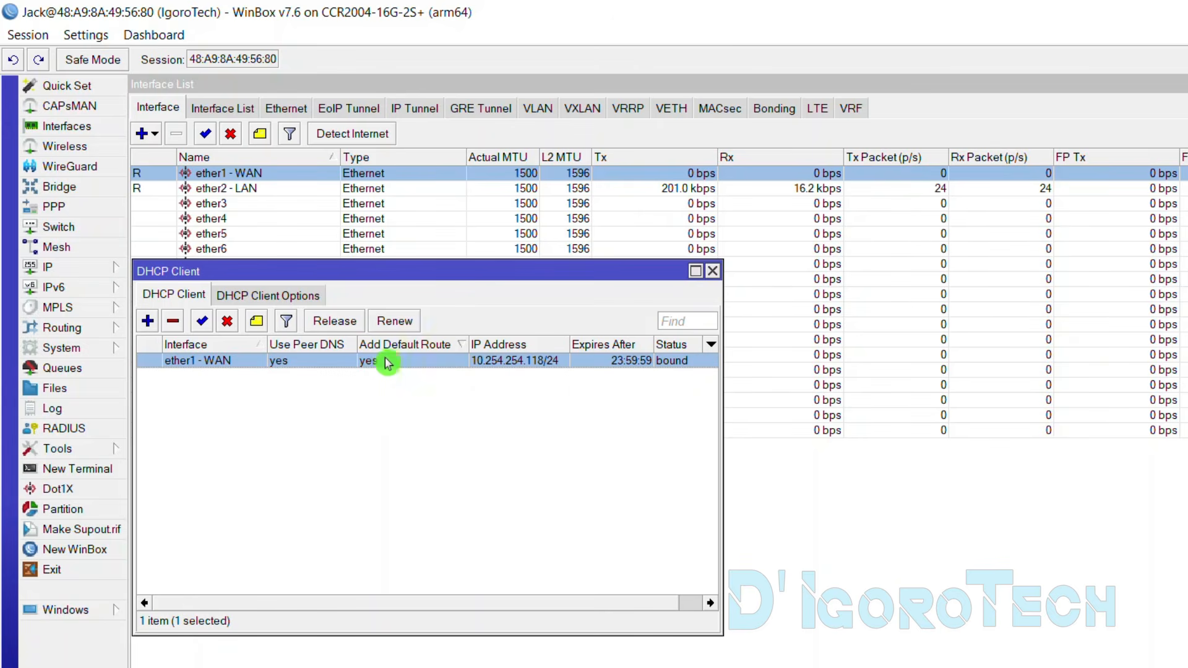
{"action": "left_click", "coordinate": [418, 377]}
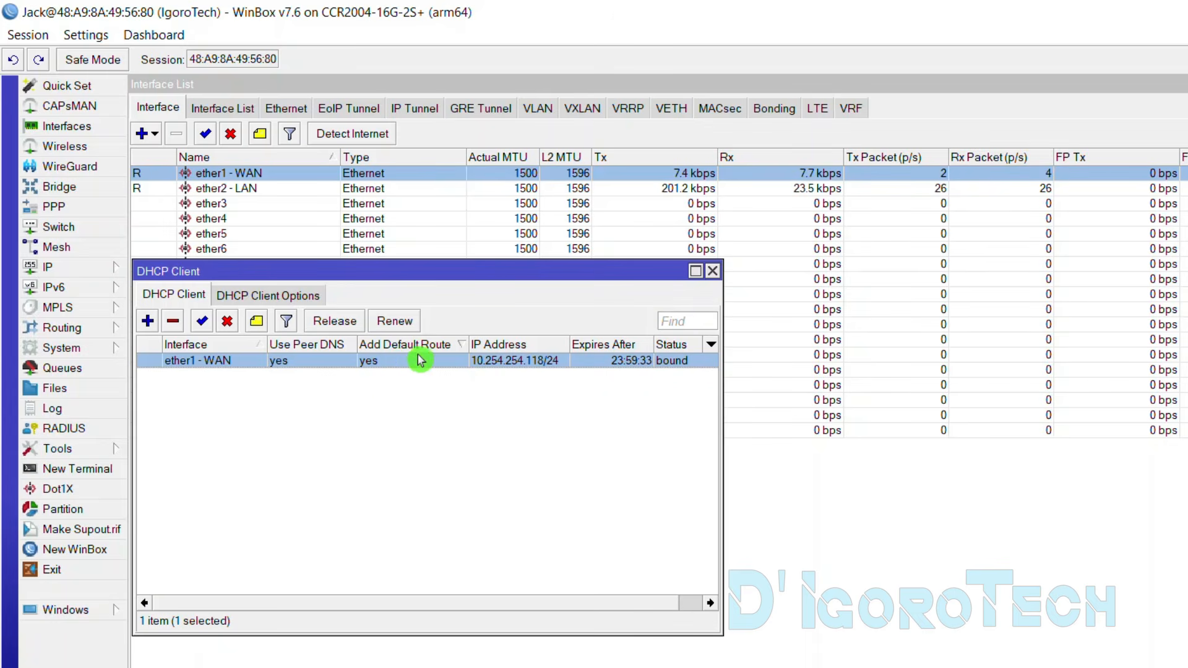
{"action": "left_click", "coordinate": [85, 272]}
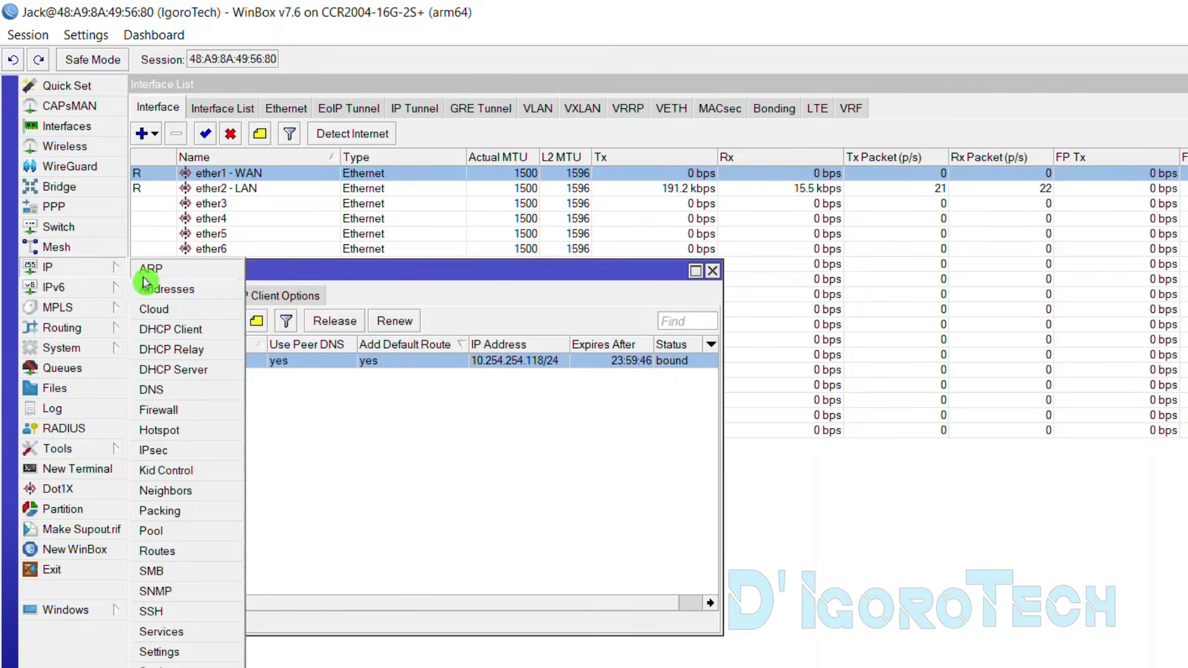
Check the 0.0.0.0/0 route via 10.254.254.254, then close the DHCP client and route windows
{"action": "left_click", "coordinate": [176, 552]}
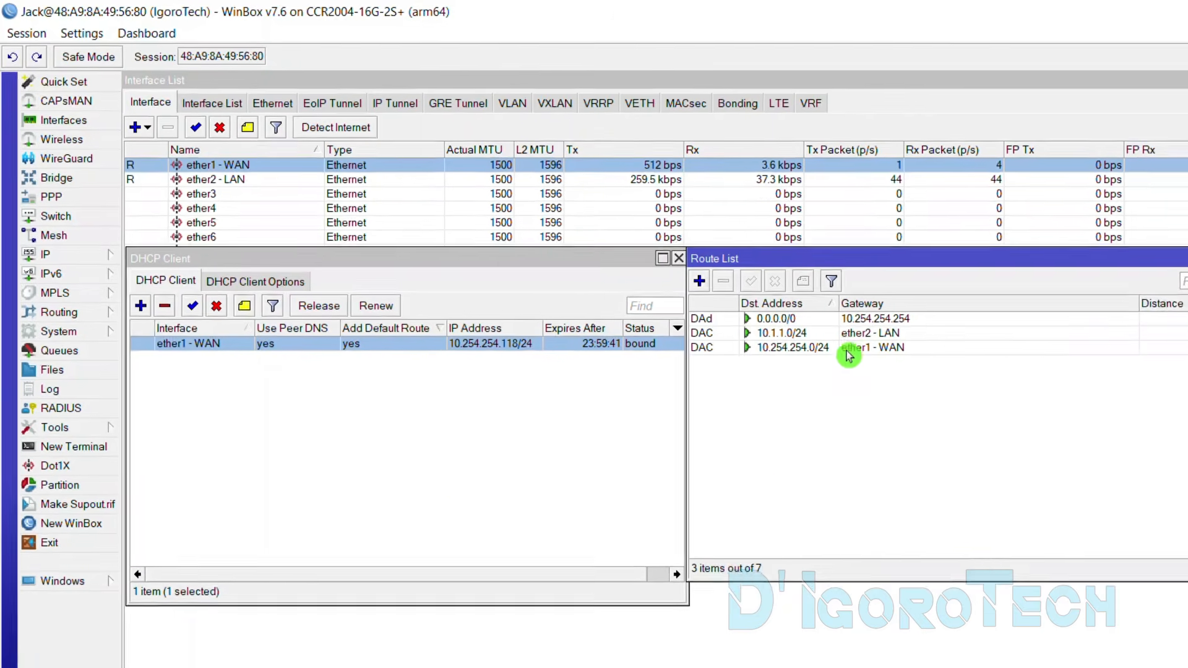
{"action": "left_click", "coordinate": [849, 318]}
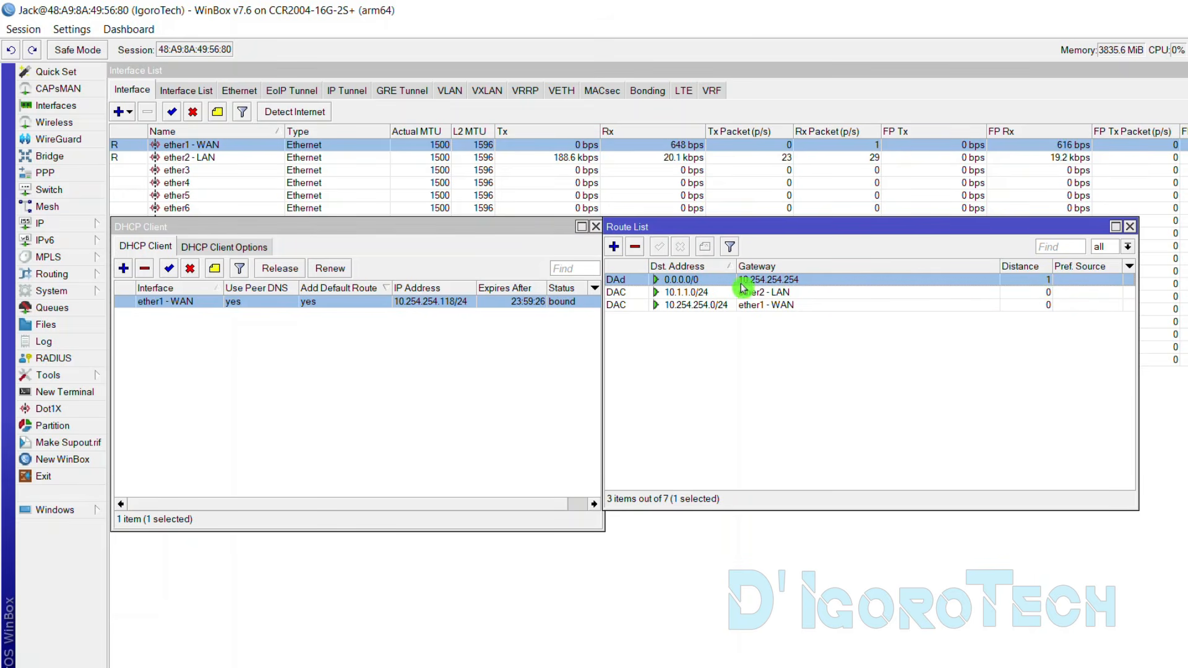
{"action": "left_click", "coordinate": [743, 364]}
{"action": "left_click", "coordinate": [595, 227]}
{"action": "left_click", "coordinate": [1130, 227]}
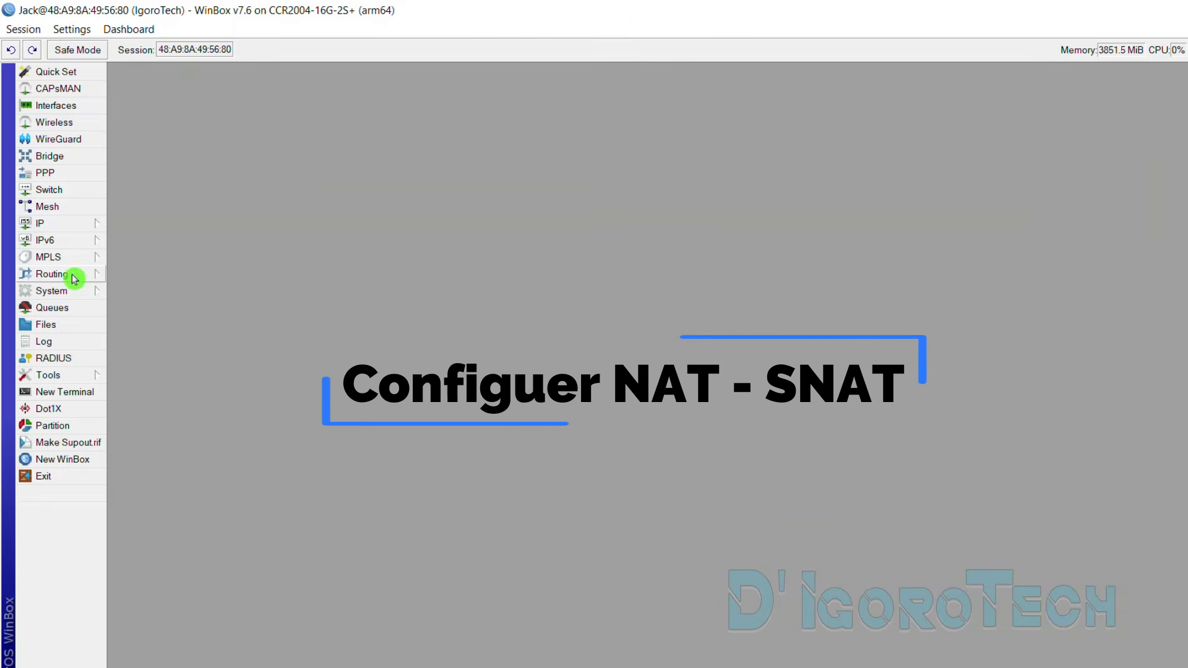
Bring up the firewall NAT rules in a maximized Firewall window
{"action": "left_click", "coordinate": [51, 227]}
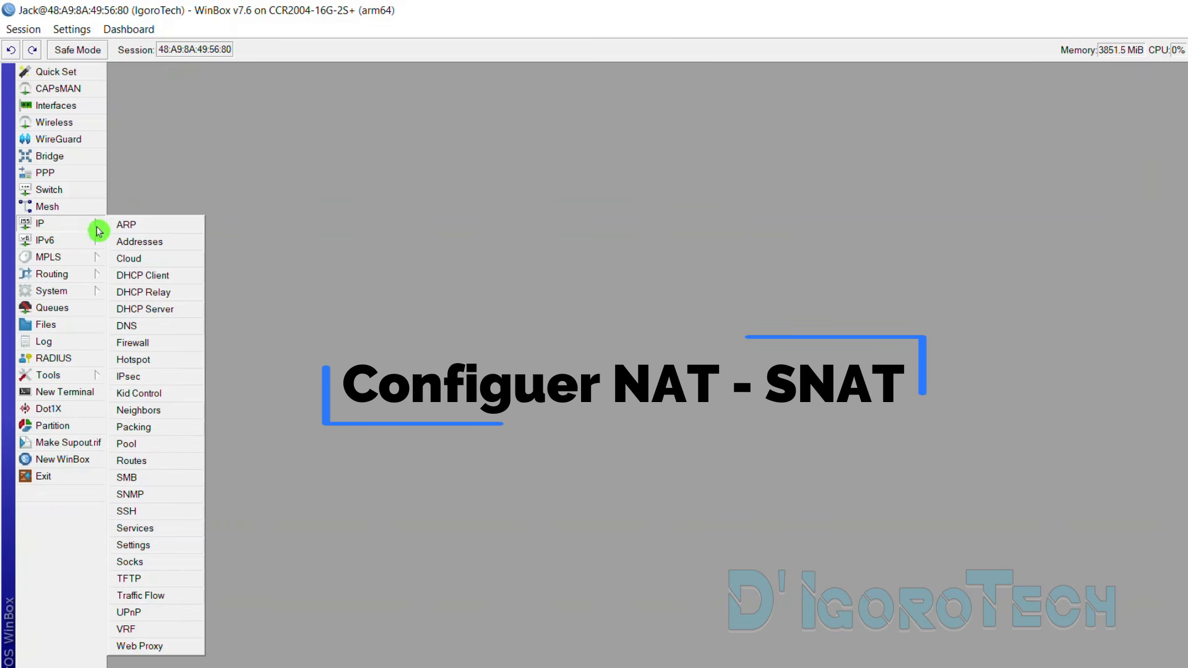
{"action": "left_click", "coordinate": [139, 343]}
{"action": "left_click", "coordinate": [1098, 240]}
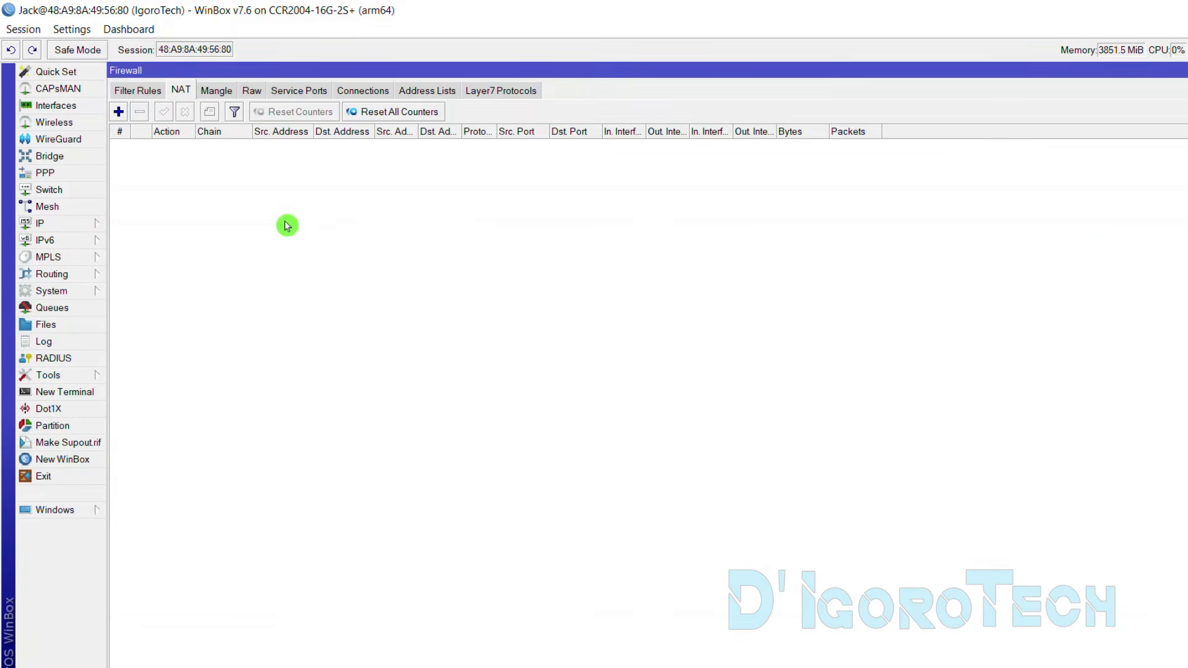
{"action": "left_click", "coordinate": [155, 92]}
{"action": "left_click", "coordinate": [176, 92]}
Add a NAT rule on chain srcnat with action masquerade
{"action": "left_click", "coordinate": [118, 113]}
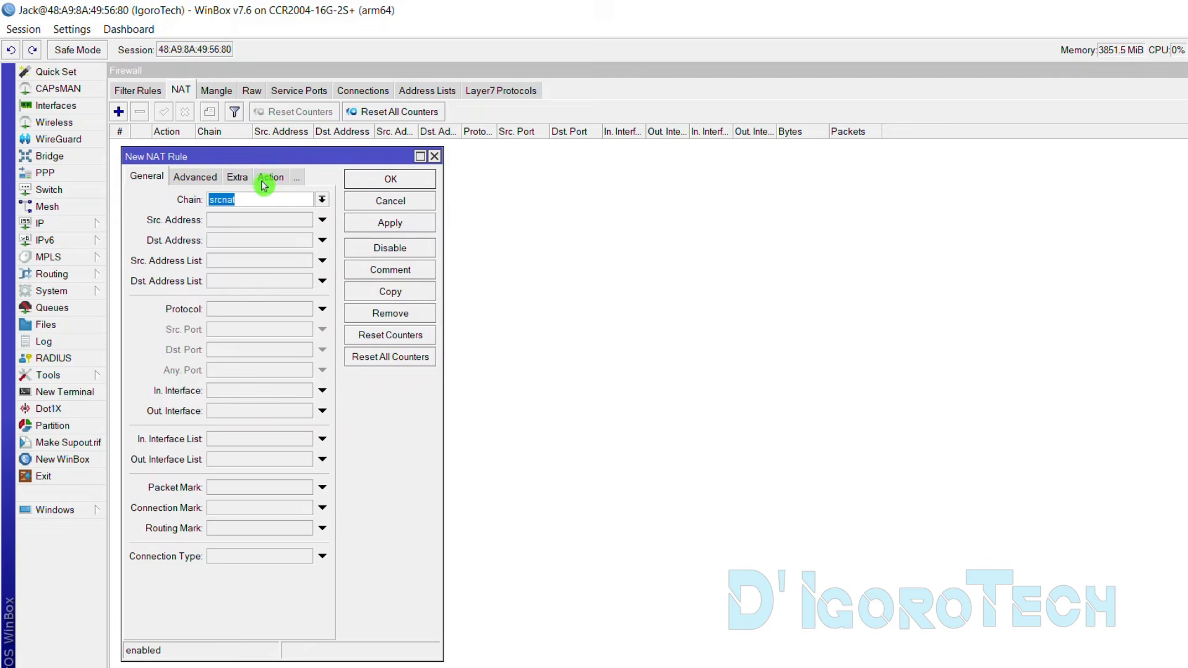
{"action": "left_click", "coordinate": [271, 183]}
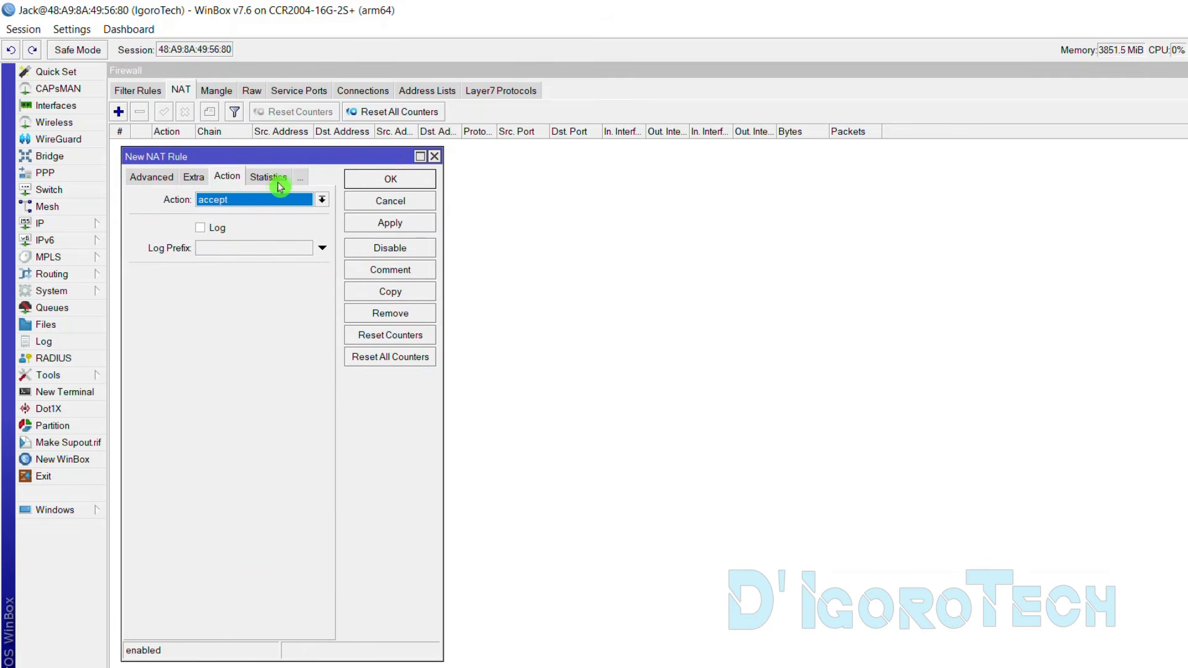
{"action": "left_click", "coordinate": [322, 199]}
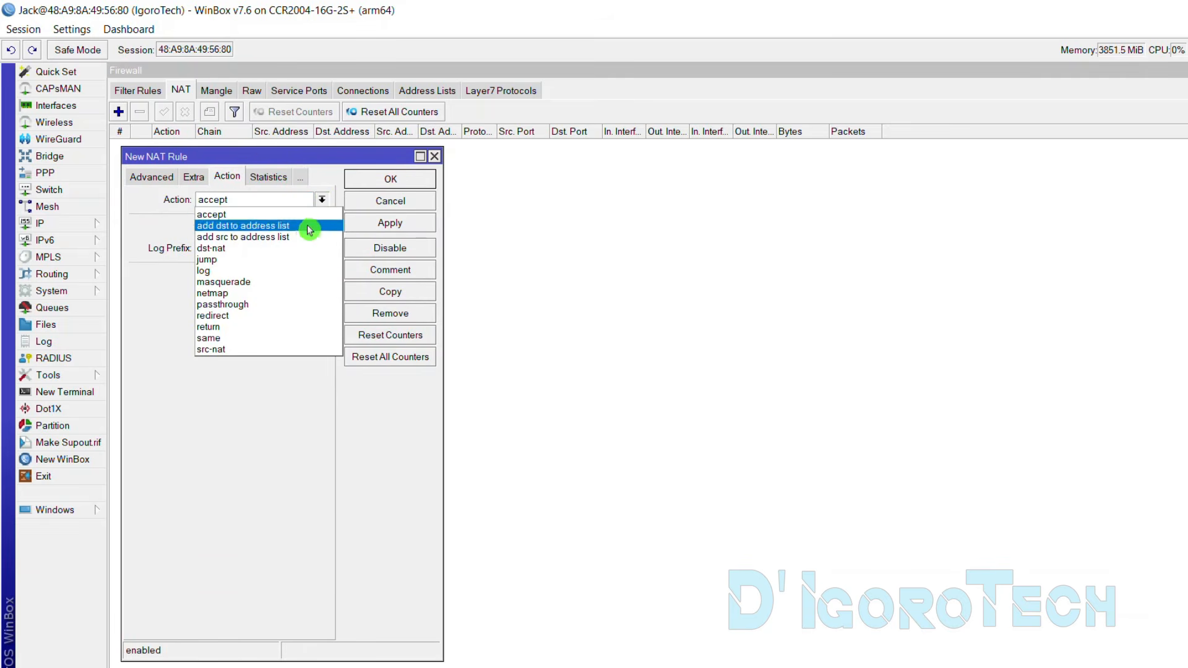
{"action": "left_click", "coordinate": [248, 281]}
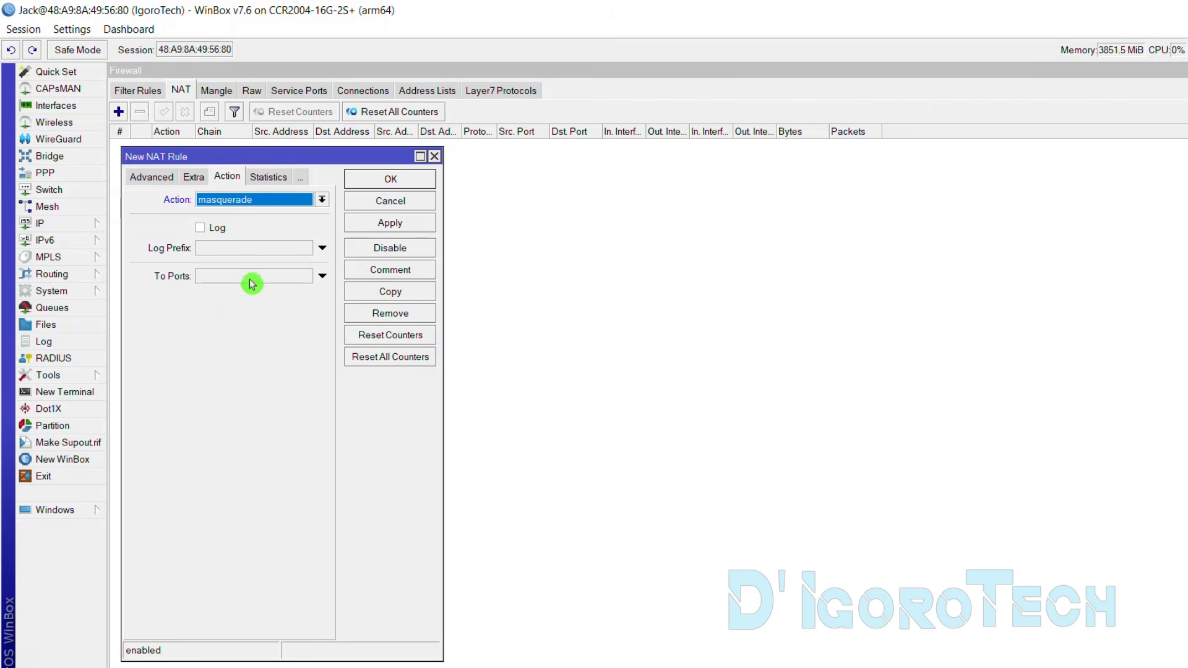
{"action": "left_click", "coordinate": [141, 181]}
{"action": "left_click", "coordinate": [141, 184]}
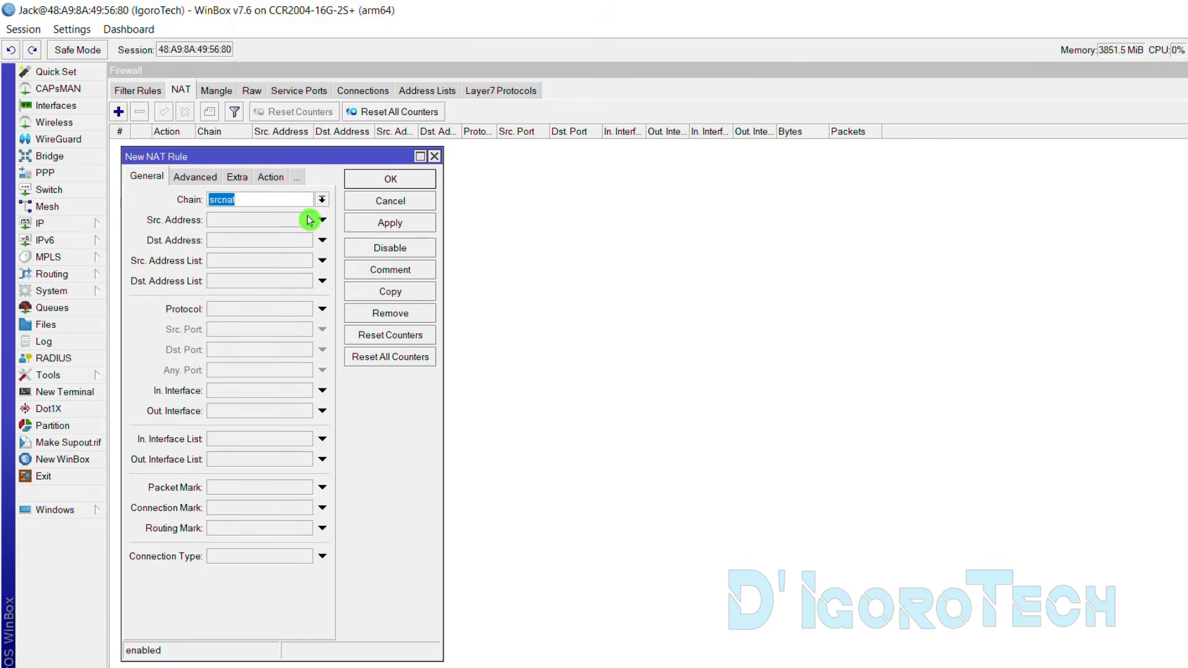
{"action": "left_click", "coordinate": [248, 200]}
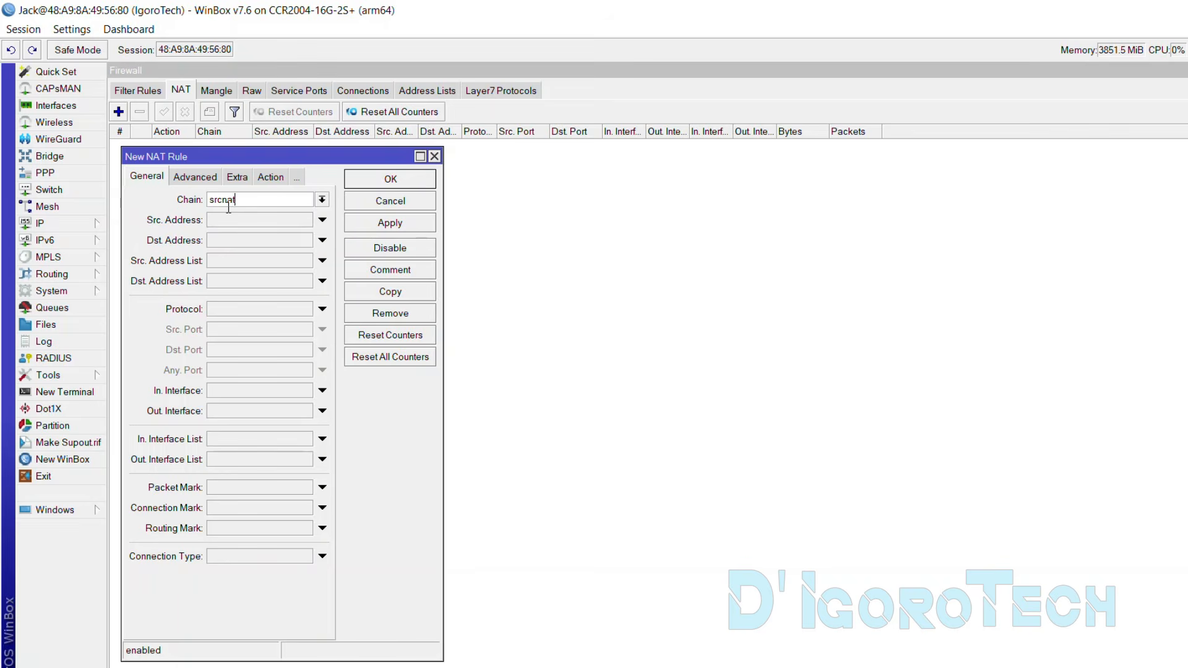
{"action": "left_click", "coordinate": [322, 199]}
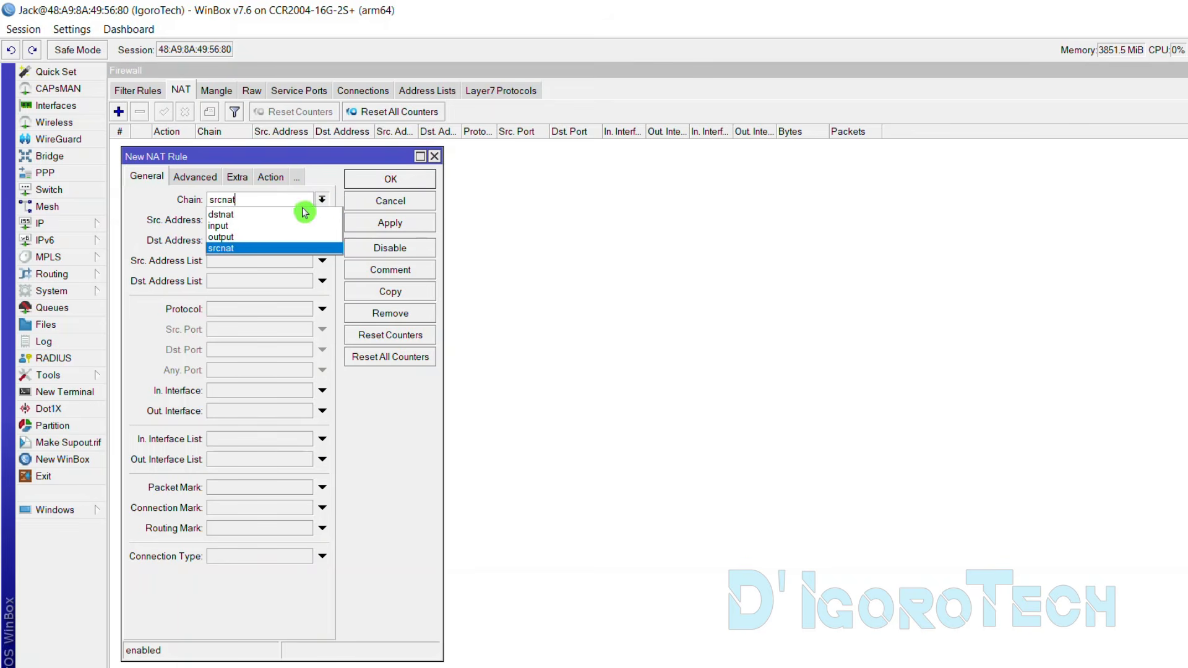
{"action": "left_click", "coordinate": [250, 249]}
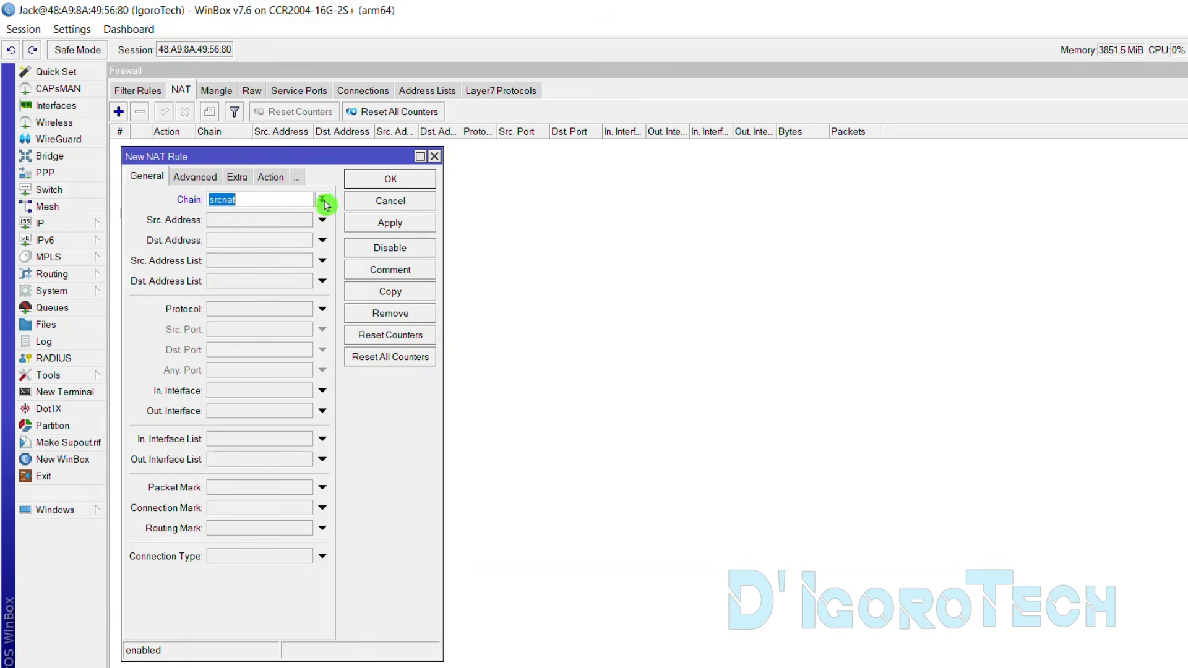
{"action": "left_click", "coordinate": [377, 181]}
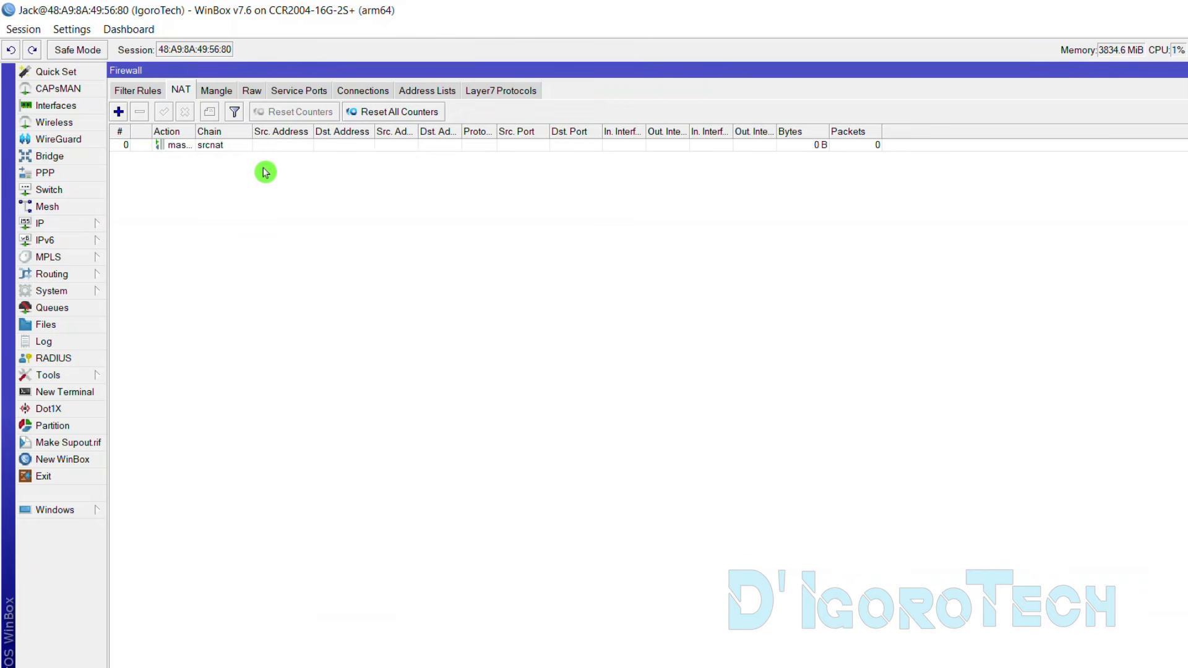
{"action": "left_click", "coordinate": [180, 147]}
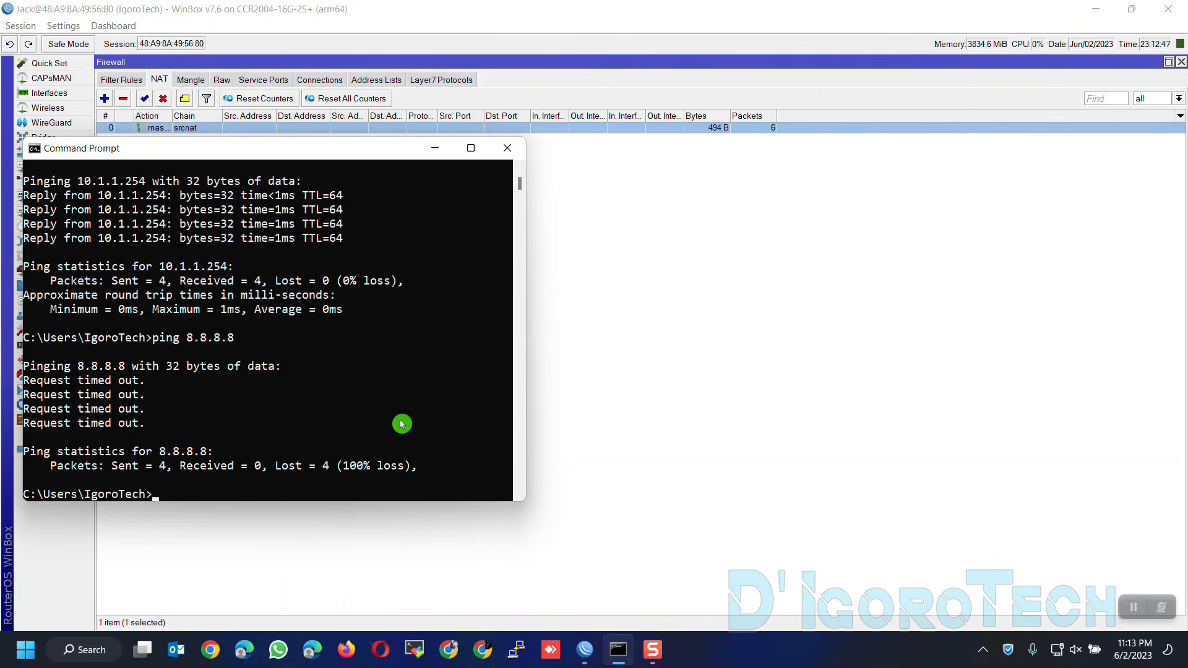
Rerun ping 8.8.8.8, then ping google.com from Command Prompt
{"action": "left_click", "coordinate": [402, 424]}
{"action": "key", "text": "Escape"}
{"action": "key", "text": "Up"}
{"action": "key", "text": "Return"}
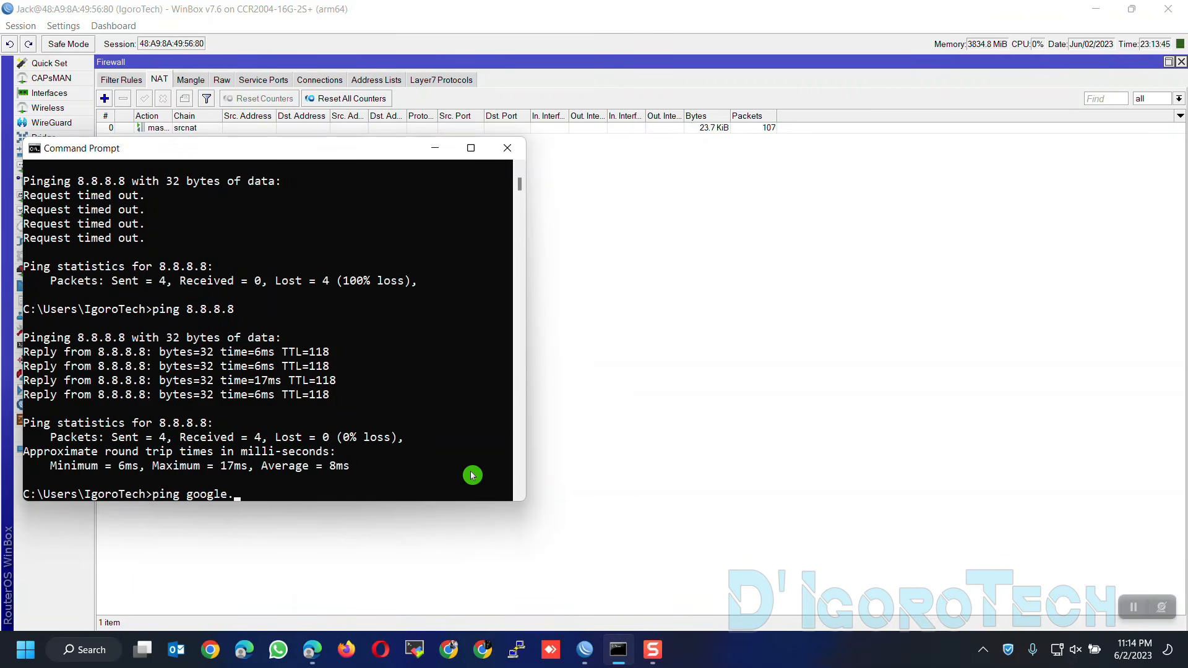
{"action": "type", "text": "com"}
{"action": "key", "text": "Return"}
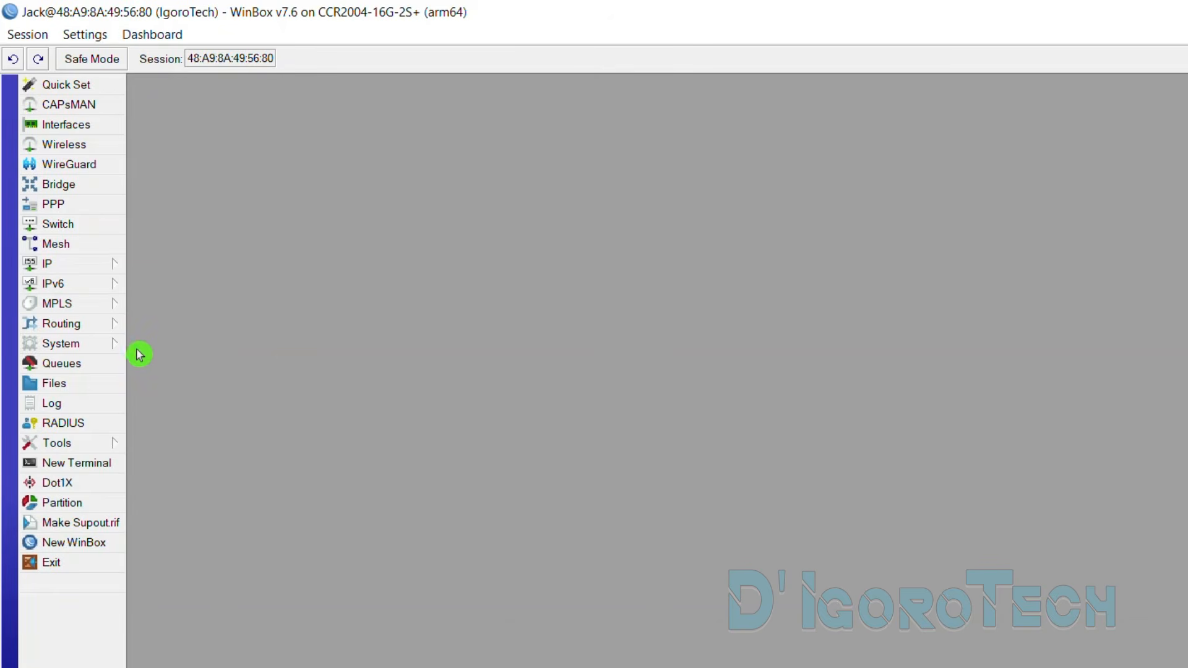
Inspect the System Clock, noting the outdated Jan/03/1970 date and the +00:00 manual time zone
{"action": "left_click", "coordinate": [101, 350]}
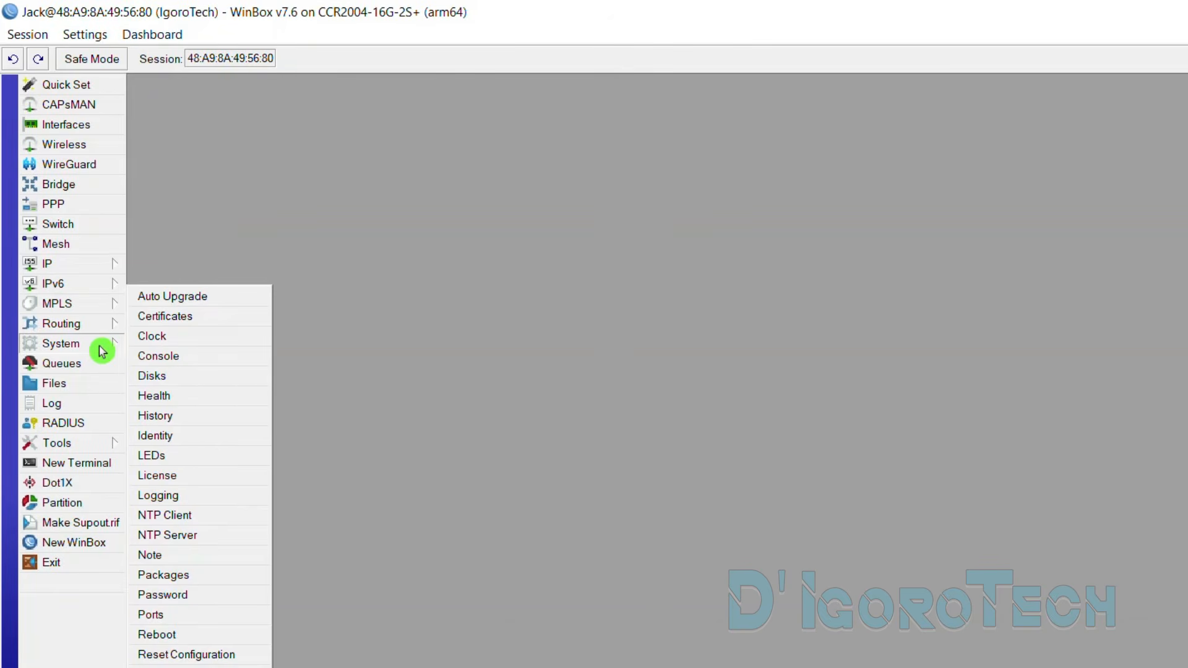
{"action": "left_click", "coordinate": [151, 339]}
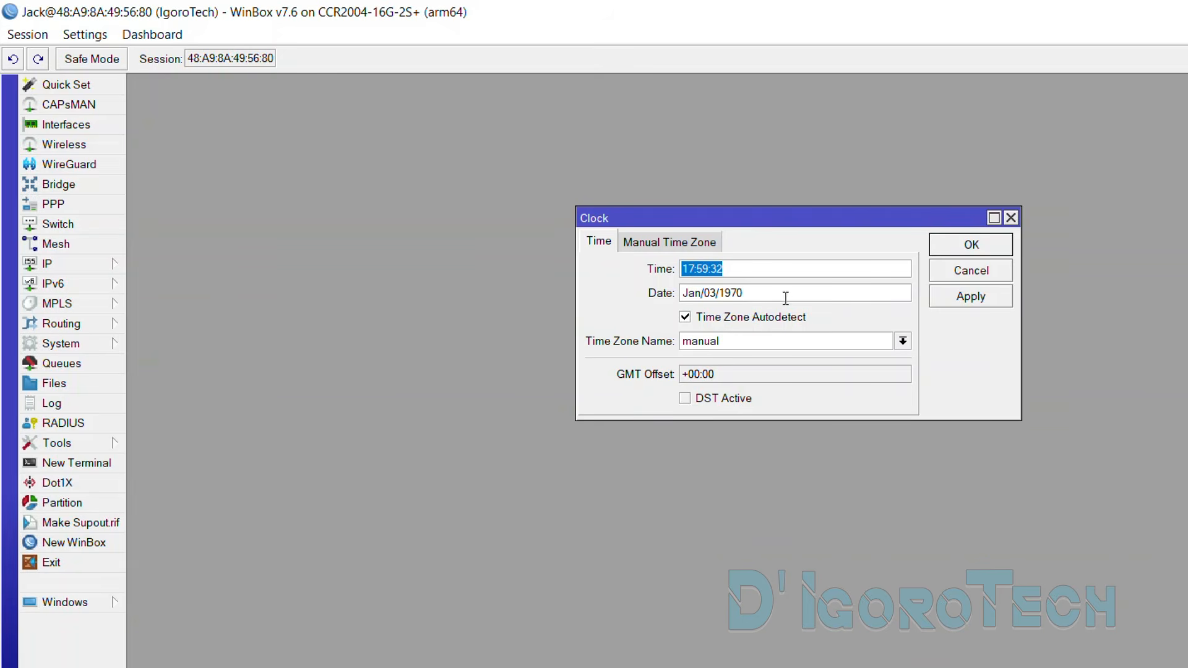
{"action": "left_click", "coordinate": [736, 293]}
{"action": "left_click_drag", "start_coordinate": [720, 295], "coordinate": [752, 295]}
{"action": "left_click", "coordinate": [755, 295]}
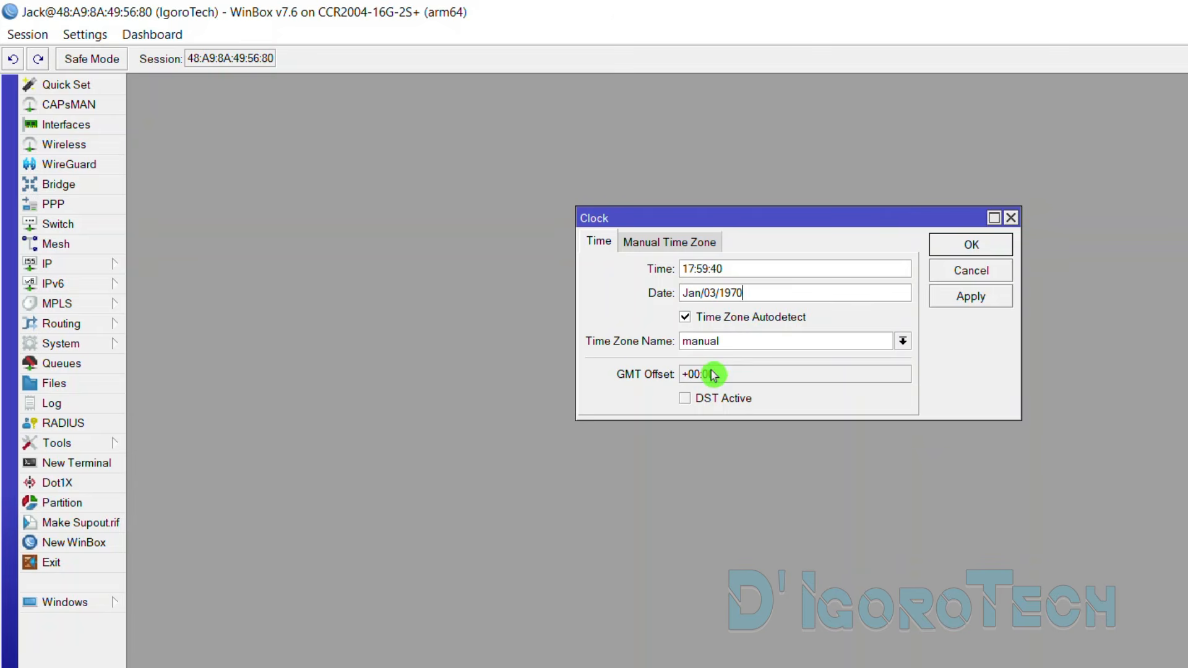
{"action": "left_click", "coordinate": [680, 241]}
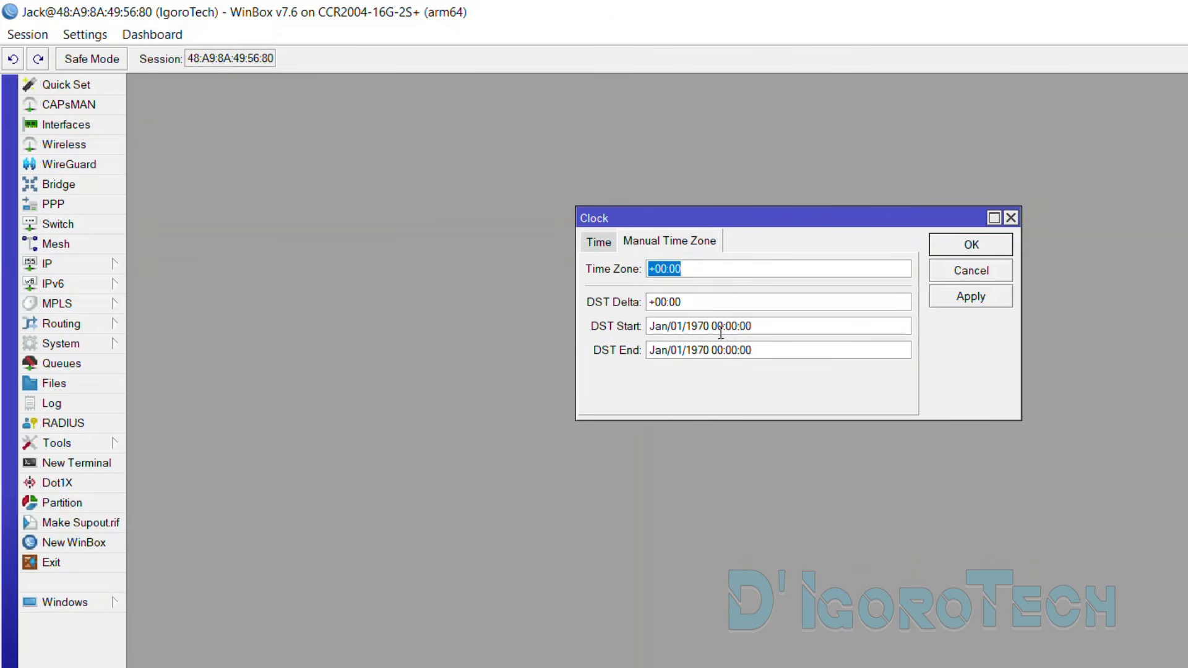
{"action": "left_click", "coordinate": [598, 242]}
{"action": "left_click", "coordinate": [100, 348]}
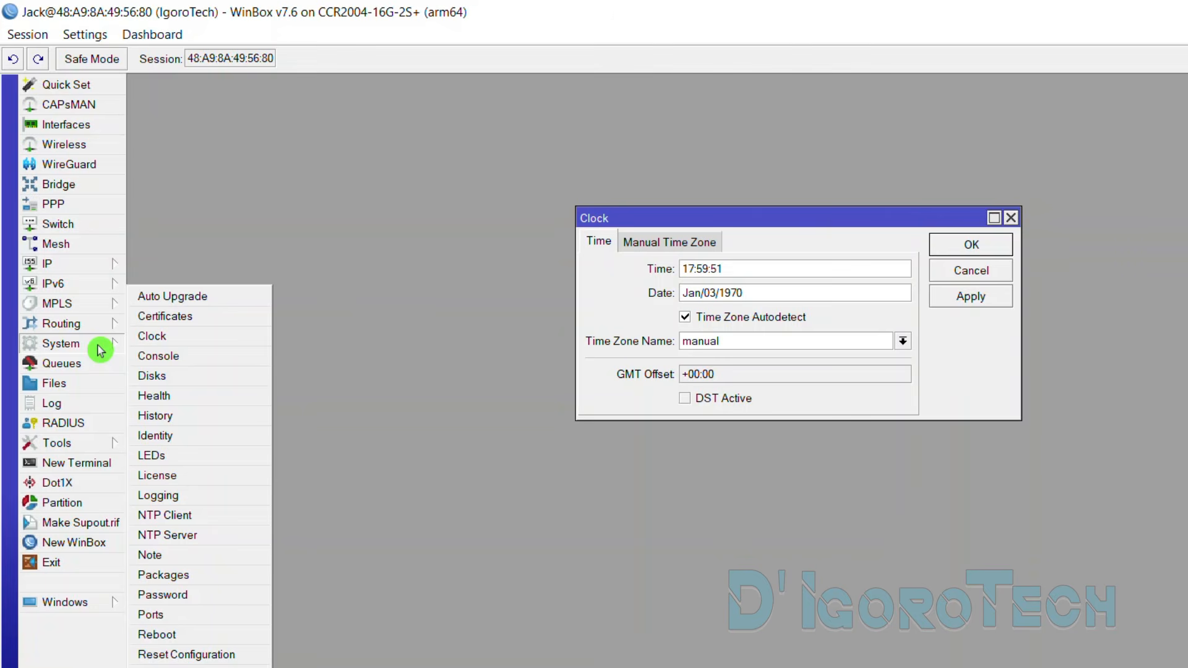
Enable the NTP client in unicast mode with servers pool.ntp.org and asia.pool.ntp.org
{"action": "left_click", "coordinate": [188, 517]}
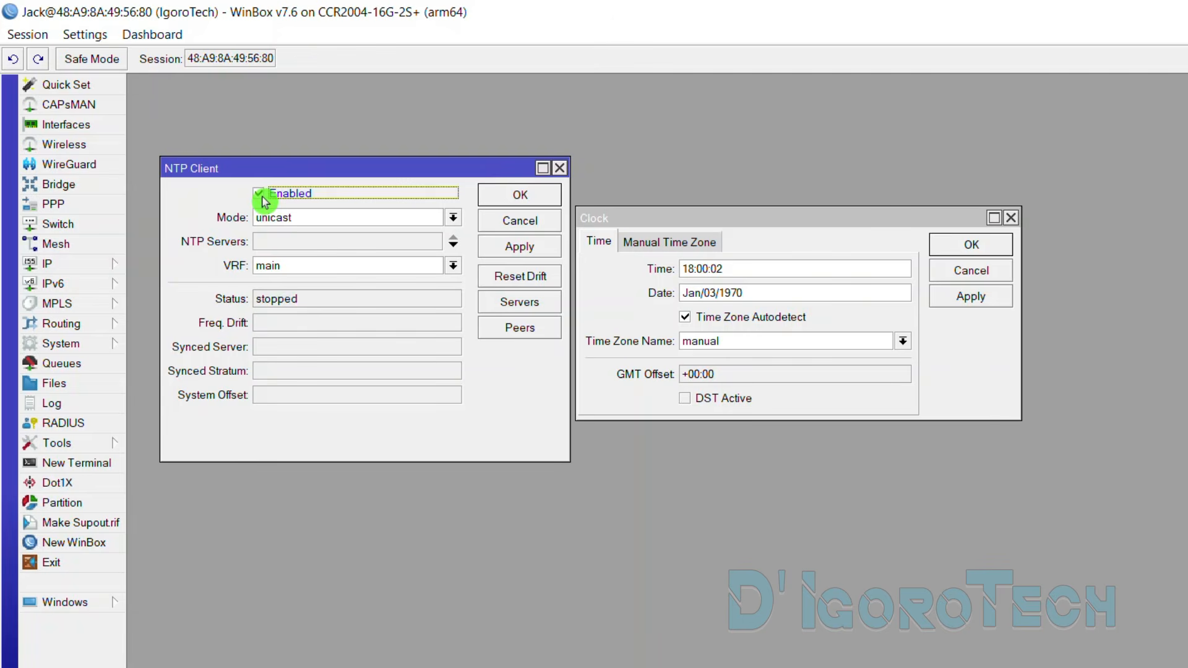
{"action": "left_click", "coordinate": [299, 215]}
{"action": "left_click", "coordinate": [298, 270]}
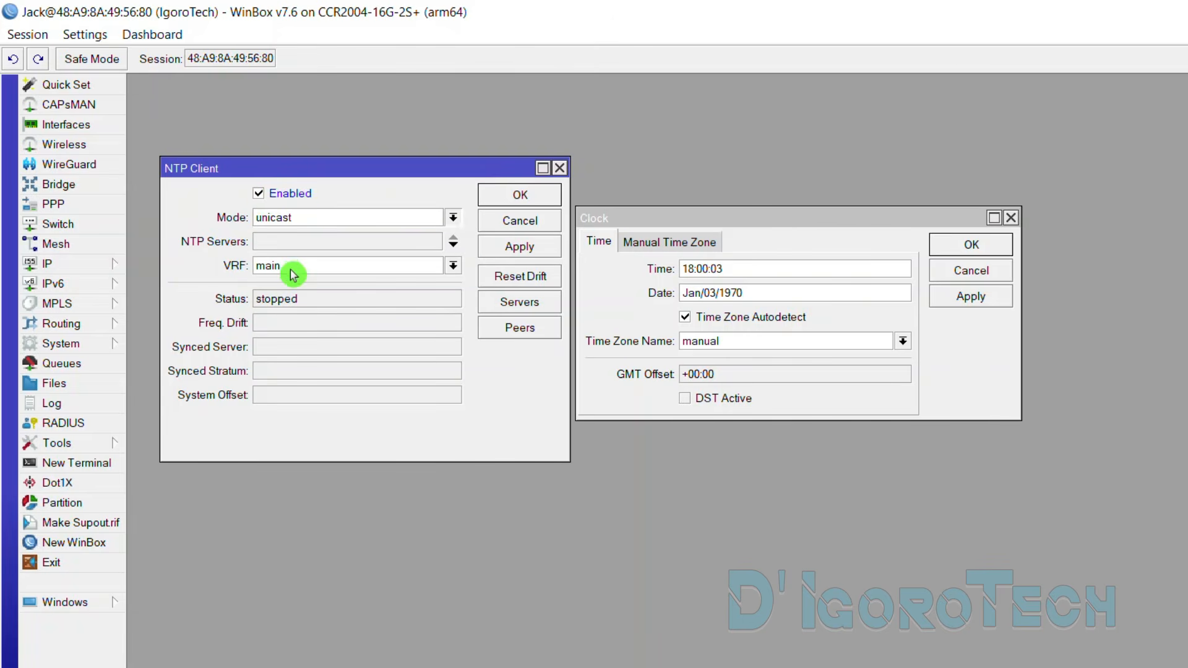
{"action": "left_click", "coordinate": [285, 248]}
{"action": "type", "text": "pool.ntp.org"}
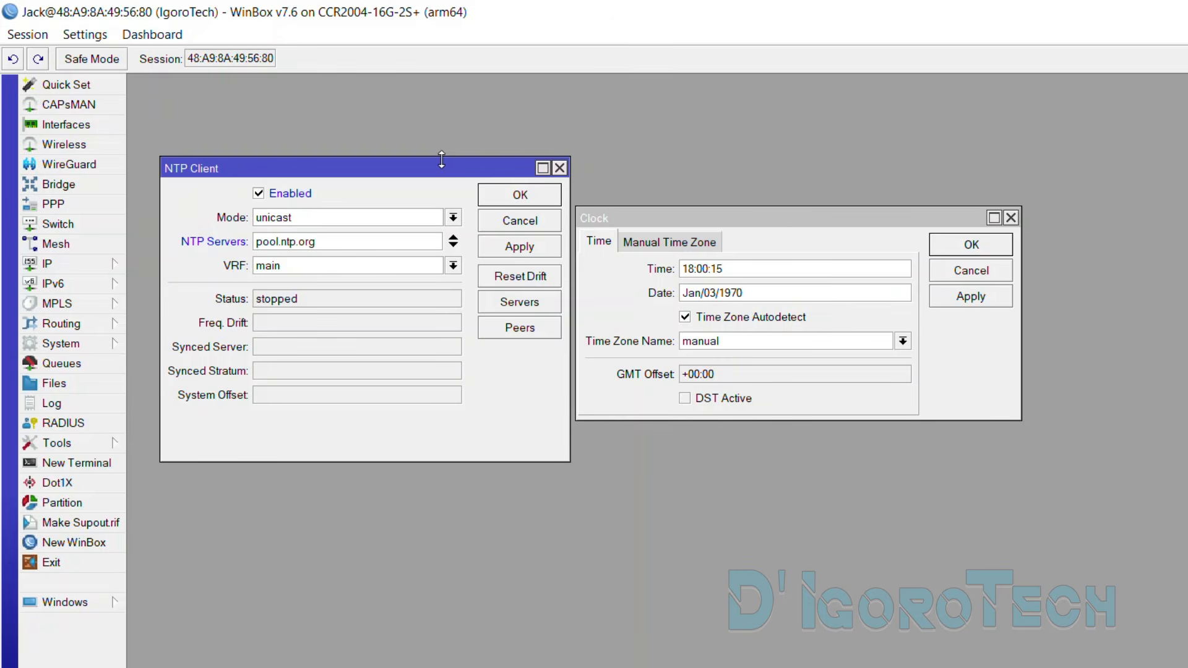
{"action": "left_click", "coordinate": [455, 250]}
{"action": "type", "text": "asia.pool.ntp.org"}
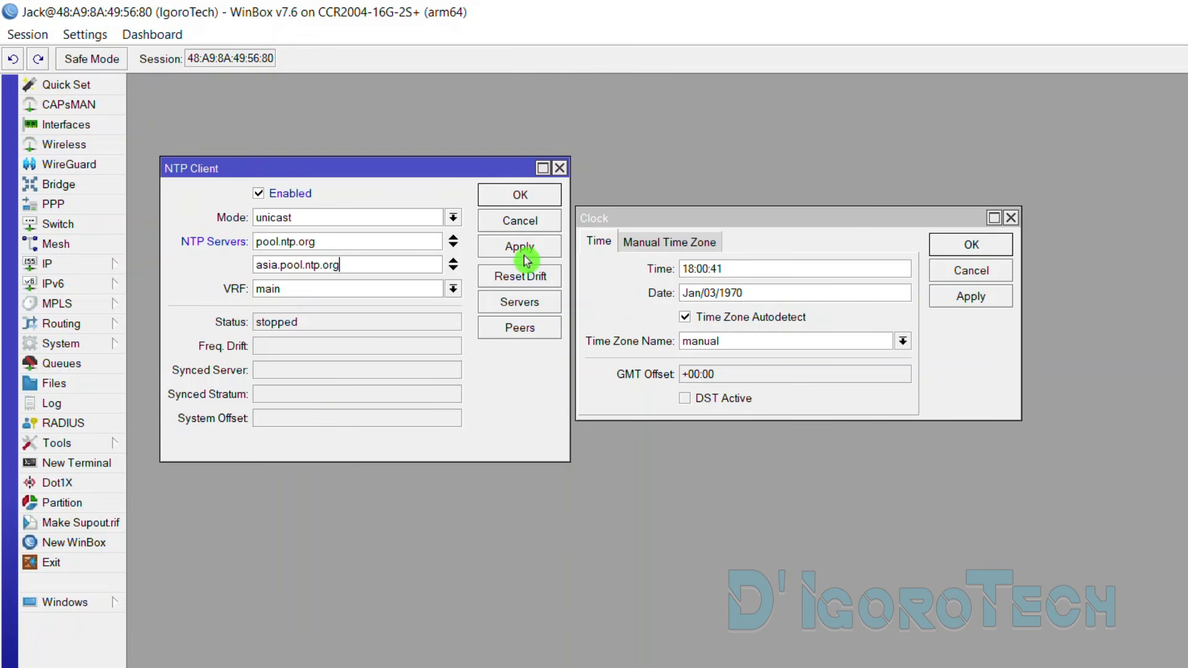
{"action": "left_click", "coordinate": [520, 246]}
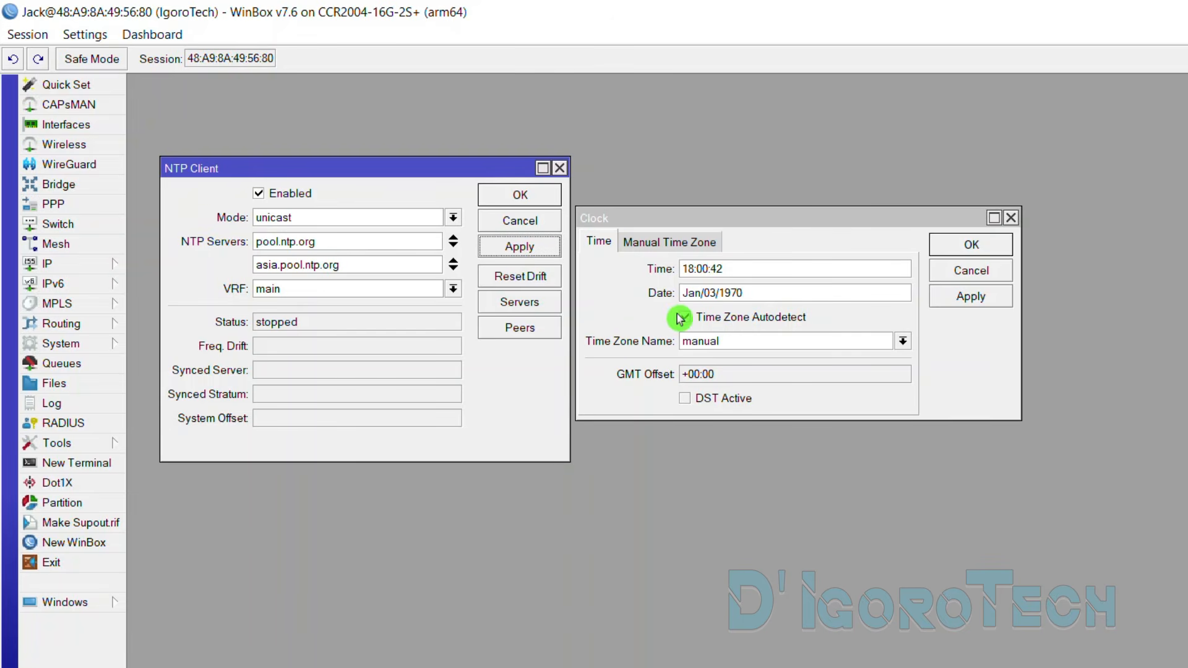
Check the NTP sync status and the router clock's updated date Jun/04/2023
{"action": "left_click", "coordinate": [682, 317]}
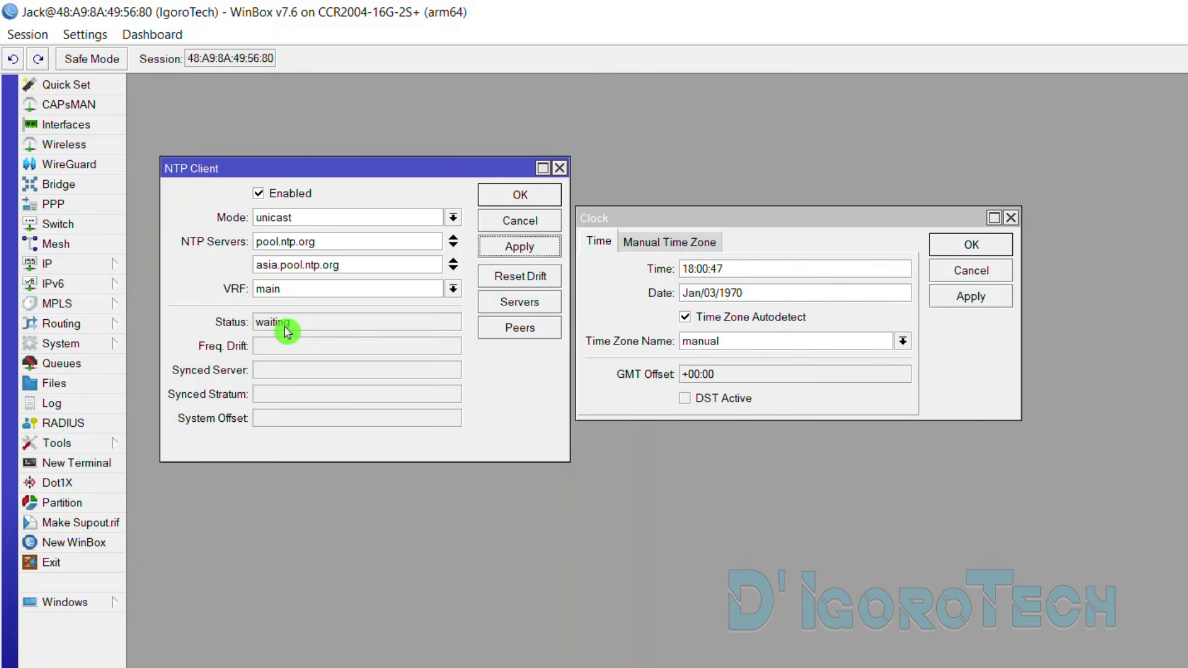
{"action": "left_click", "coordinate": [328, 326]}
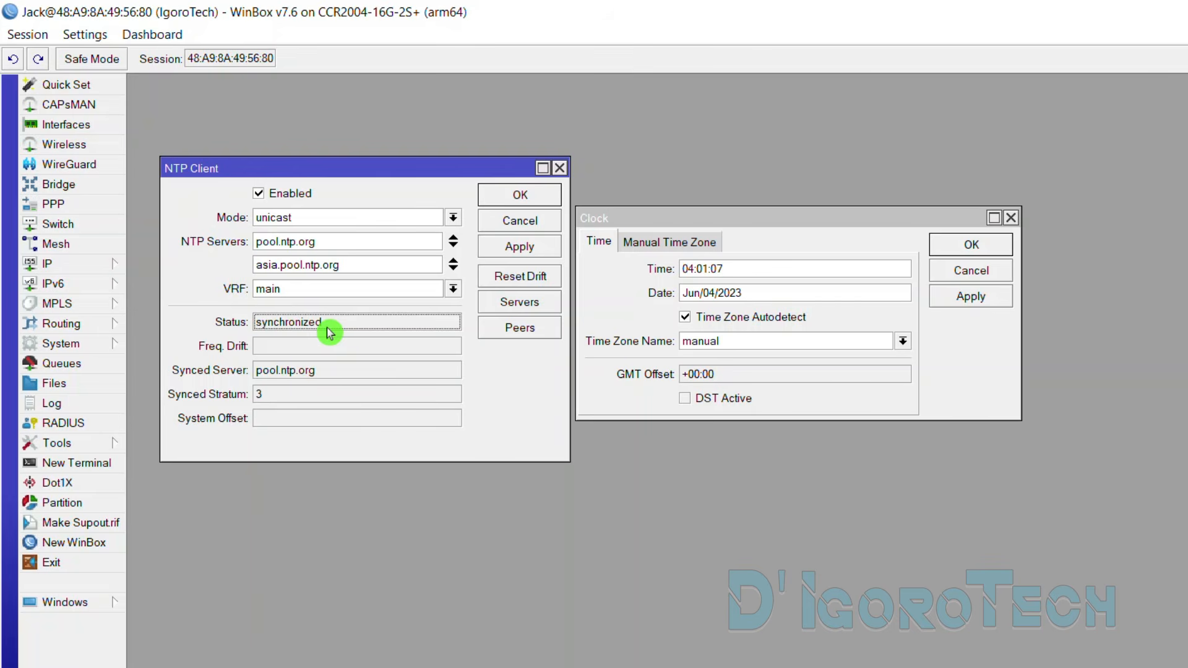
{"action": "double_click", "coordinate": [743, 292]}
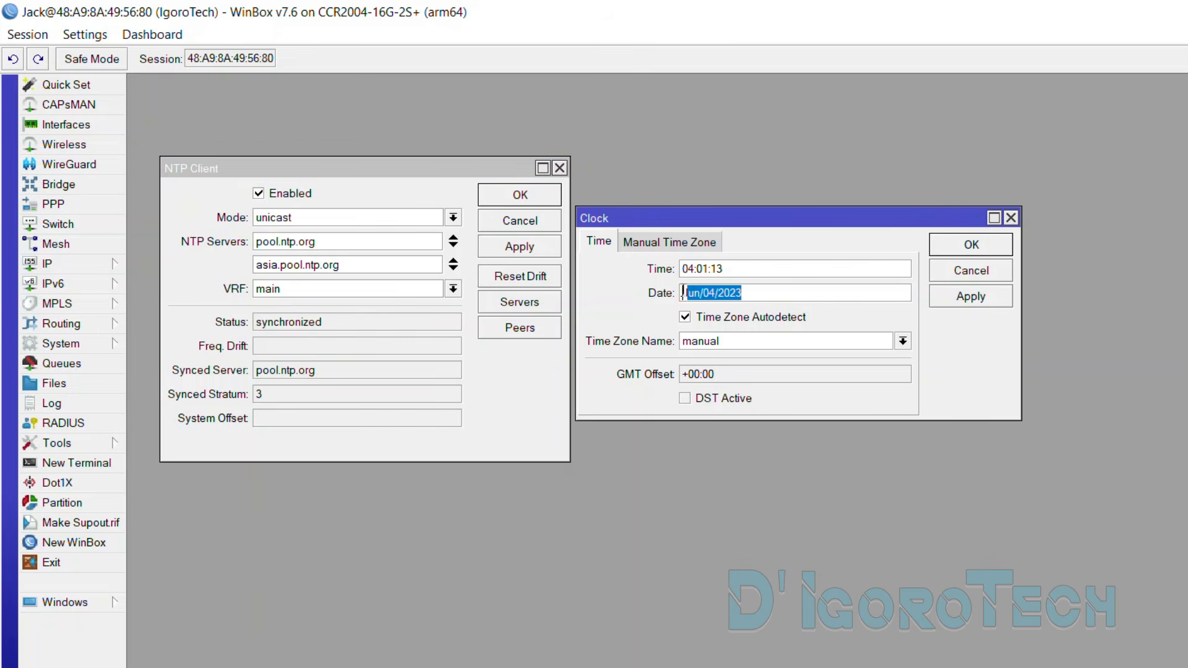
{"action": "left_click", "coordinate": [731, 269]}
{"action": "left_click_drag", "start_coordinate": [713, 268], "coordinate": [684, 269]}
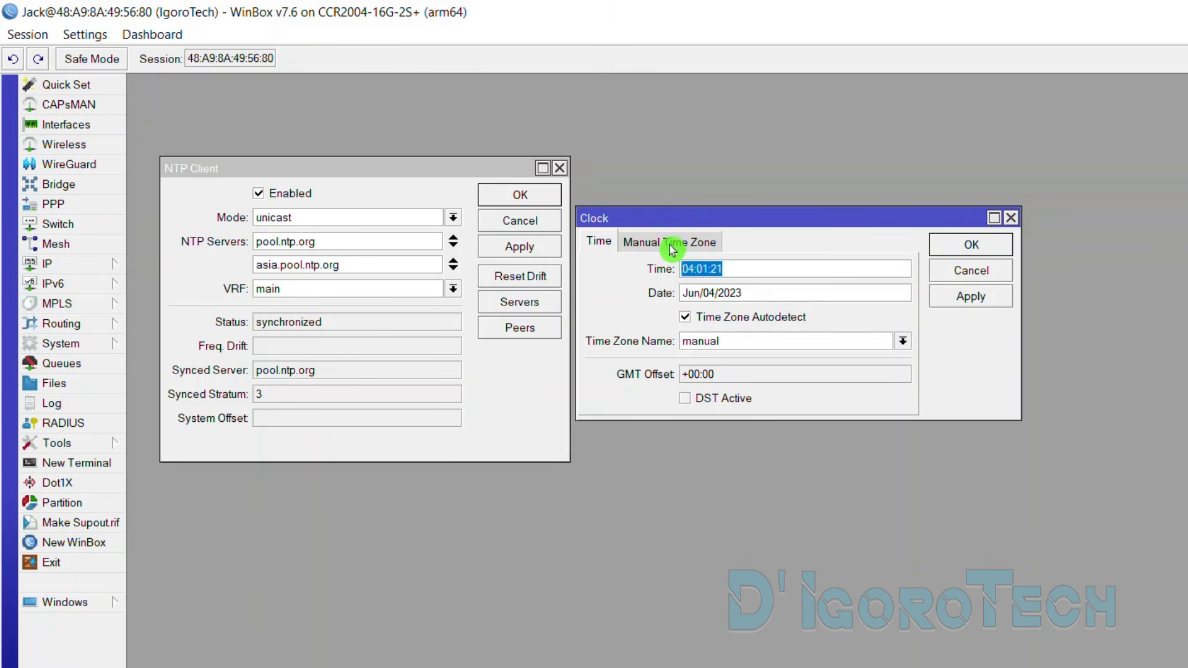
Set the manual time zone GMT offset to +08:00
{"action": "left_click", "coordinate": [708, 376]}
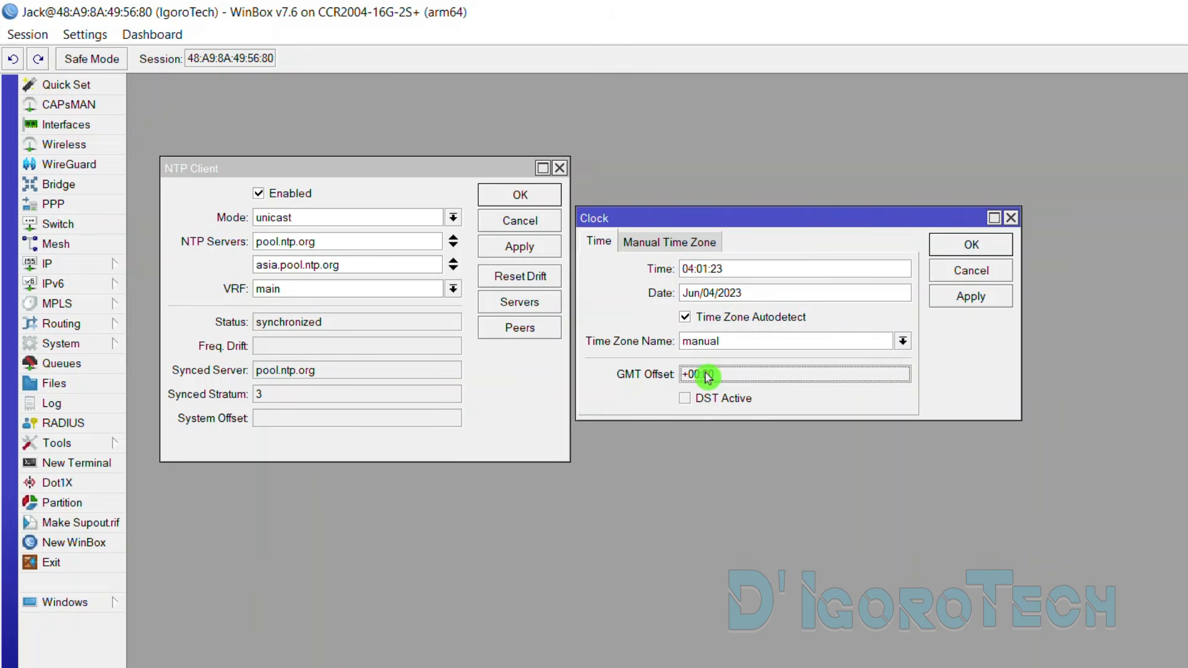
{"action": "left_click", "coordinate": [676, 241]}
{"action": "left_click", "coordinate": [682, 268]}
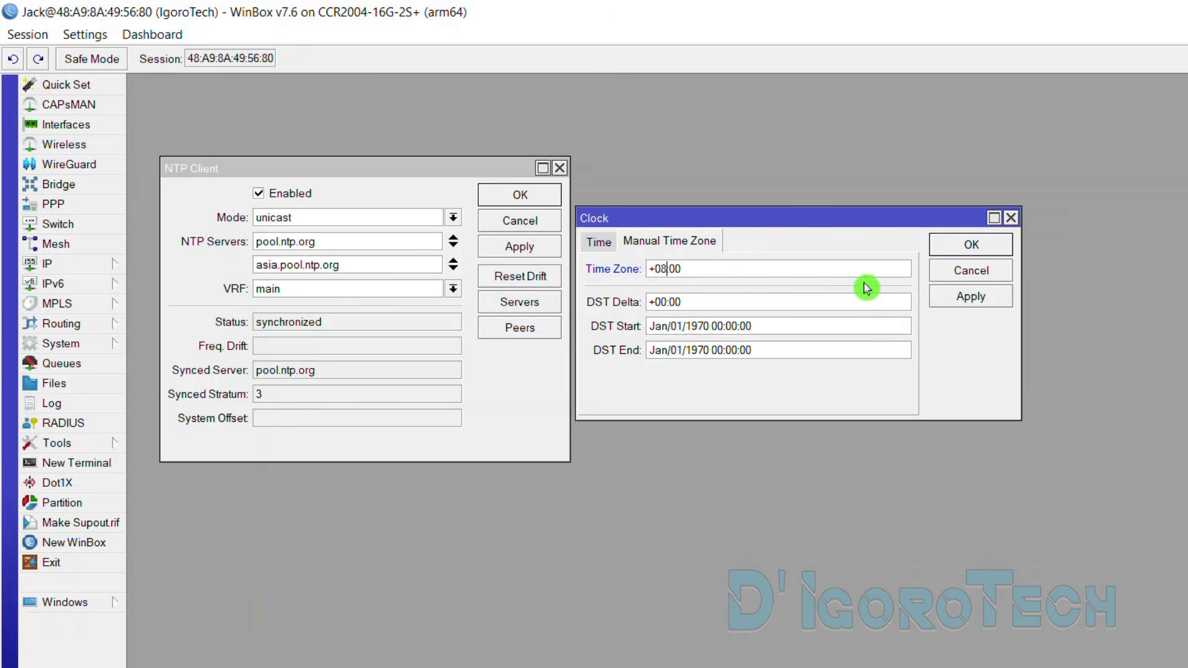
{"action": "left_click", "coordinate": [970, 297]}
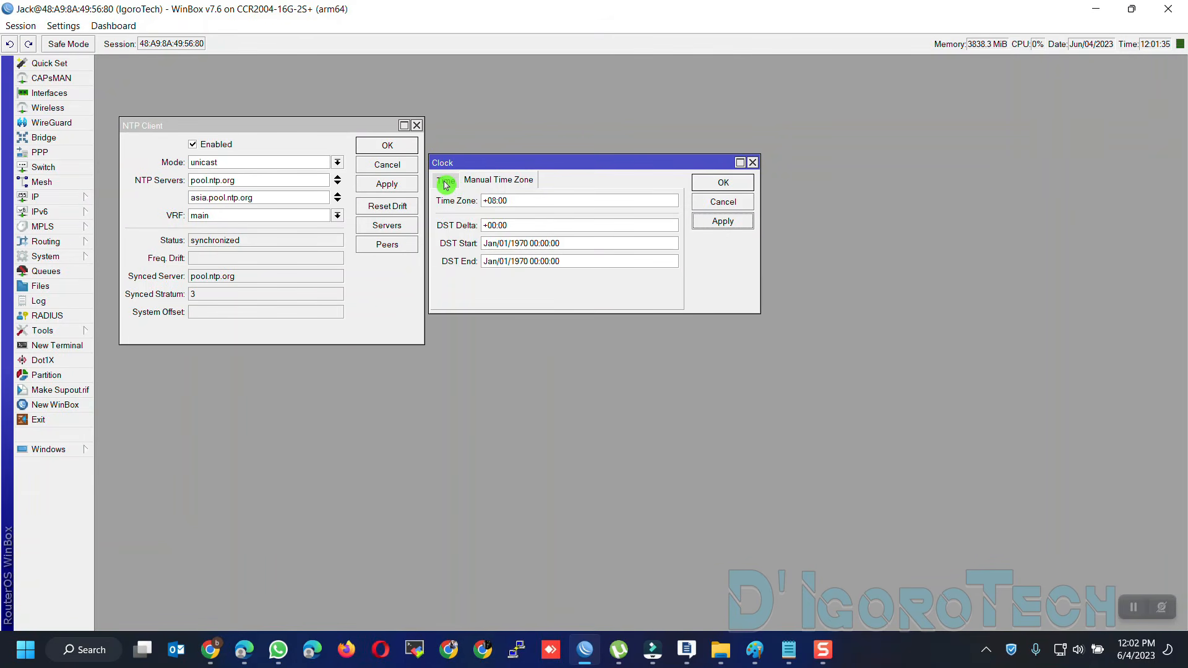
Choose Asia/Kuala_Lumpur as the time zone name and apply it
{"action": "left_click", "coordinate": [446, 184]}
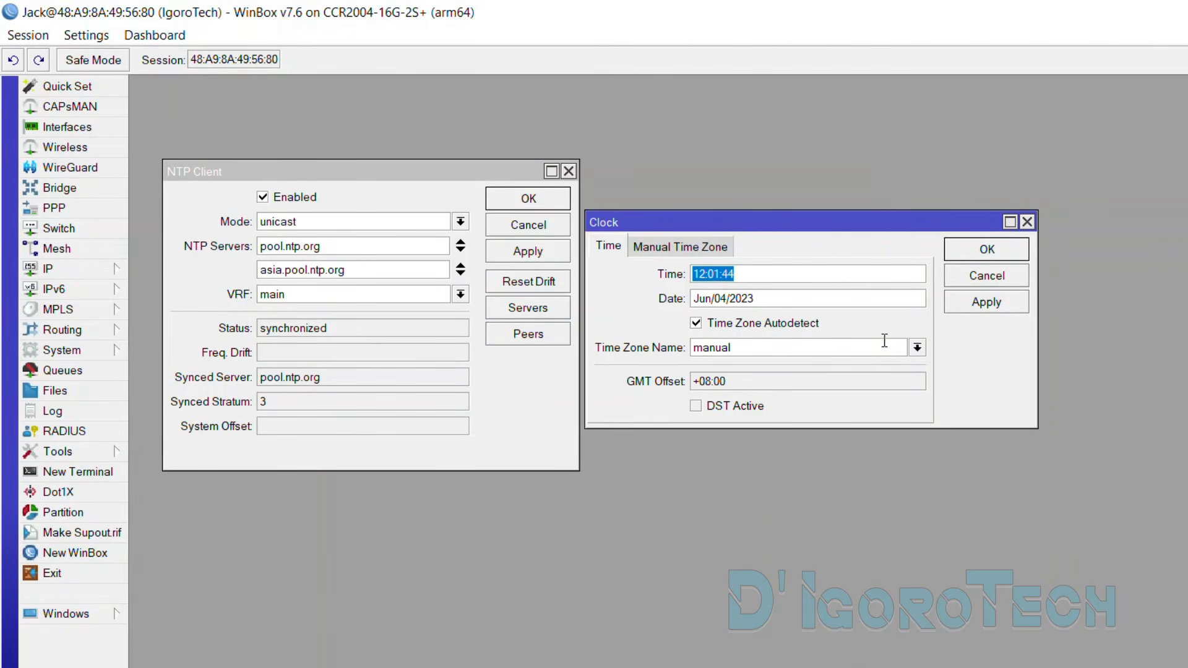
{"action": "left_click", "coordinate": [918, 348]}
{"action": "left_click_drag", "start_coordinate": [934, 379], "coordinate": [939, 437]}
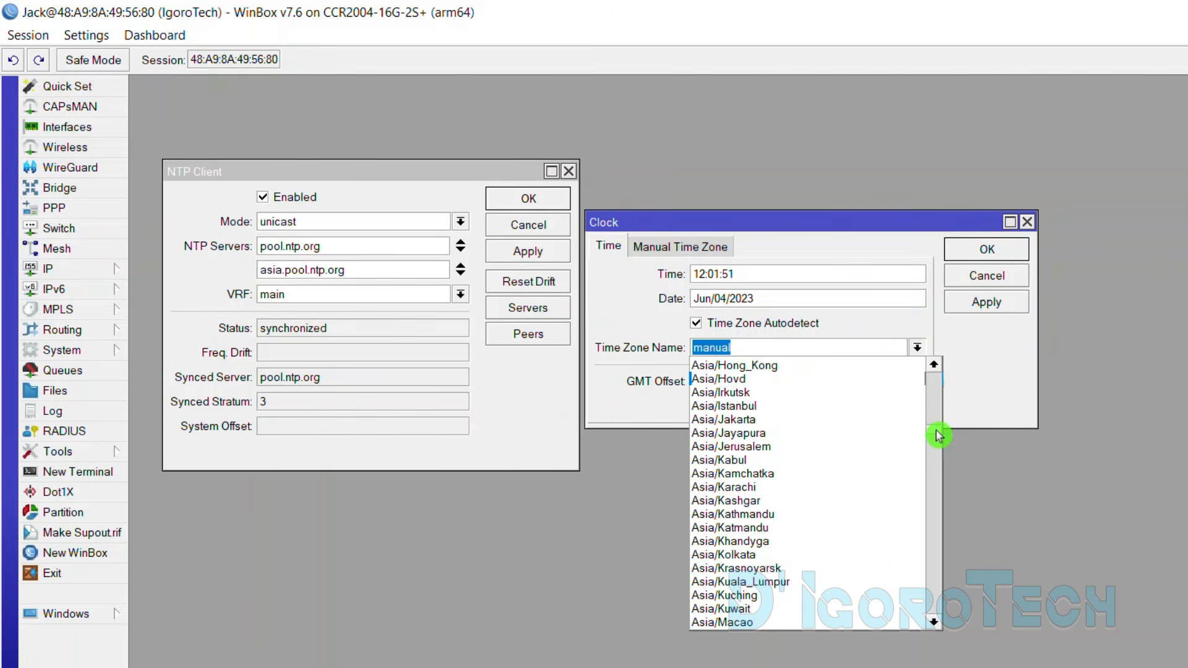
{"action": "left_click", "coordinate": [753, 585]}
{"action": "left_click", "coordinate": [997, 313]}
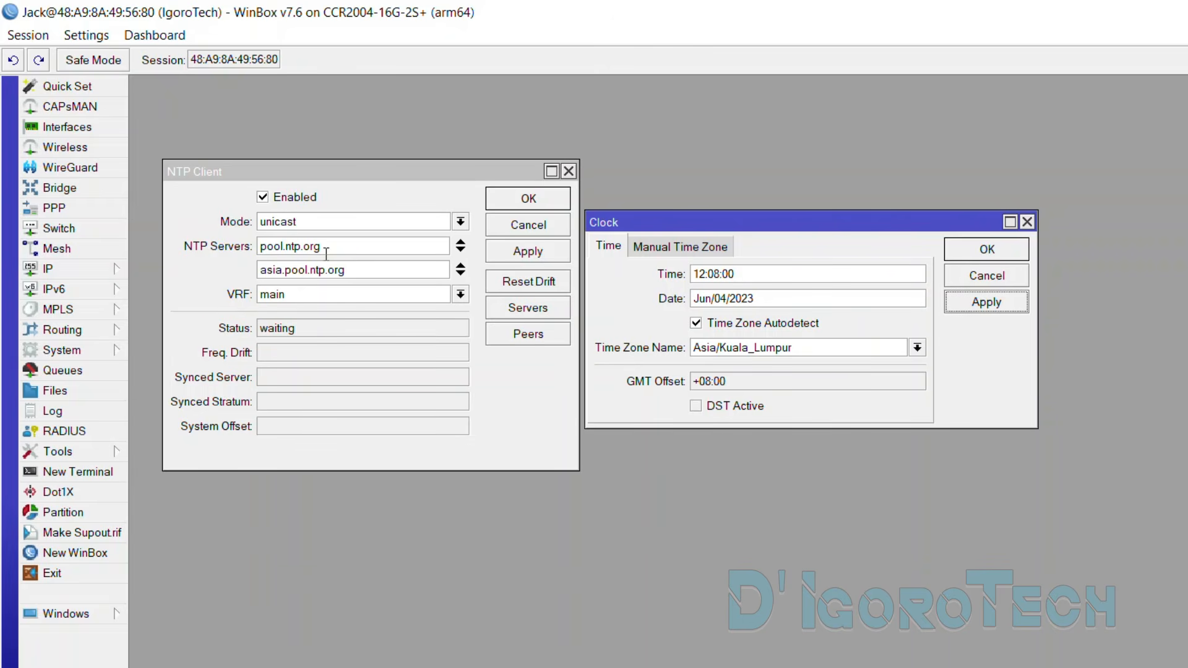
Disable and re-enable the NTP client so it synchronizes again
{"action": "left_click", "coordinate": [262, 197]}
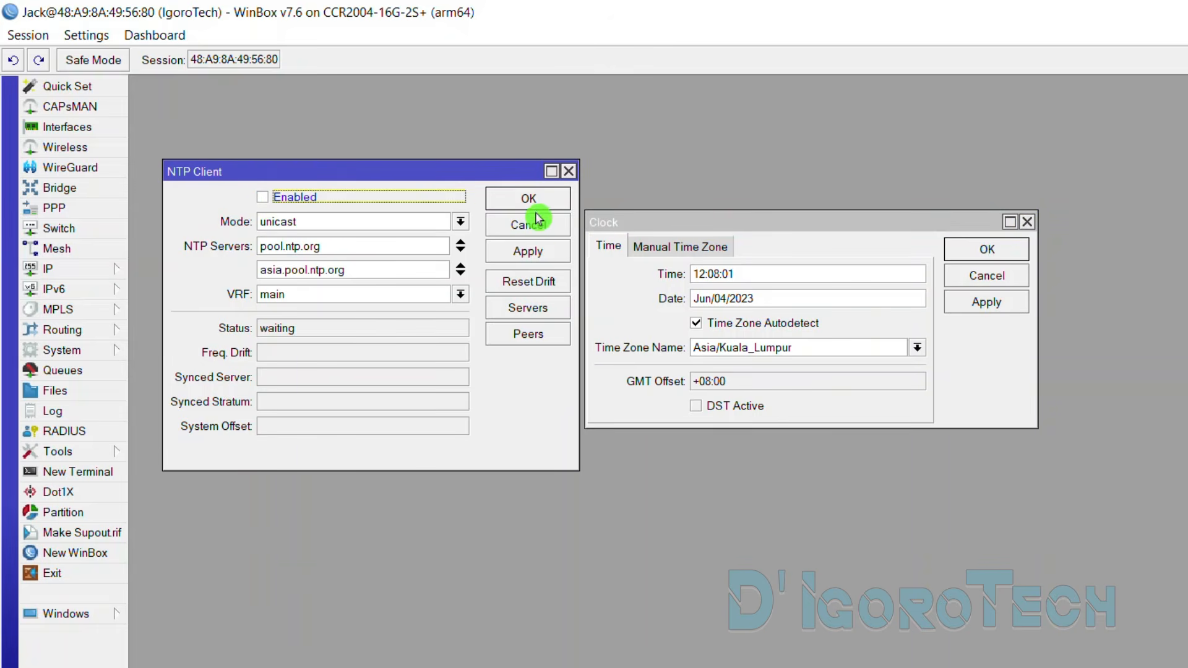
{"action": "left_click", "coordinate": [529, 252]}
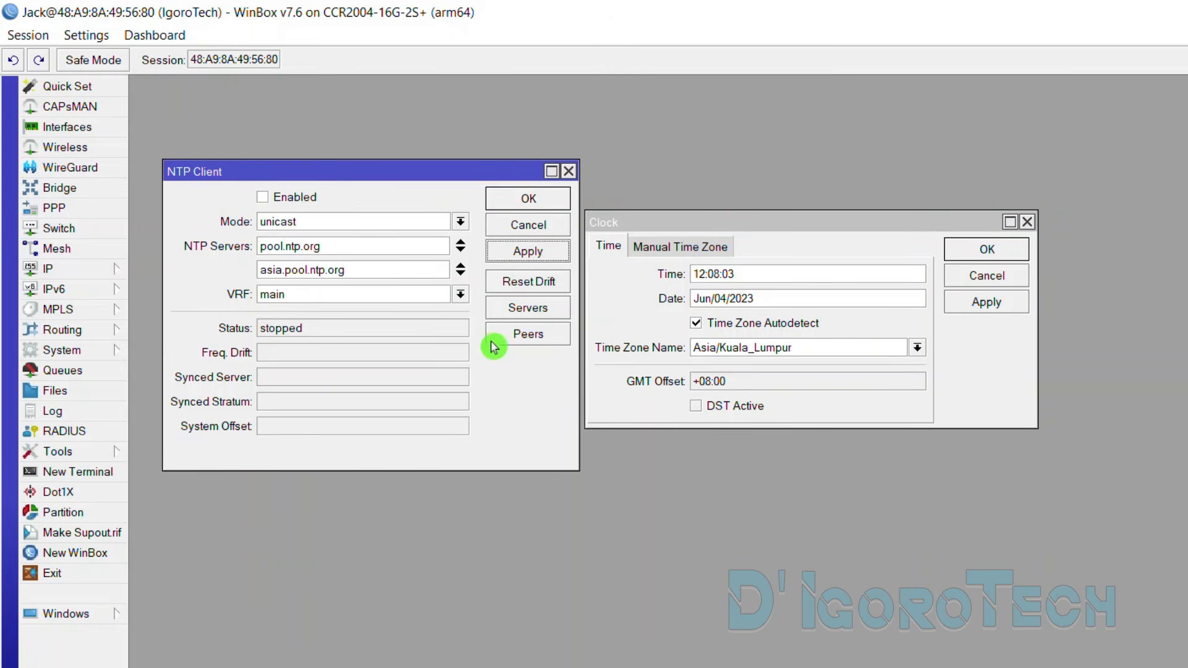
{"action": "left_click", "coordinate": [263, 197]}
{"action": "left_click", "coordinate": [528, 251]}
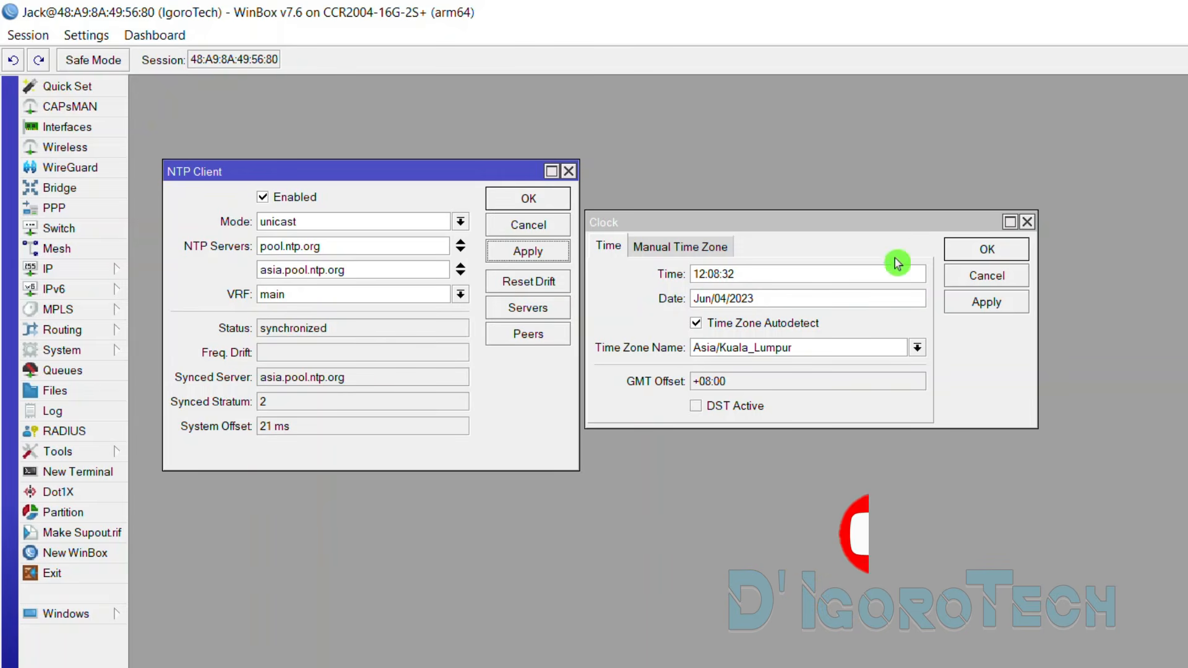
Confirm the Clock and NTP Client settings and bring up the Interface List
{"action": "left_click", "coordinate": [983, 254]}
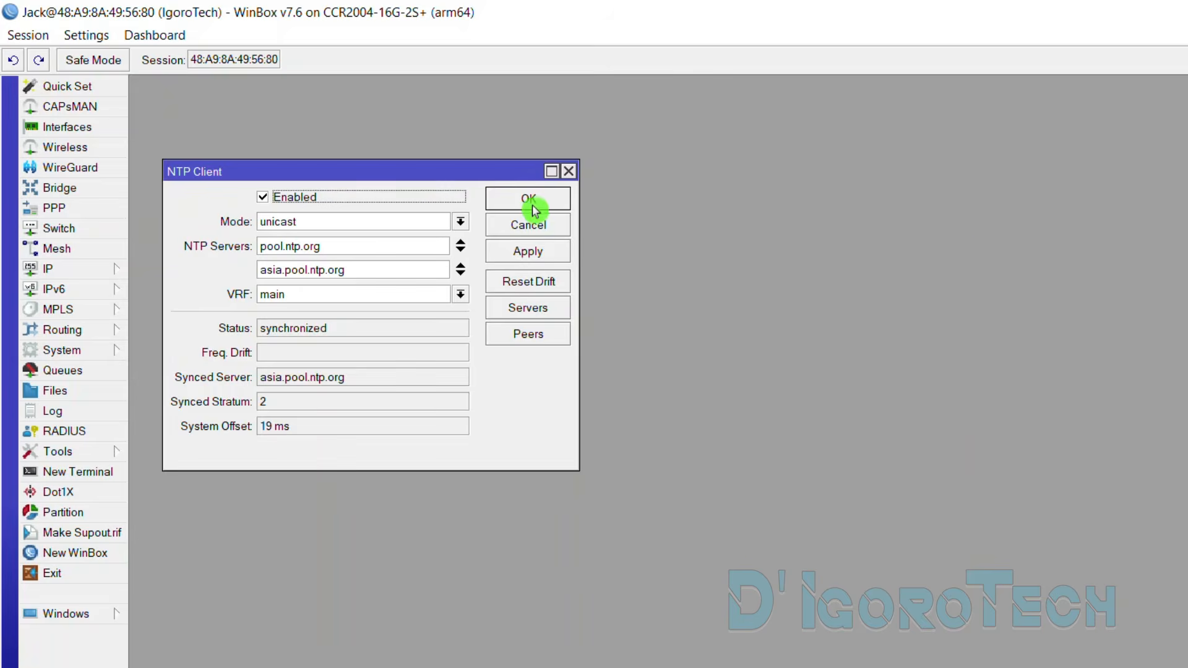
{"action": "left_click", "coordinate": [530, 200]}
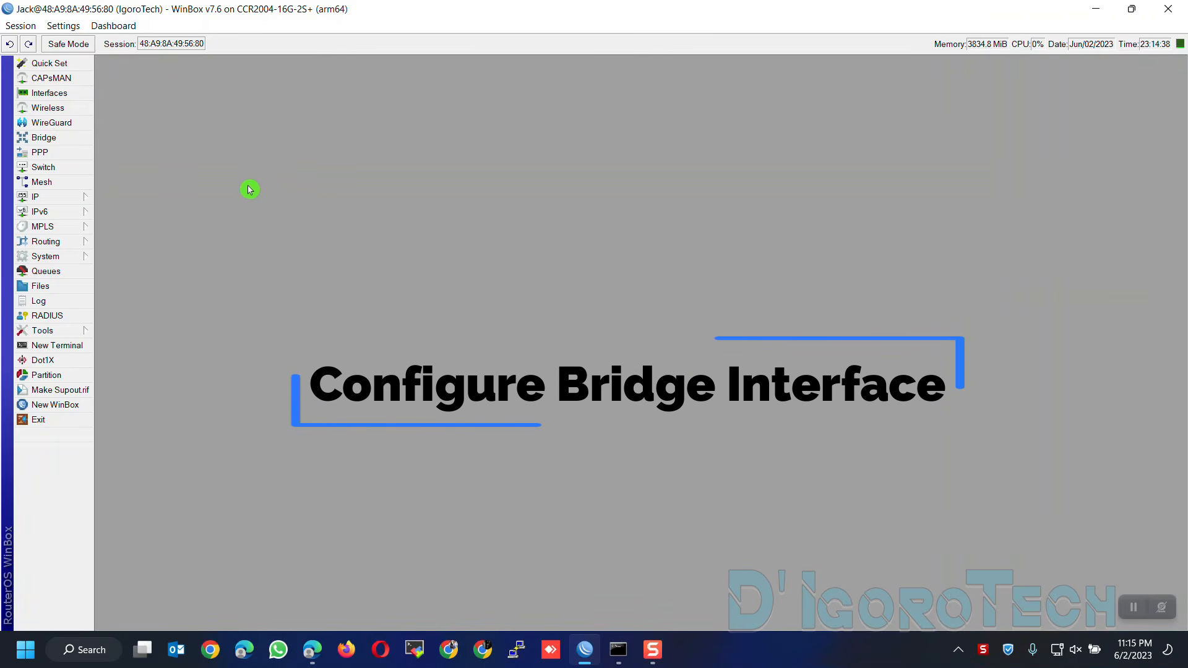
{"action": "left_click", "coordinate": [50, 93]}
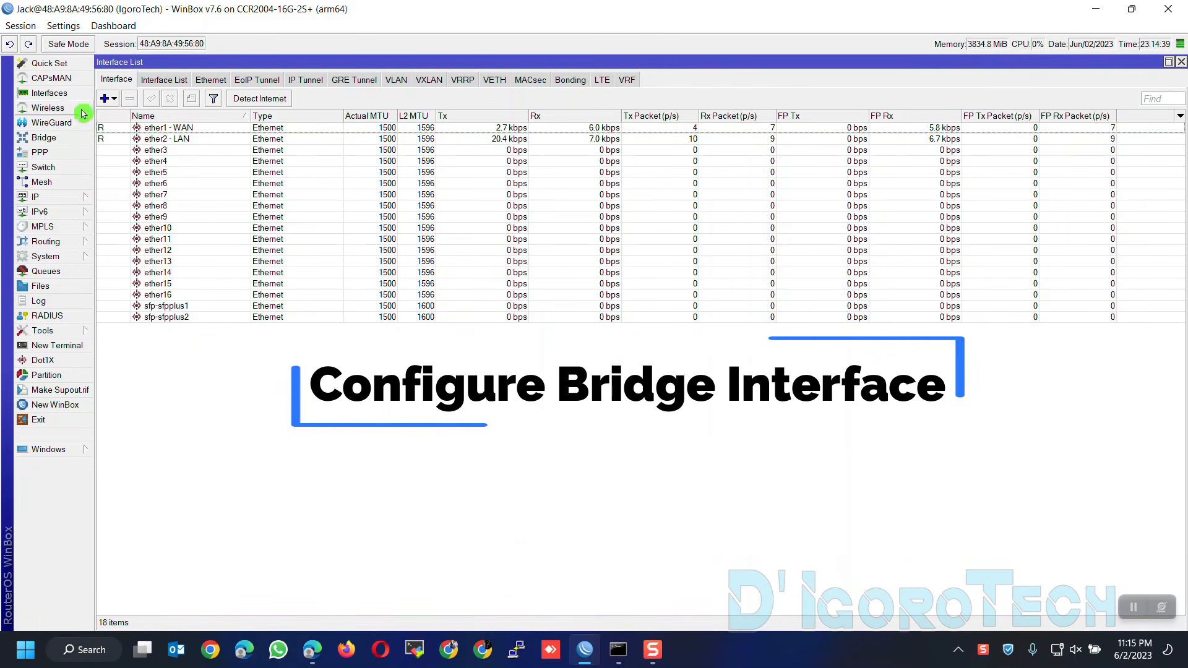
{"action": "left_click", "coordinate": [190, 148]}
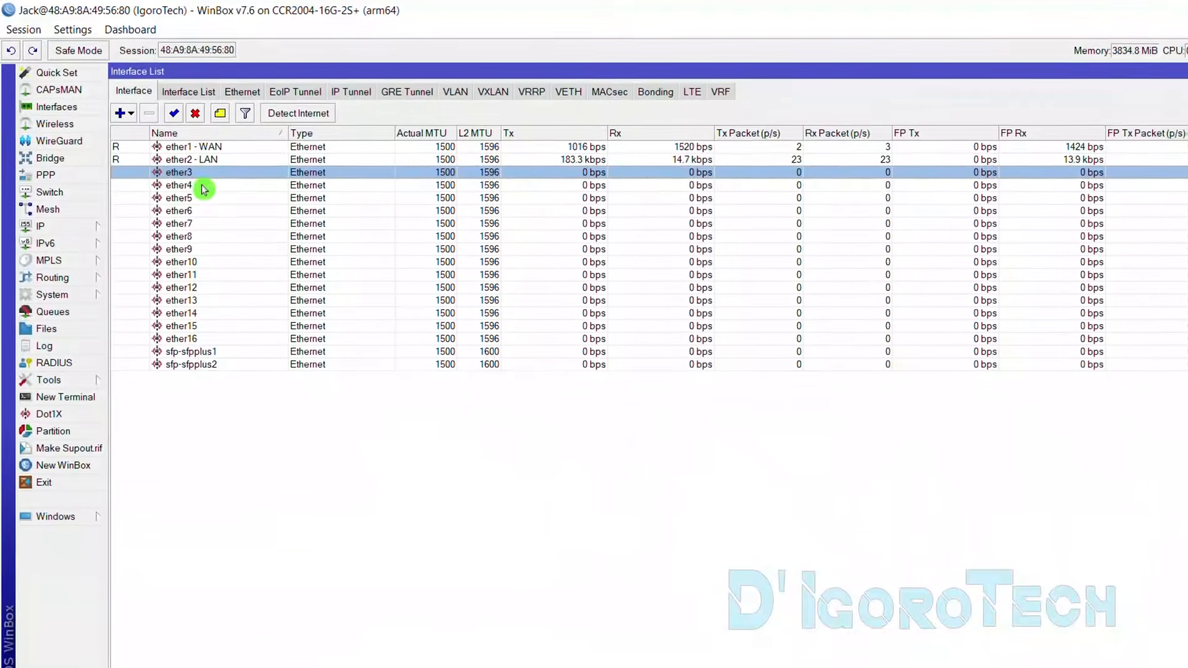
{"action": "left_click", "coordinate": [201, 198]}
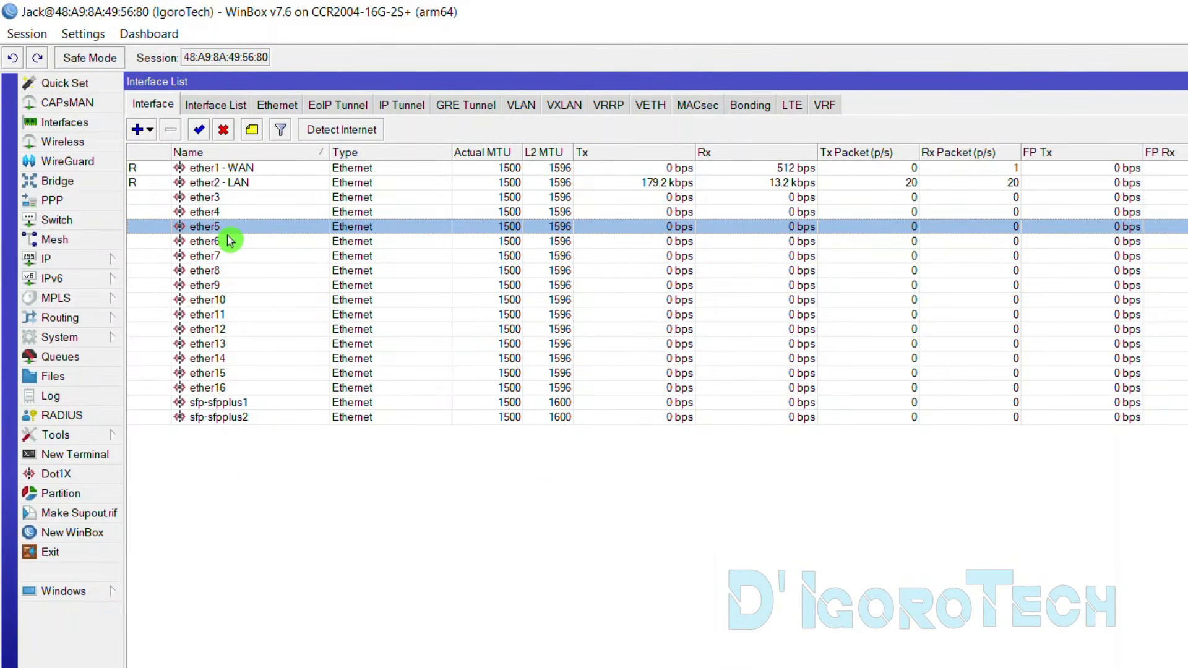
{"action": "left_click", "coordinate": [225, 198]}
{"action": "left_click", "coordinate": [226, 188]}
{"action": "left_click", "coordinate": [227, 198]}
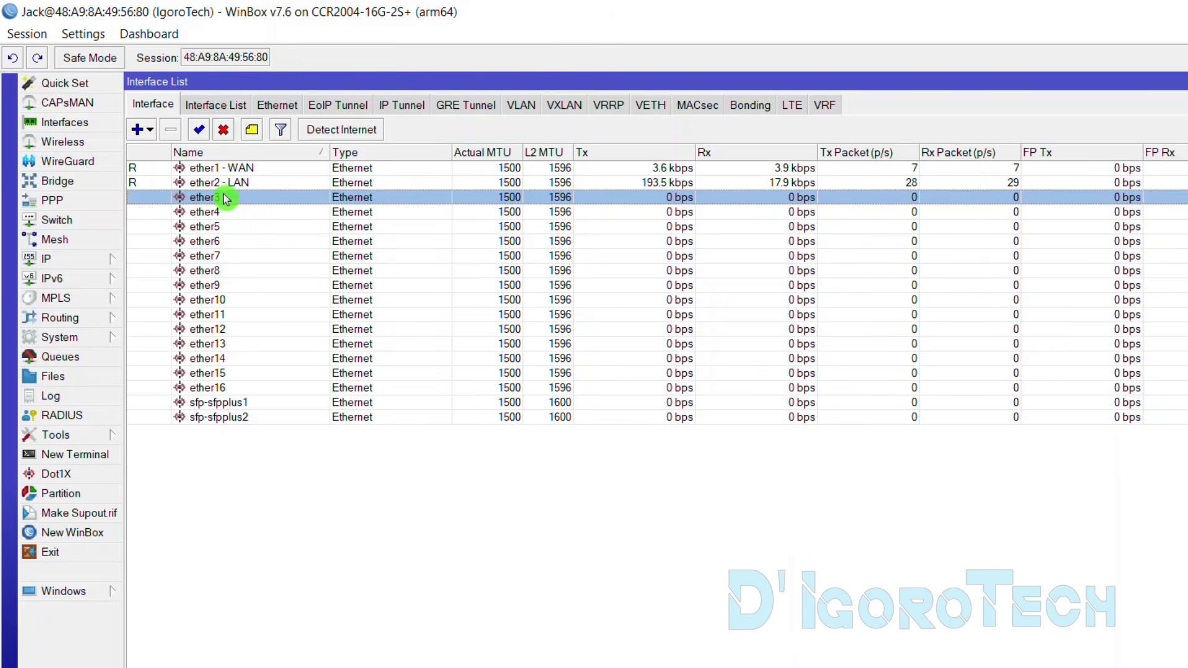
{"action": "left_click", "coordinate": [225, 213]}
{"action": "left_click", "coordinate": [220, 228]}
{"action": "left_click", "coordinate": [213, 184]}
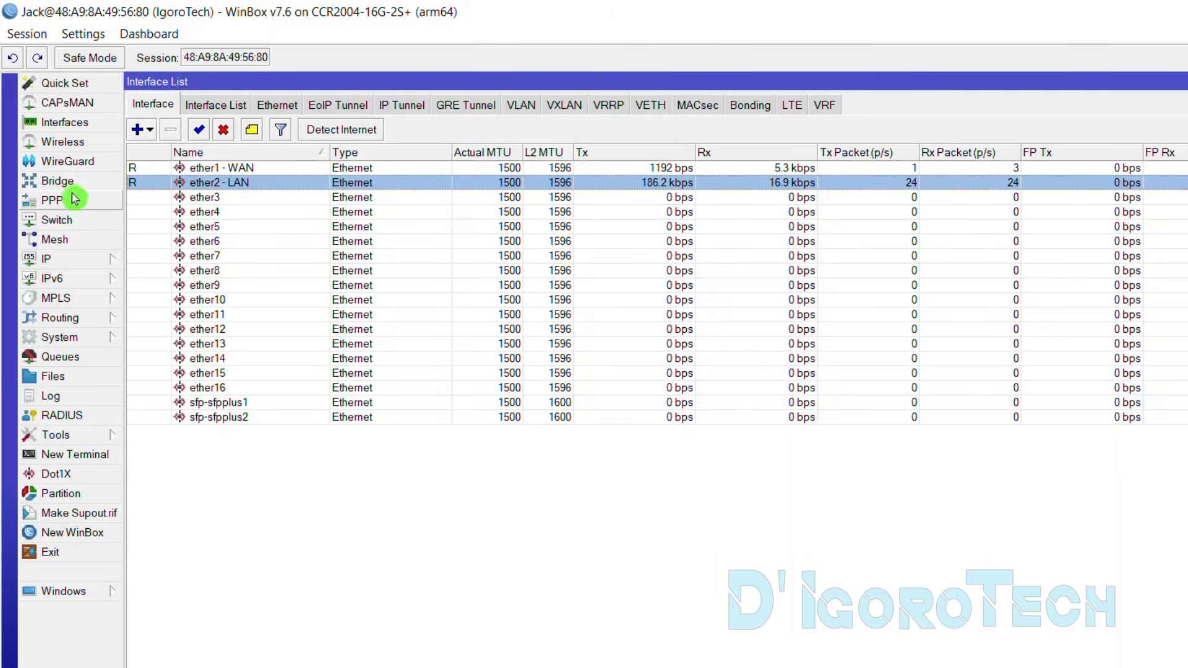
Add a bridge named 'LAN - Bridge' and view its still-empty Ports list
{"action": "left_click", "coordinate": [62, 186]}
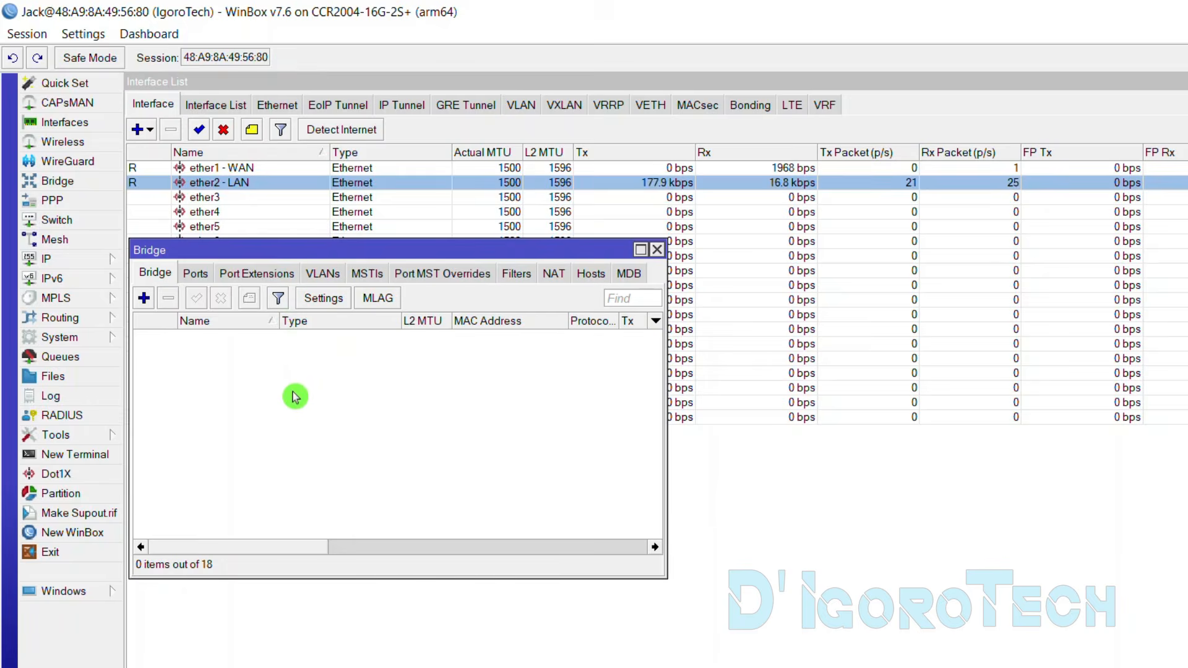
{"action": "left_click", "coordinate": [145, 301]}
{"action": "left_click_drag", "start_coordinate": [773, 248], "coordinate": [837, 256]}
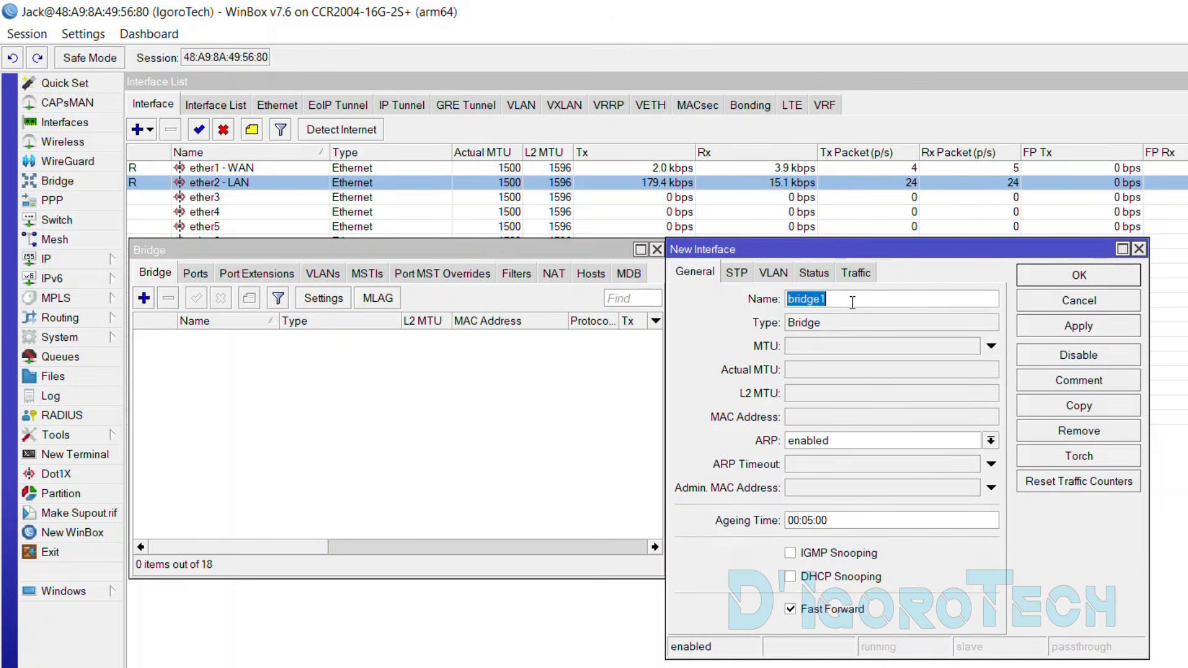
{"action": "type", "text": "LAN - B"}
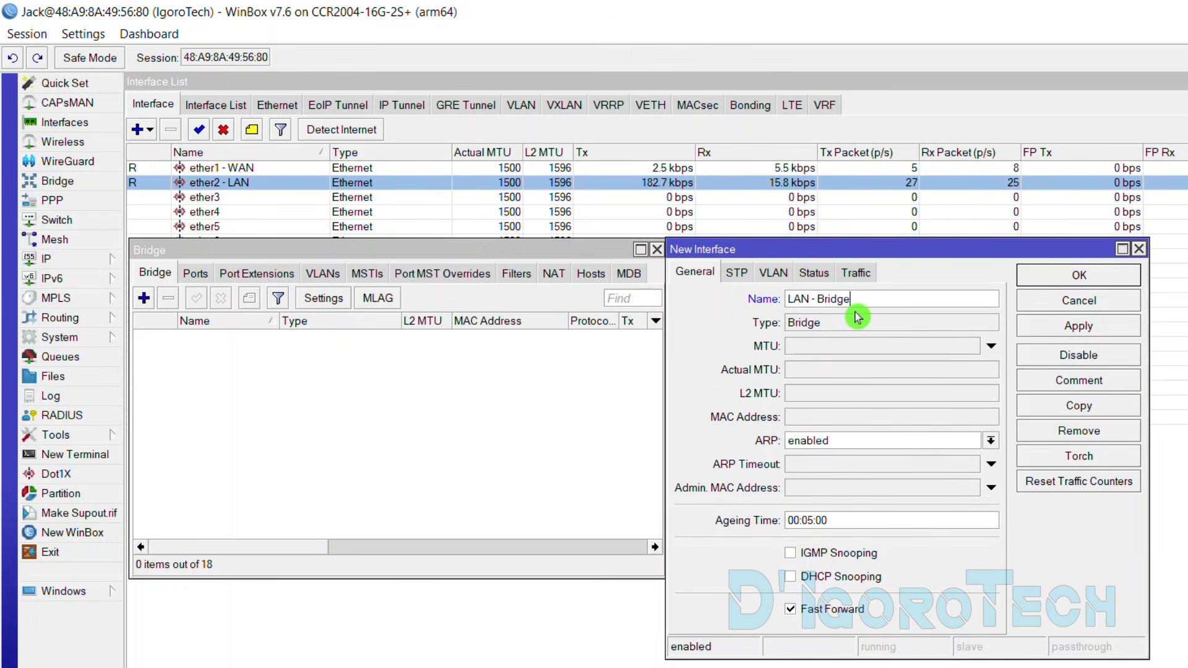
{"action": "left_click", "coordinate": [1061, 274]}
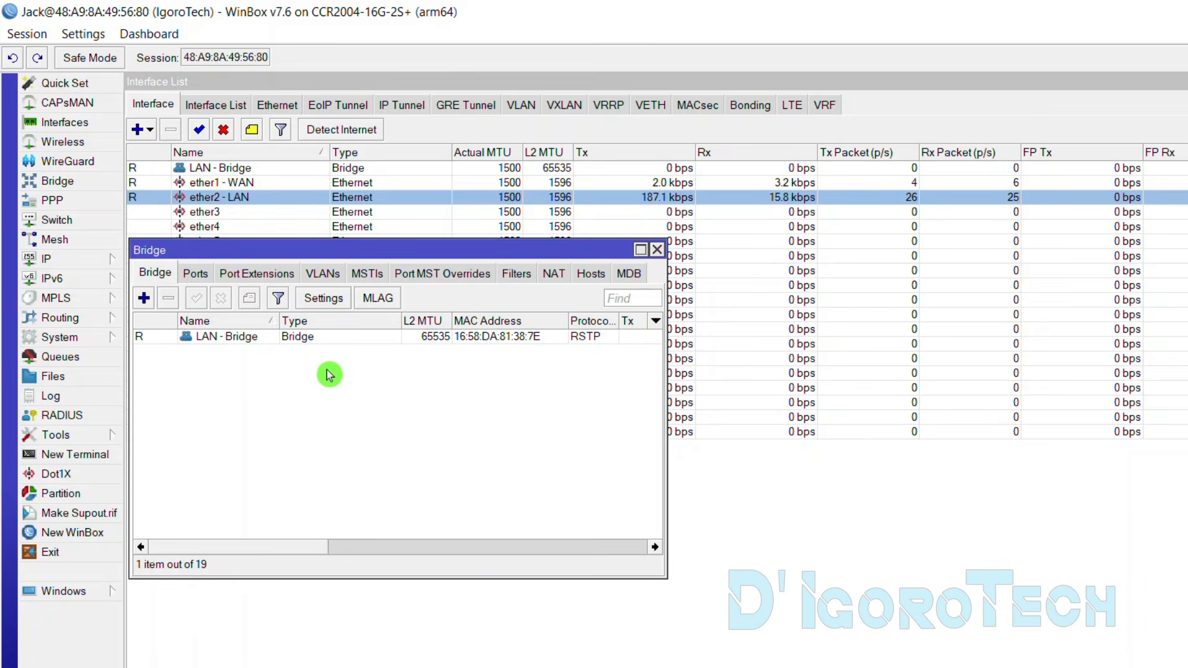
{"action": "left_click", "coordinate": [269, 342]}
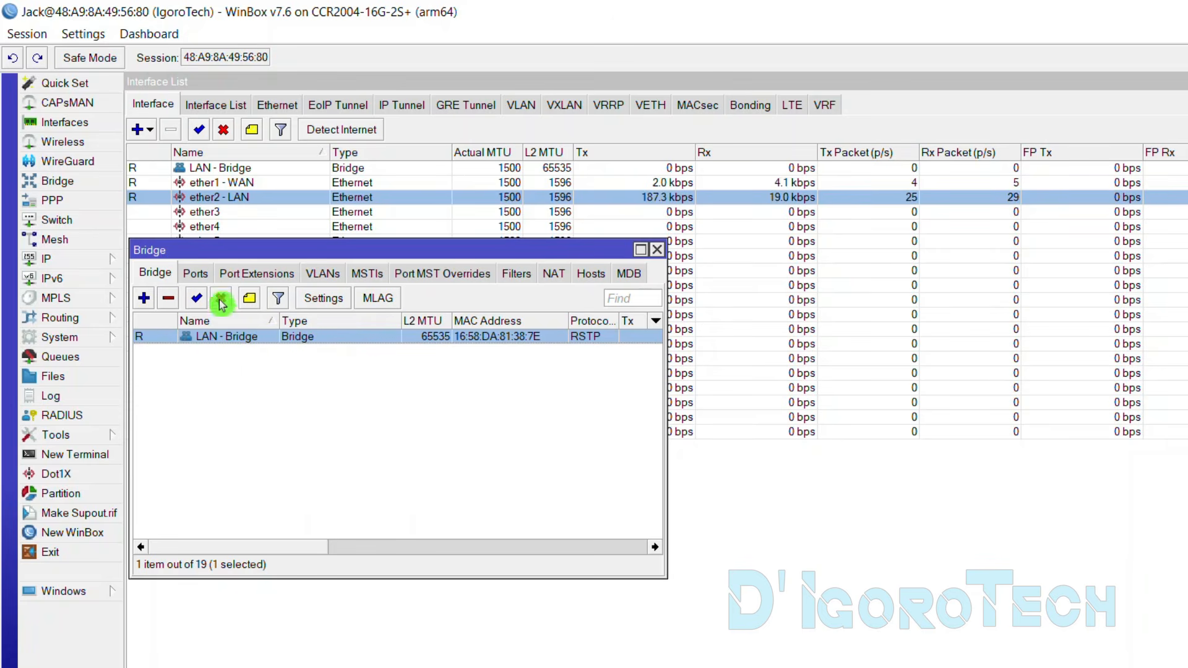
{"action": "left_click", "coordinate": [197, 275]}
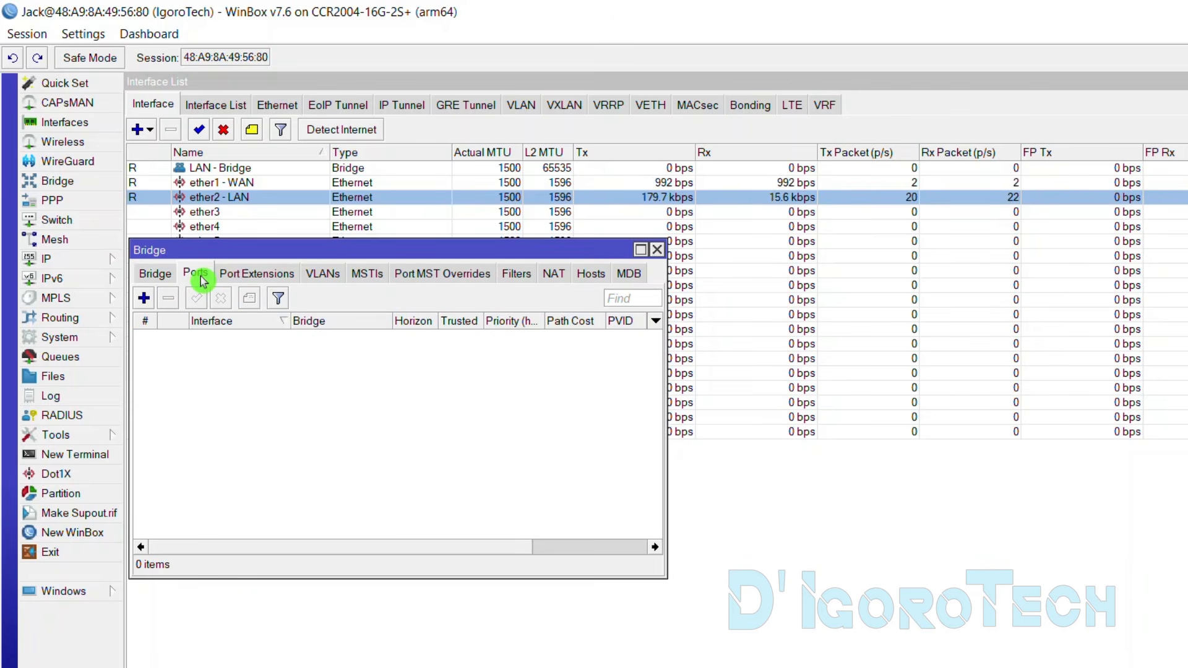
Create a bridge port for interface ether2 - LAN on bridge LAN - Bridge and apply it
{"action": "left_click", "coordinate": [143, 300]}
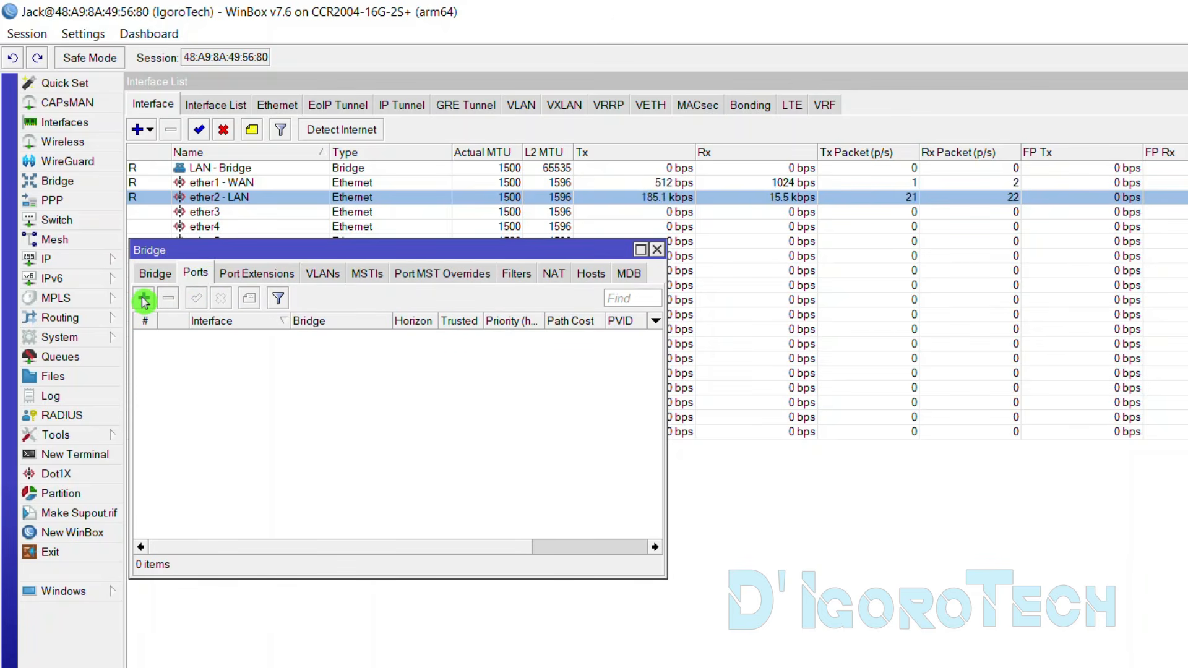
{"action": "left_click", "coordinate": [801, 308]}
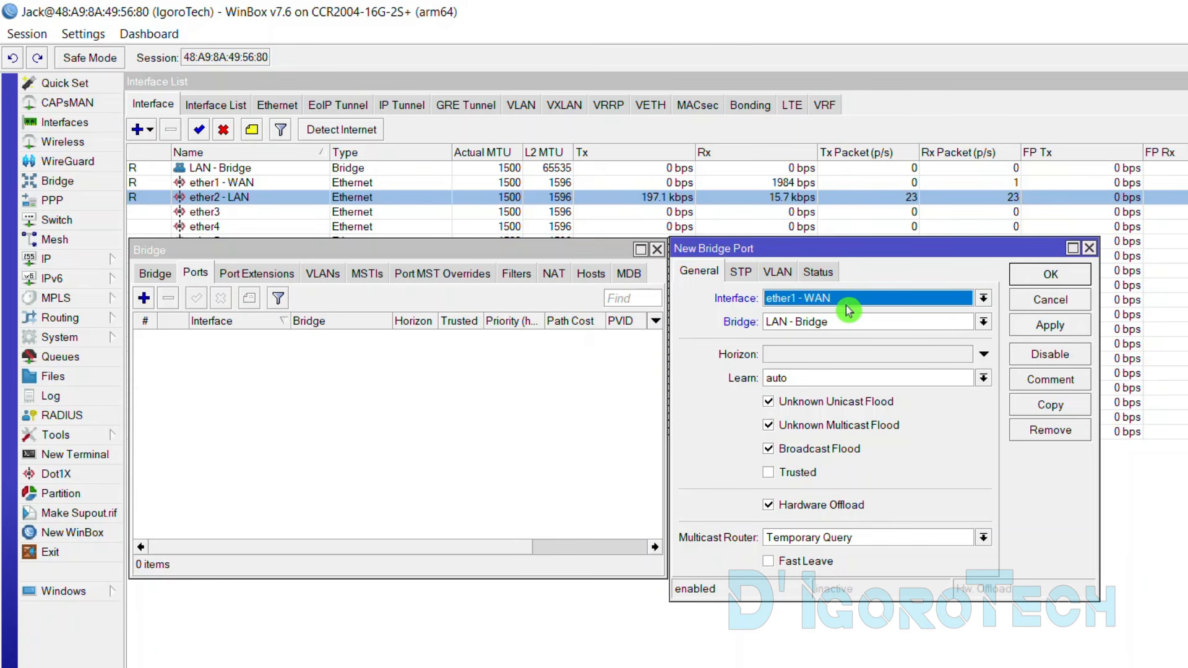
{"action": "left_click", "coordinate": [982, 300]}
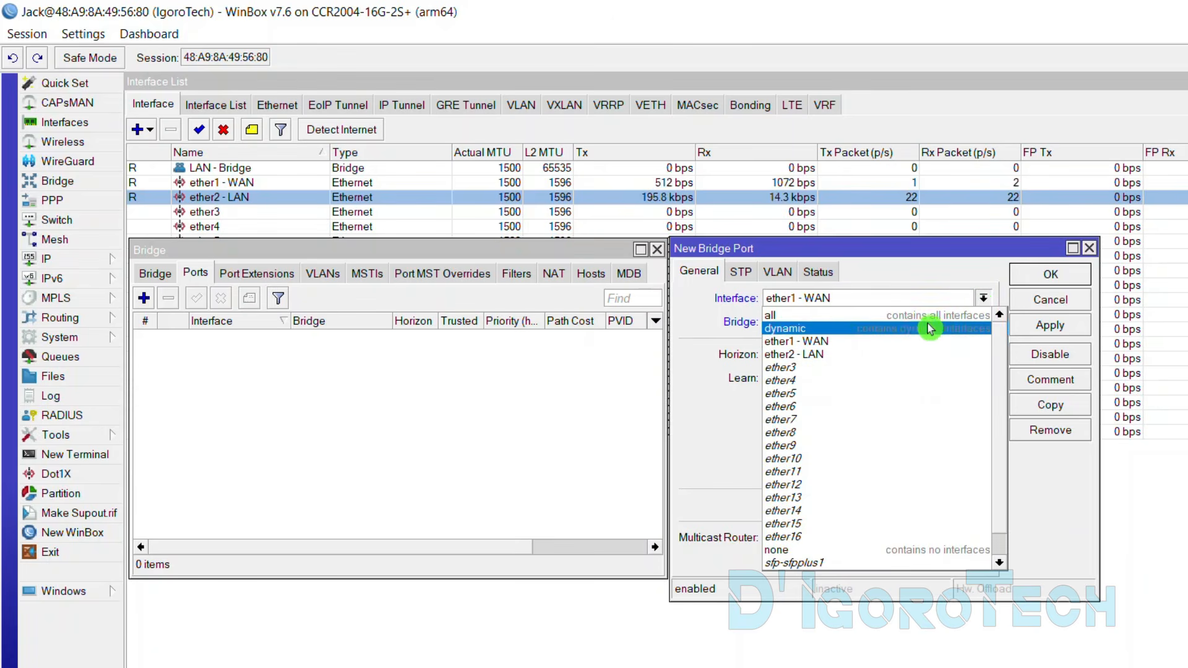
{"action": "left_click", "coordinate": [817, 361]}
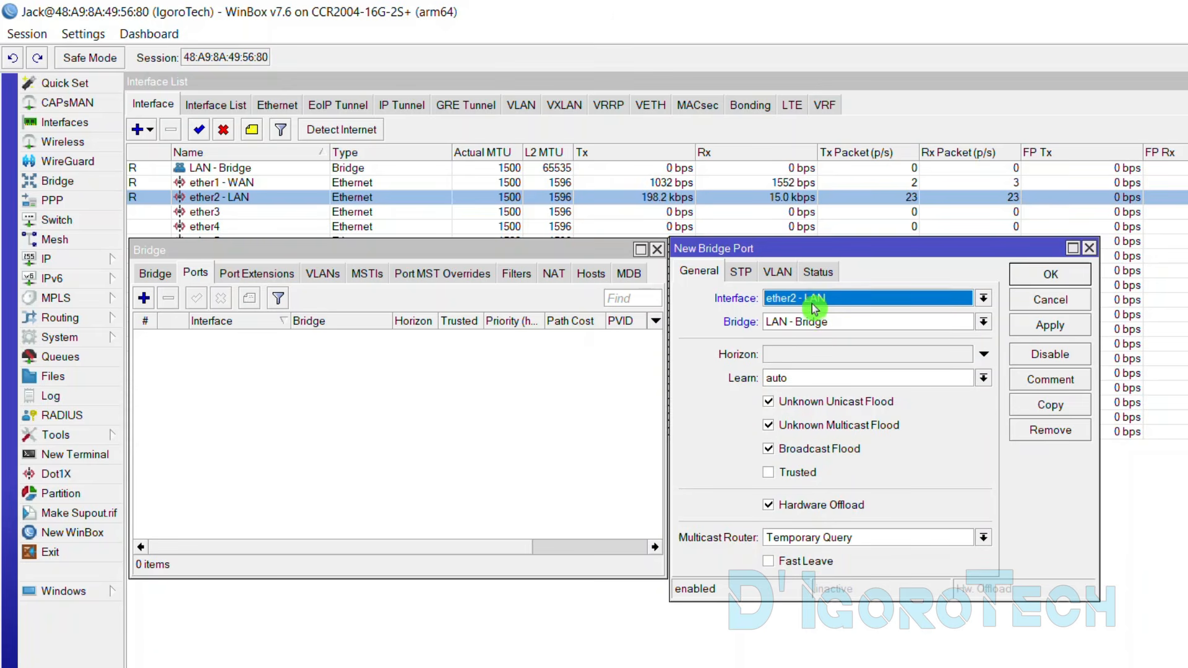
{"action": "left_click", "coordinate": [982, 323]}
{"action": "left_click", "coordinate": [983, 328]}
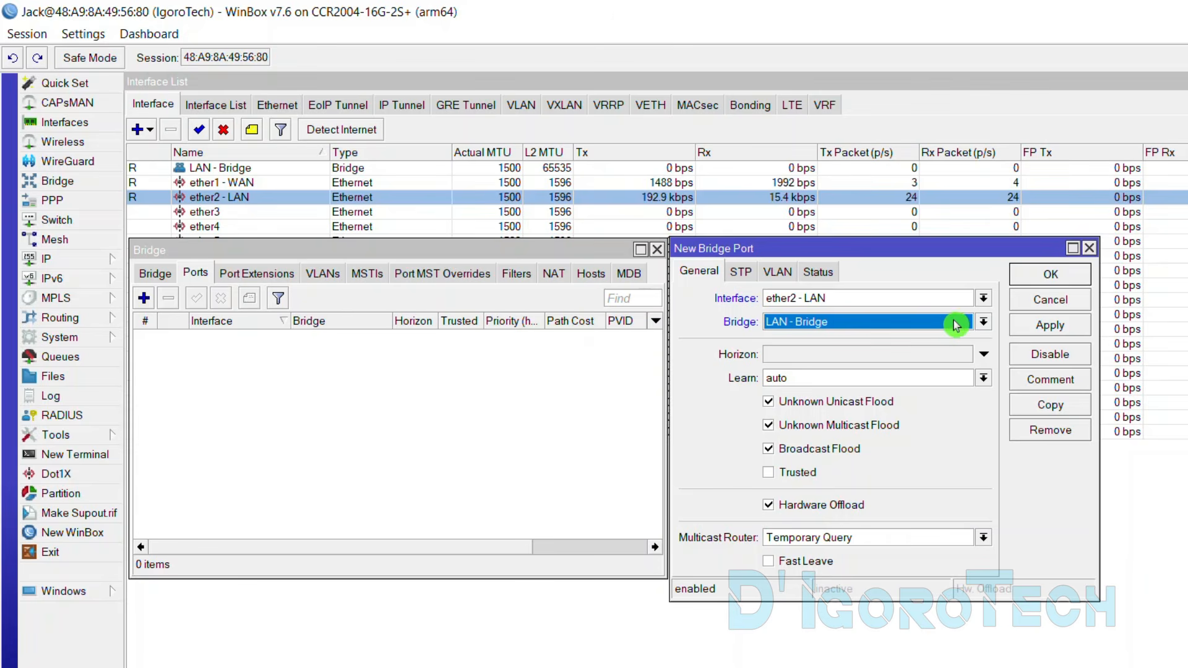
{"action": "left_click", "coordinate": [1031, 325]}
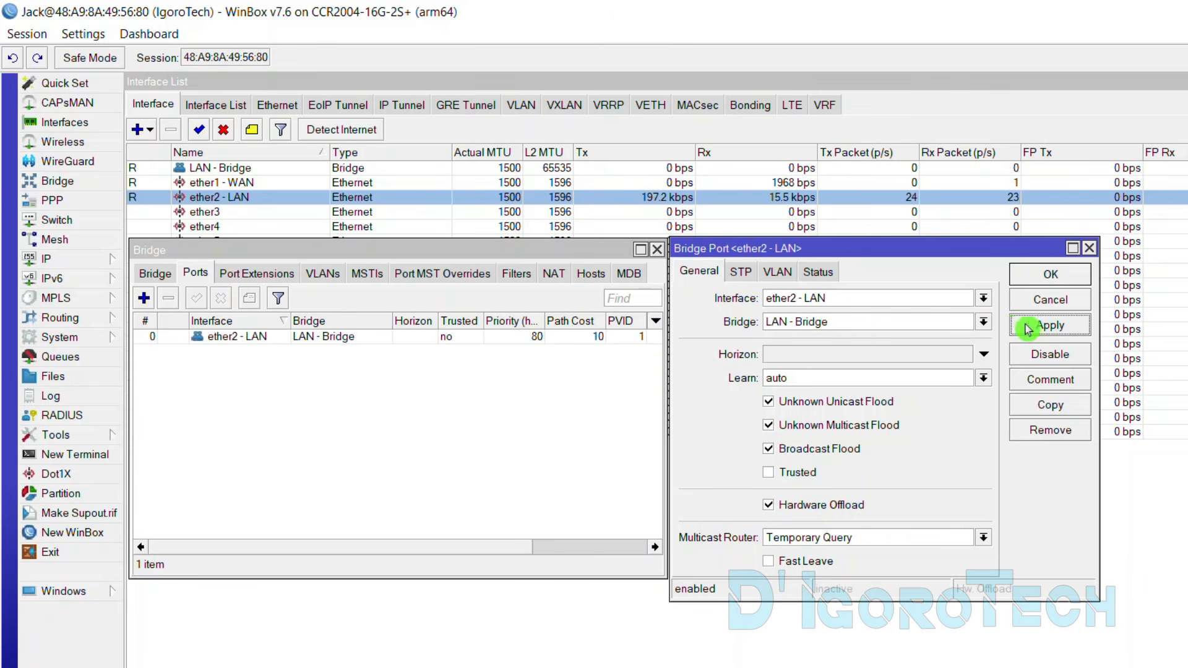
{"action": "left_click", "coordinate": [250, 351]}
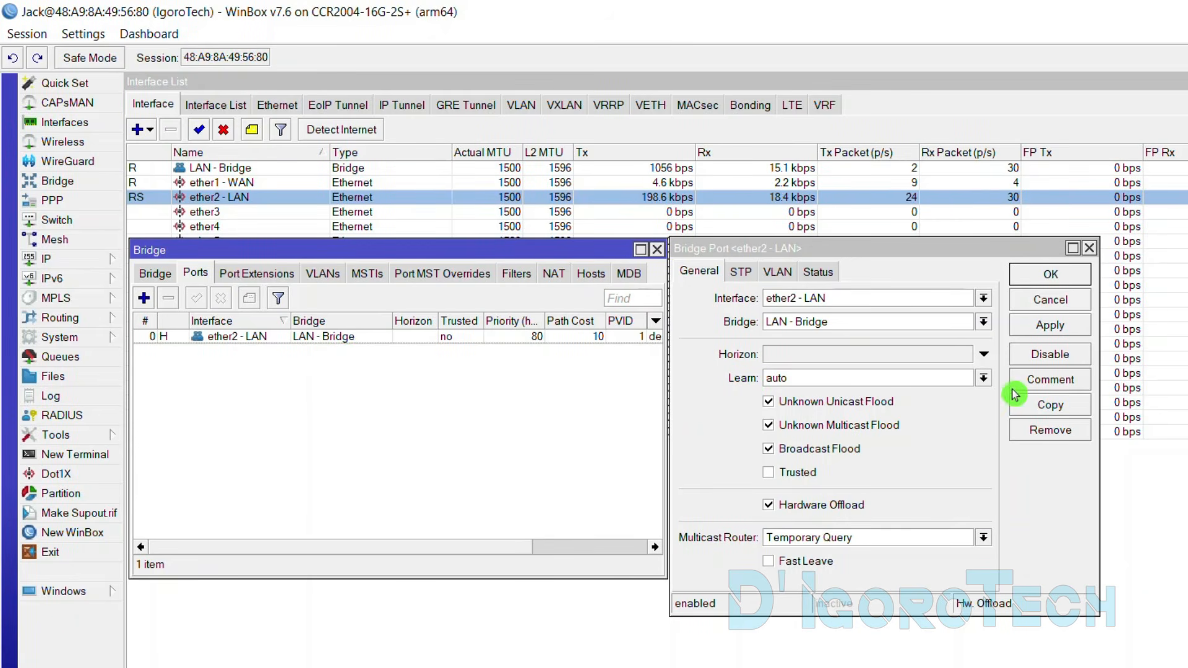
Copy the port settings to add ether3, ether4 and ether5 as LAN - Bridge ports
{"action": "left_click", "coordinate": [1037, 406]}
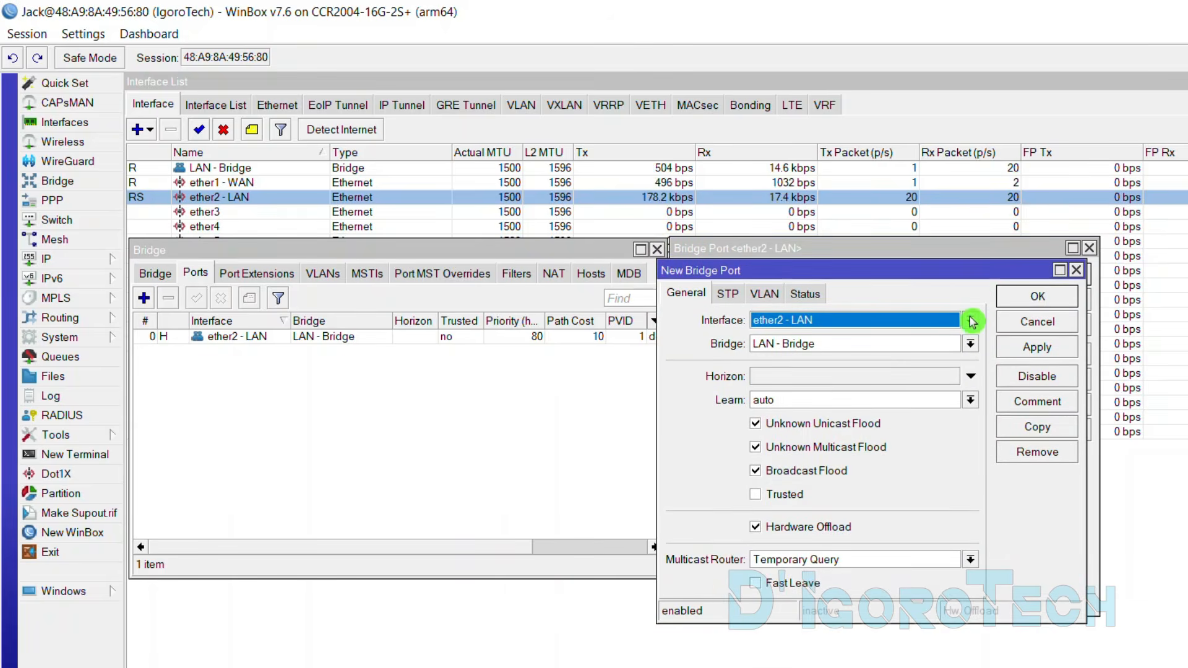
{"action": "left_click", "coordinate": [970, 320]}
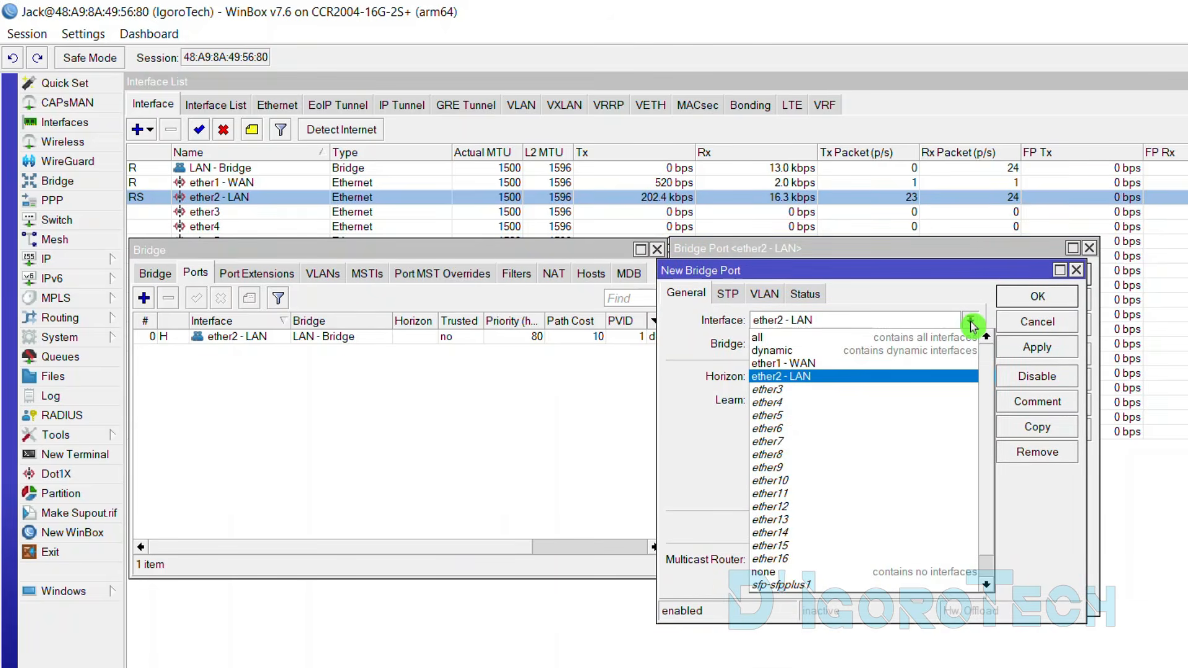
{"action": "left_click", "coordinate": [790, 395]}
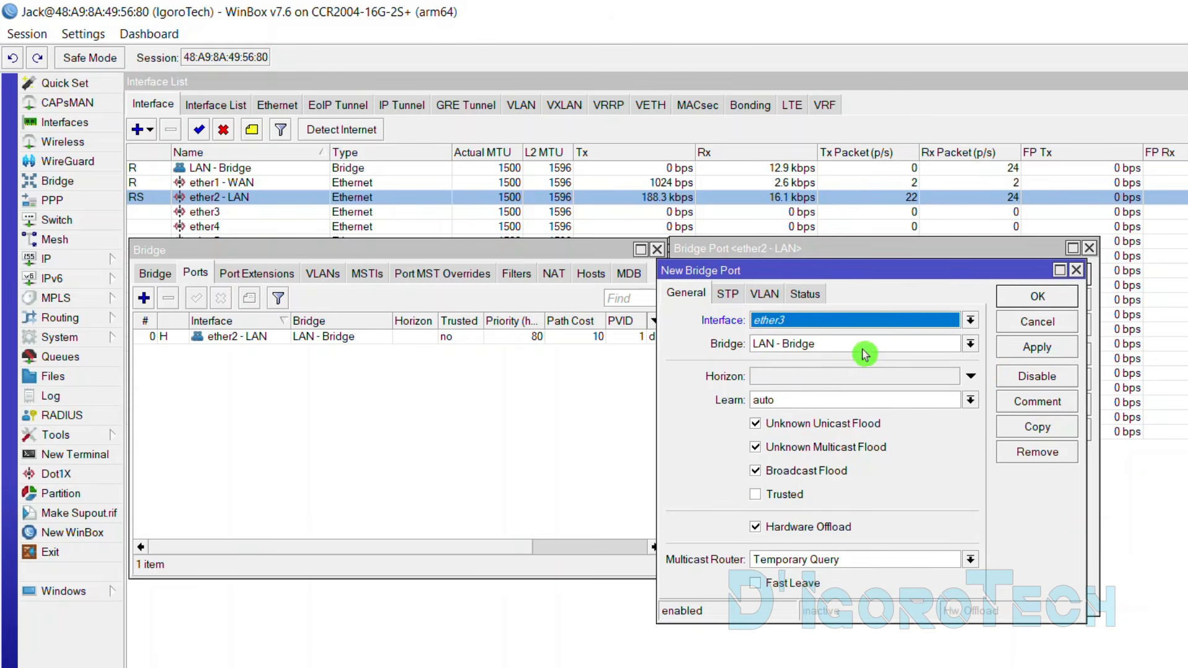
{"action": "left_click", "coordinate": [1037, 296]}
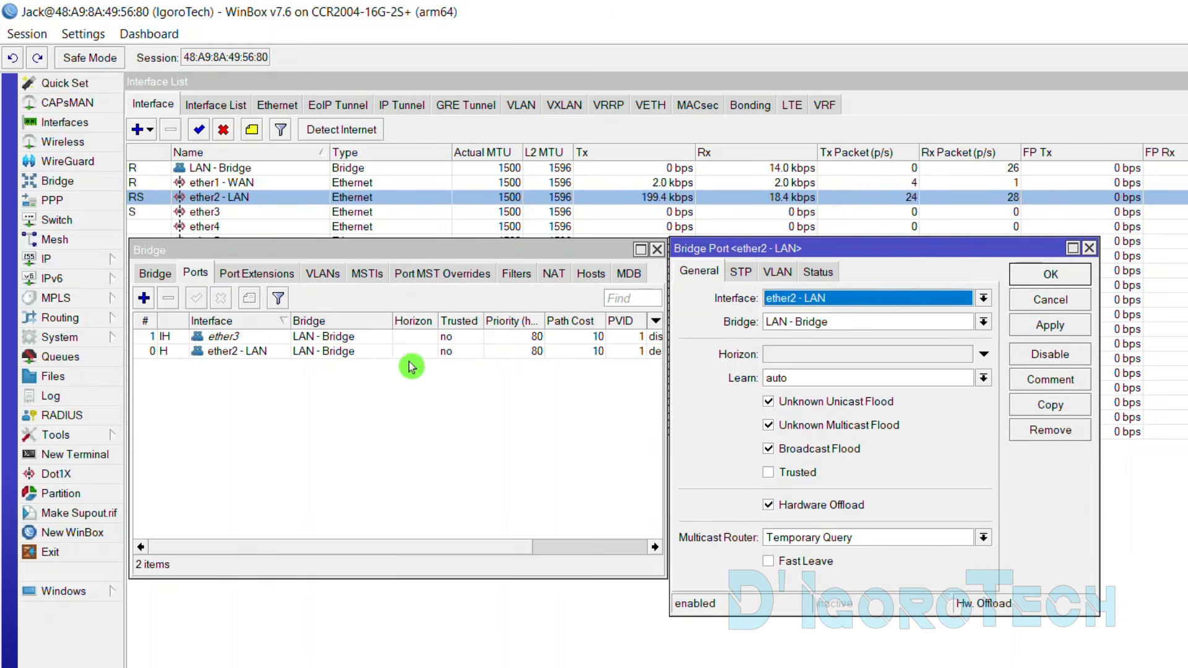
{"action": "left_click", "coordinate": [226, 337]}
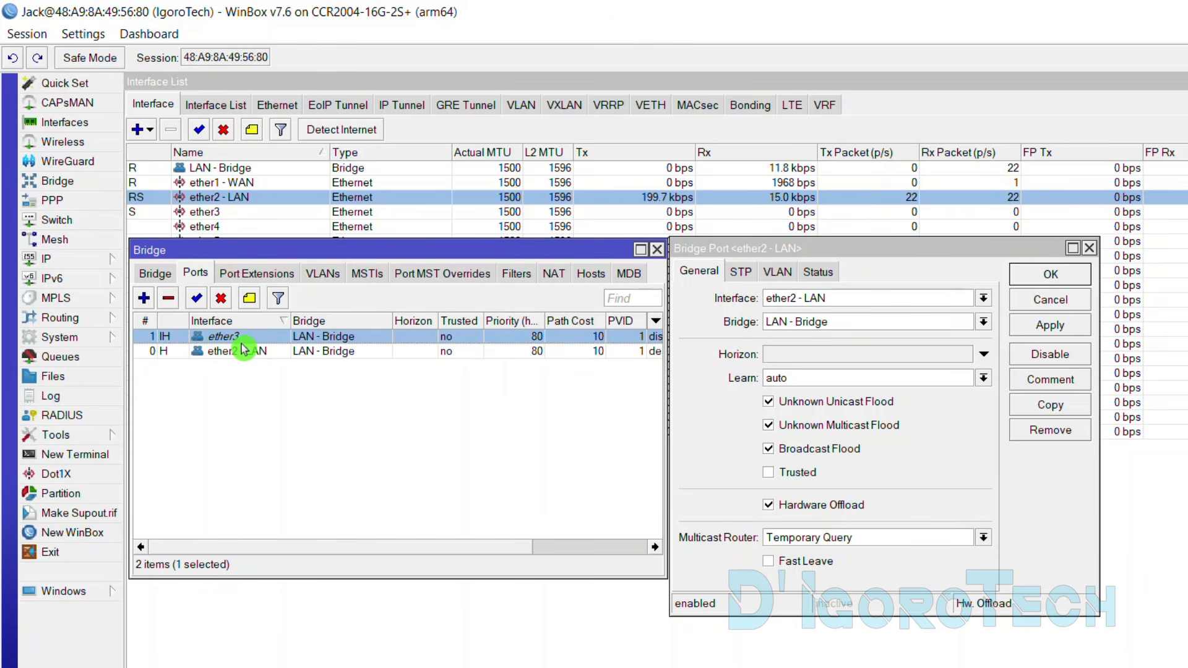
{"action": "left_click", "coordinate": [1050, 405]}
{"action": "left_click", "coordinate": [968, 318]}
{"action": "left_click", "coordinate": [803, 396]}
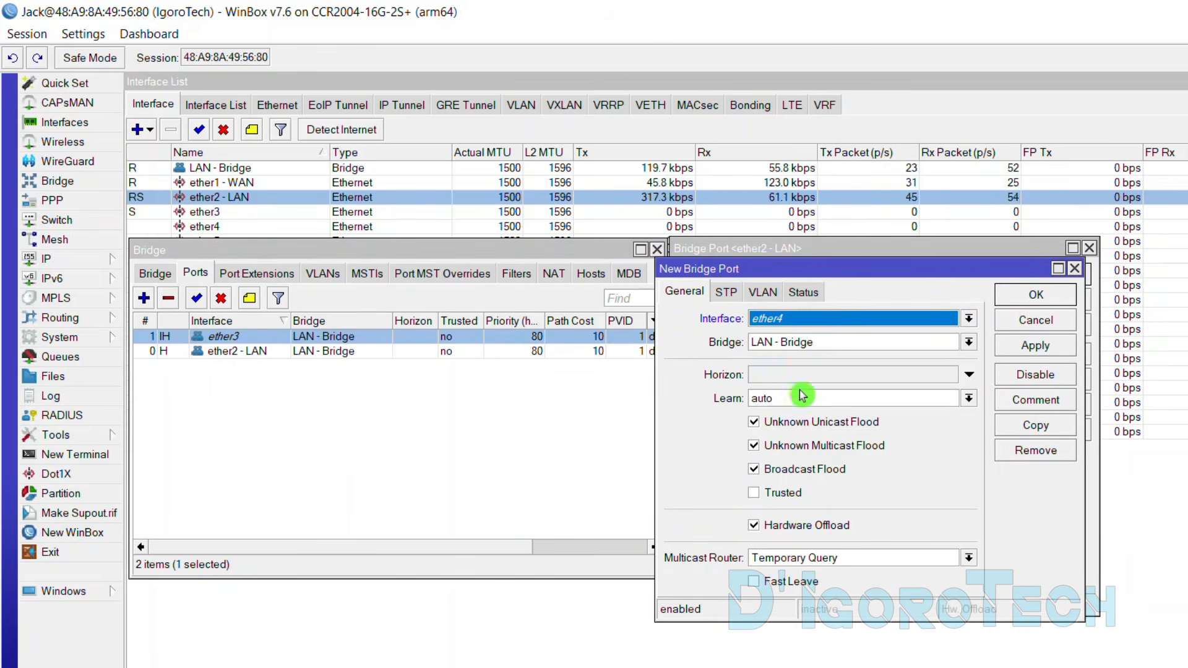
{"action": "left_click", "coordinate": [1029, 302]}
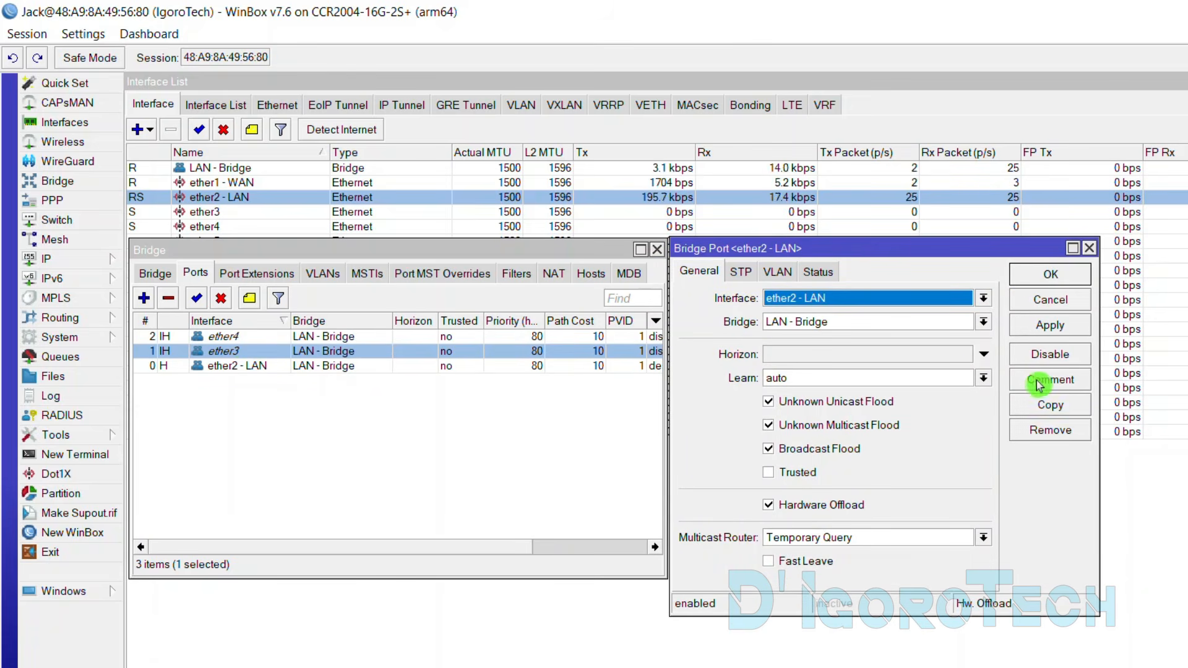
{"action": "left_click", "coordinate": [1046, 403]}
{"action": "left_click", "coordinate": [966, 317]}
{"action": "left_click", "coordinate": [799, 412]}
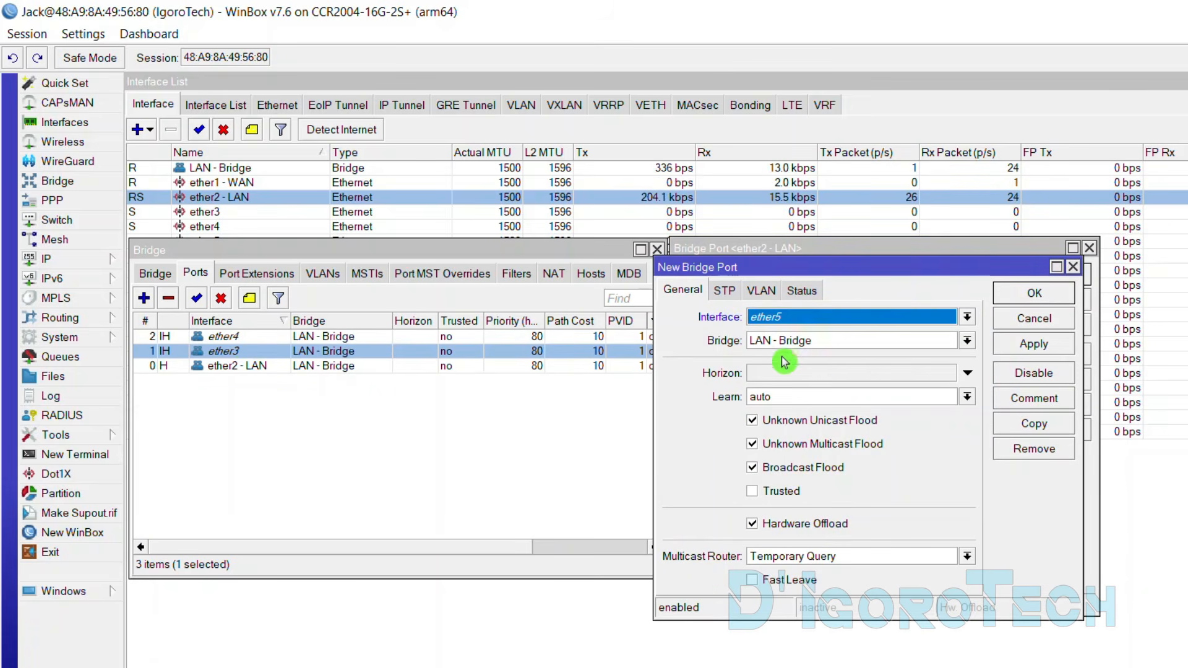
{"action": "left_click", "coordinate": [1028, 299]}
Review the four member ports in the Ports list, then show the Bridge list
{"action": "left_click", "coordinate": [1037, 291]}
{"action": "left_click", "coordinate": [421, 400]}
{"action": "left_click", "coordinate": [260, 382]}
{"action": "left_click", "coordinate": [250, 367]}
{"action": "left_click", "coordinate": [248, 352]}
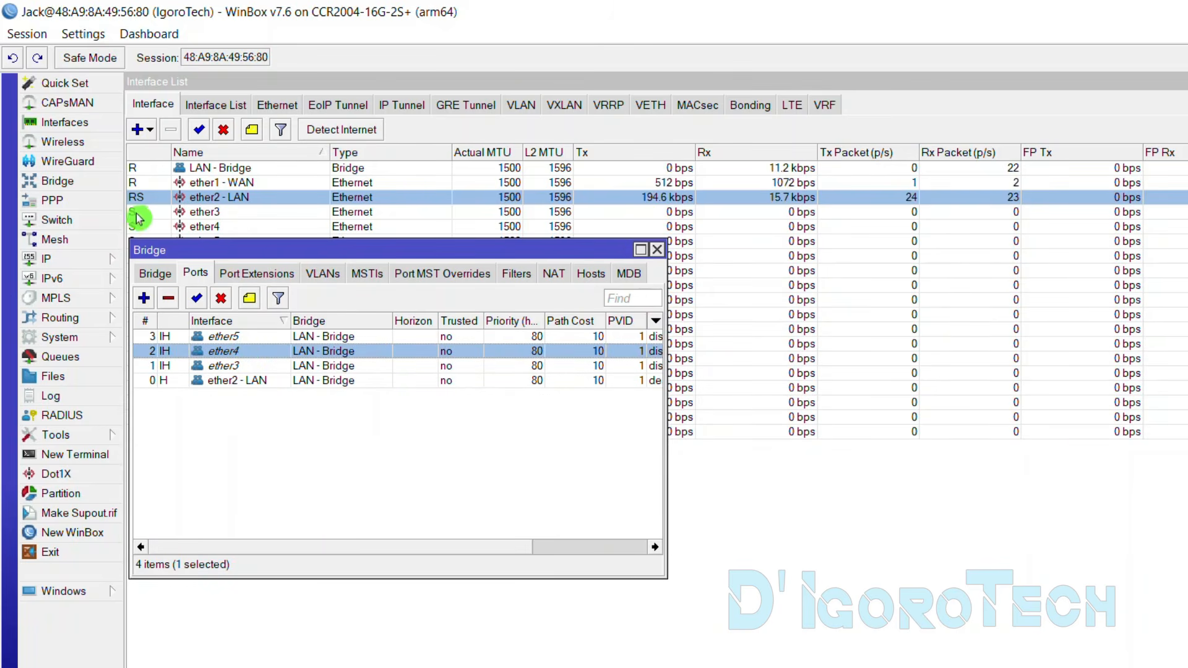
{"action": "left_click_drag", "start_coordinate": [192, 250], "coordinate": [192, 275]}
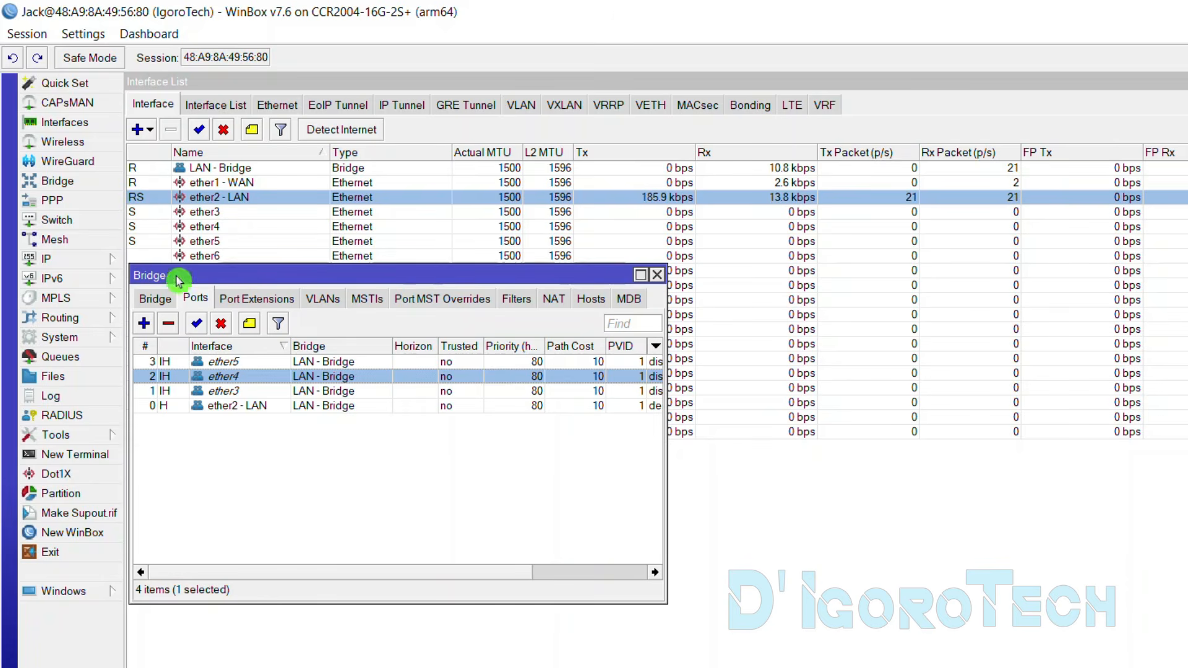
{"action": "left_click", "coordinate": [159, 300]}
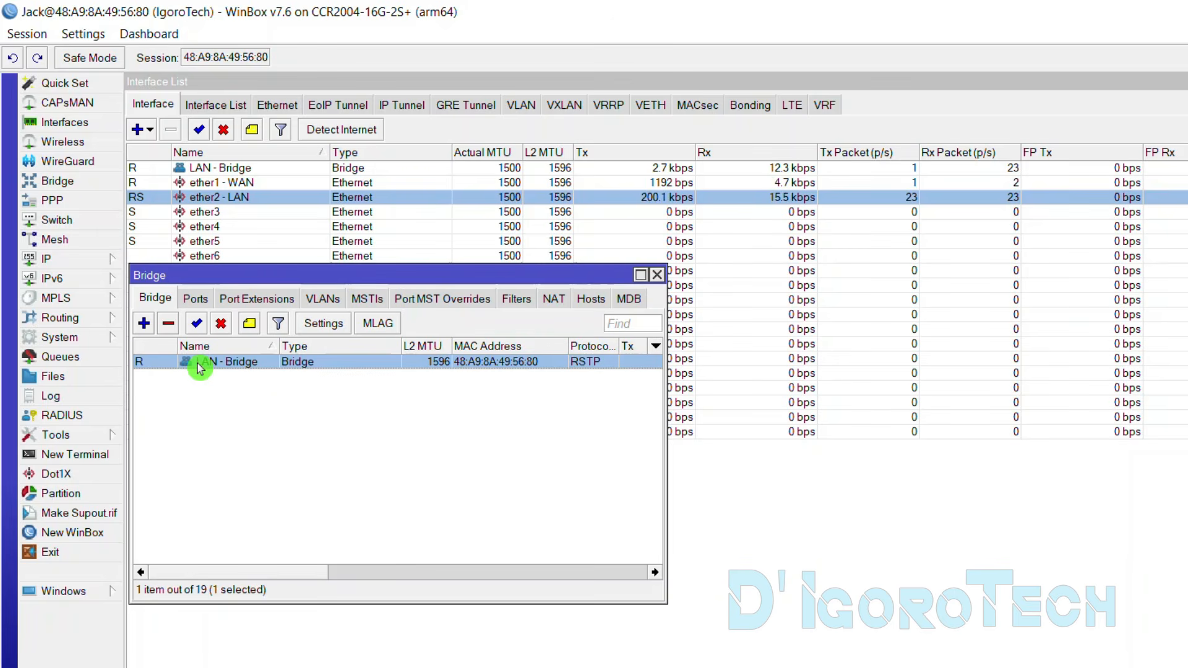
Rebind the 10.1.1.254/24 address from ether2 - LAN to LAN - Bridge in IP > Addresses
{"action": "left_click", "coordinate": [69, 260]}
{"action": "left_click", "coordinate": [179, 282]}
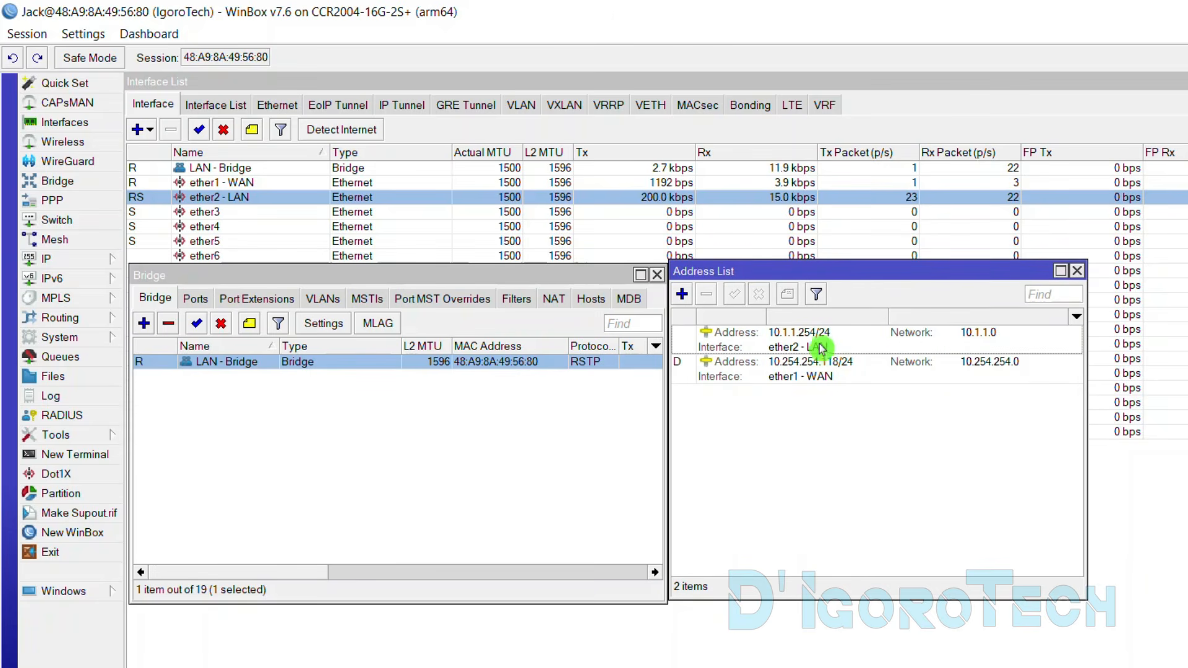
{"action": "left_click", "coordinate": [820, 346]}
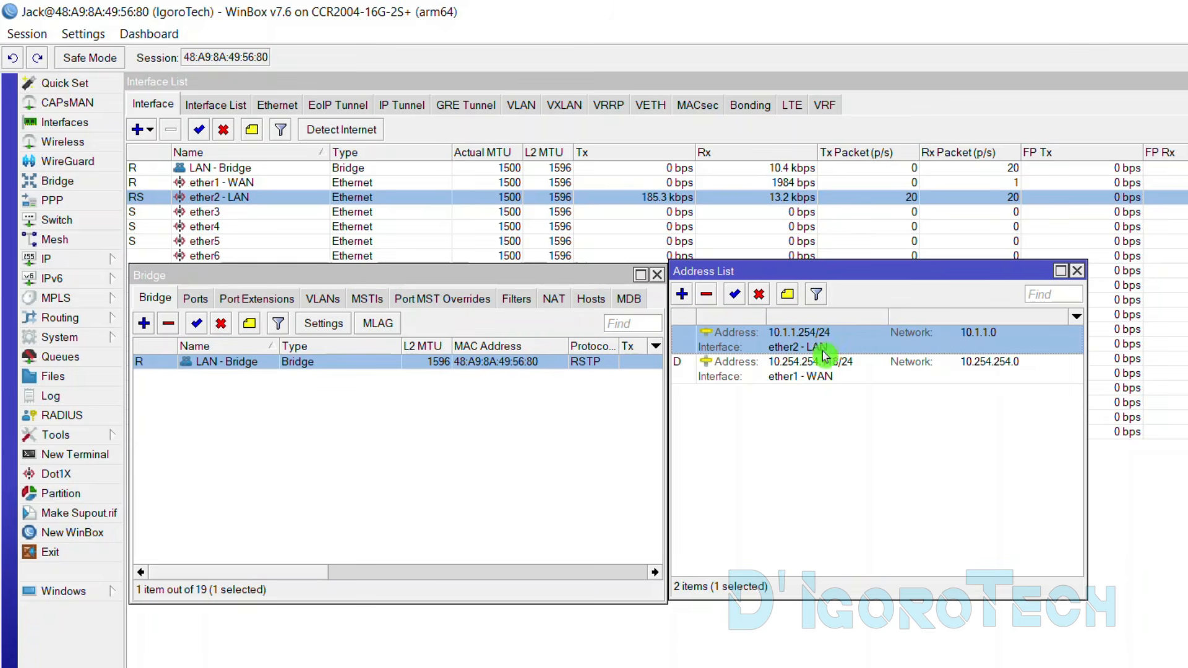
{"action": "double_click", "coordinate": [804, 349]}
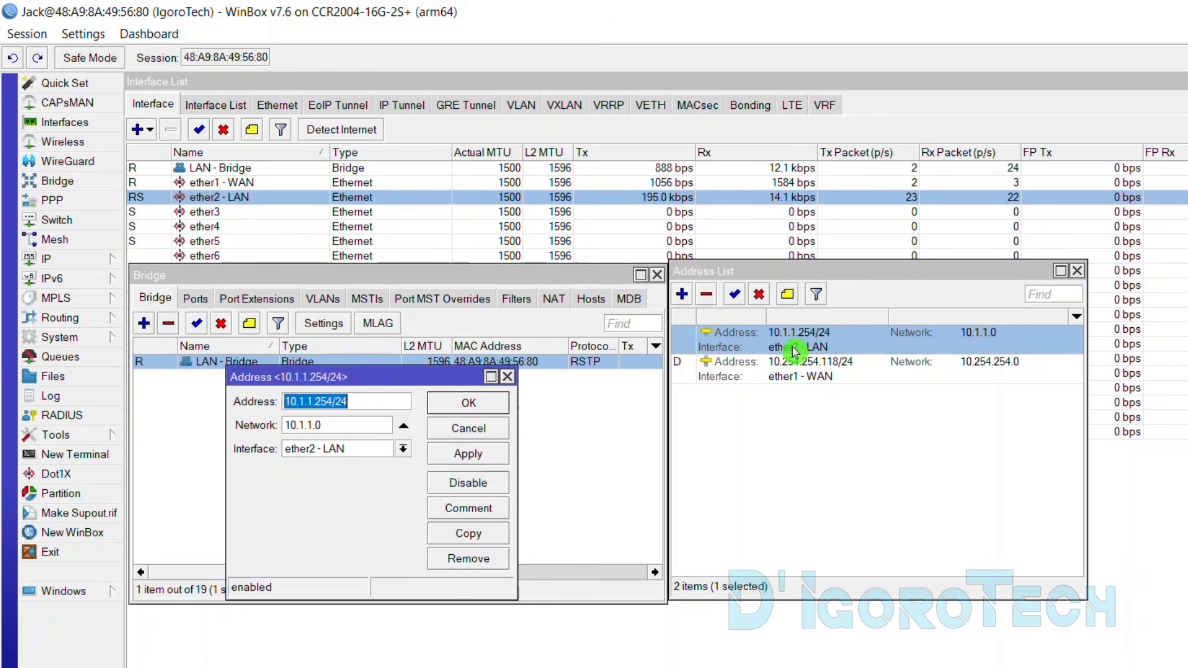
{"action": "left_click", "coordinate": [404, 451]}
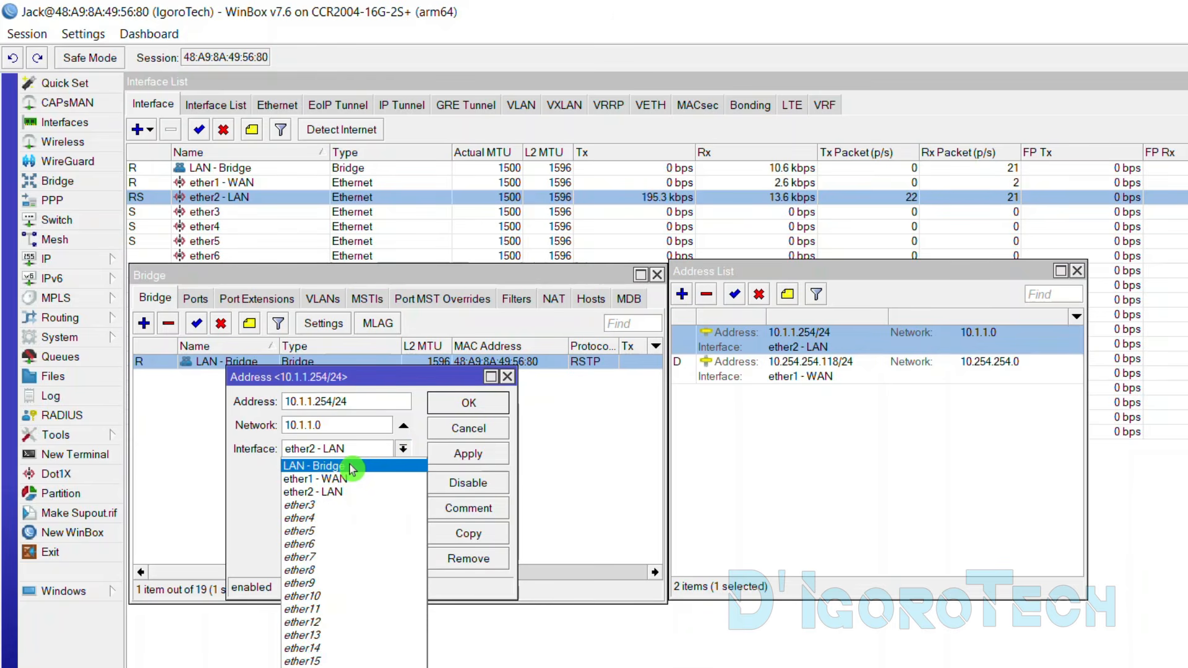
{"action": "left_click", "coordinate": [351, 468]}
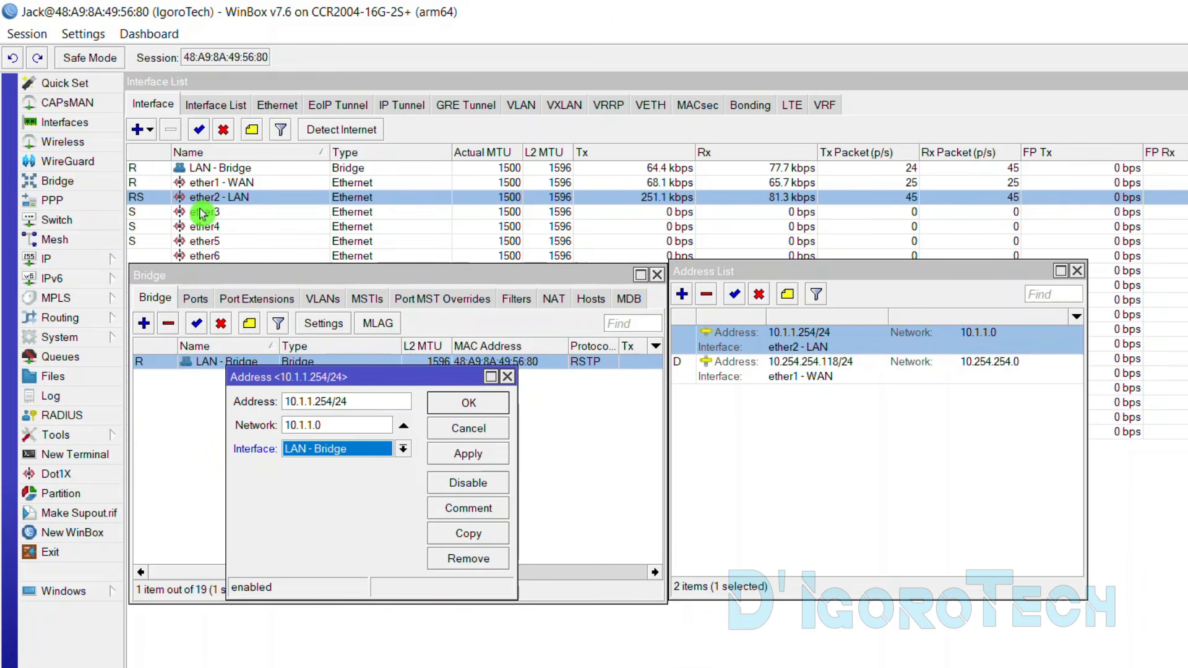
{"action": "left_click", "coordinate": [470, 403]}
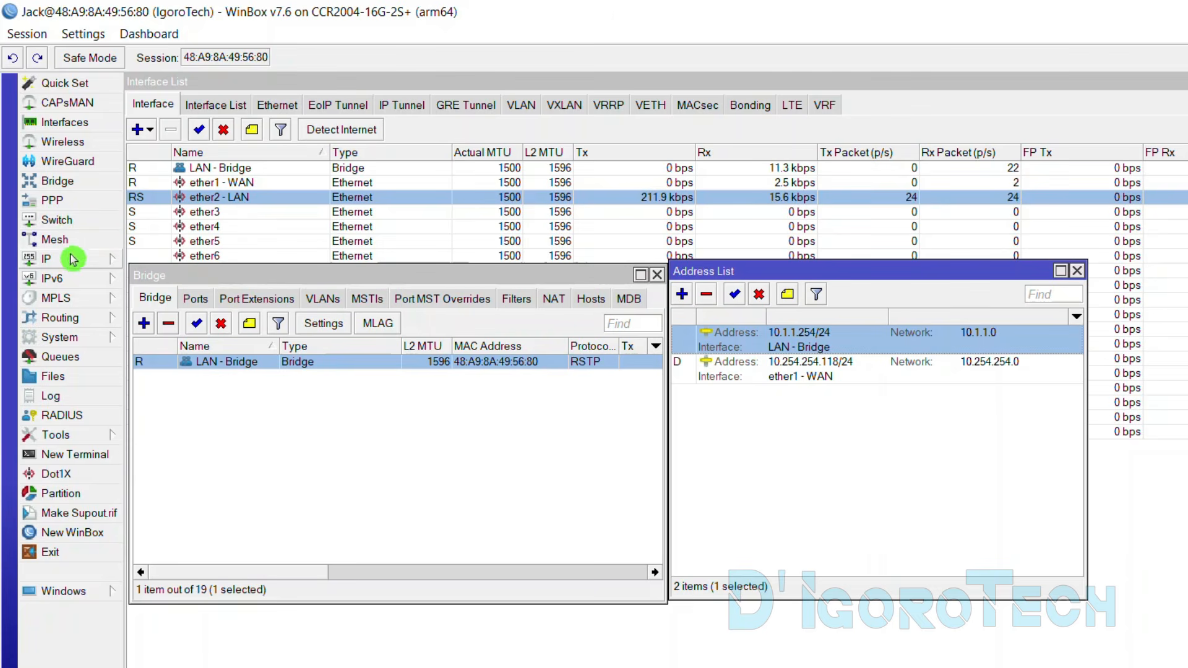
Change the LAN-DHCP server's interface to LAN - Bridge and close the DHCP Server window
{"action": "left_click", "coordinate": [102, 265]}
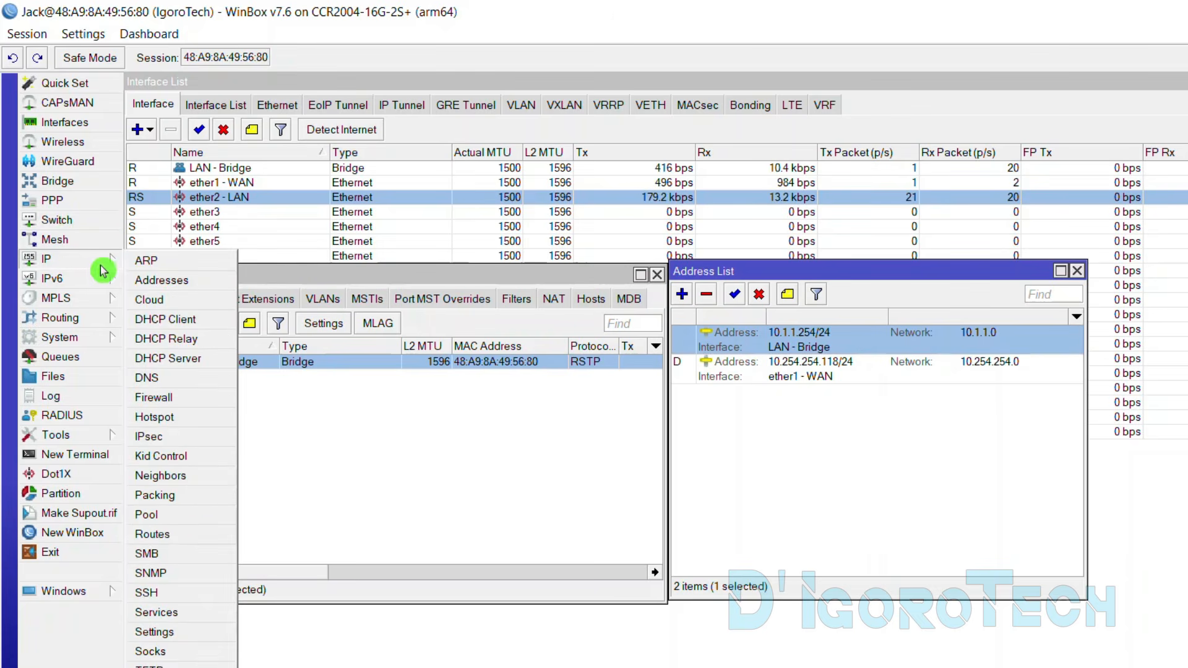
{"action": "left_click", "coordinate": [168, 365]}
{"action": "left_click", "coordinate": [272, 503]}
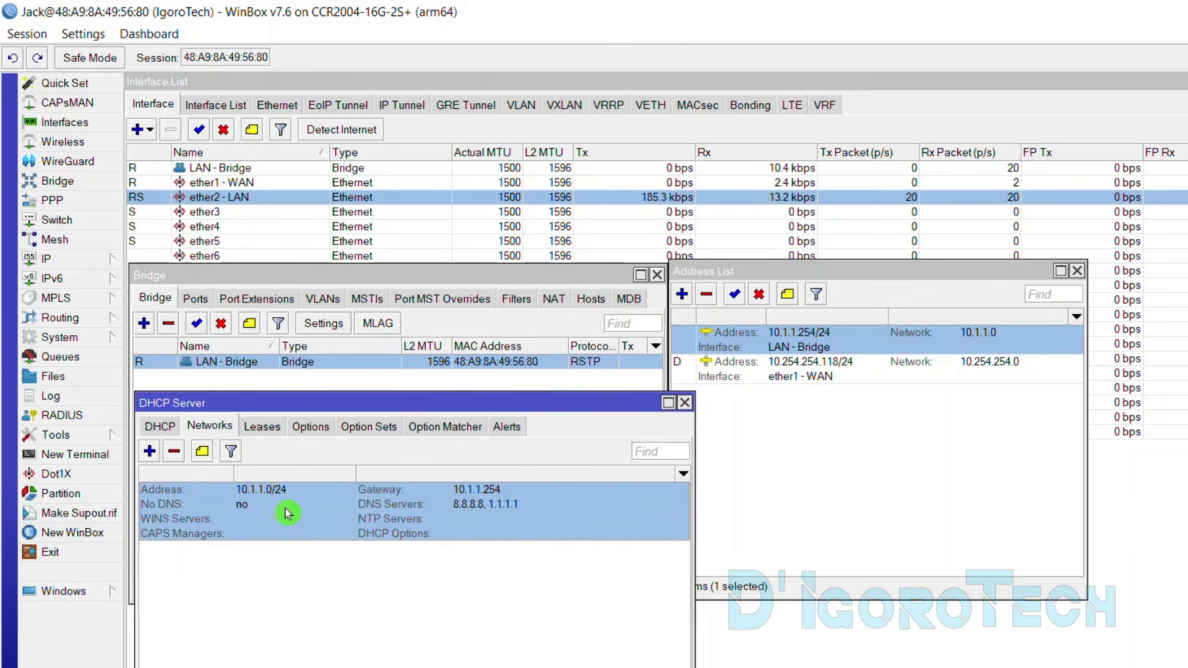
{"action": "left_click", "coordinate": [159, 427]}
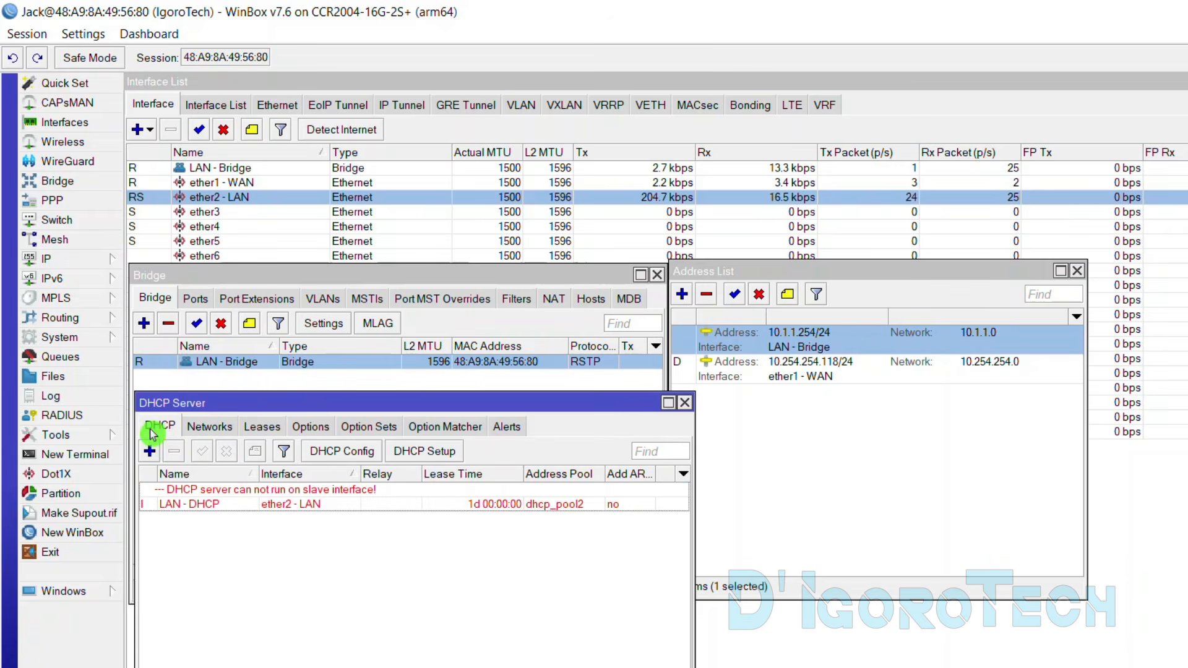
{"action": "left_click", "coordinate": [221, 507]}
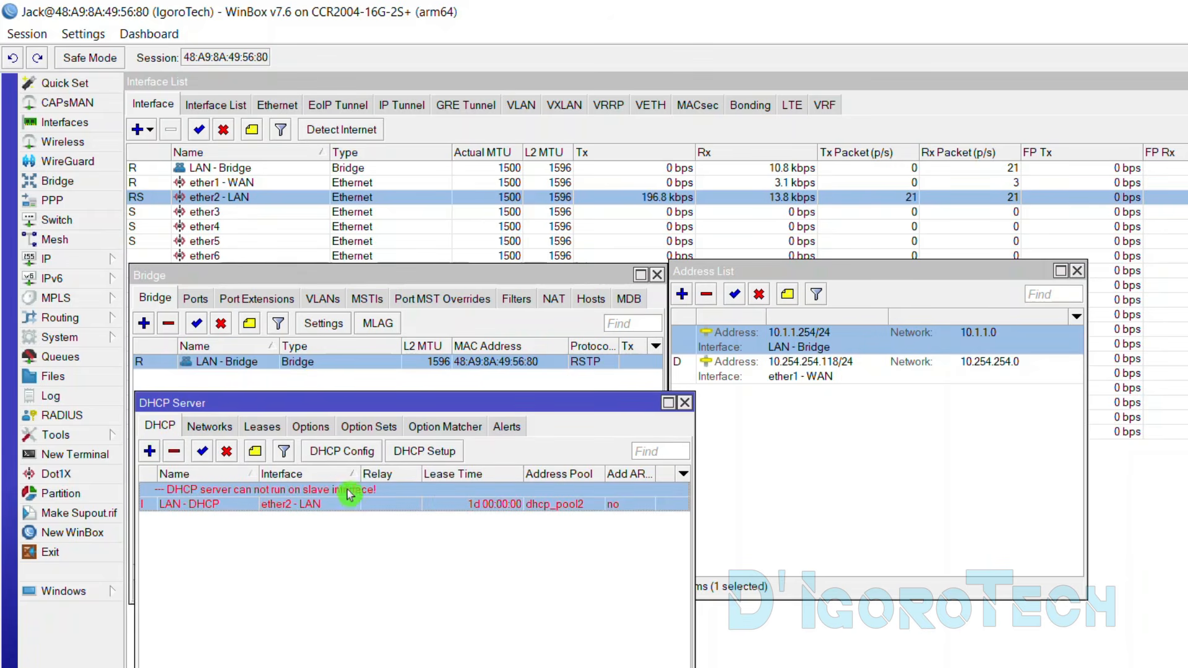
{"action": "double_click", "coordinate": [301, 507]}
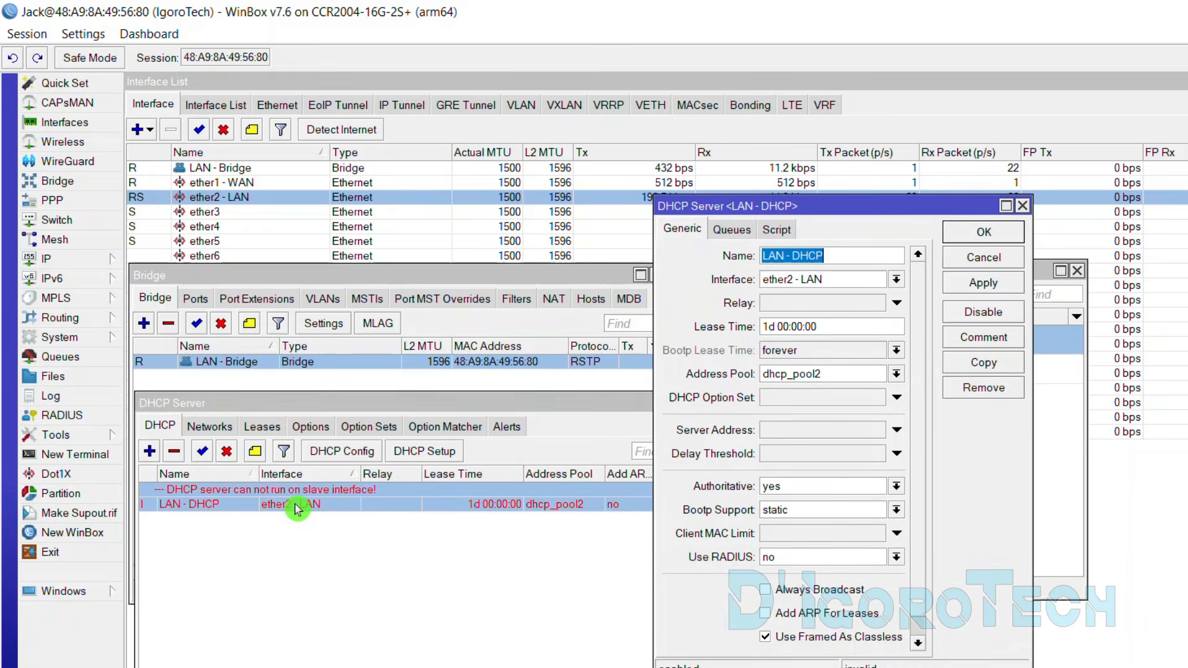
{"action": "left_click", "coordinate": [896, 279]}
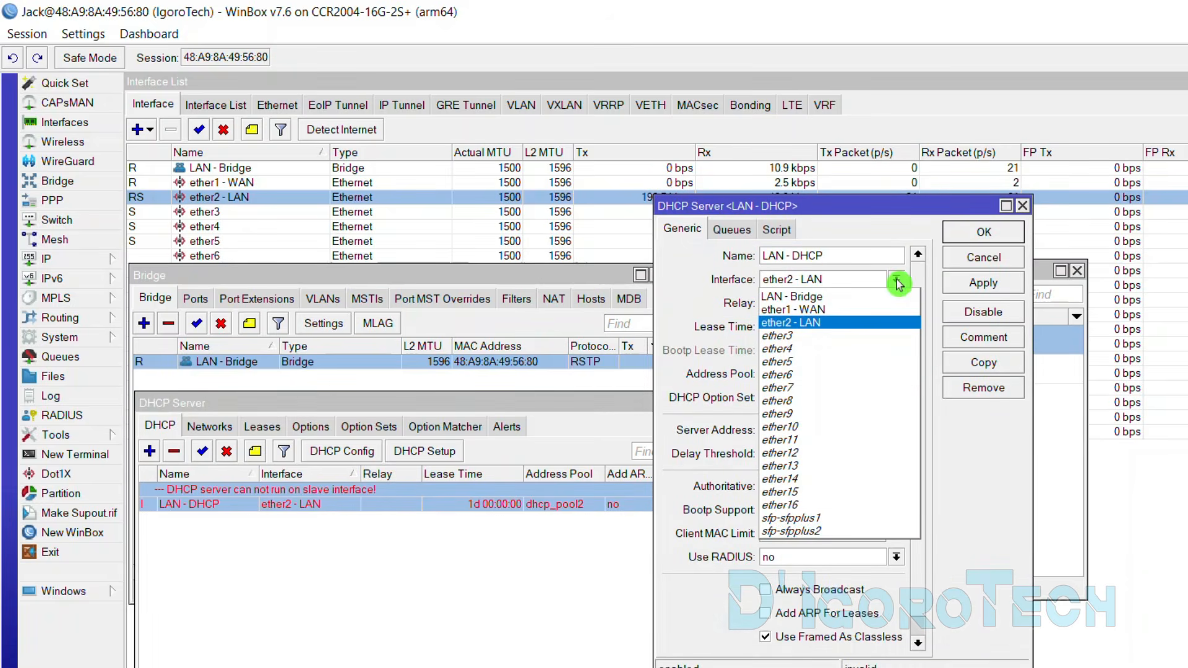
{"action": "left_click", "coordinate": [802, 302]}
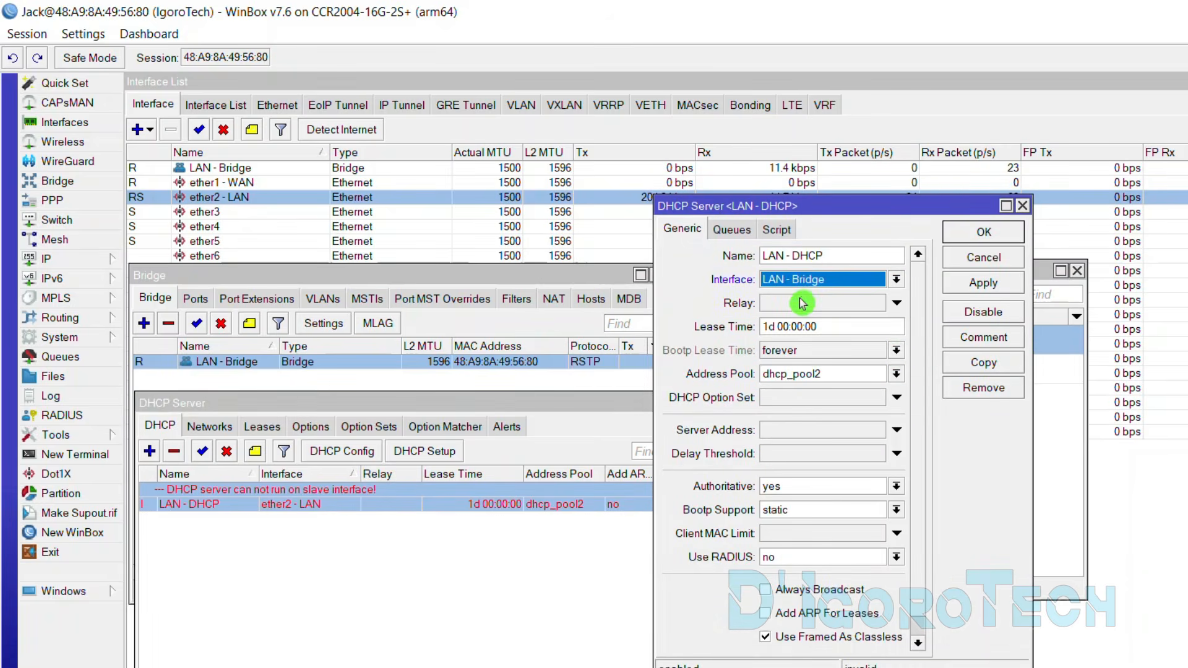
{"action": "left_click", "coordinate": [964, 232]}
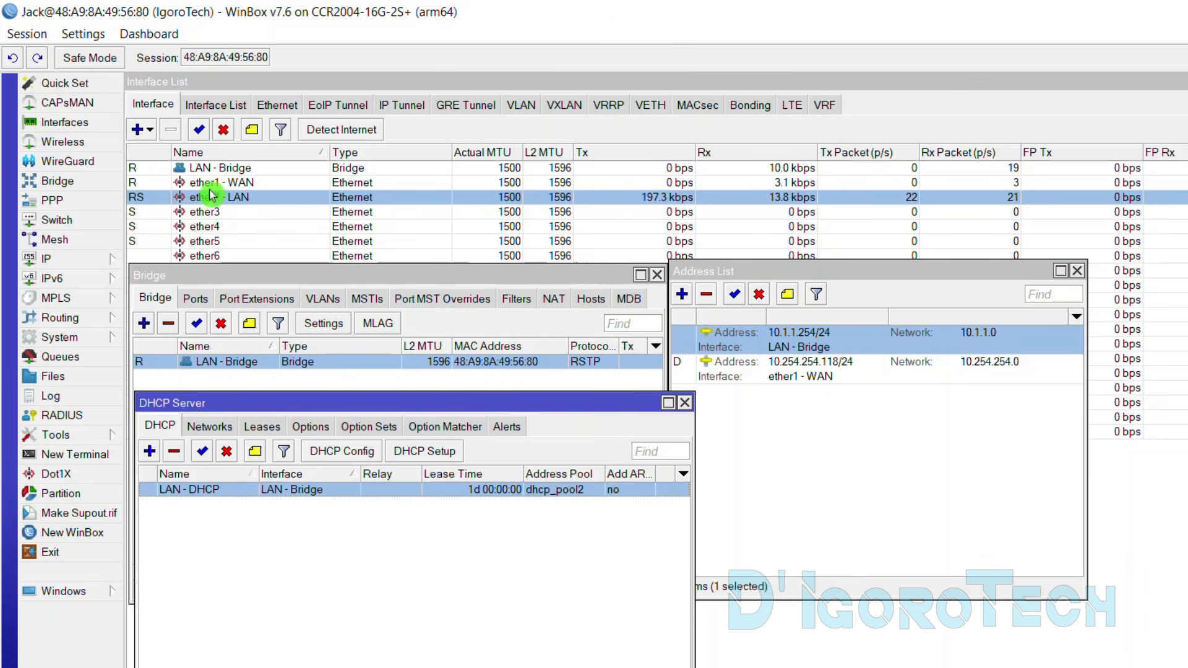
{"action": "left_click", "coordinate": [685, 403]}
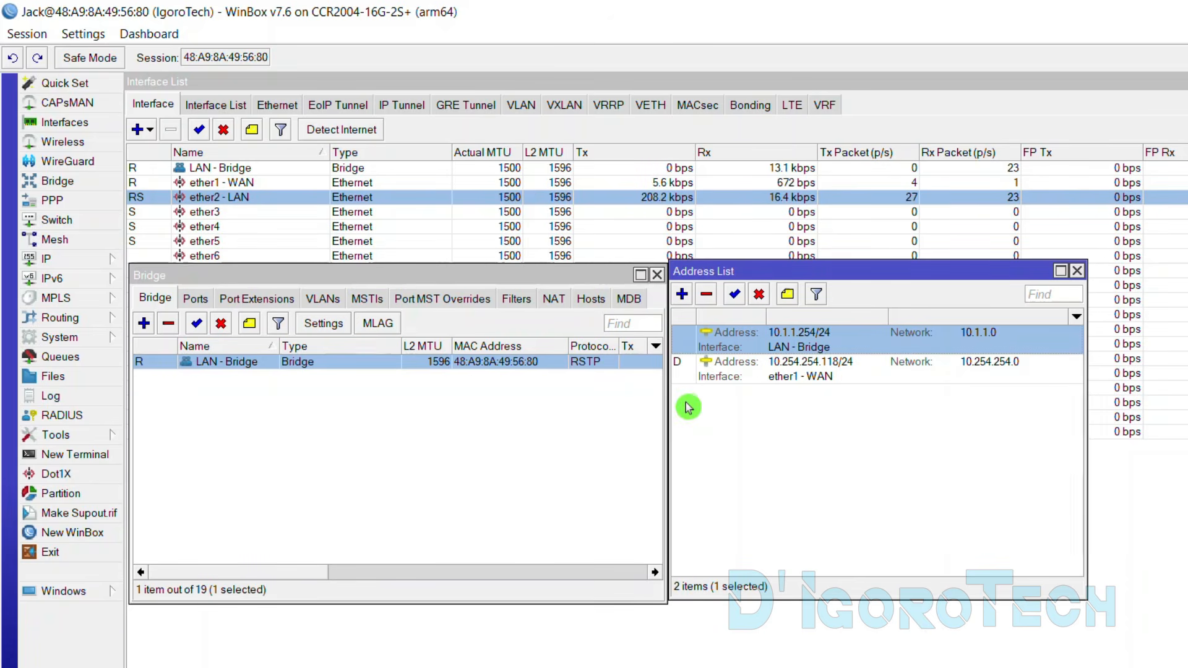
{"action": "left_click", "coordinate": [735, 422]}
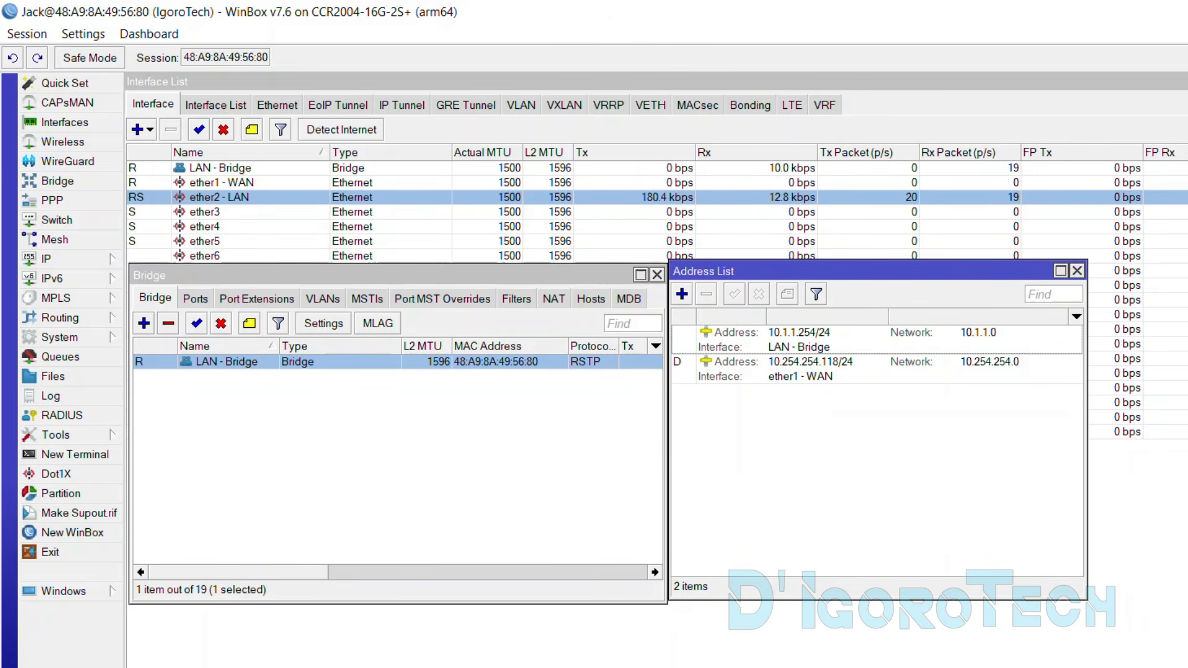
Rerun ping google.com in Command Prompt, then minimize it to return to WinBox
{"action": "key", "text": "alt+Tab"}
{"action": "key", "text": "Up"}
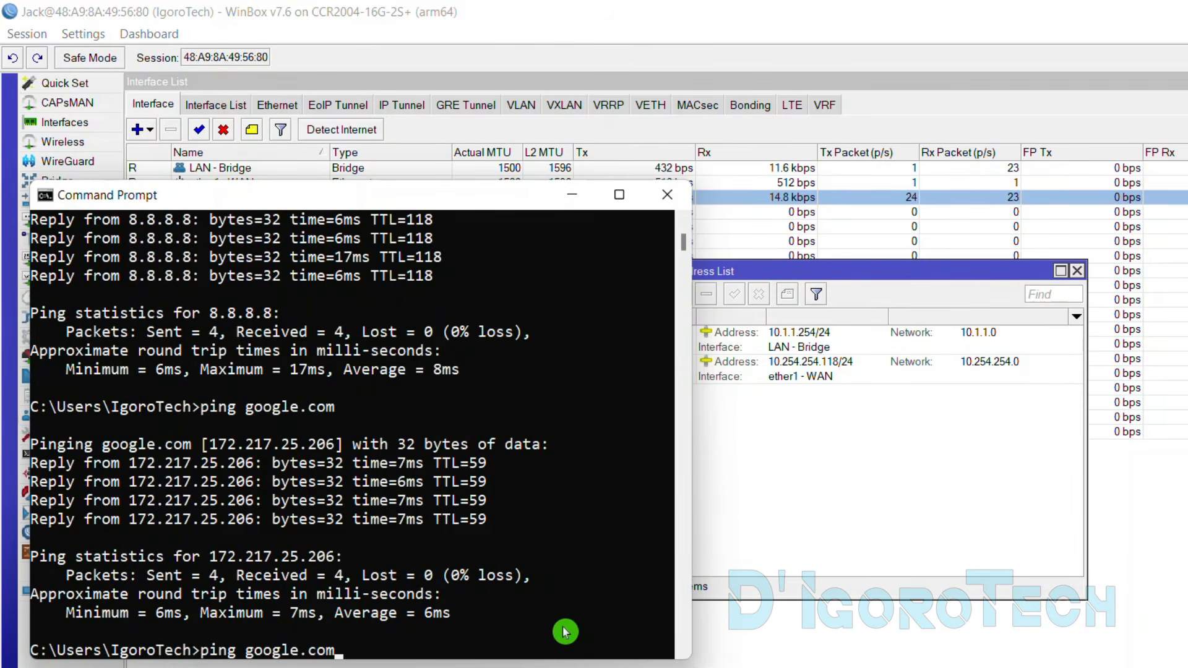
{"action": "key", "text": "Return"}
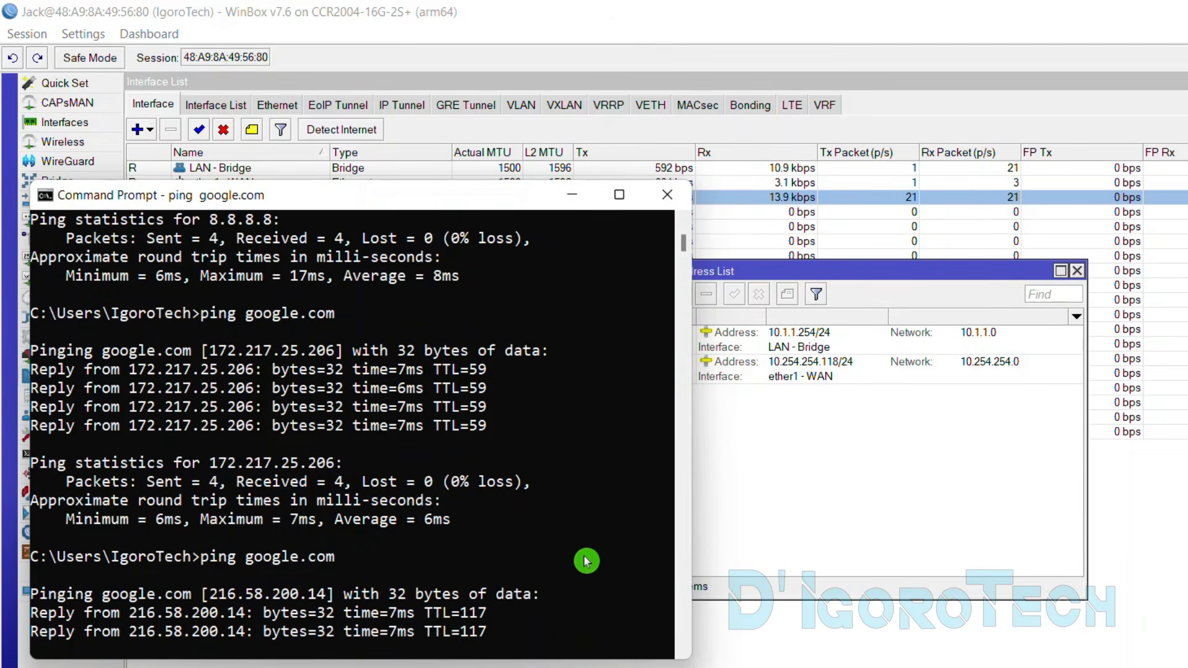
{"action": "left_click", "coordinate": [575, 201]}
{"action": "left_click", "coordinate": [236, 169]}
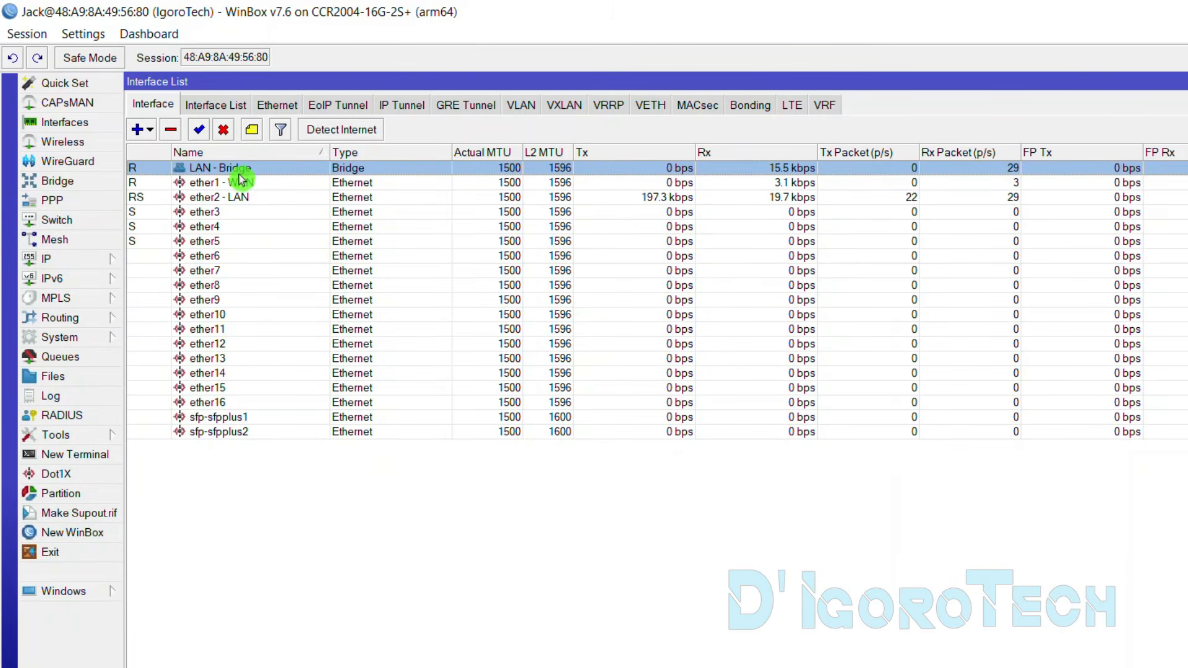
{"action": "left_click", "coordinate": [244, 184]}
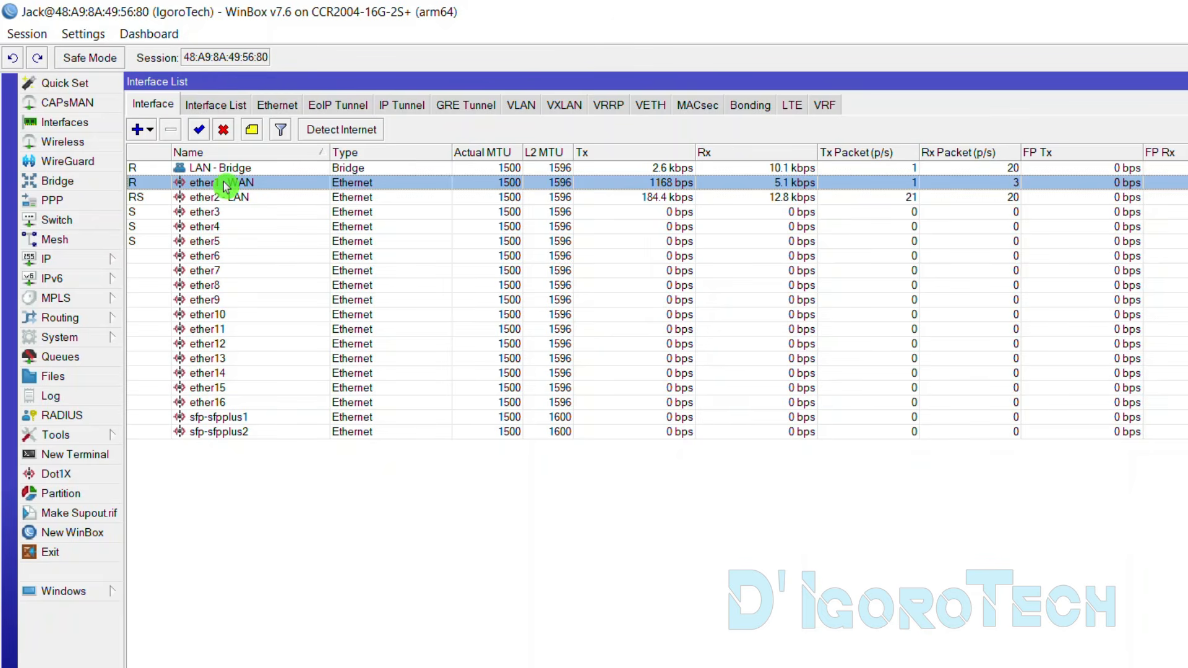
Show the ether1 - WAN DHCP client and the Route List with its 0.0.0.0/0 route
{"action": "left_click", "coordinate": [103, 260]}
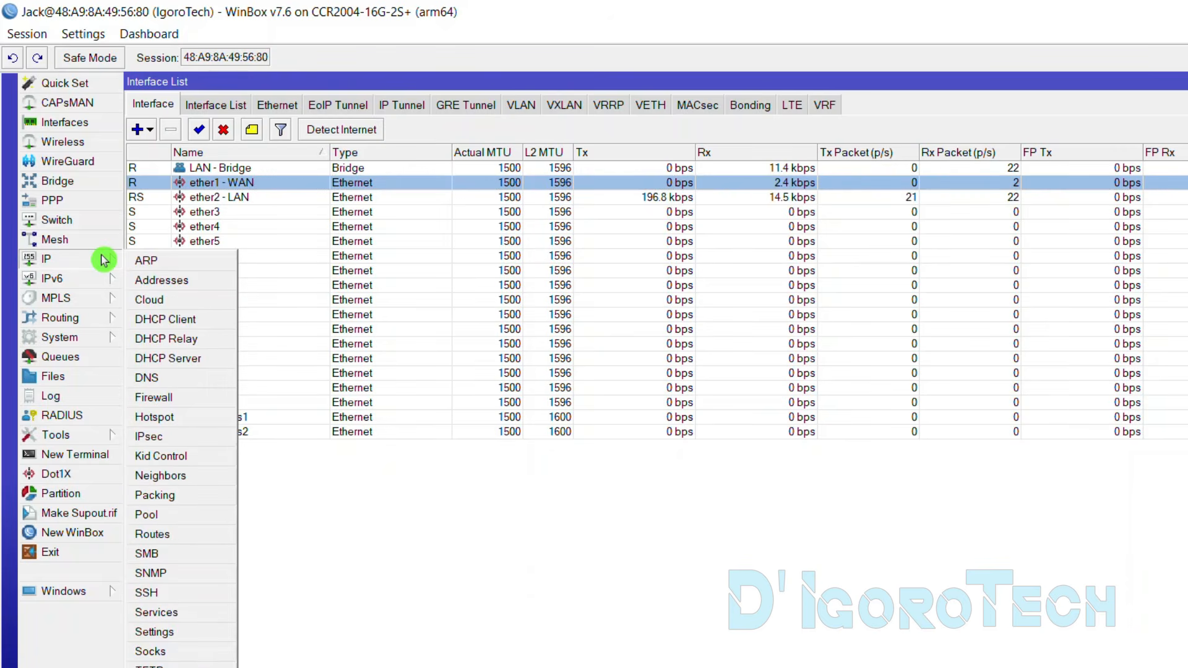
{"action": "left_click", "coordinate": [190, 321]}
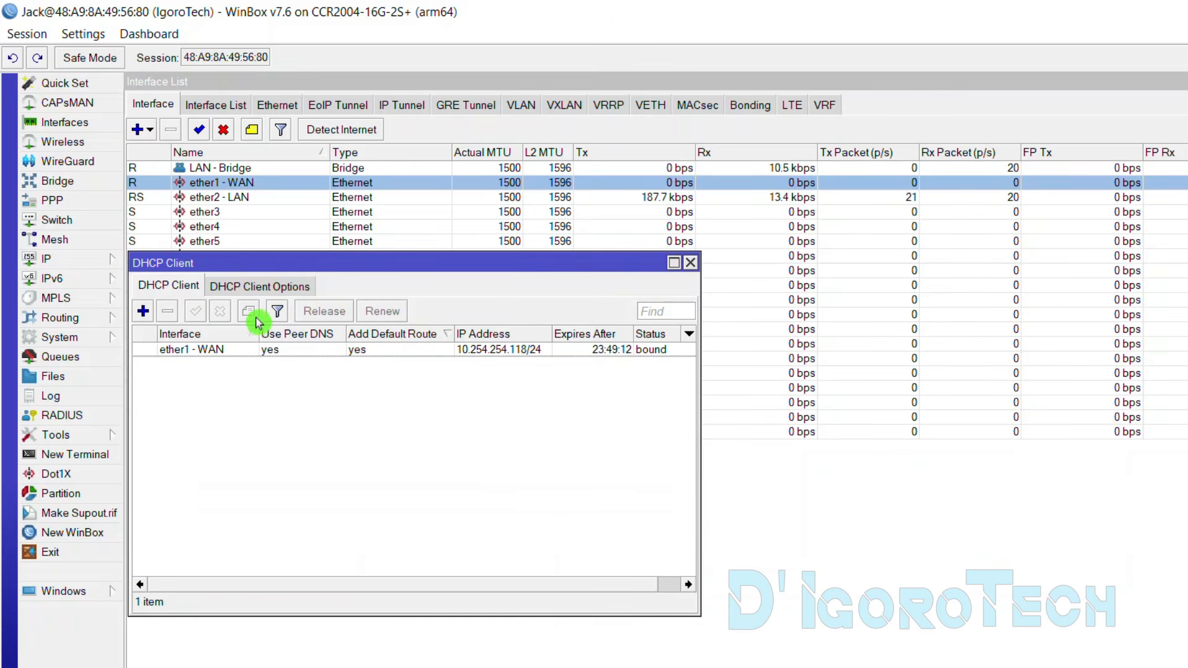
{"action": "left_click", "coordinate": [224, 351]}
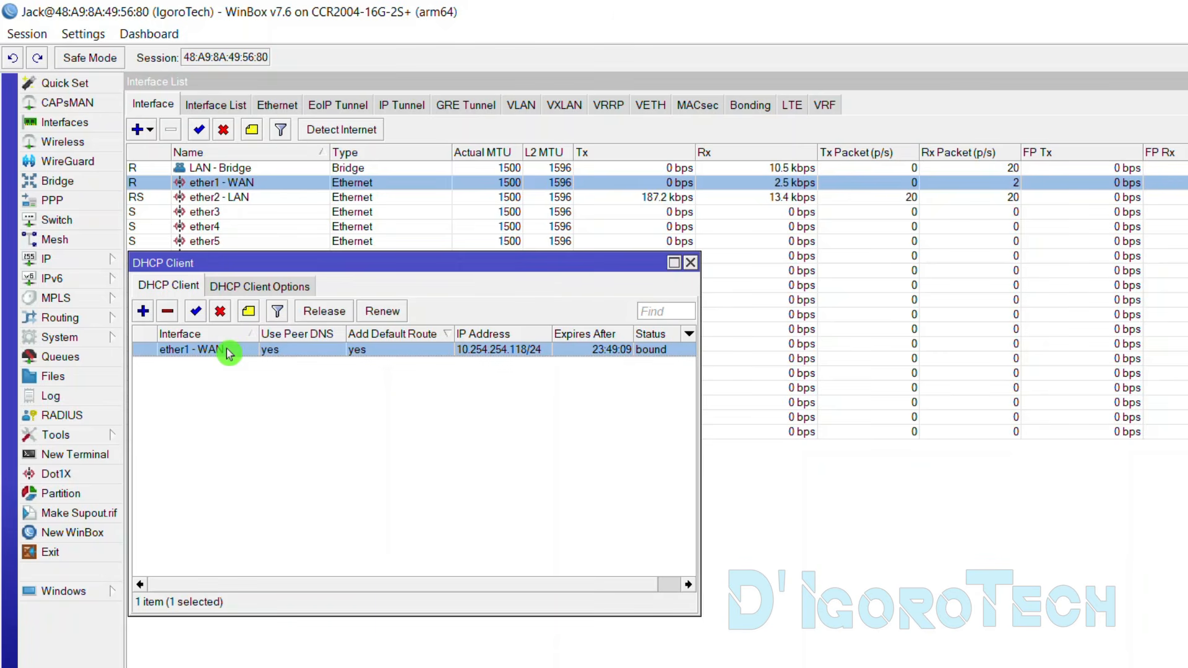
{"action": "left_click", "coordinate": [102, 263]}
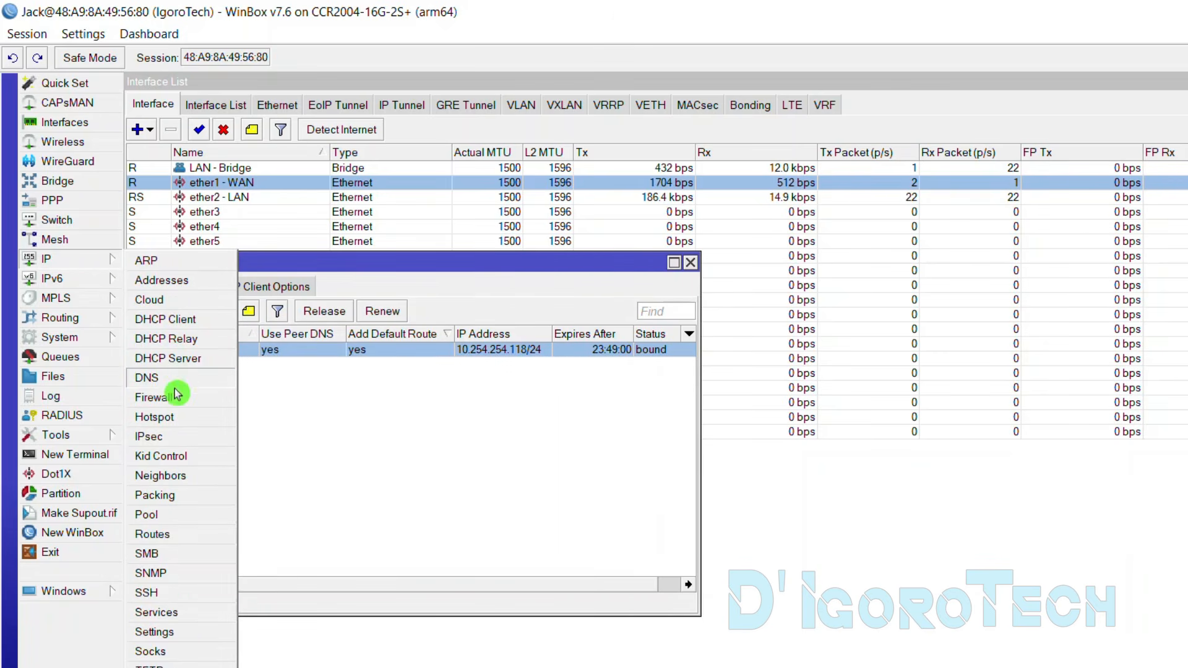
{"action": "left_click", "coordinate": [171, 535]}
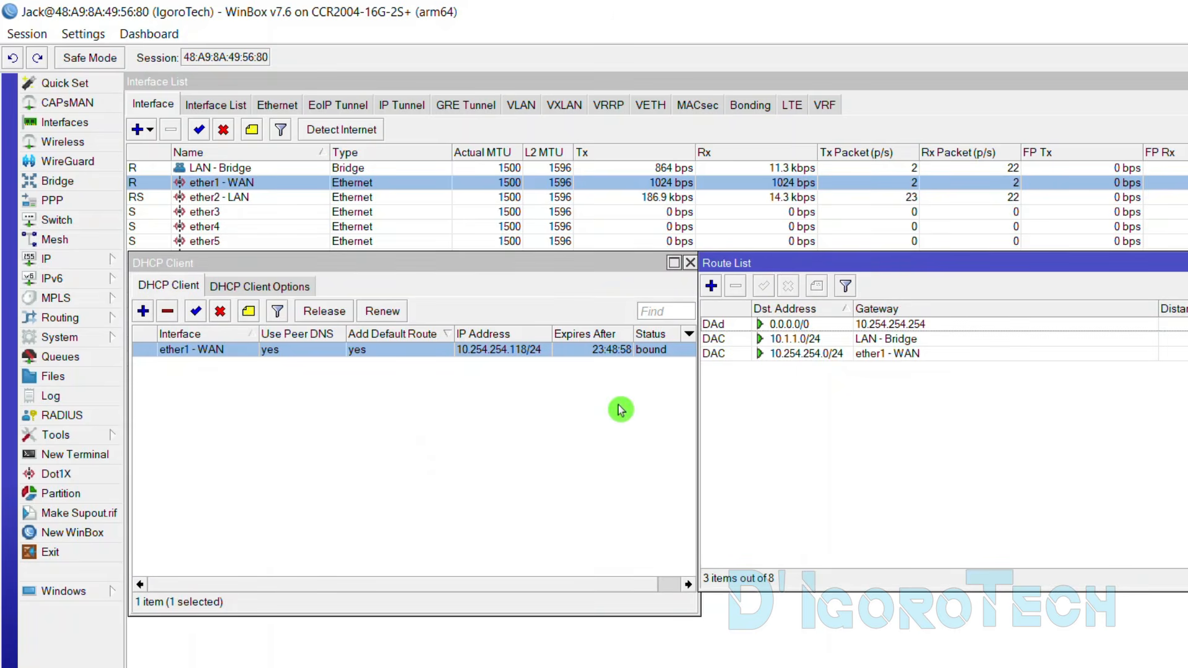
{"action": "left_click", "coordinate": [767, 324]}
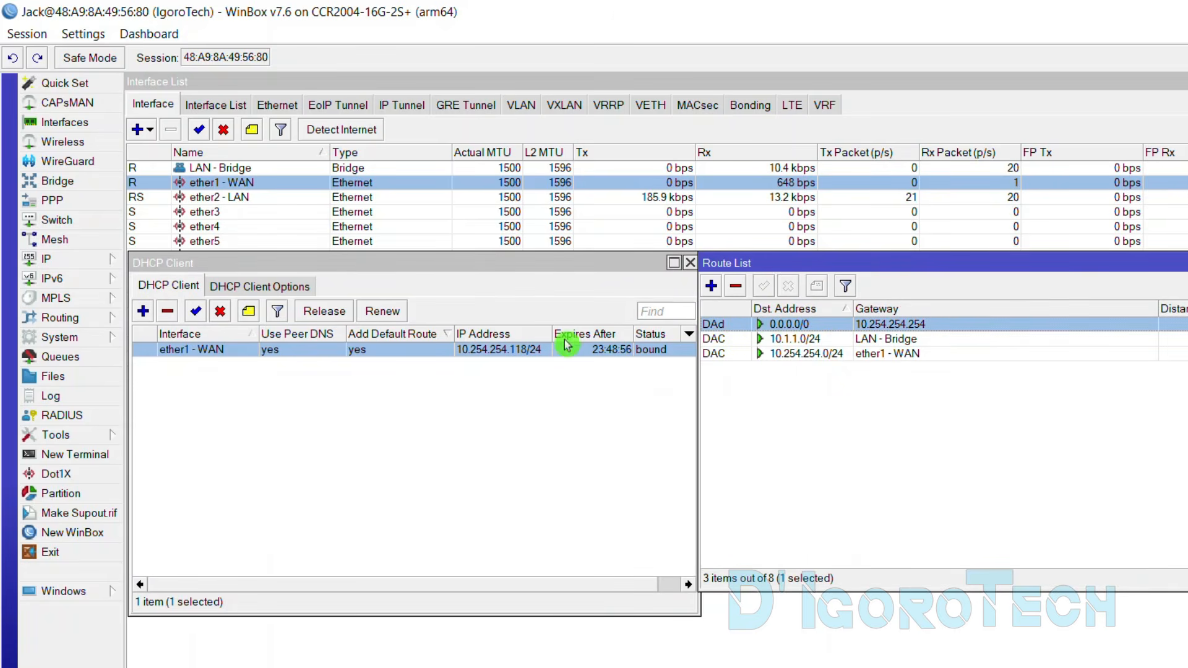
Remove the ether1 - WAN DHCP client and close the Route List and DHCP Client windows
{"action": "left_click", "coordinate": [357, 352]}
{"action": "left_click", "coordinate": [801, 328]}
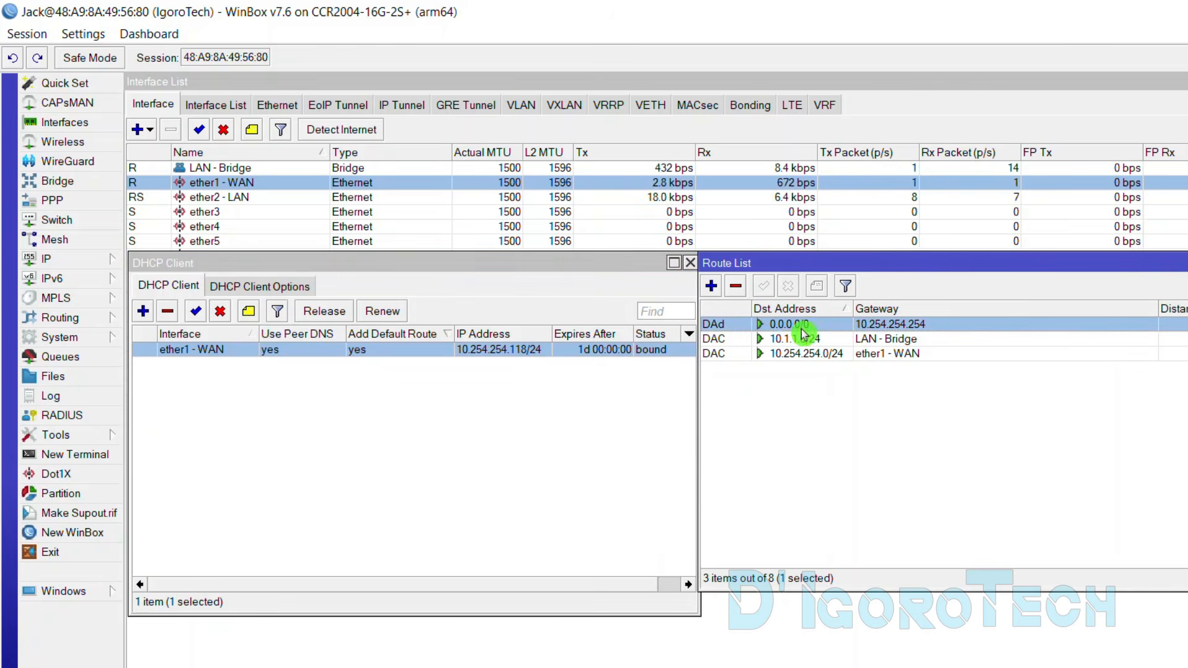
{"action": "left_click", "coordinate": [312, 357]}
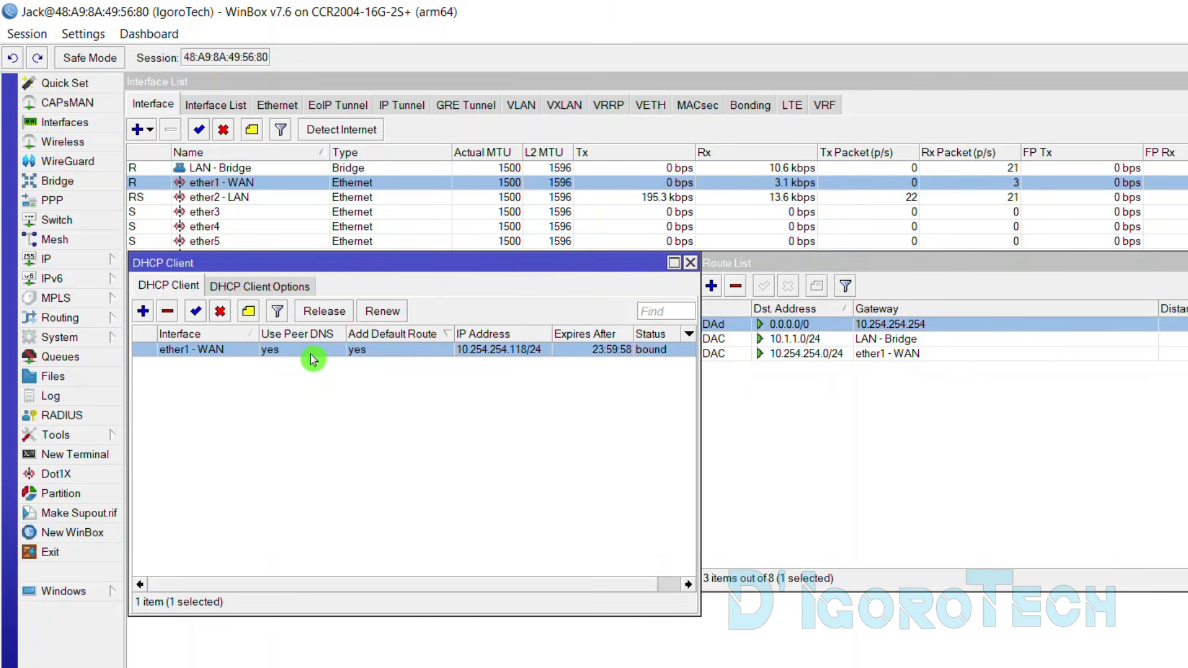
{"action": "left_click", "coordinate": [167, 315]}
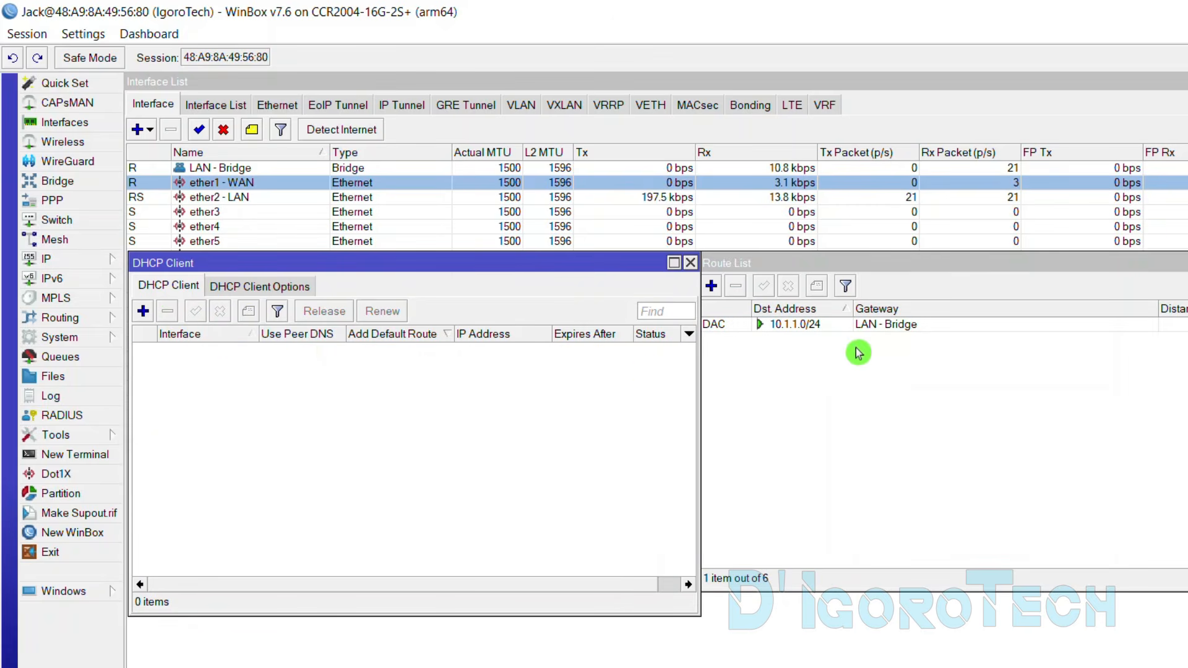
{"action": "left_click", "coordinate": [1186, 263]}
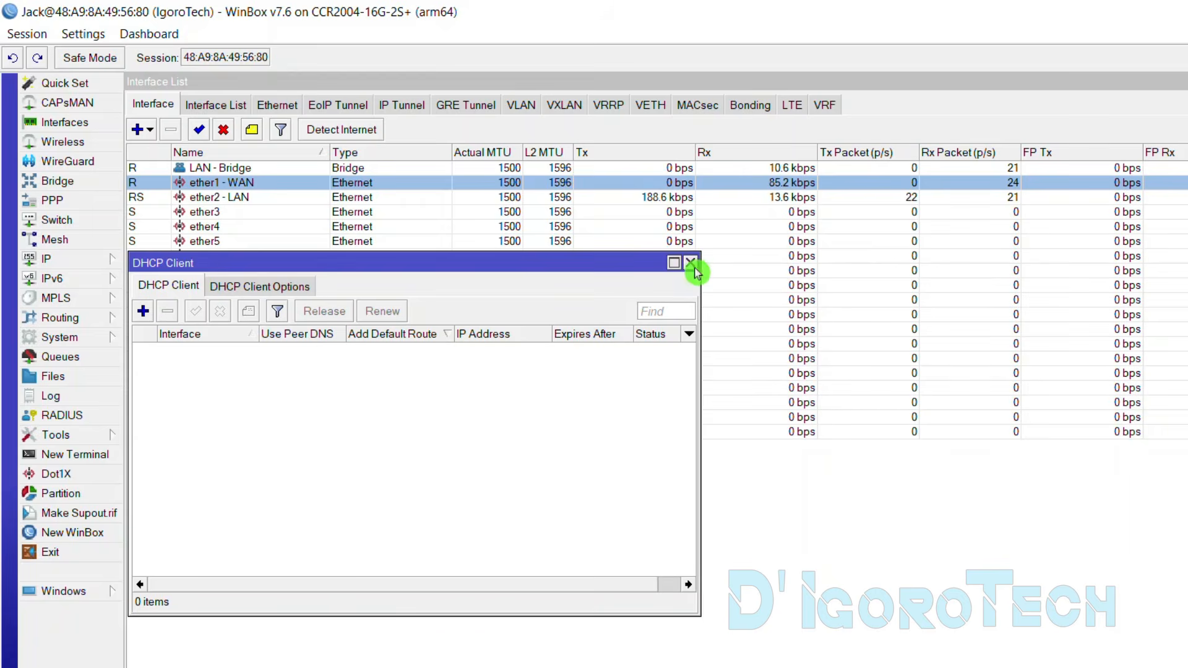
{"action": "left_click", "coordinate": [691, 264]}
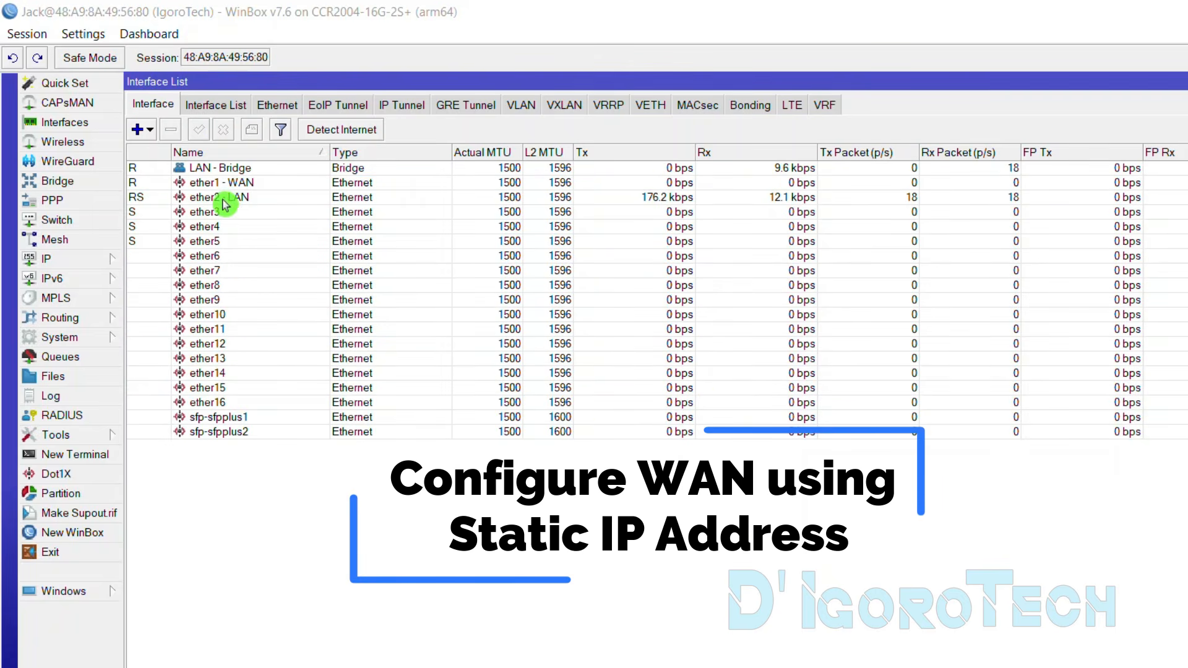
Add the static address 10.254.254.200/24 on ether1 - WAN in the Address List
{"action": "left_click", "coordinate": [100, 259]}
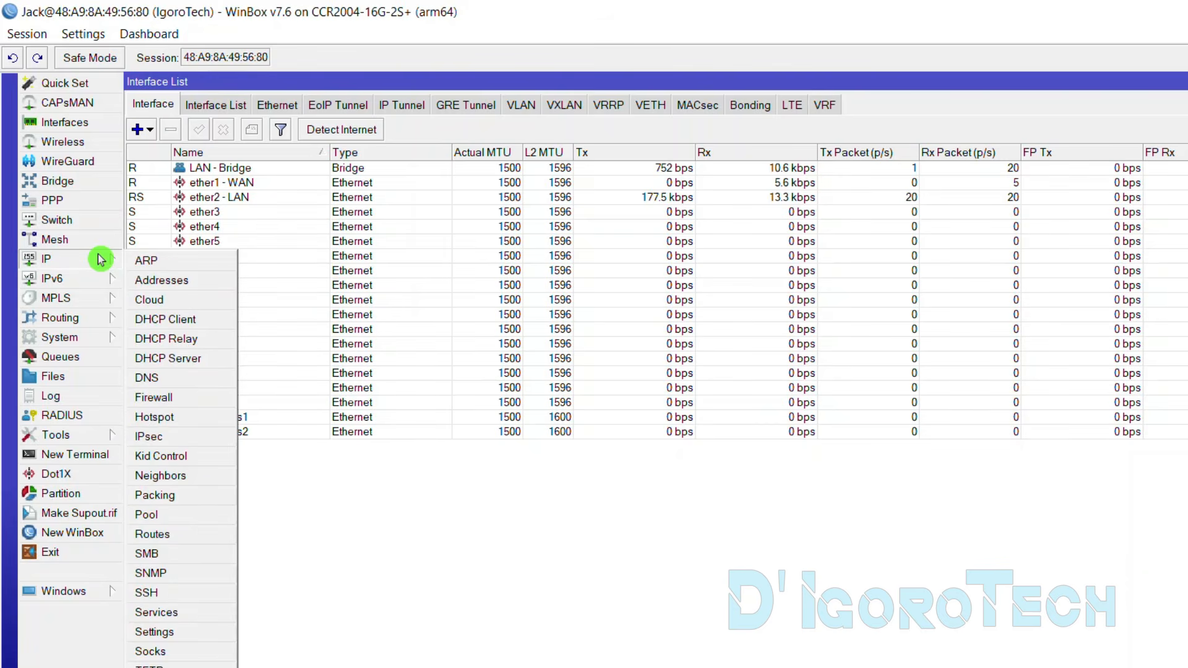
{"action": "left_click", "coordinate": [163, 280]}
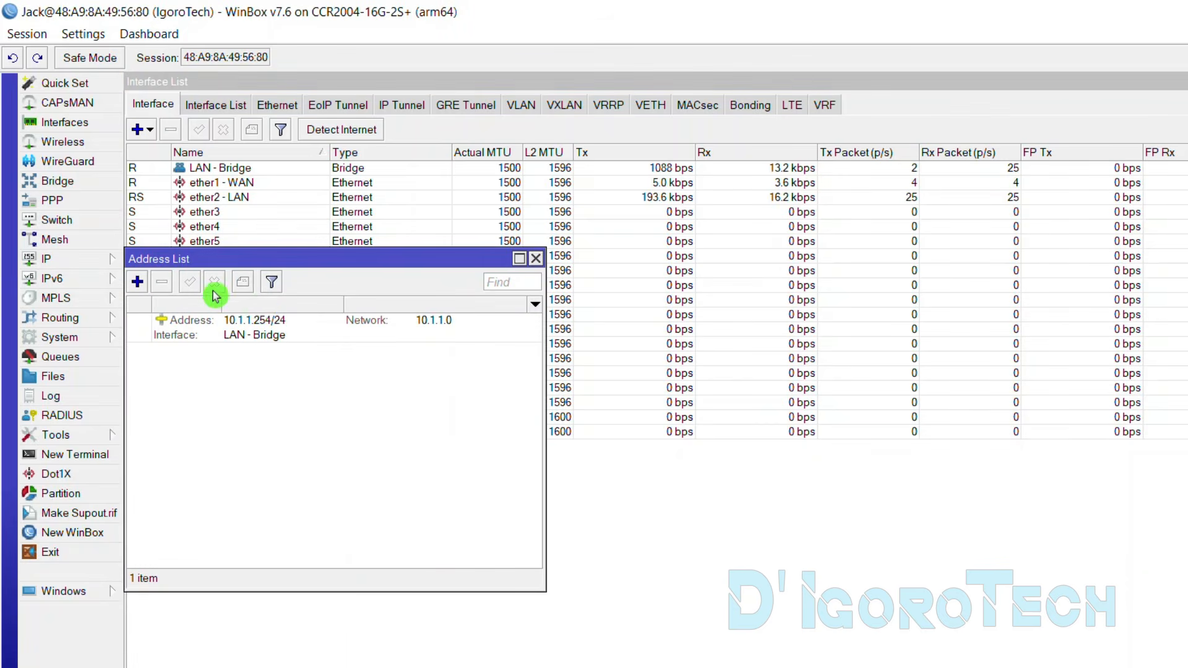
{"action": "left_click", "coordinate": [270, 338]}
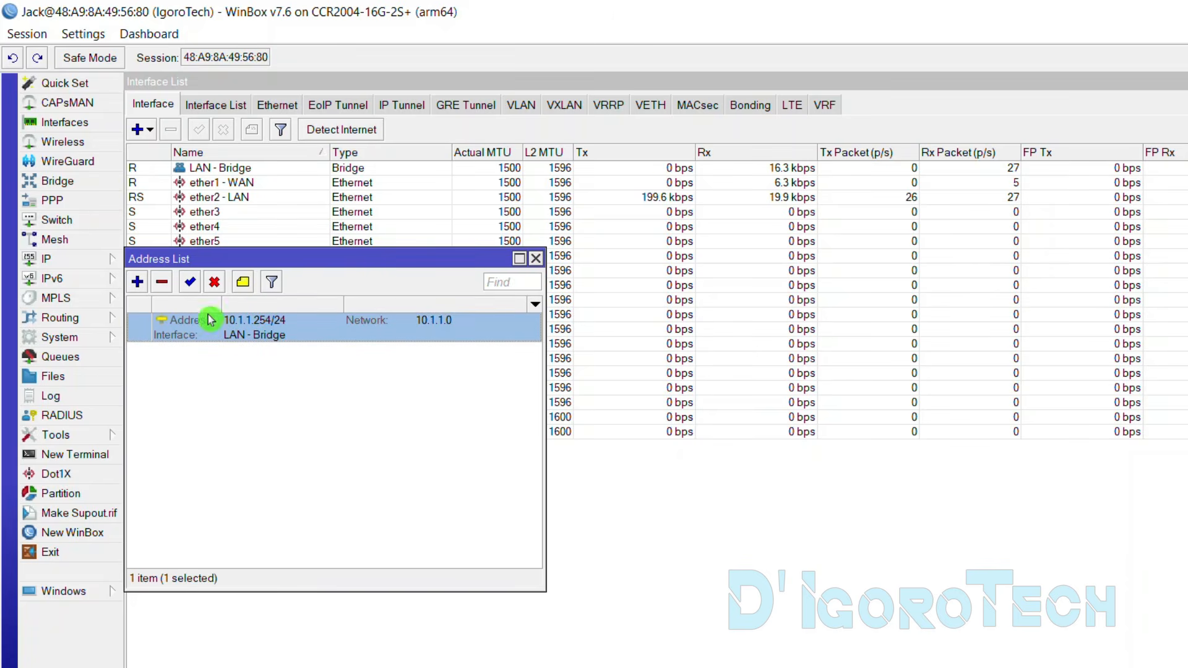
{"action": "left_click", "coordinate": [138, 284]}
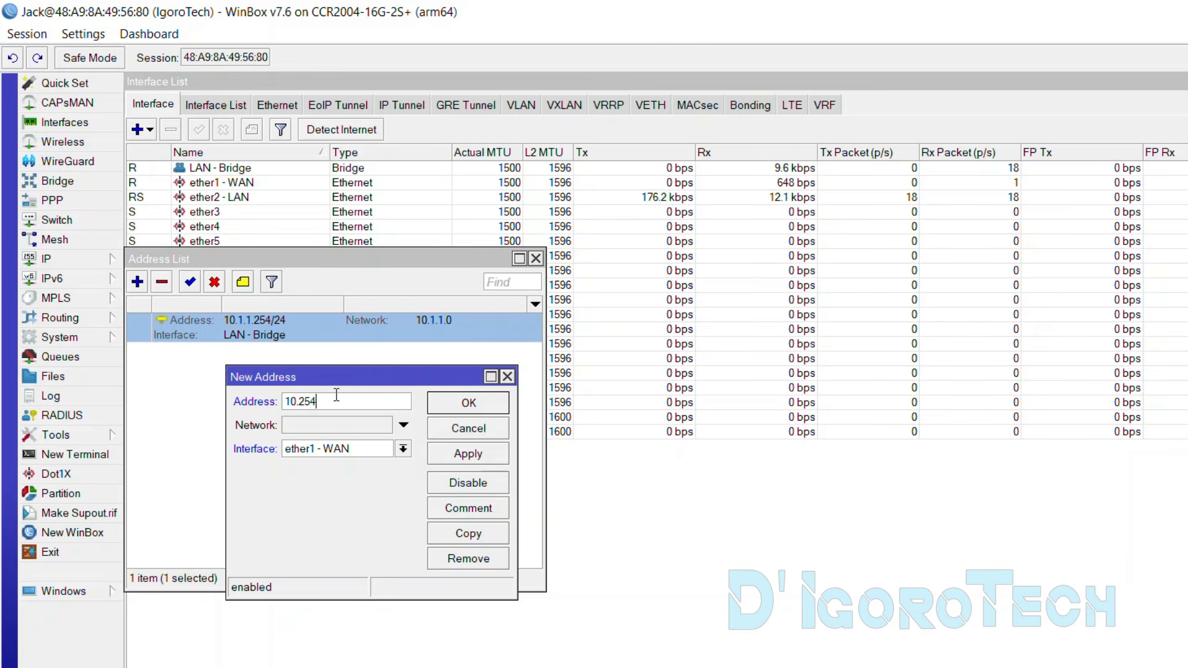
{"action": "type", "text": "54"}
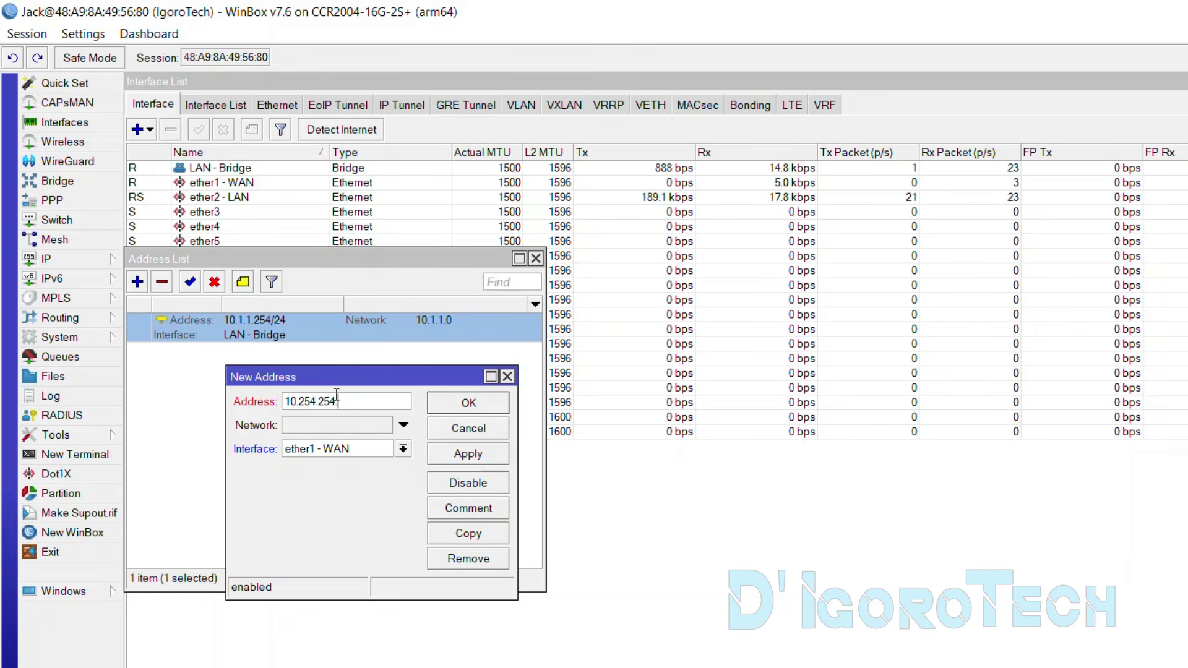
{"action": "type", "text": ".200/24"}
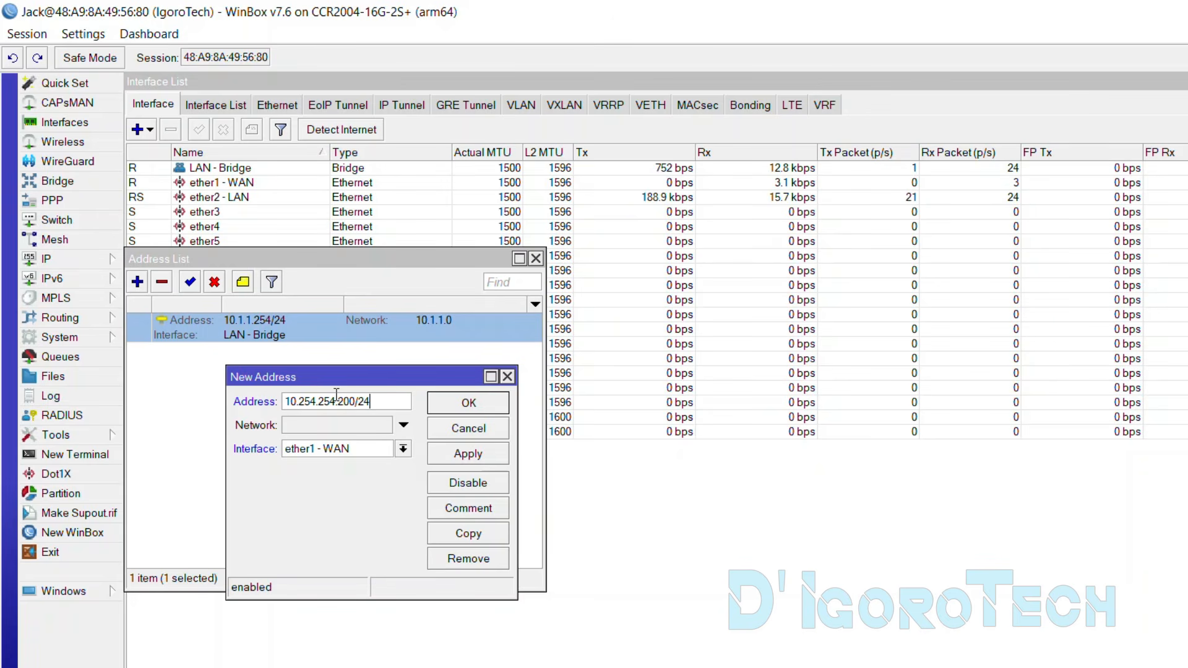
{"action": "left_click", "coordinate": [404, 449]}
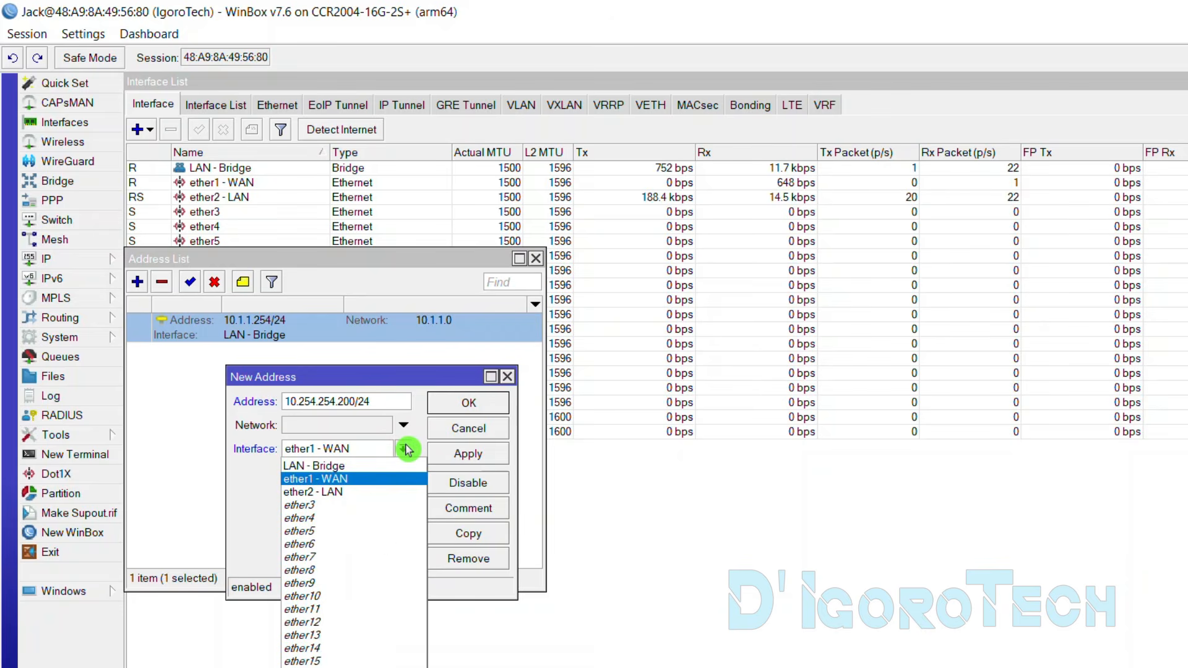
{"action": "left_click", "coordinate": [345, 480]}
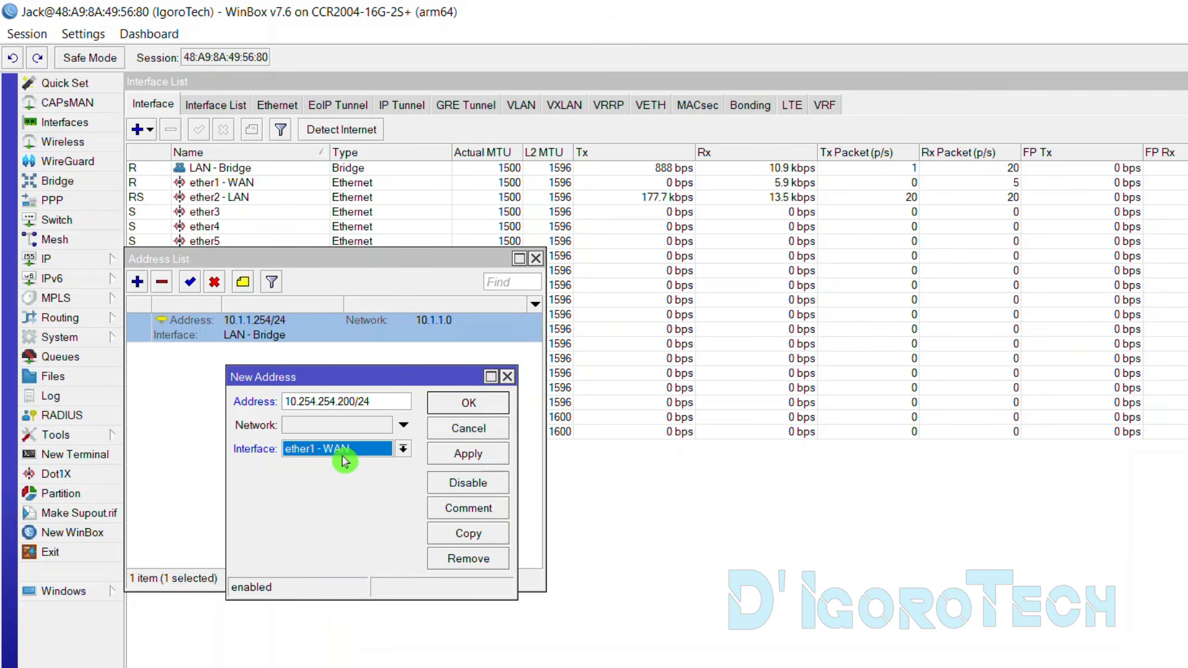
{"action": "left_click", "coordinate": [469, 403]}
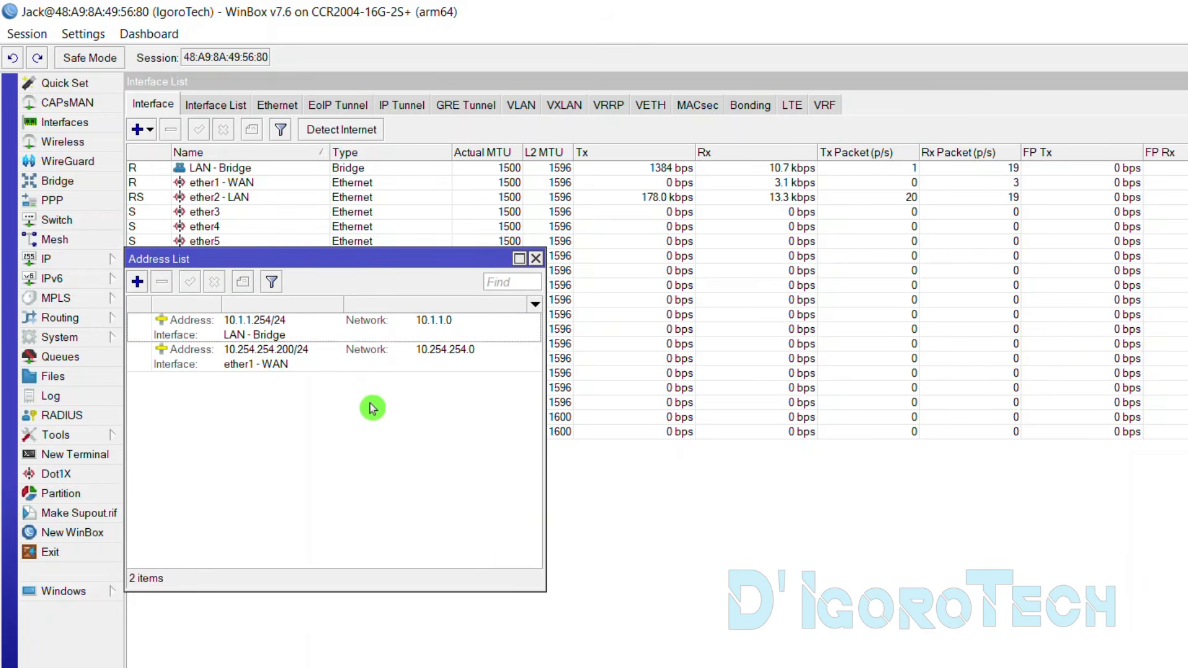
{"action": "left_click", "coordinate": [266, 371]}
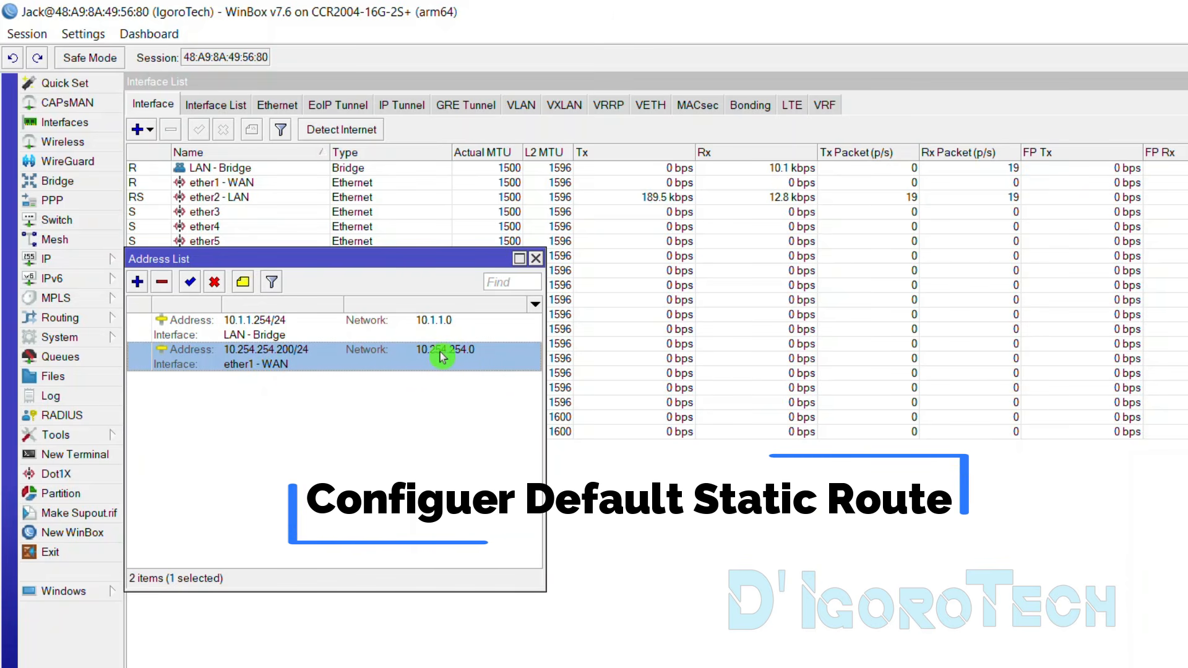
Add route 0.0.0.0/0 with gateway 10.254.254.254 in IP > Routes
{"action": "left_click", "coordinate": [91, 266]}
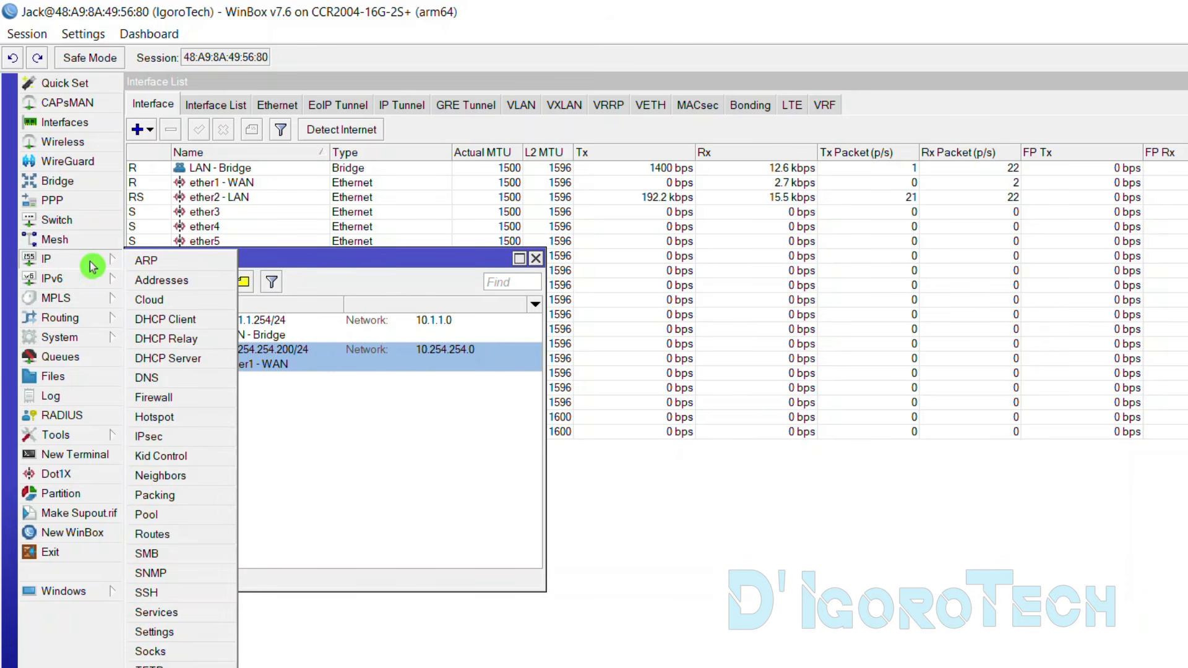
{"action": "left_click", "coordinate": [160, 533]}
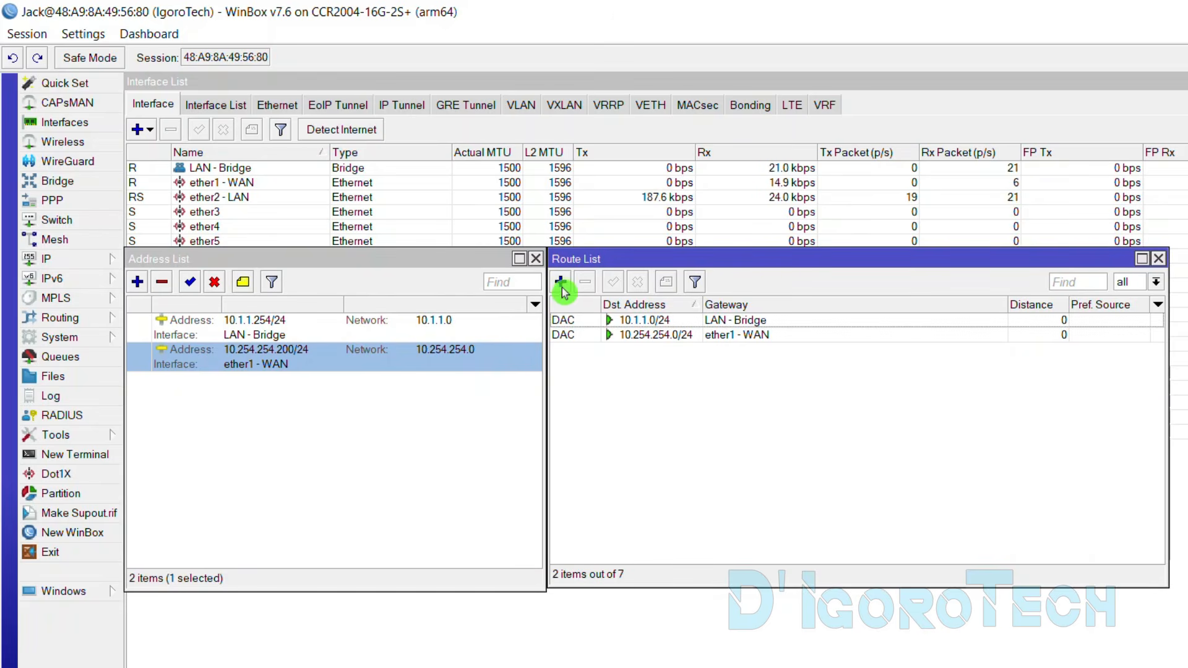
{"action": "left_click", "coordinate": [561, 283]}
{"action": "left_click_drag", "start_coordinate": [802, 280], "coordinate": [729, 278]}
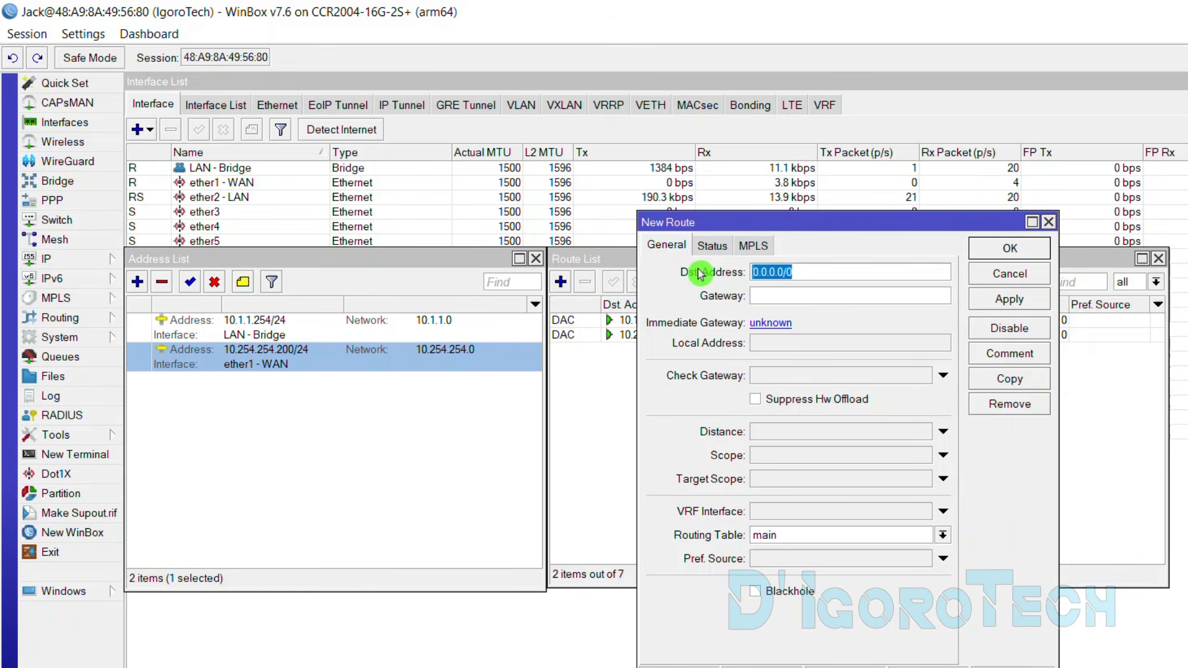
{"action": "left_click_drag", "start_coordinate": [809, 275], "coordinate": [751, 281]}
{"action": "left_click", "coordinate": [769, 297]}
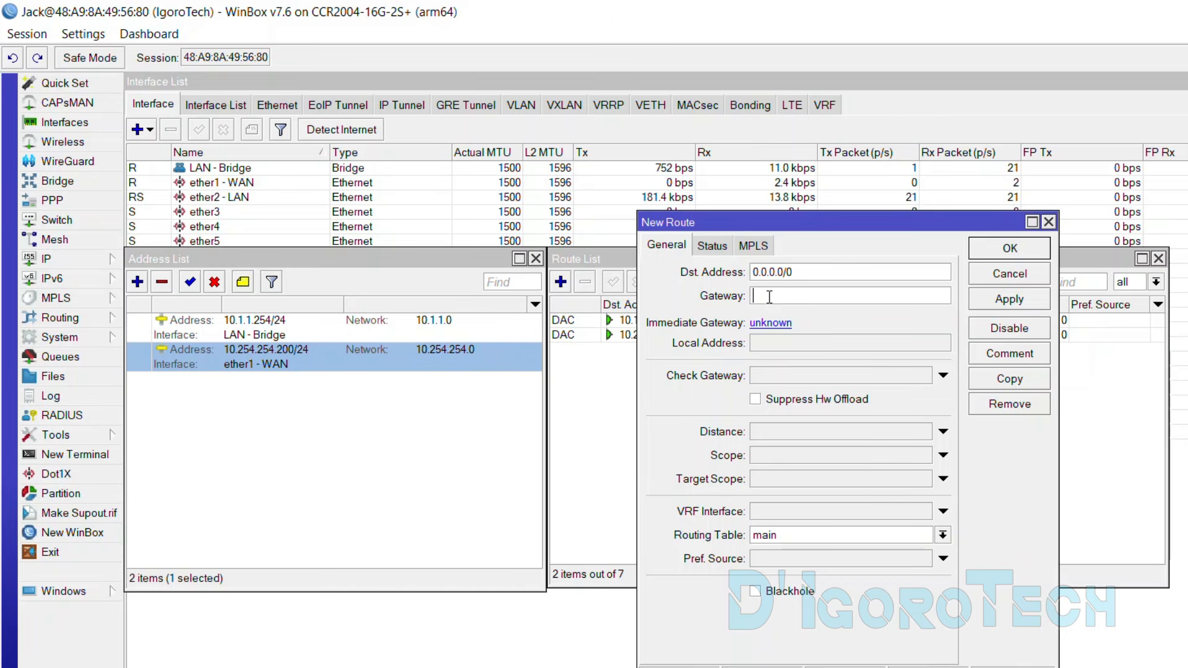
{"action": "type", "text": "10"}
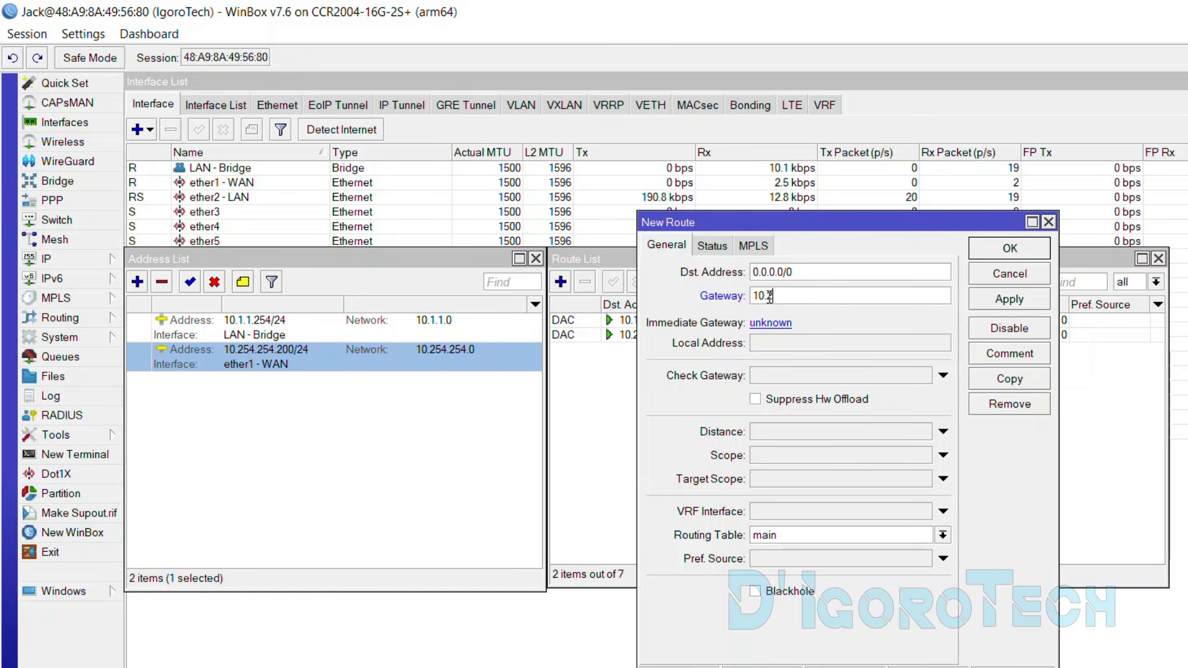
{"action": "type", "text": ".254.254.254"}
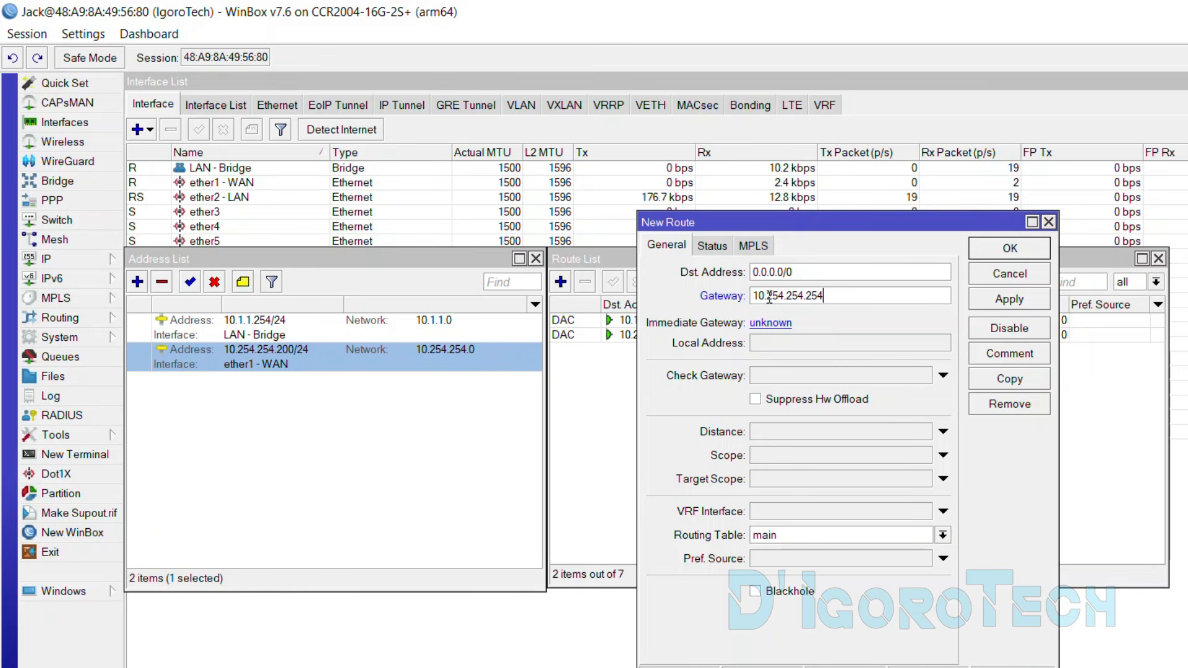
{"action": "left_click", "coordinate": [1010, 248]}
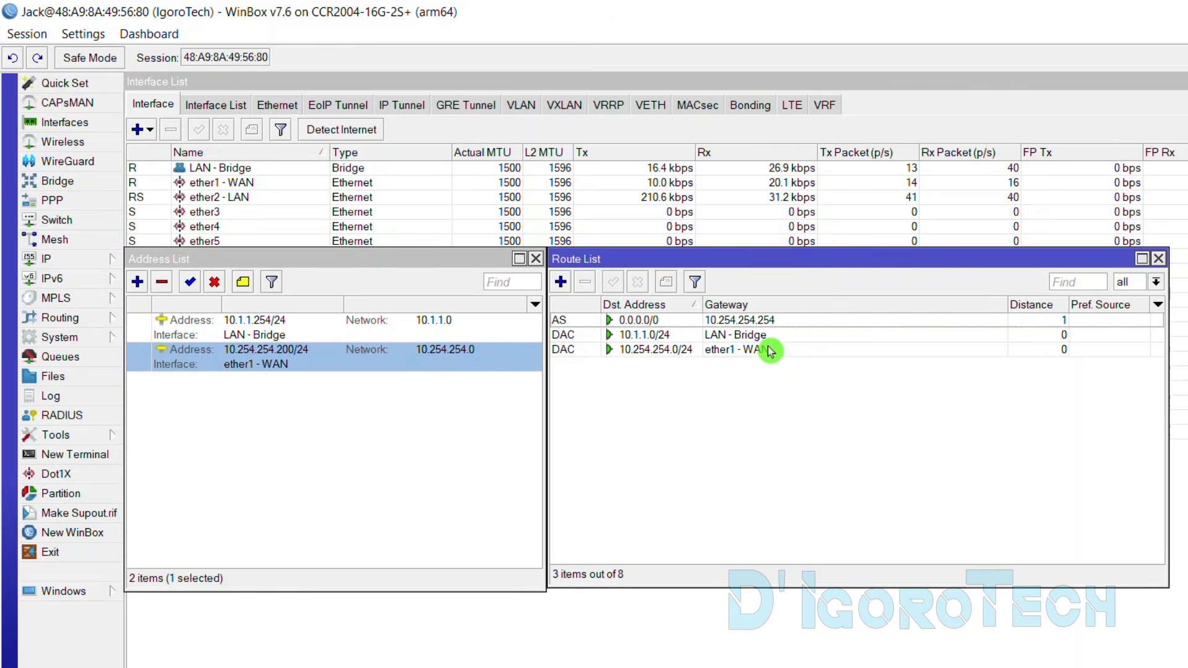
Check the new default route in the Route List, then type ping google.com in Command Prompt
{"action": "left_click", "coordinate": [740, 320]}
{"action": "left_click", "coordinate": [756, 399]}
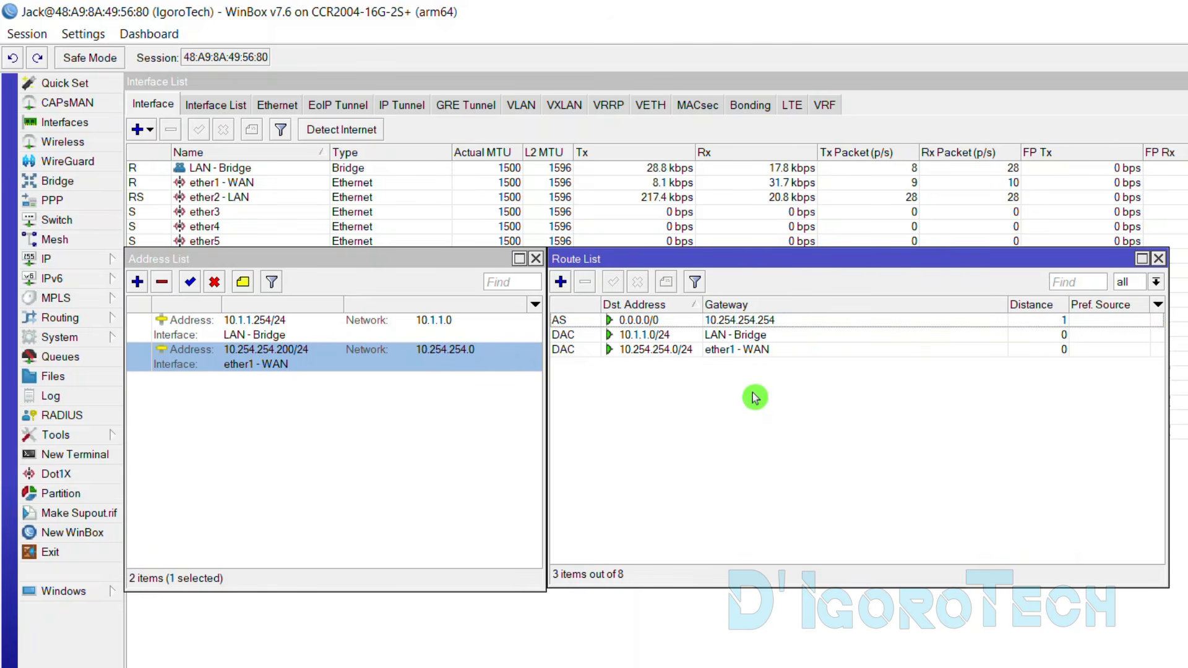
{"action": "left_click", "coordinate": [841, 334]}
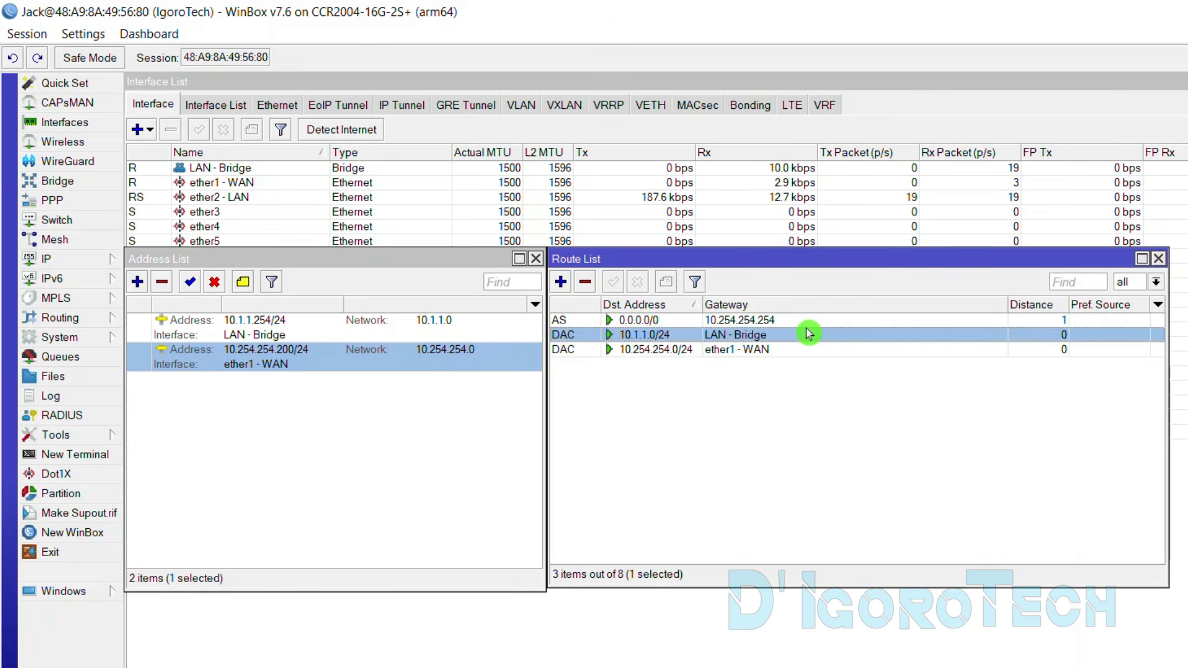
{"action": "left_click", "coordinate": [752, 325]}
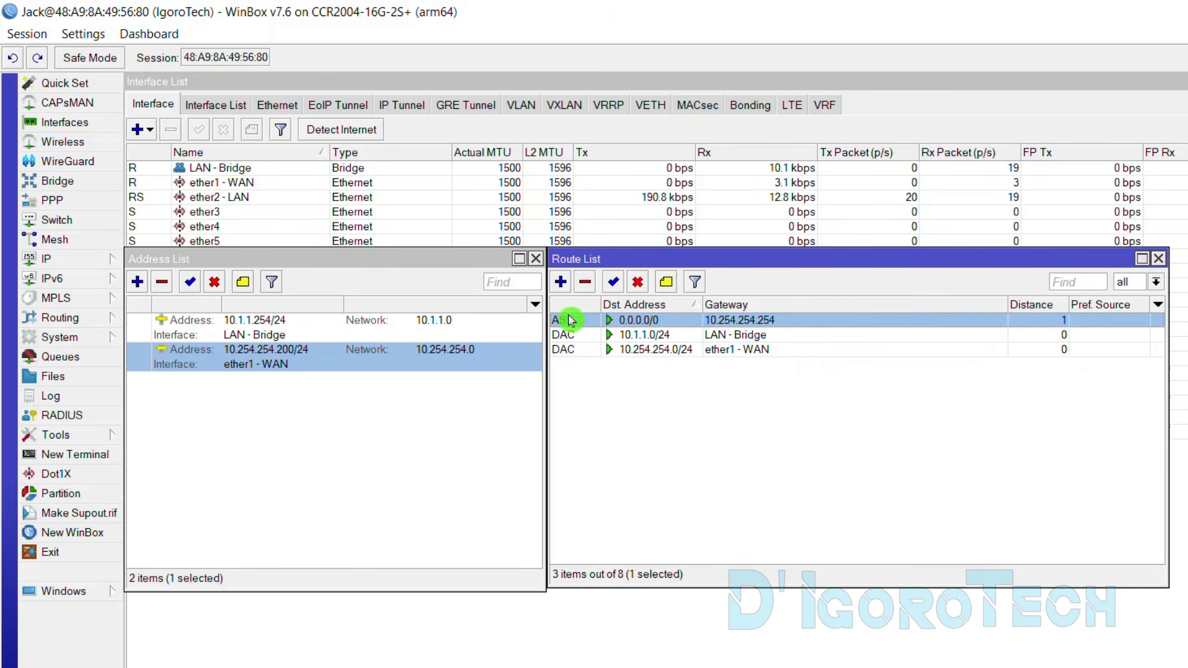
{"action": "mouse_move", "coordinate": [563, 324]}
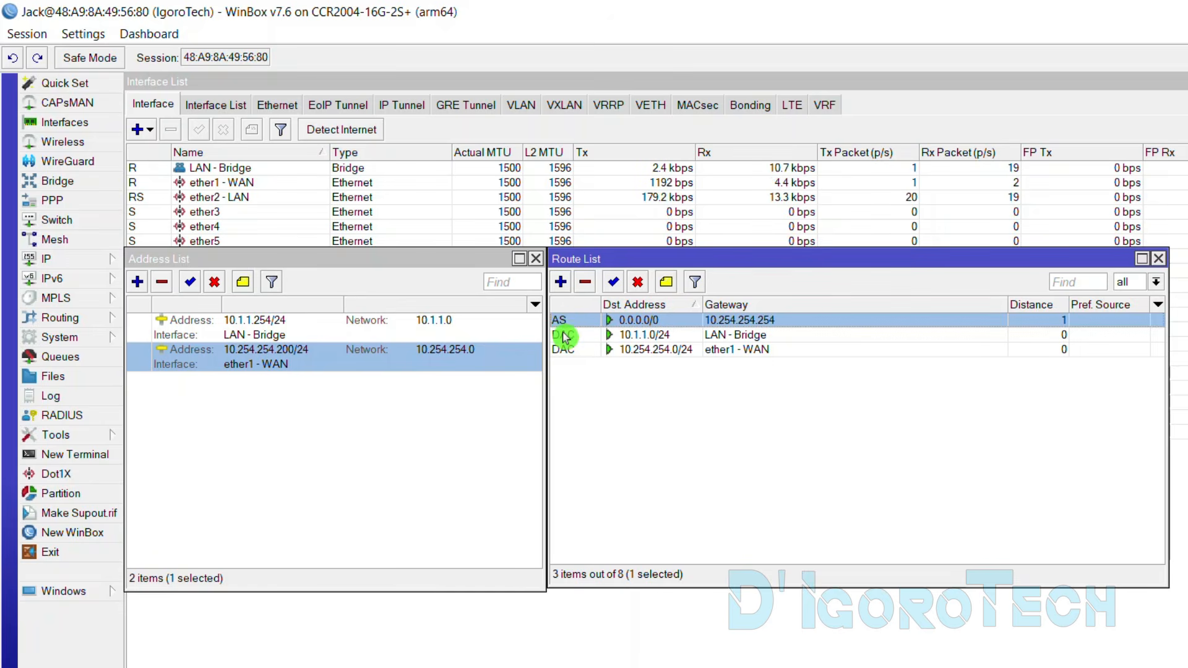
{"action": "left_click", "coordinate": [750, 384]}
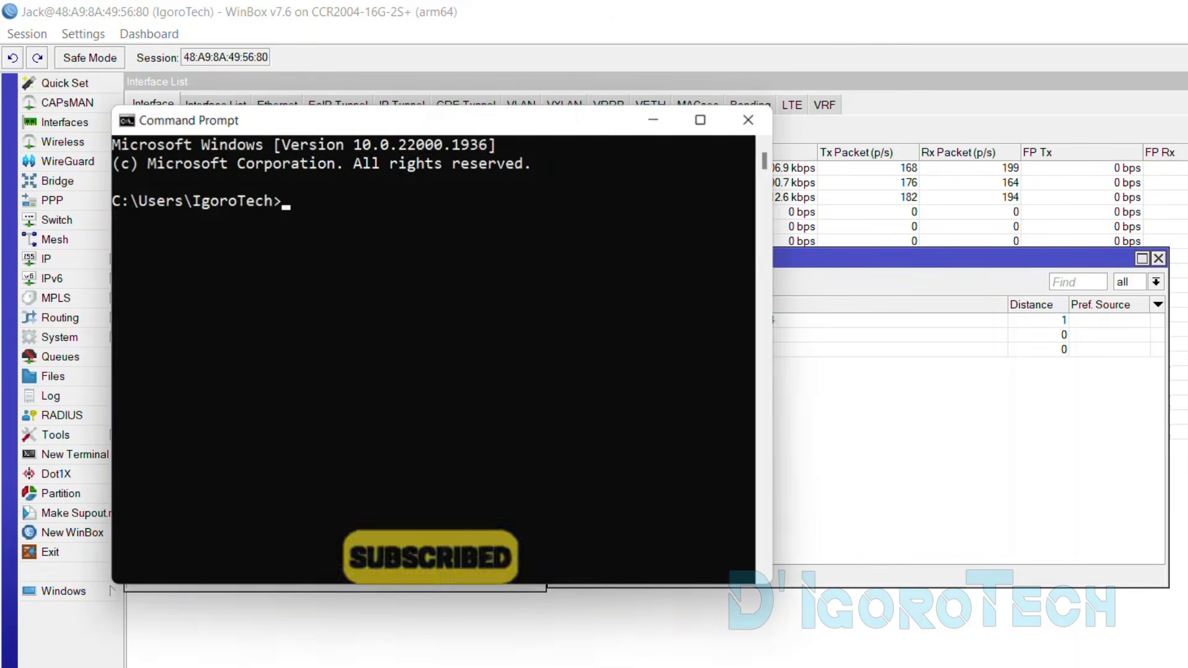
{"action": "type", "text": "ping google.com"}
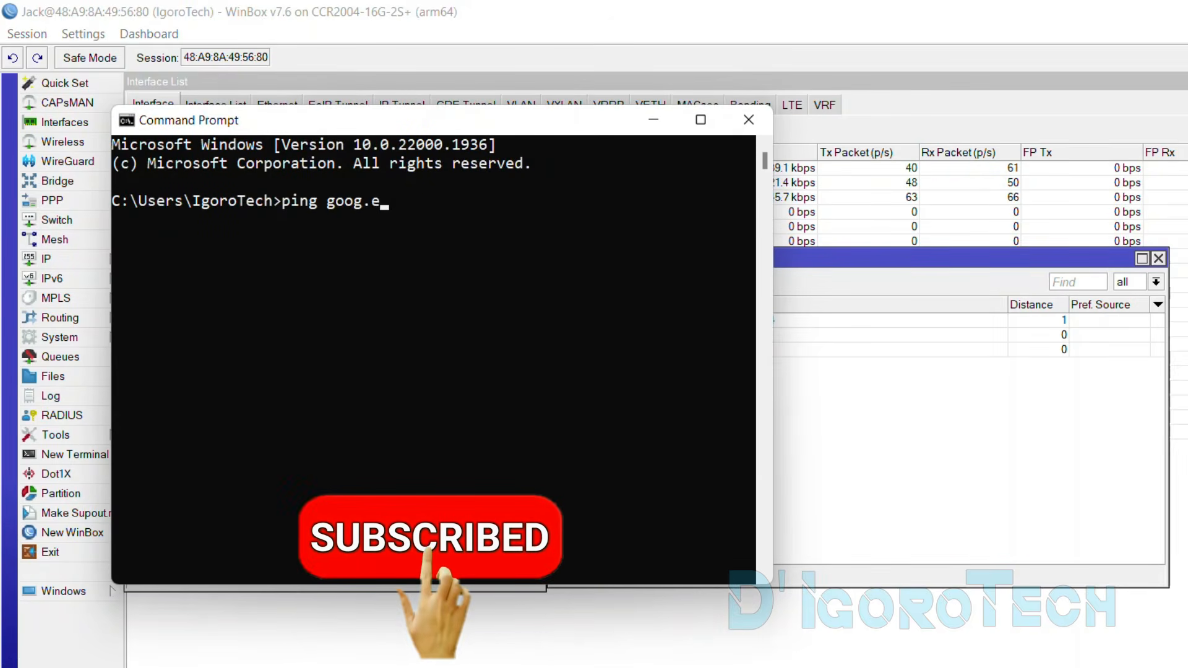